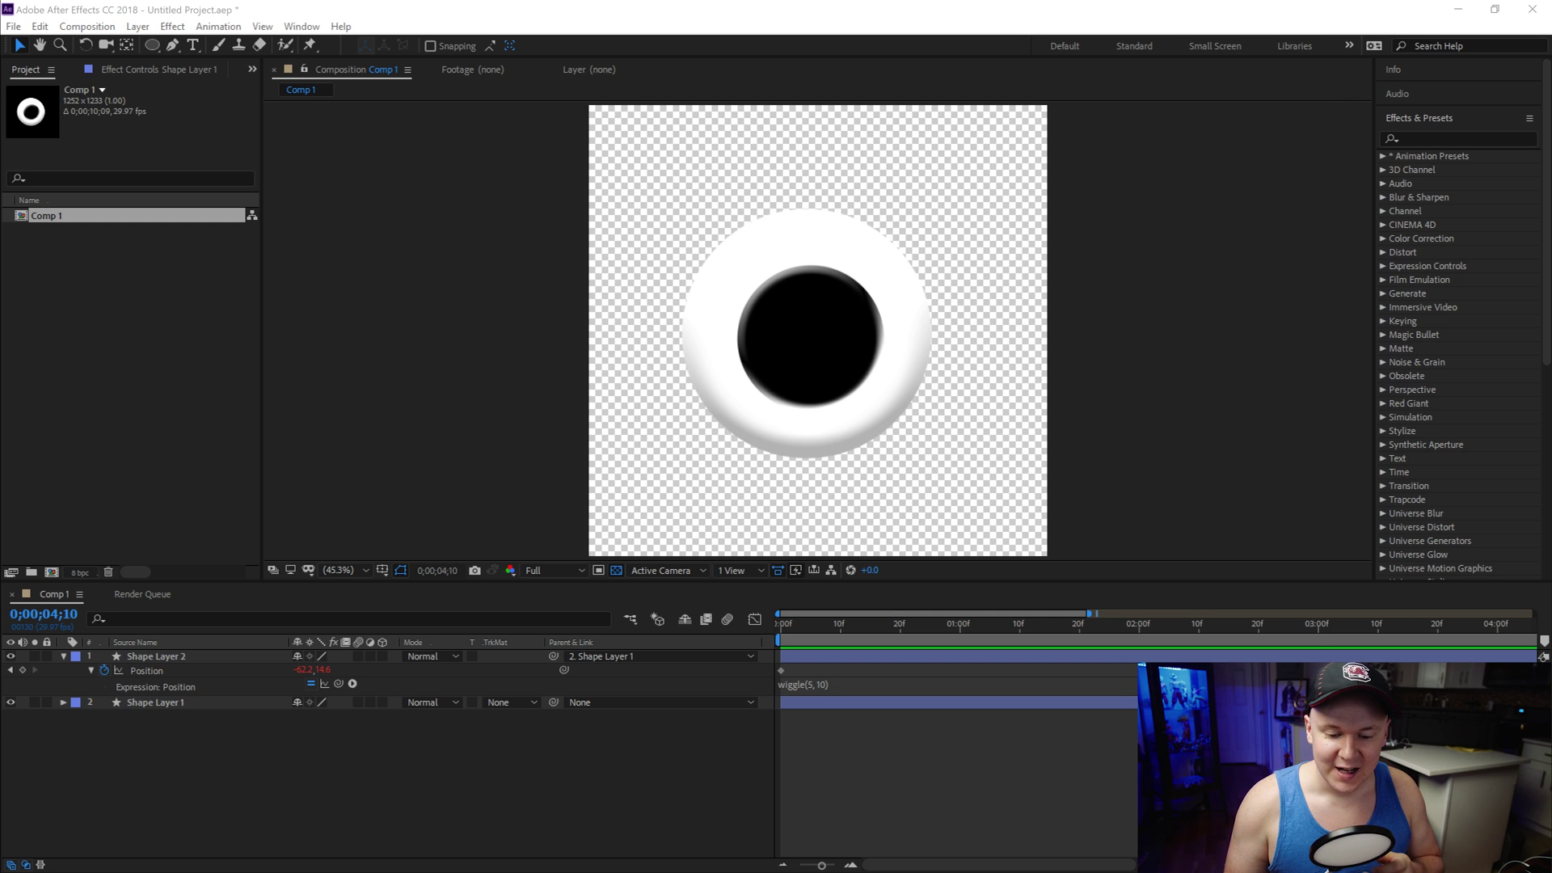
Step: Select the white eyeball shape in Comp 1 and preview the pupil's wiggle animation
{"action": "left_click", "coordinate": [195, 303]}
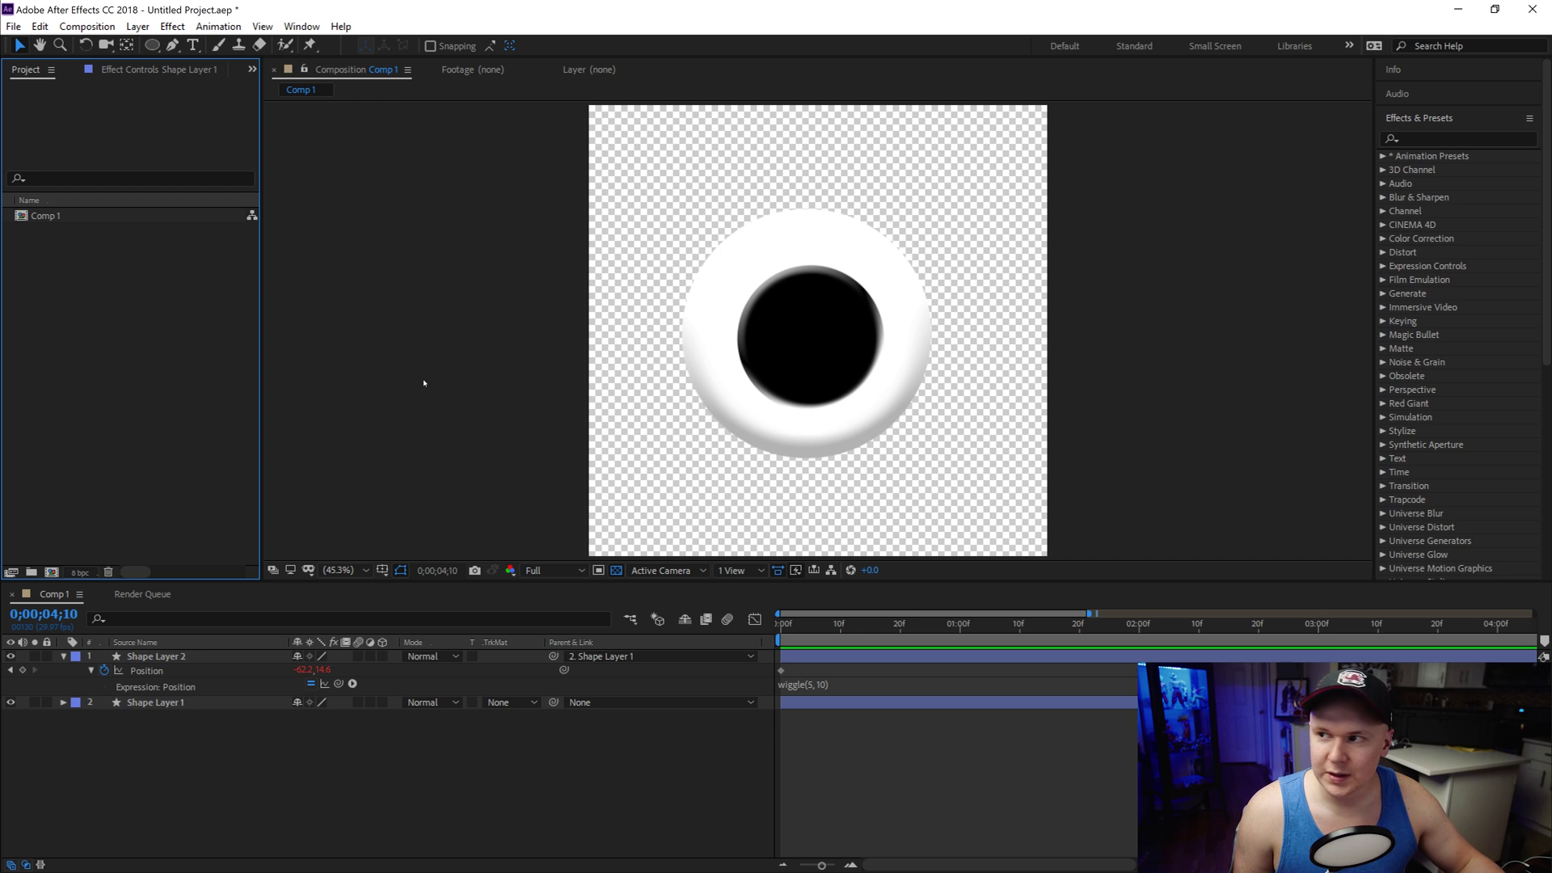
{"action": "left_click", "coordinate": [796, 327]}
{"action": "left_click", "coordinate": [719, 339]}
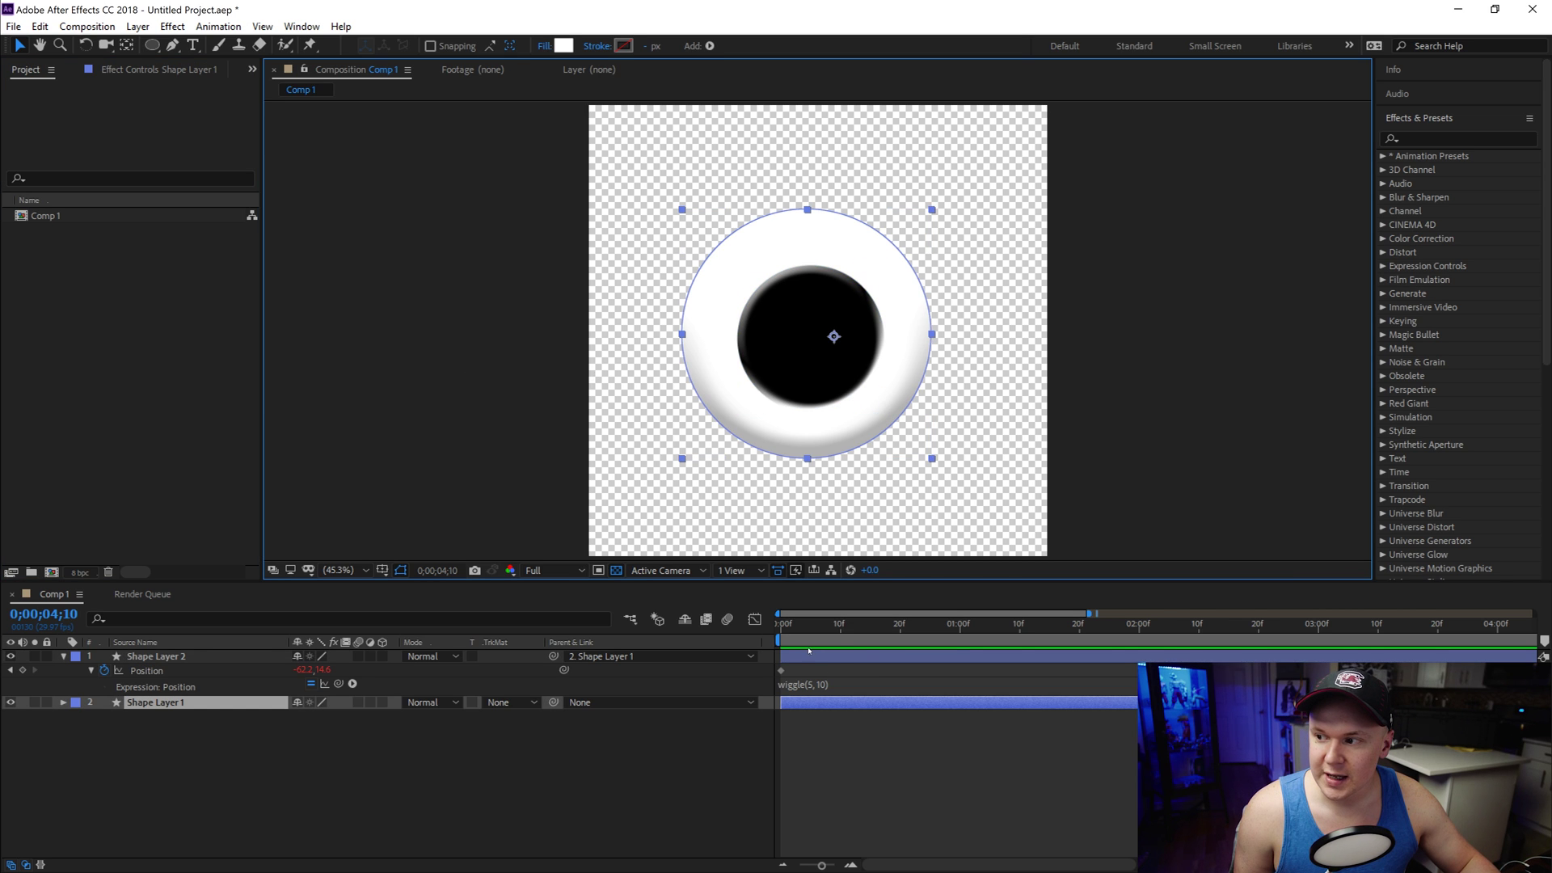
{"action": "left_click", "coordinate": [716, 816]}
{"action": "key", "text": "space"}
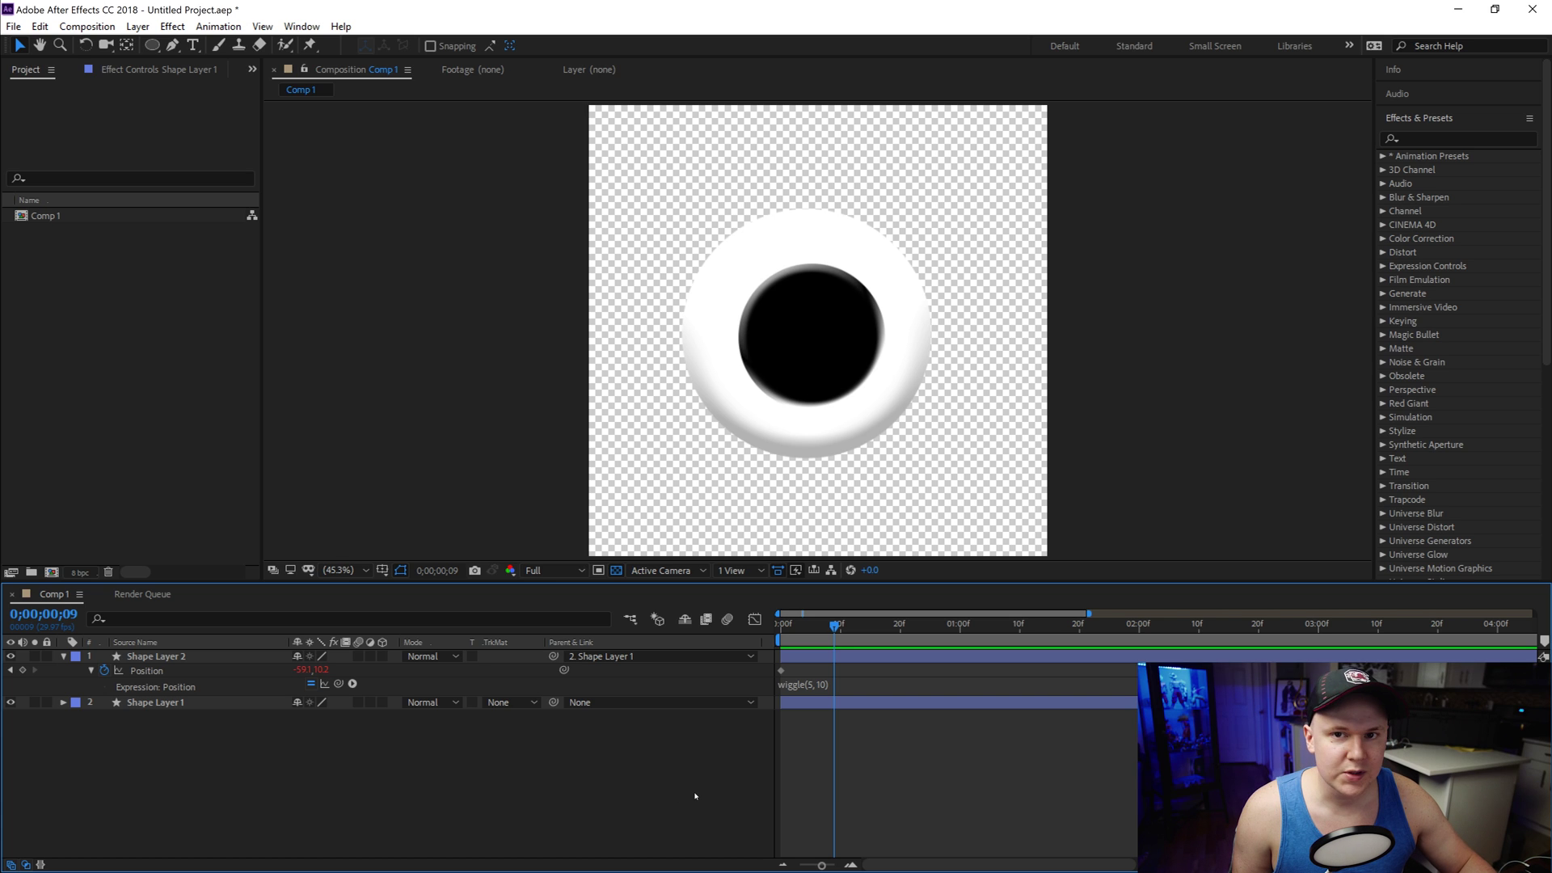
Step: Create a new composition with a width of 1920 px and a height of 1080 px
{"action": "left_click", "coordinate": [79, 289]}
{"action": "right_click", "coordinate": [100, 297]}
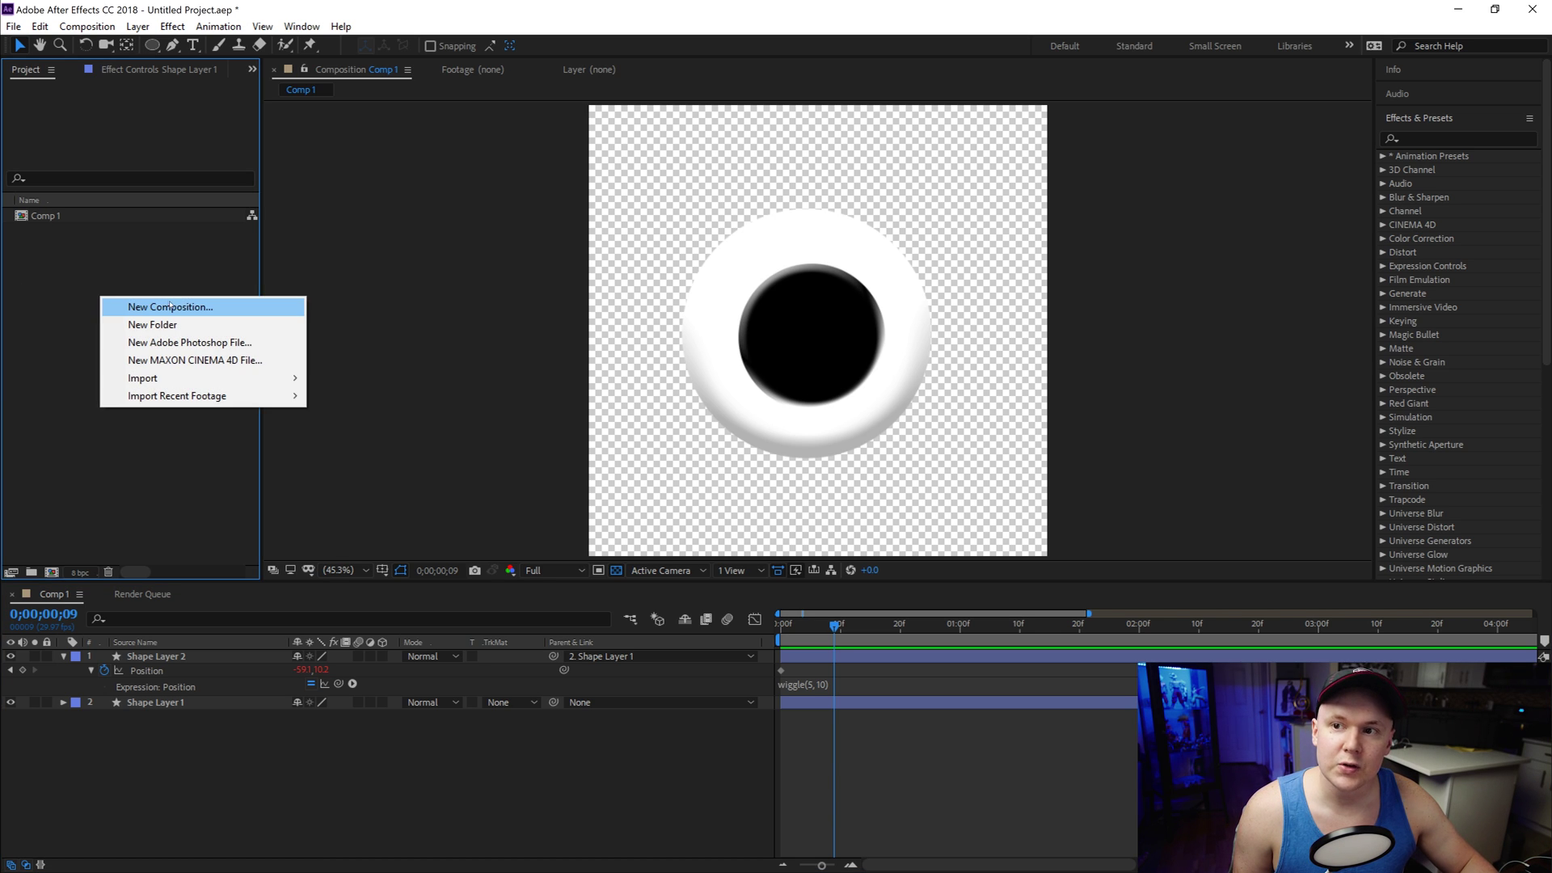
{"action": "left_click", "coordinate": [173, 307]}
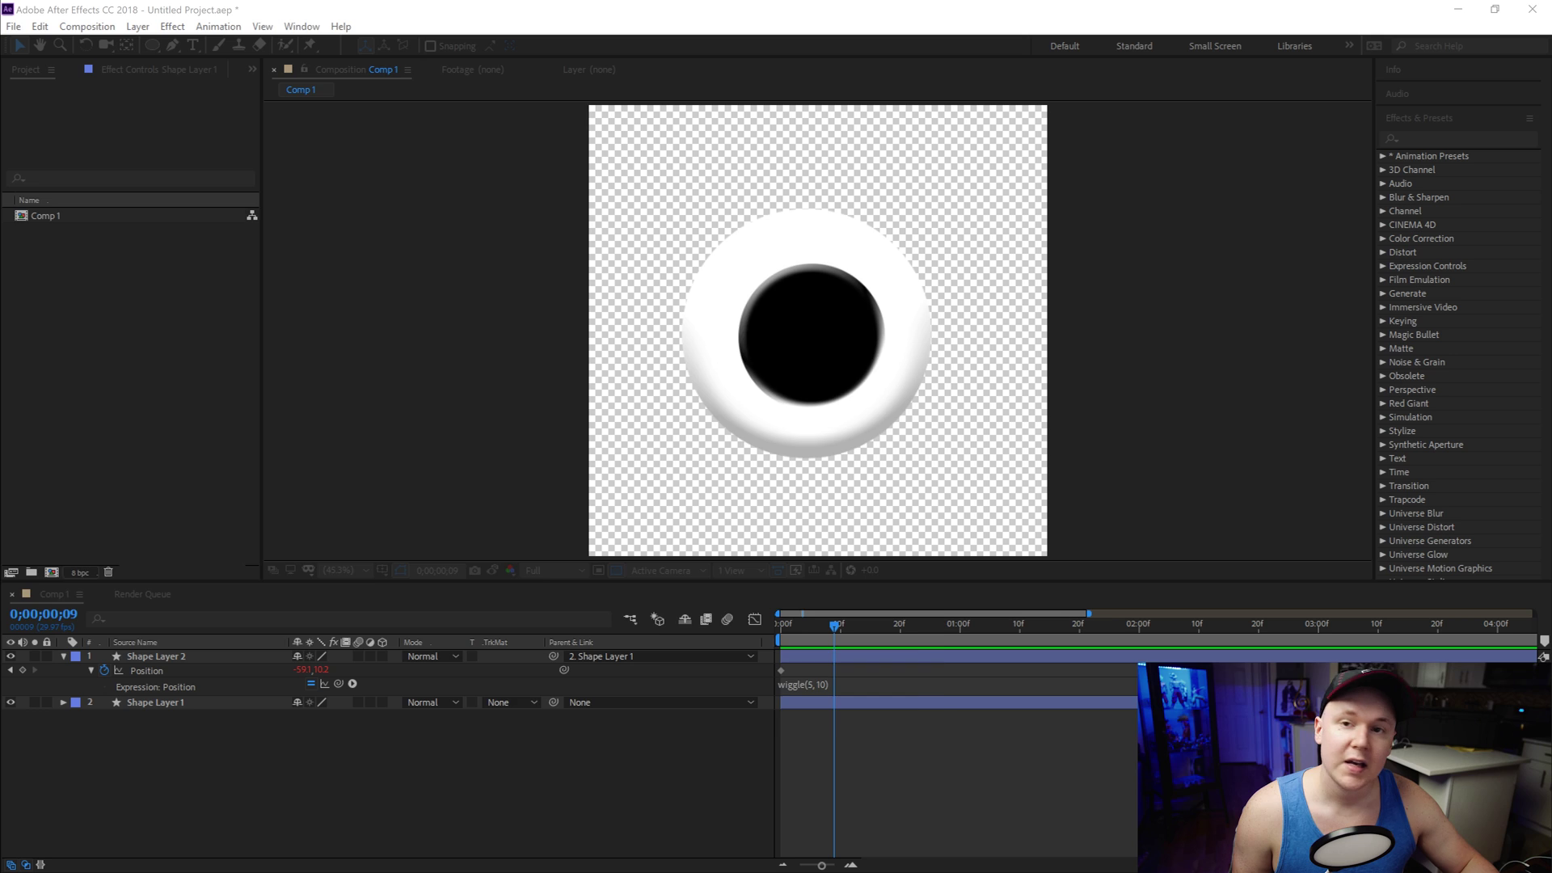
{"action": "left_click", "coordinate": [465, 290]}
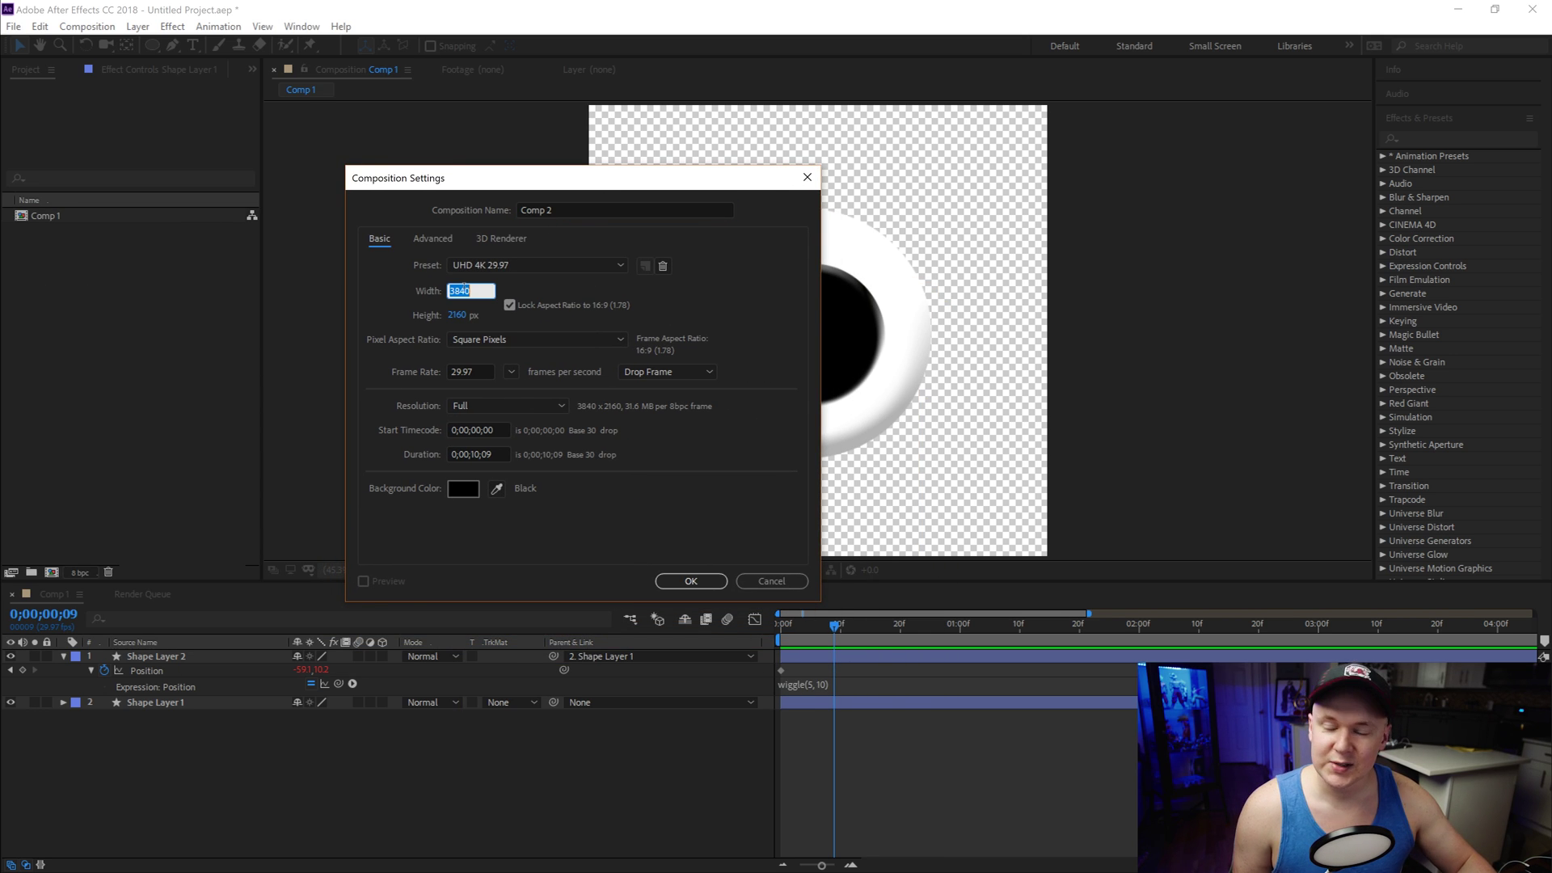
{"action": "type", "text": "1920"}
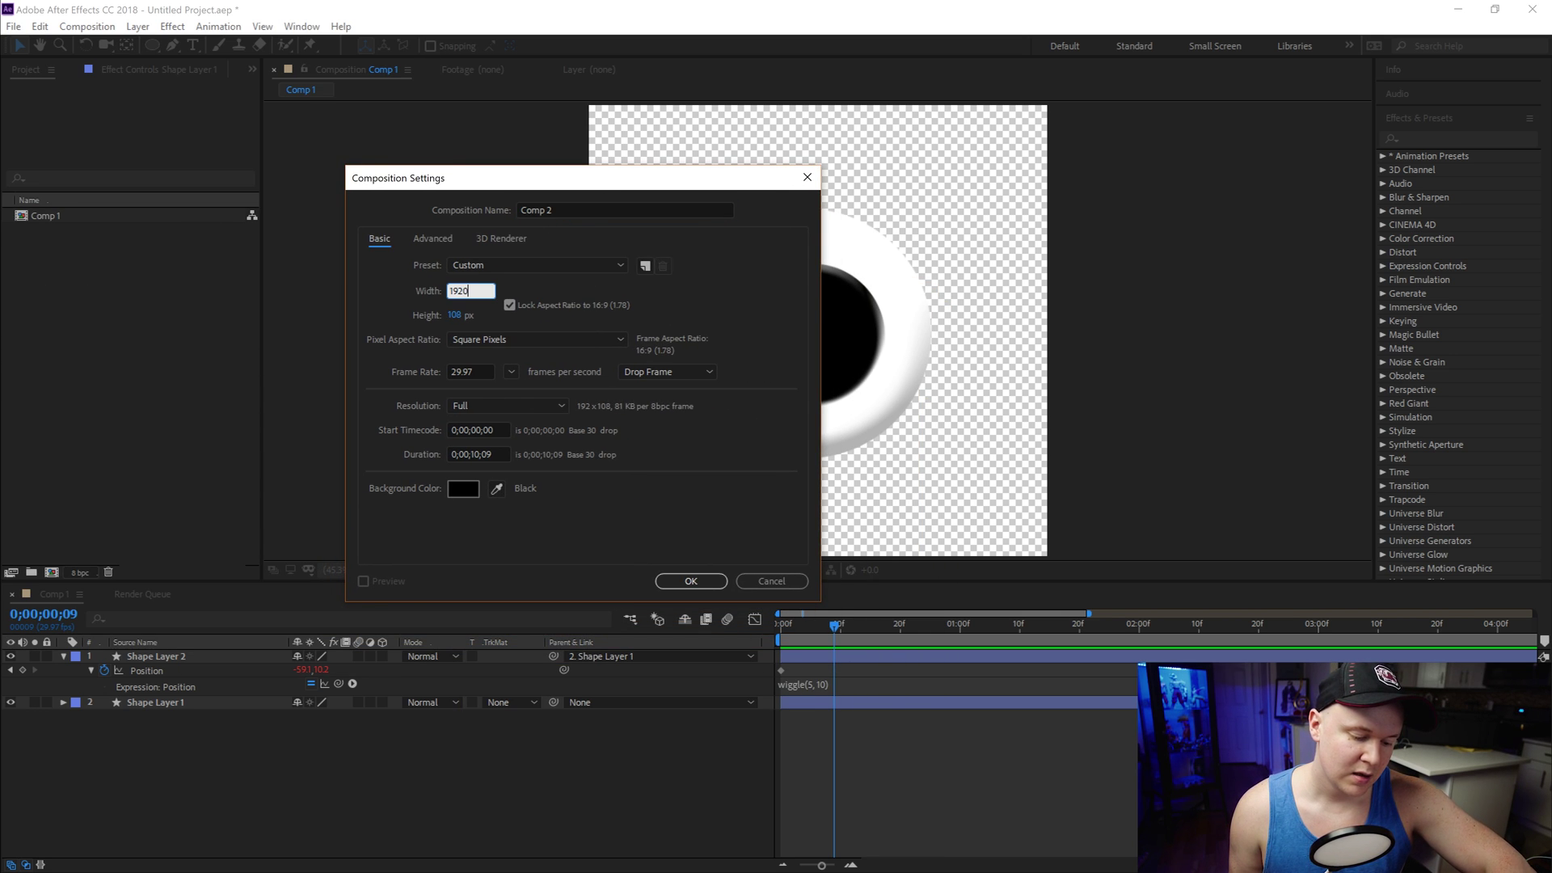
{"action": "key", "text": "Tab"}
{"action": "type", "text": "1080"}
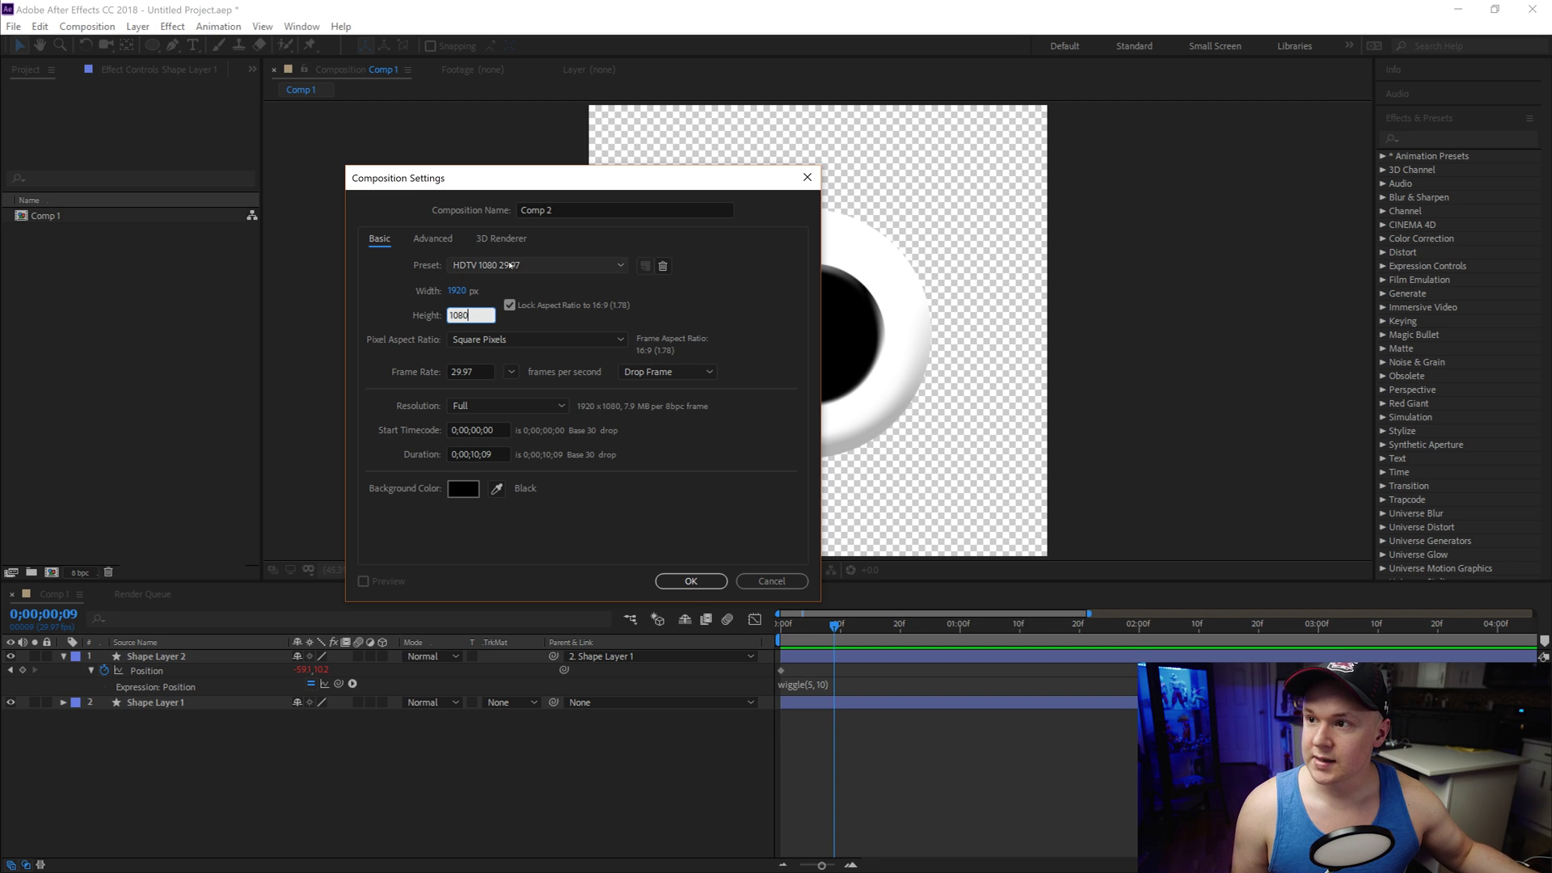
{"action": "left_click", "coordinate": [691, 581]}
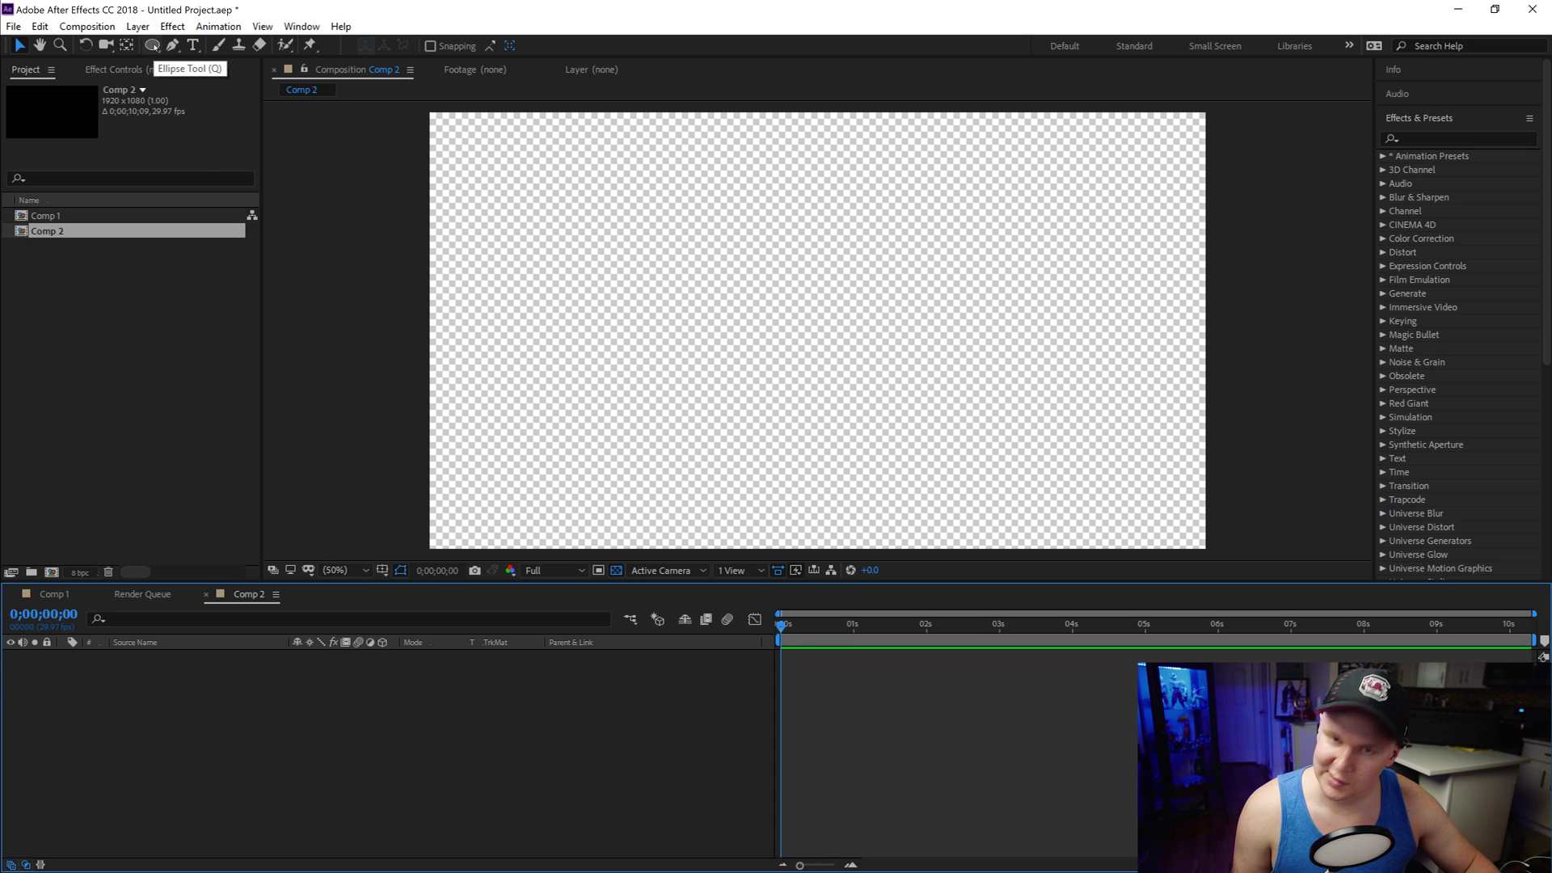
Step: Draw a large circle with the Ellipse tool near the centre of the empty composition, then return to the Selection tool
{"action": "left_click", "coordinate": [153, 46]}
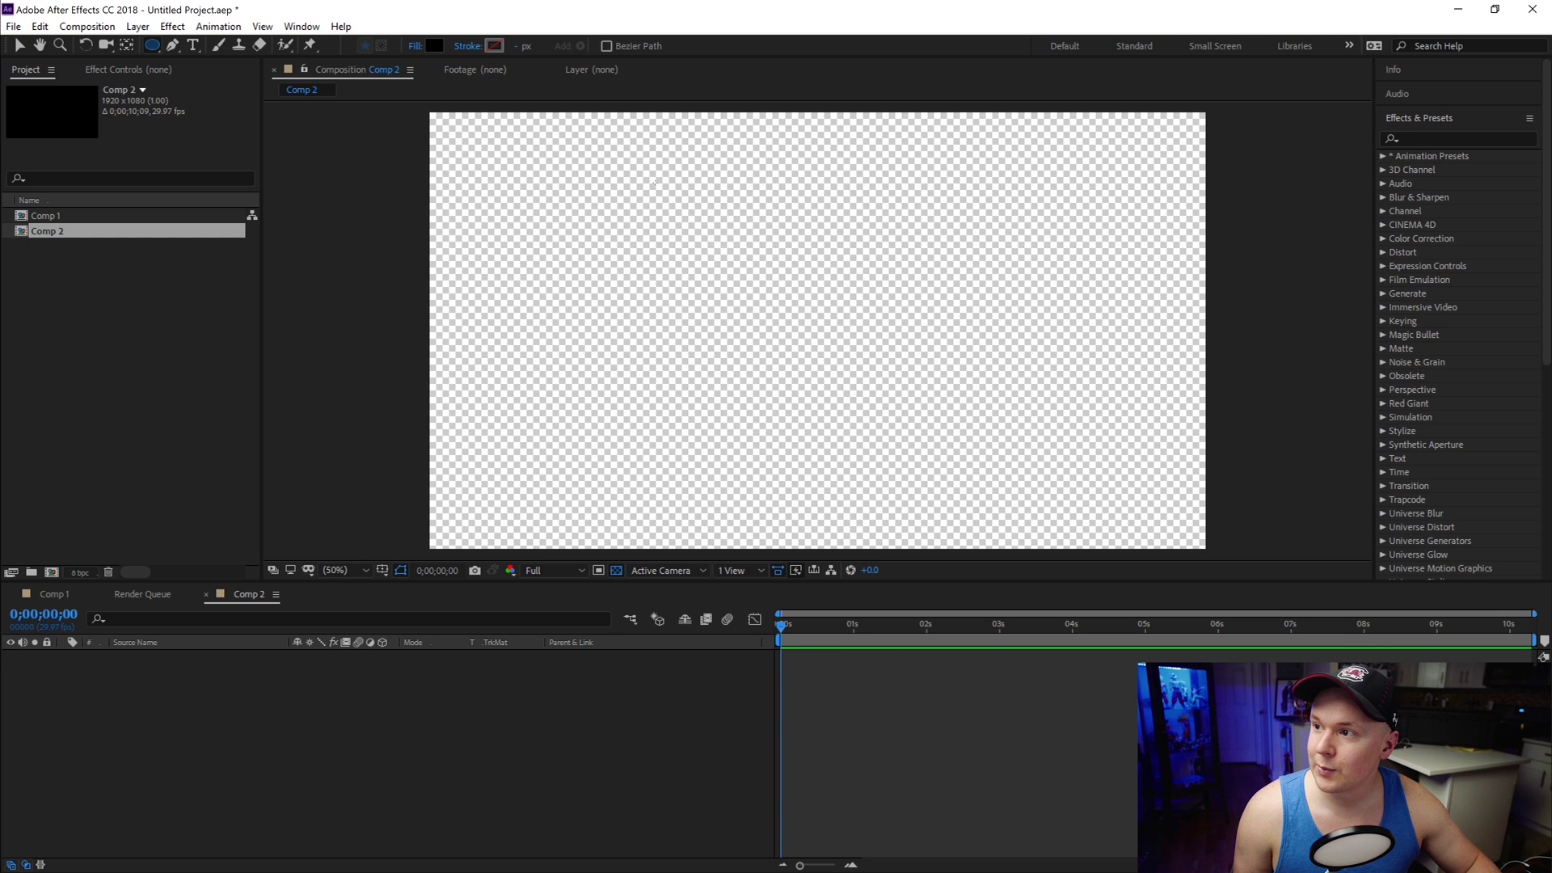
{"action": "left_click_drag", "start_coordinate": [655, 182], "coordinate": [948, 476]}
{"action": "key", "text": "v"}
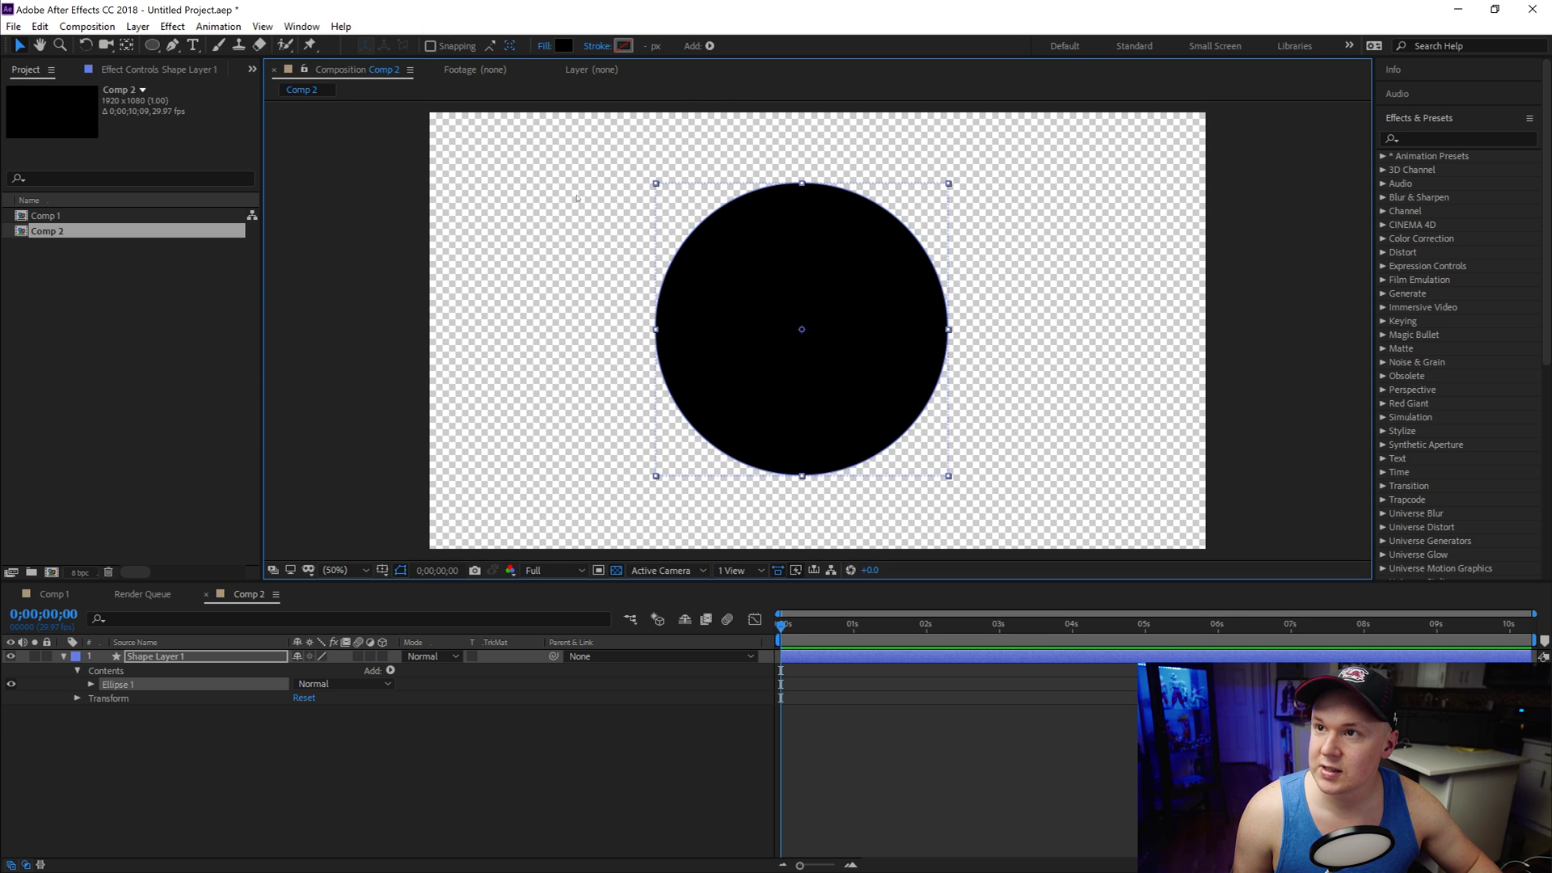
Step: Change the large circle's fill colour to white and deselect its layer
{"action": "left_click", "coordinate": [564, 46]}
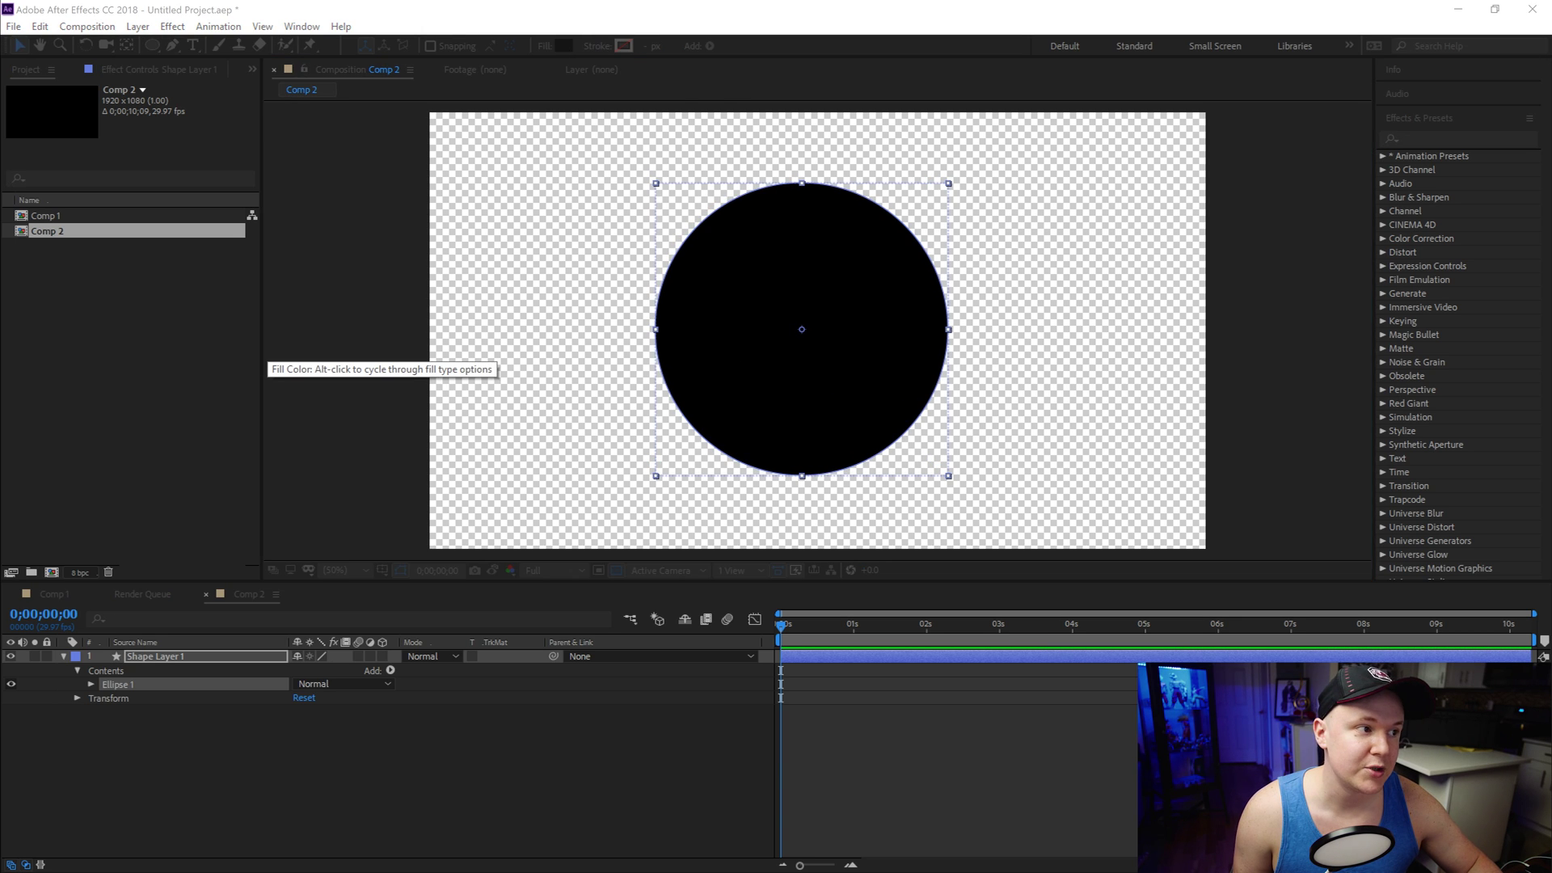
{"action": "left_click_drag", "start_coordinate": [615, 371], "coordinate": [519, 281]}
{"action": "left_click", "coordinate": [894, 282]}
{"action": "left_click", "coordinate": [392, 754]}
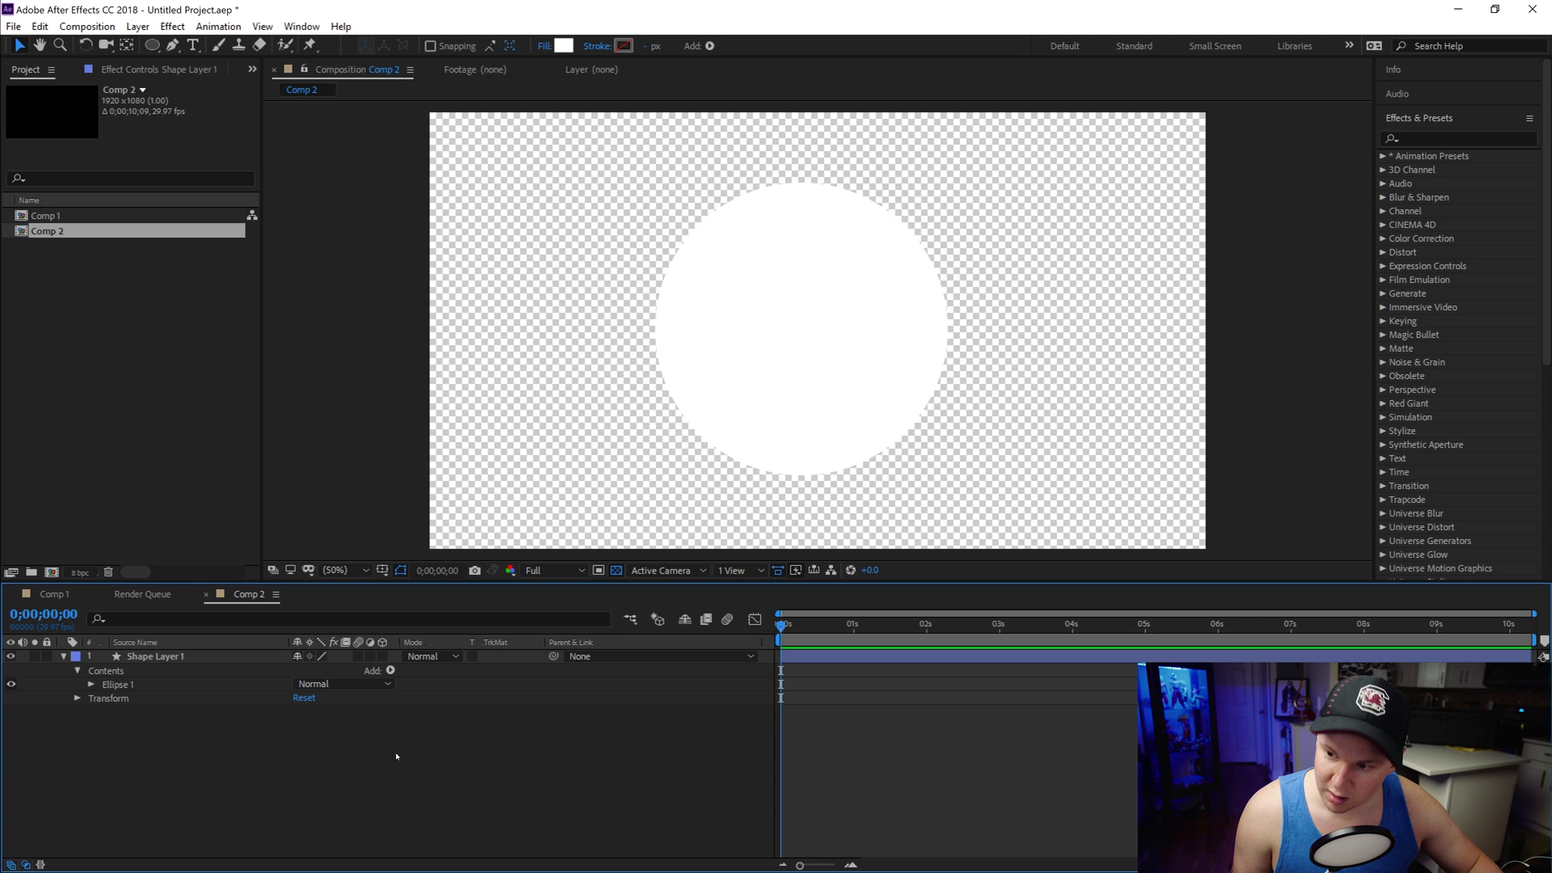
{"action": "key", "text": "ctrl+a"}
{"action": "key", "text": "F2"}
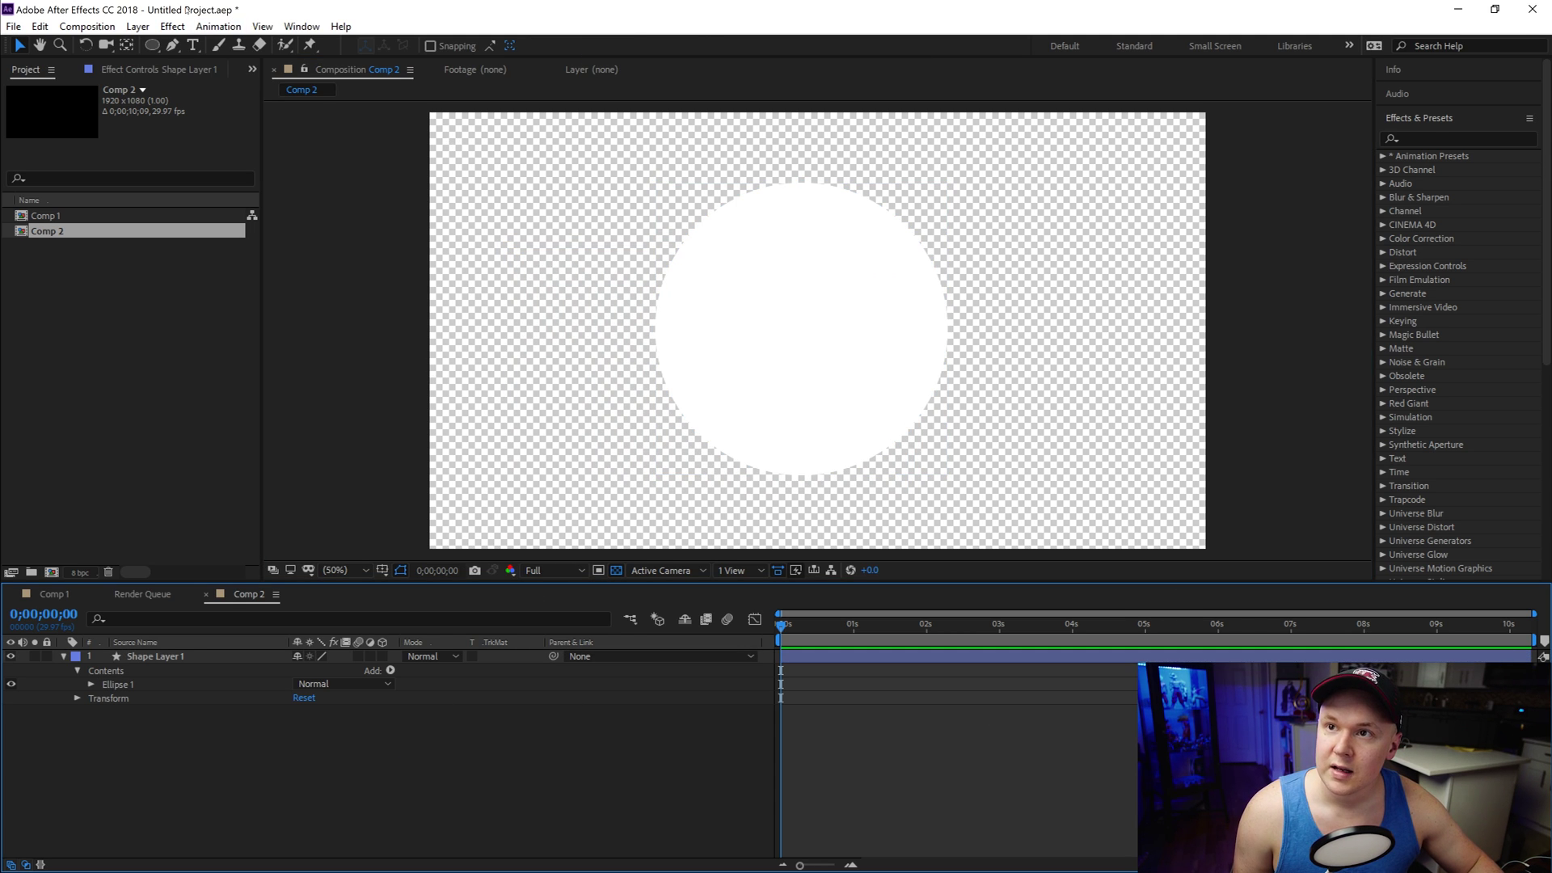
Step: Draw a smaller circle on its own shape layer as the pupil and move it over the white circle's middle
{"action": "left_click", "coordinate": [153, 46]}
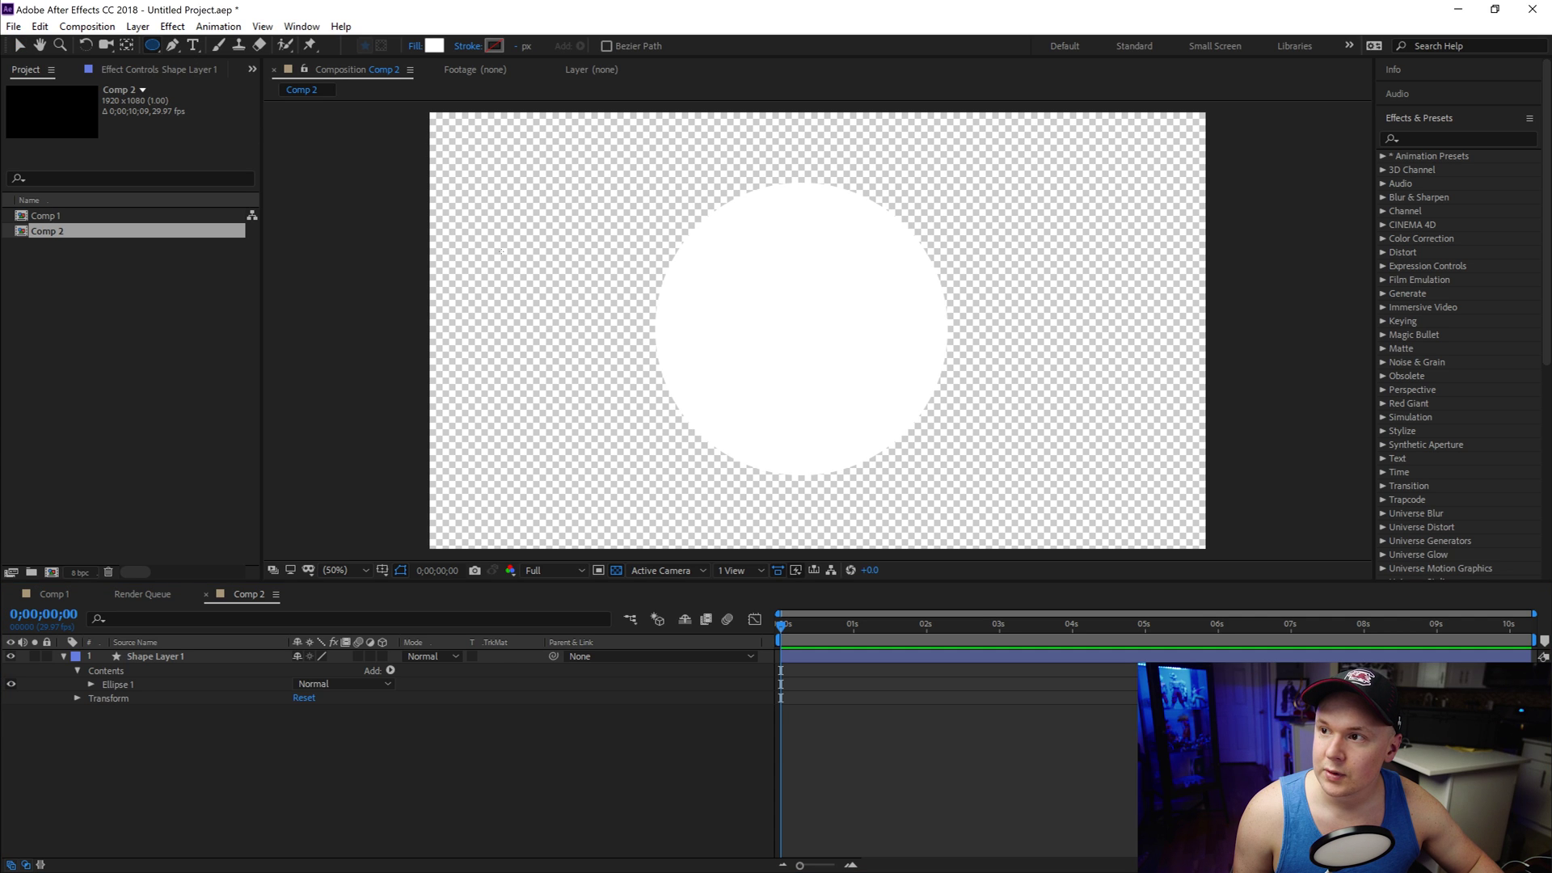
{"action": "left_click_drag", "start_coordinate": [493, 174], "coordinate": [660, 341]}
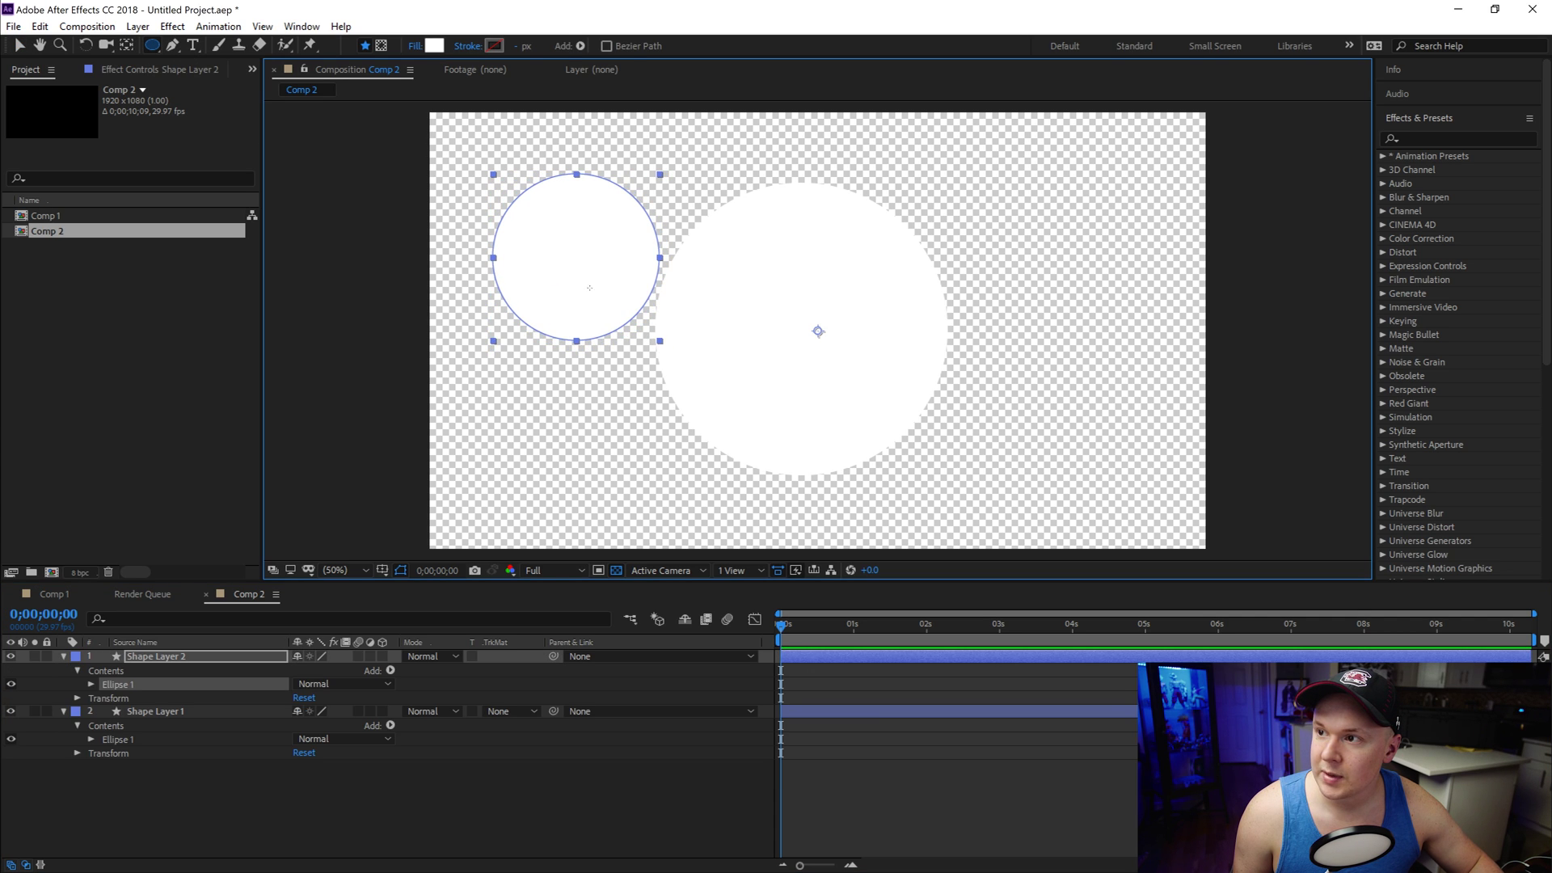
{"action": "key", "text": "v"}
{"action": "left_click_drag", "start_coordinate": [589, 288], "coordinate": [820, 367]}
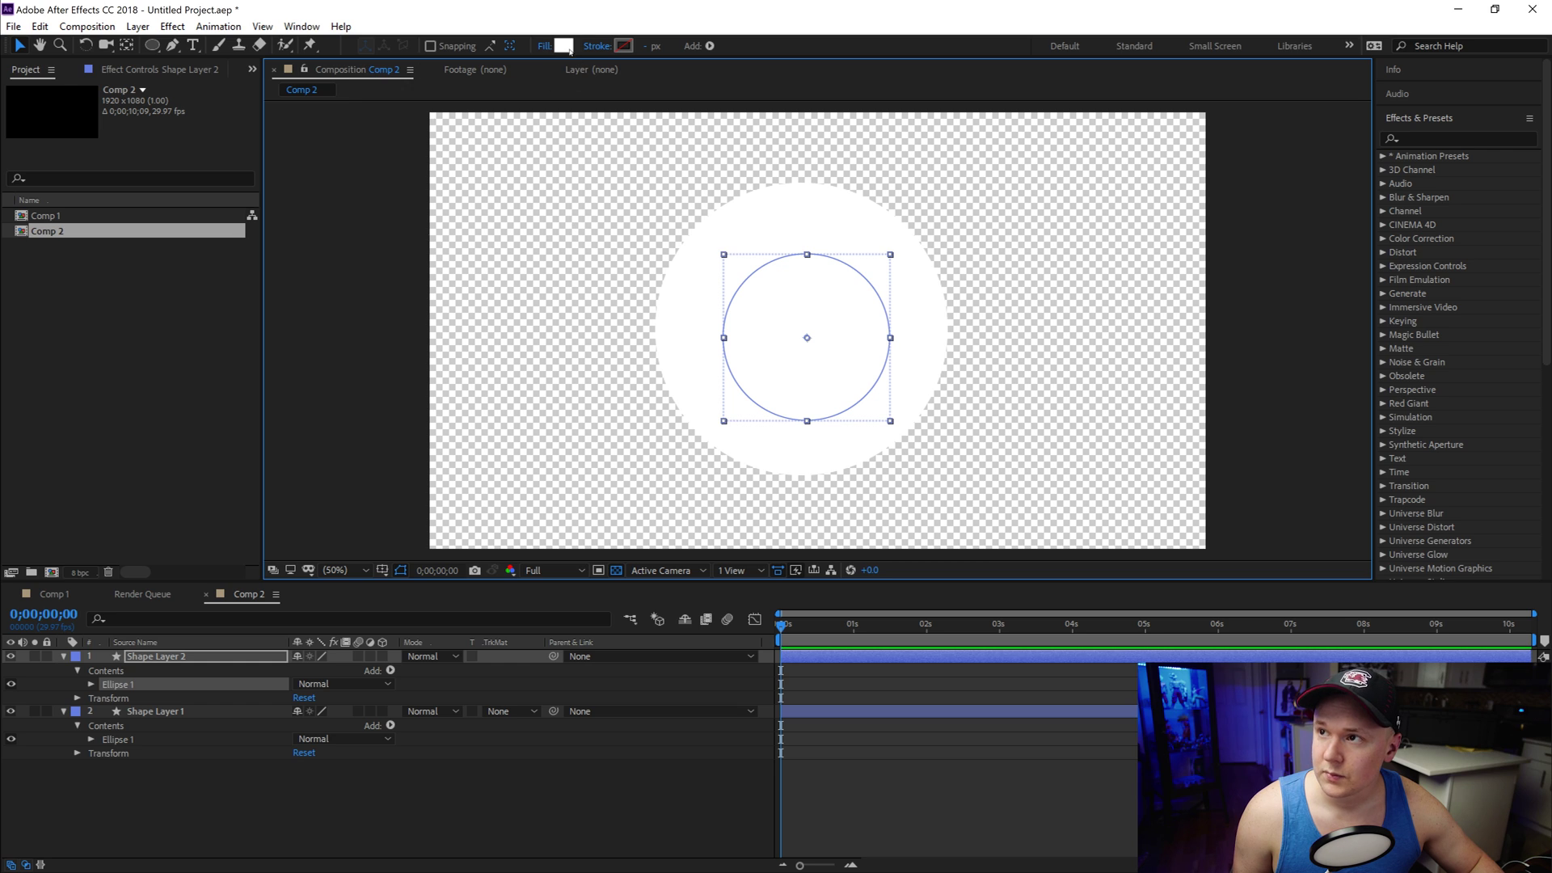
Step: Fill the small pupil circle with black and reposition it slightly inside the white circle, then deselect it
{"action": "left_click", "coordinate": [563, 46]}
{"action": "left_click", "coordinate": [562, 409]}
{"action": "left_click", "coordinate": [877, 285]}
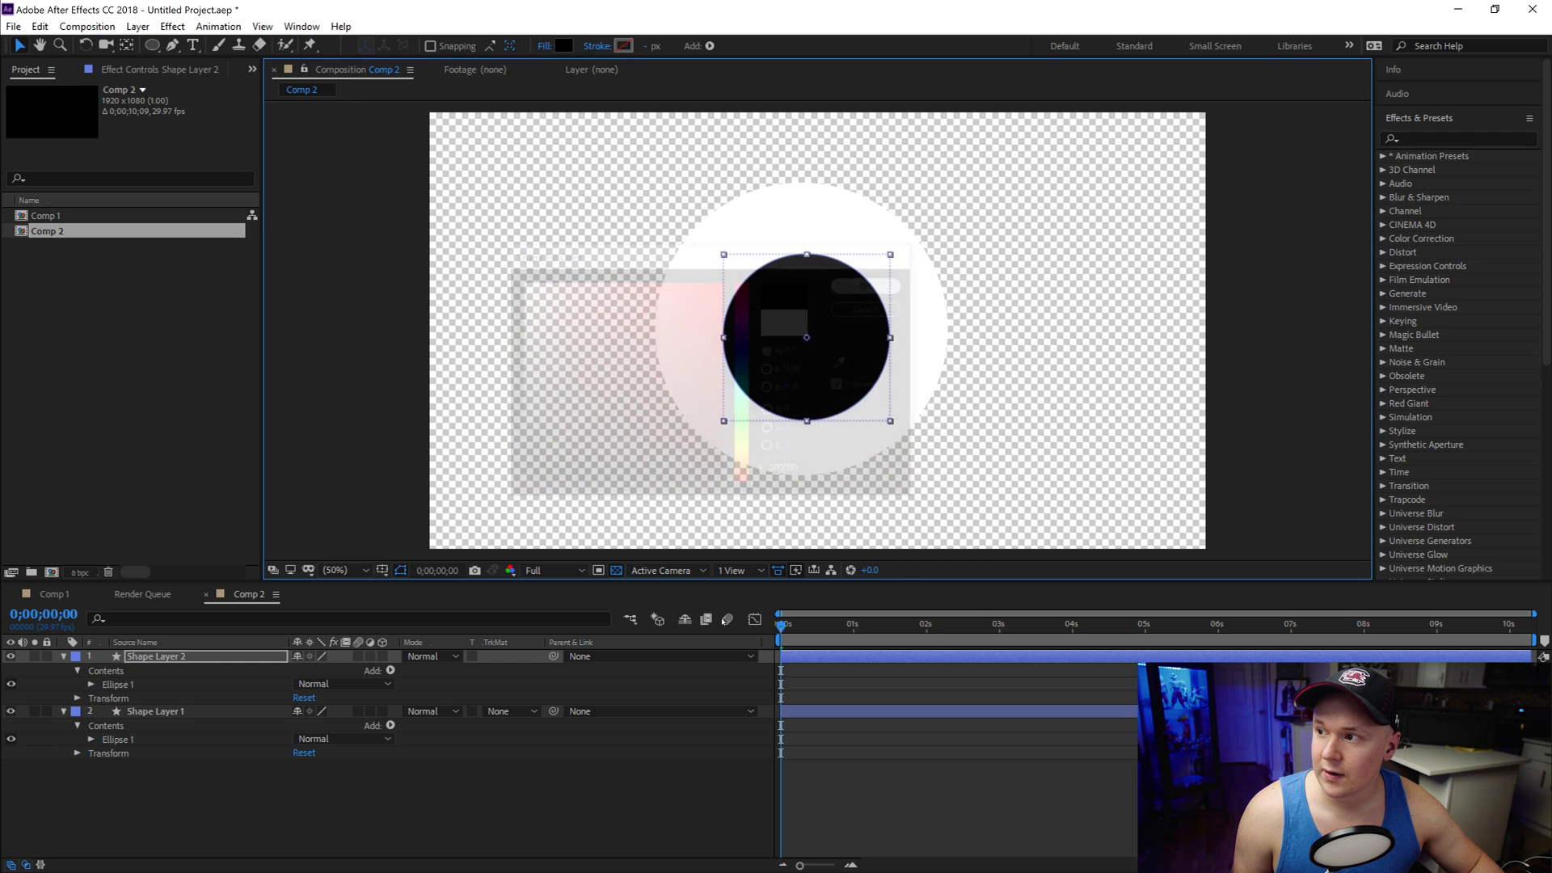
{"action": "left_click_drag", "start_coordinate": [747, 350], "coordinate": [790, 365]}
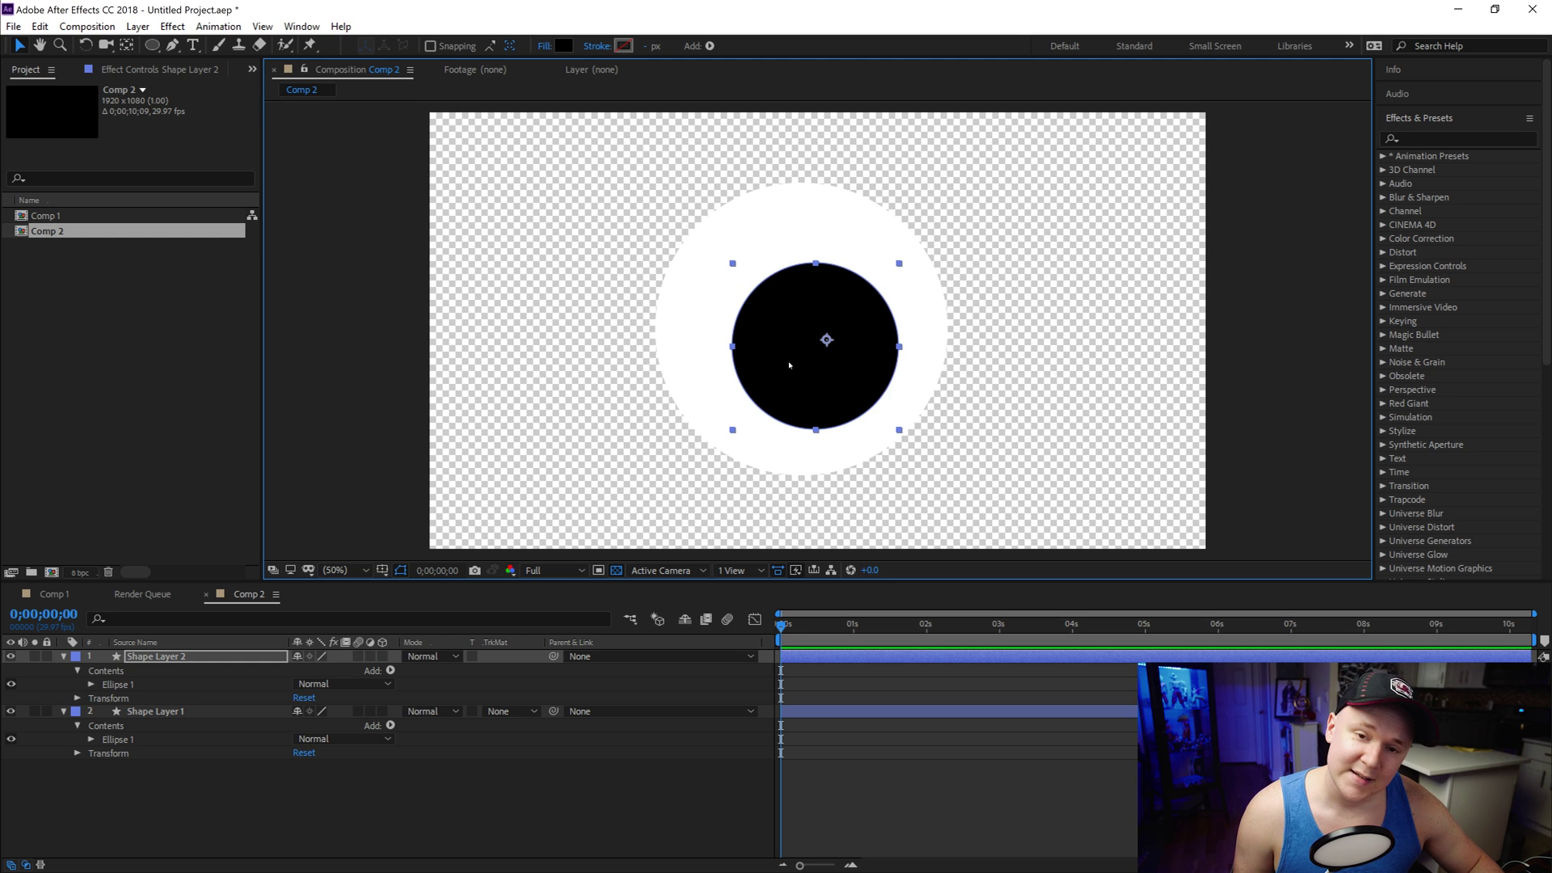
{"action": "left_click", "coordinate": [264, 741]}
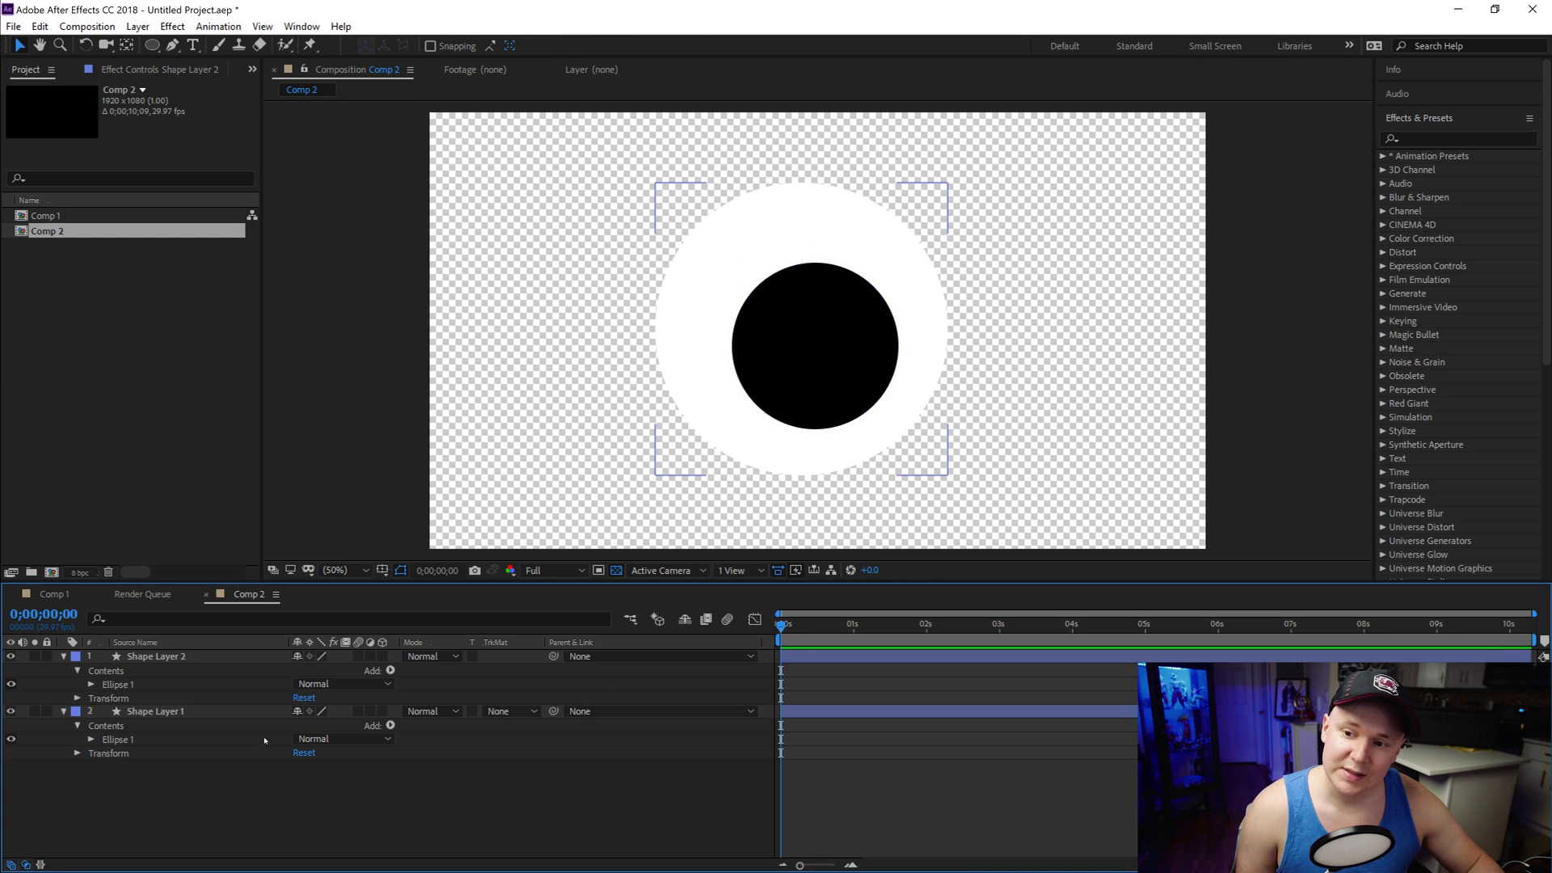
Step: Add a Bevel and Emboss layer style to the white circle's layer, Shape Layer 1
{"action": "left_click", "coordinate": [158, 711]}
{"action": "right_click", "coordinate": [161, 711]}
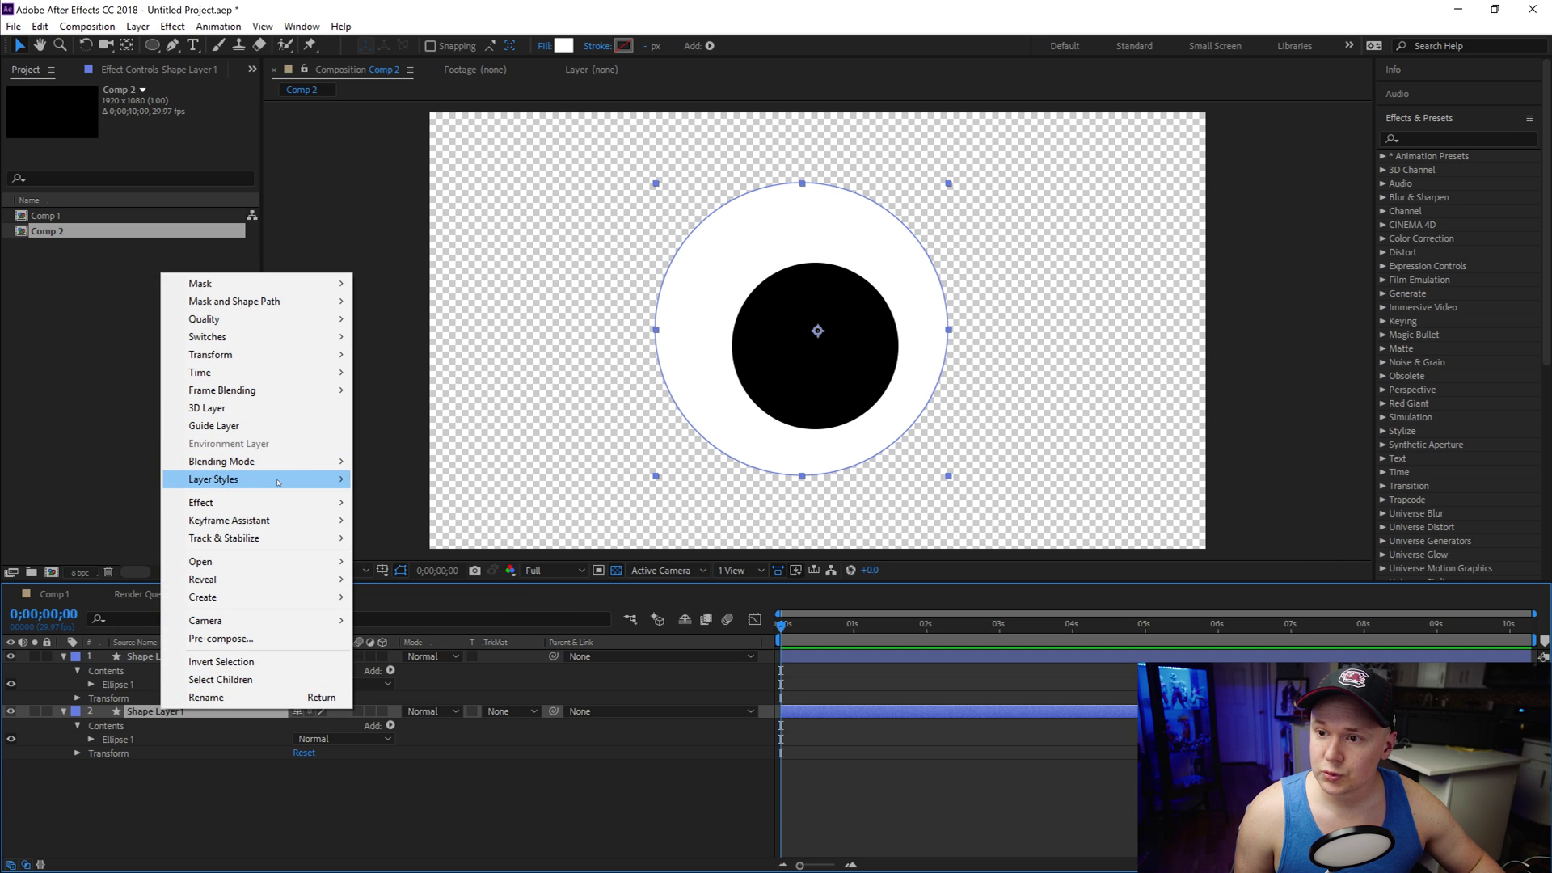
{"action": "mouse_move", "coordinate": [277, 481]}
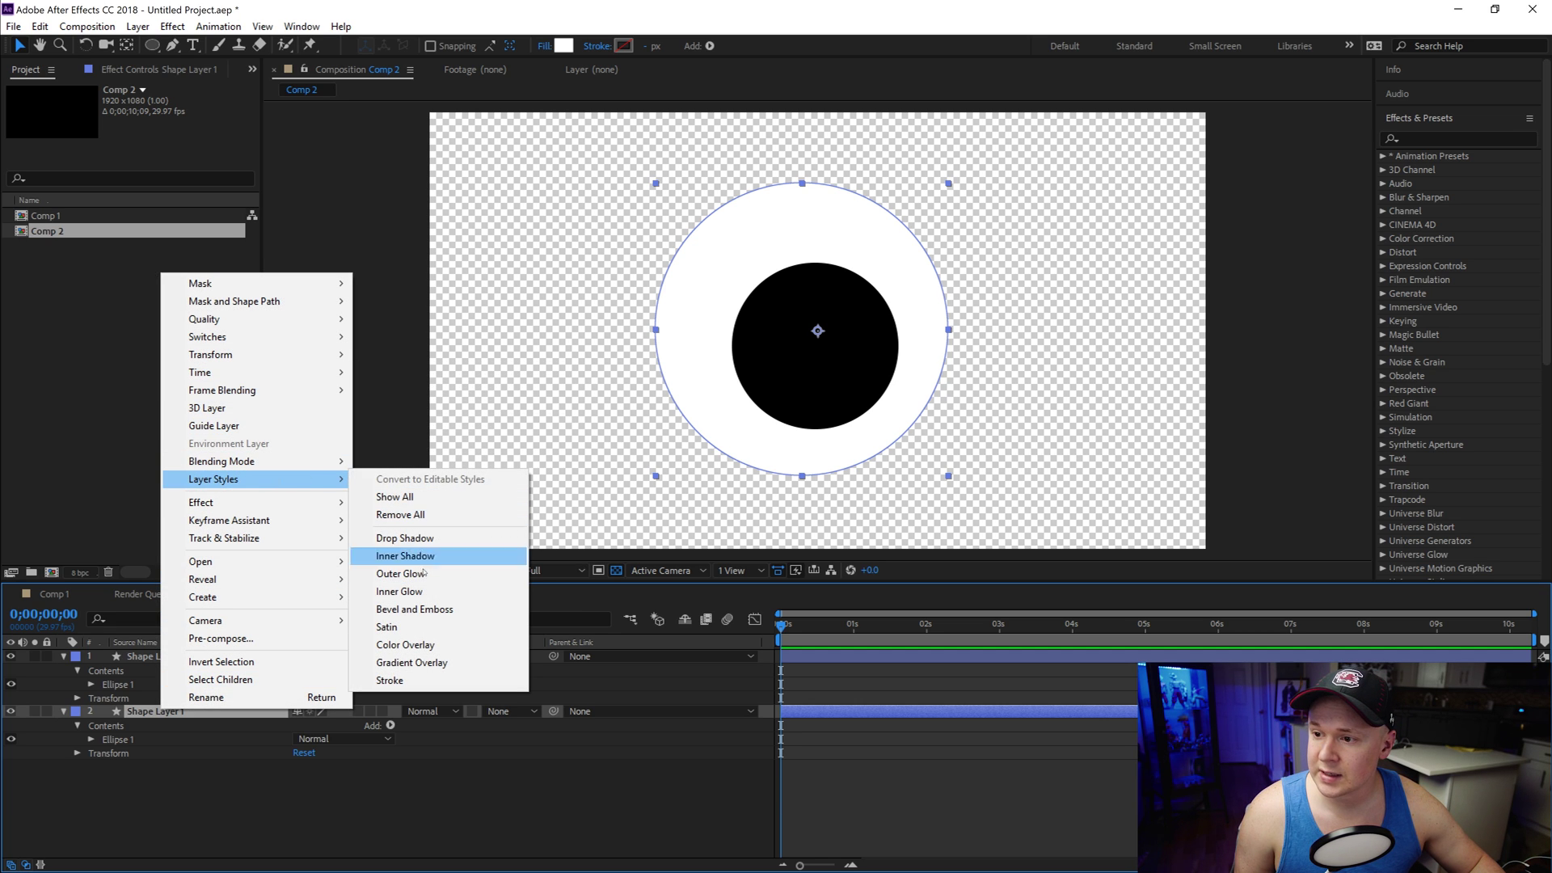
{"action": "left_click", "coordinate": [416, 608]}
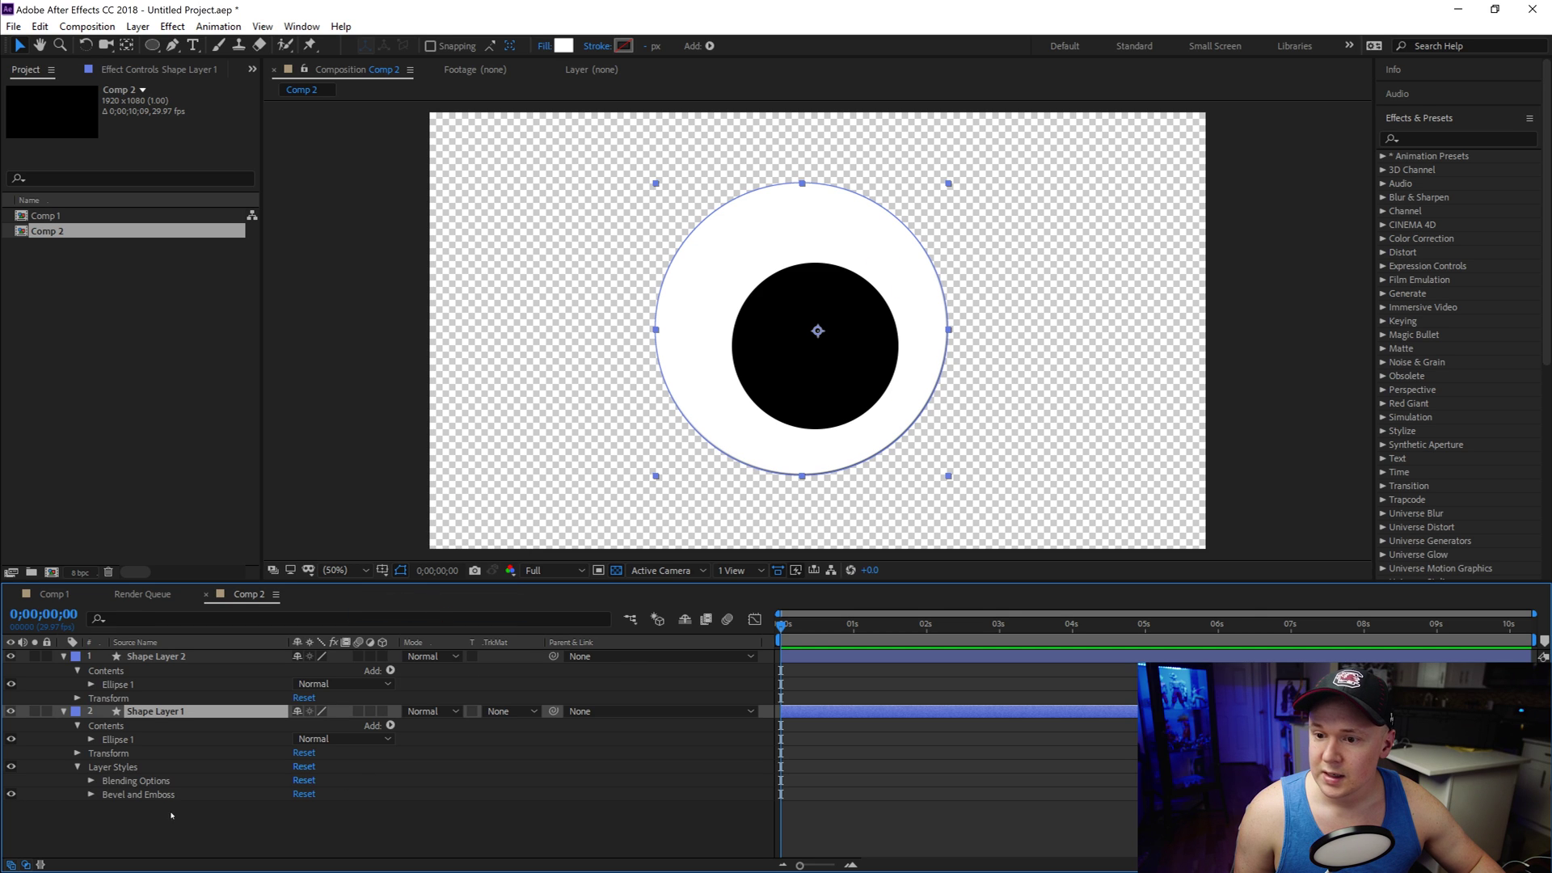
Step: Set the white circle's Bevel and Emboss size to 82 and its shadow opacity to 41%
{"action": "left_click", "coordinate": [91, 795]}
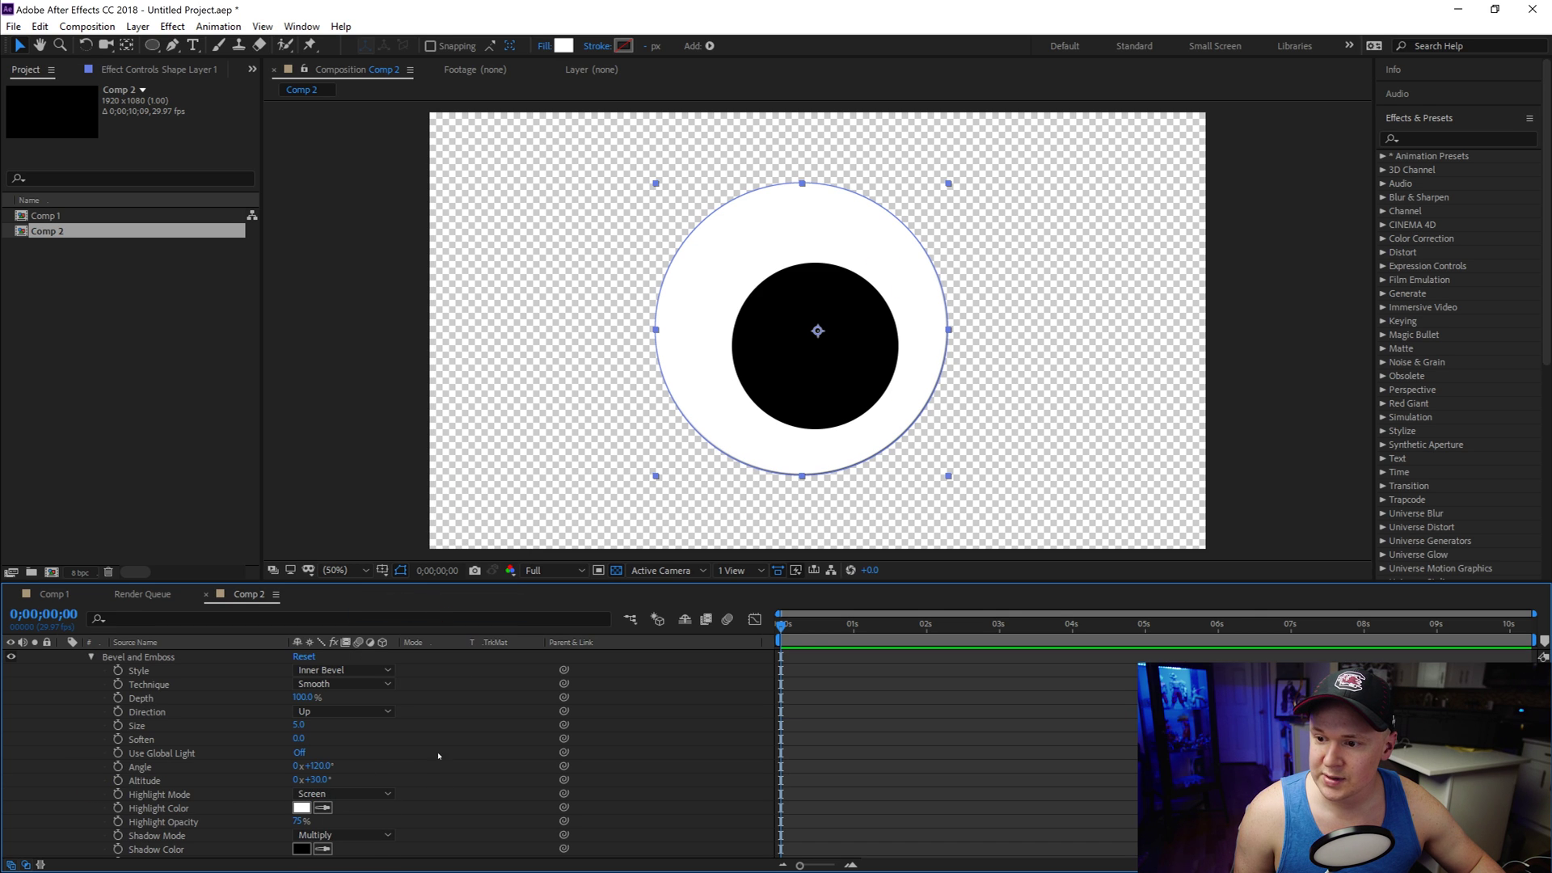
{"action": "left_click_drag", "start_coordinate": [299, 725], "coordinate": [379, 725]}
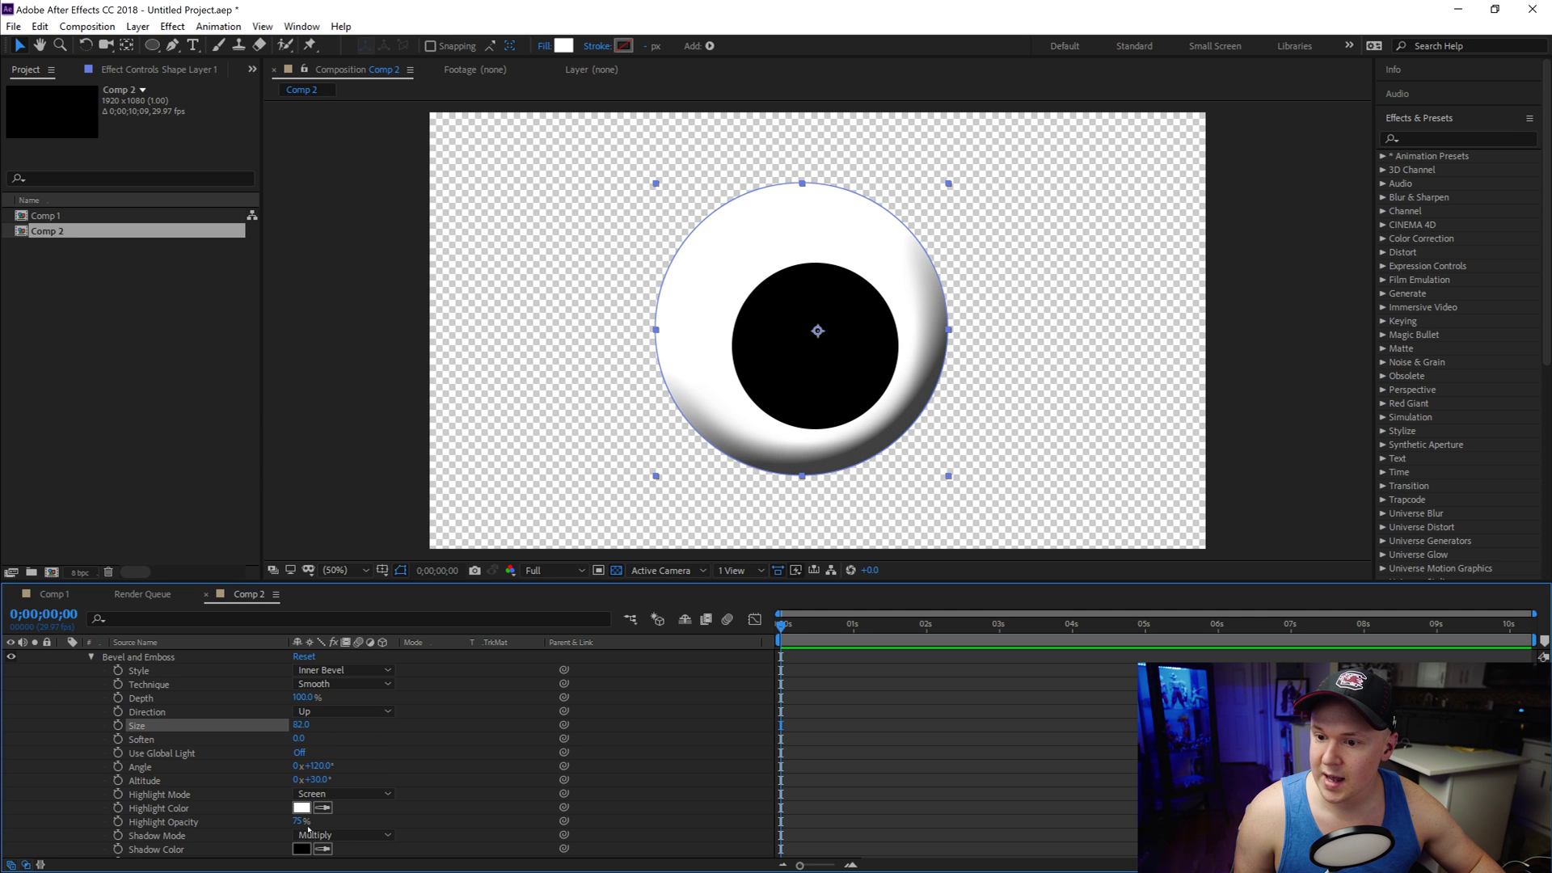
{"action": "scroll", "coordinate": [527, 815], "scroll_direction": "down", "scroll_amount": 1}
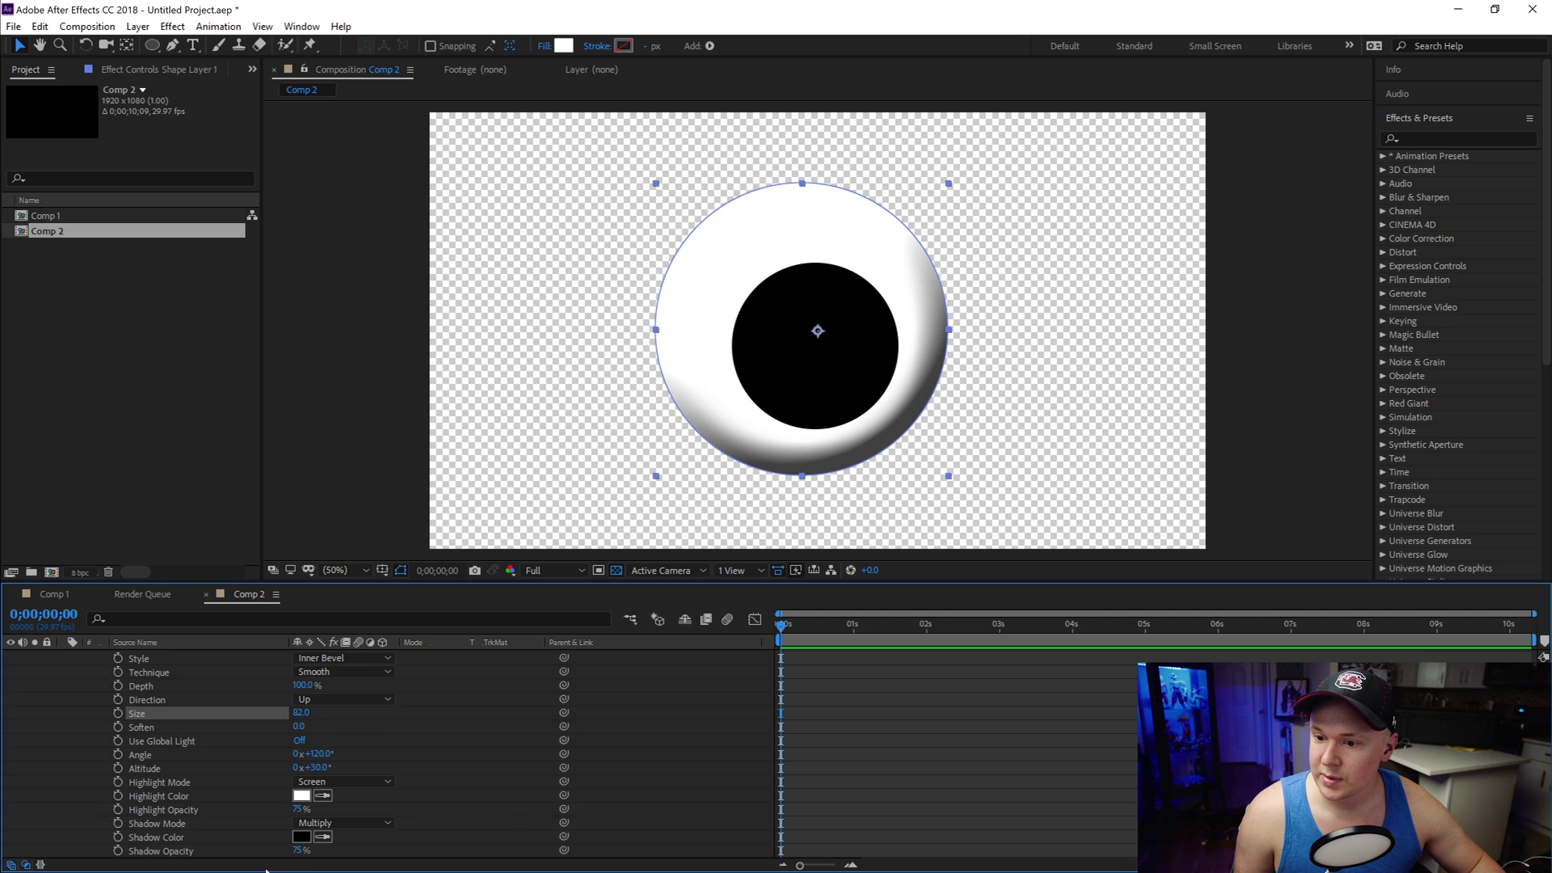
{"action": "left_click_drag", "start_coordinate": [297, 851], "coordinate": [263, 851]}
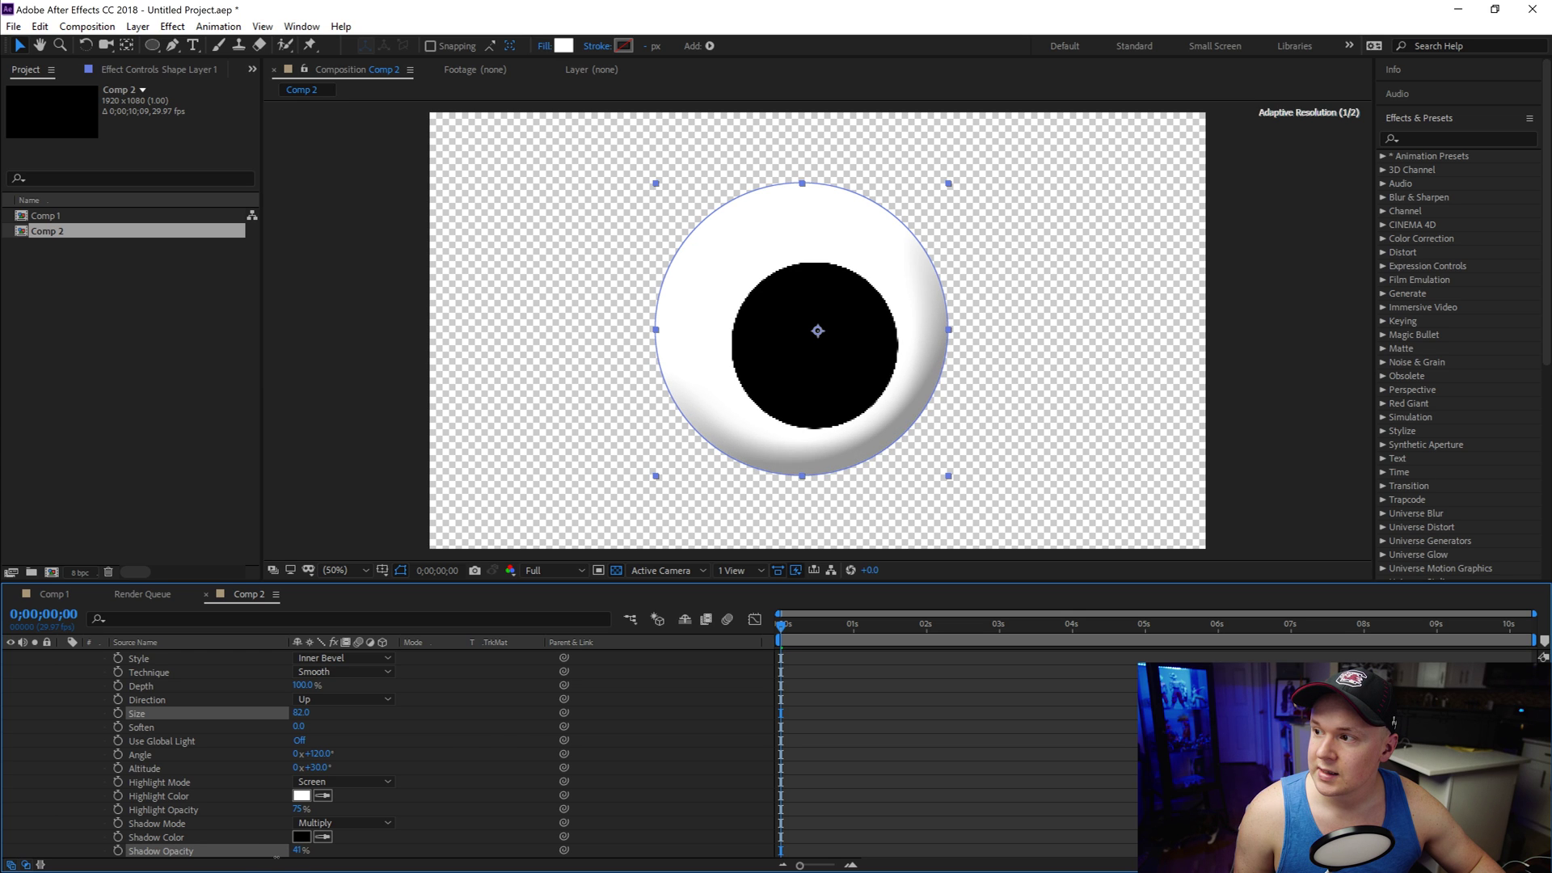
{"action": "left_click", "coordinate": [508, 733]}
{"action": "left_click", "coordinate": [525, 726]}
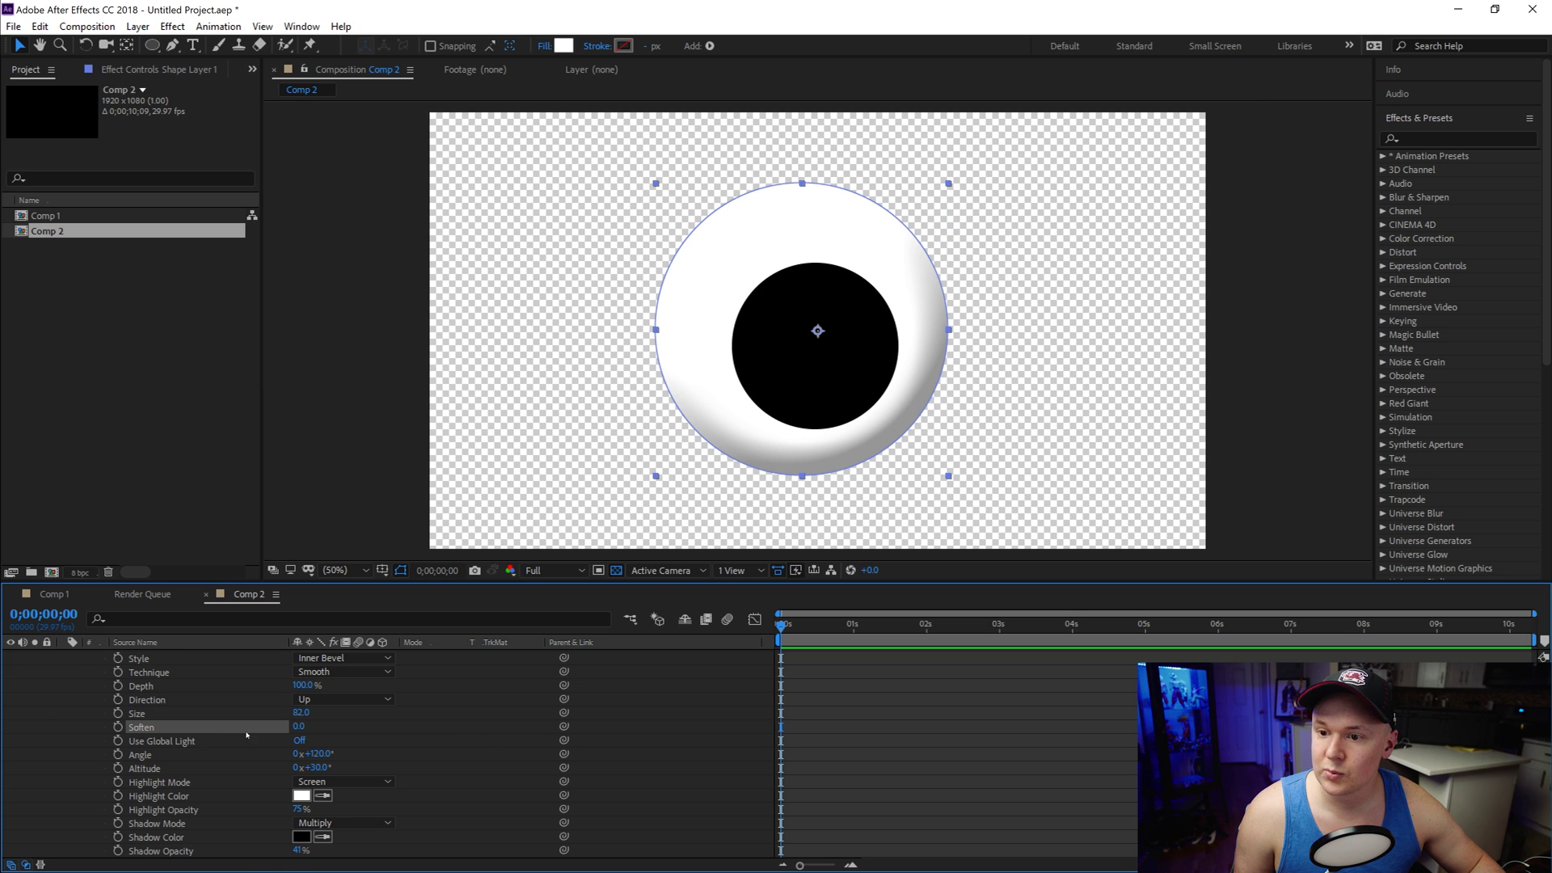
Step: Add a Bevel and Emboss layer style to the black pupil's layer, Shape Layer 2
{"action": "scroll", "coordinate": [239, 732], "scroll_direction": "up", "scroll_amount": 4}
{"action": "left_click", "coordinate": [148, 657]}
{"action": "right_click", "coordinate": [147, 657]}
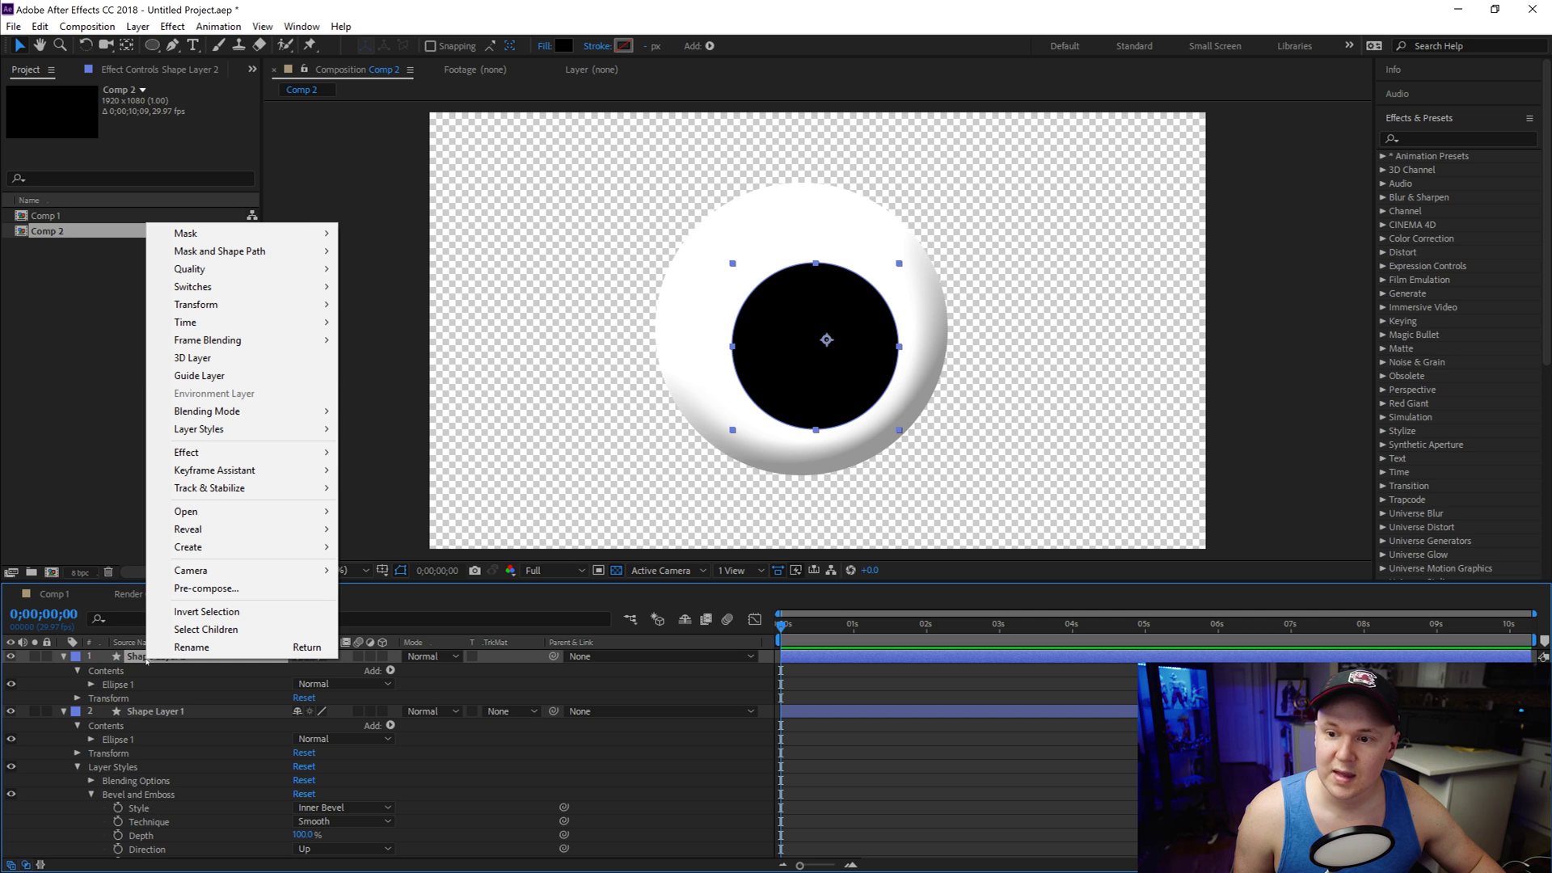
{"action": "mouse_move", "coordinate": [266, 429]}
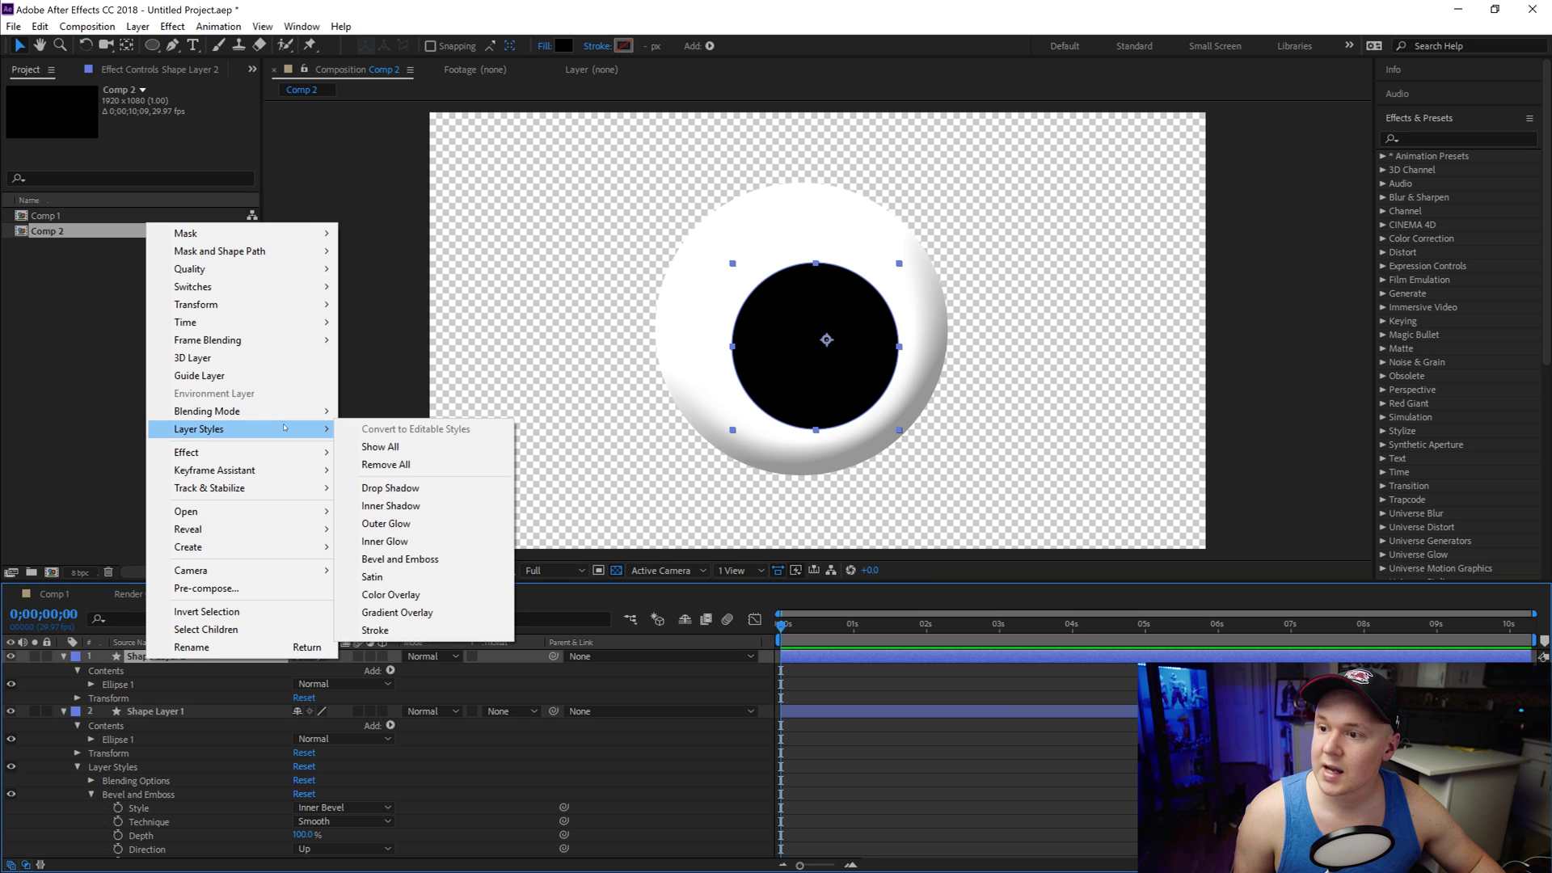
{"action": "left_click", "coordinate": [404, 559]}
Step: Set the pupil's Bevel and Emboss highlight colour to black, 000000
{"action": "scroll", "coordinate": [225, 699], "scroll_direction": "down", "scroll_amount": 1}
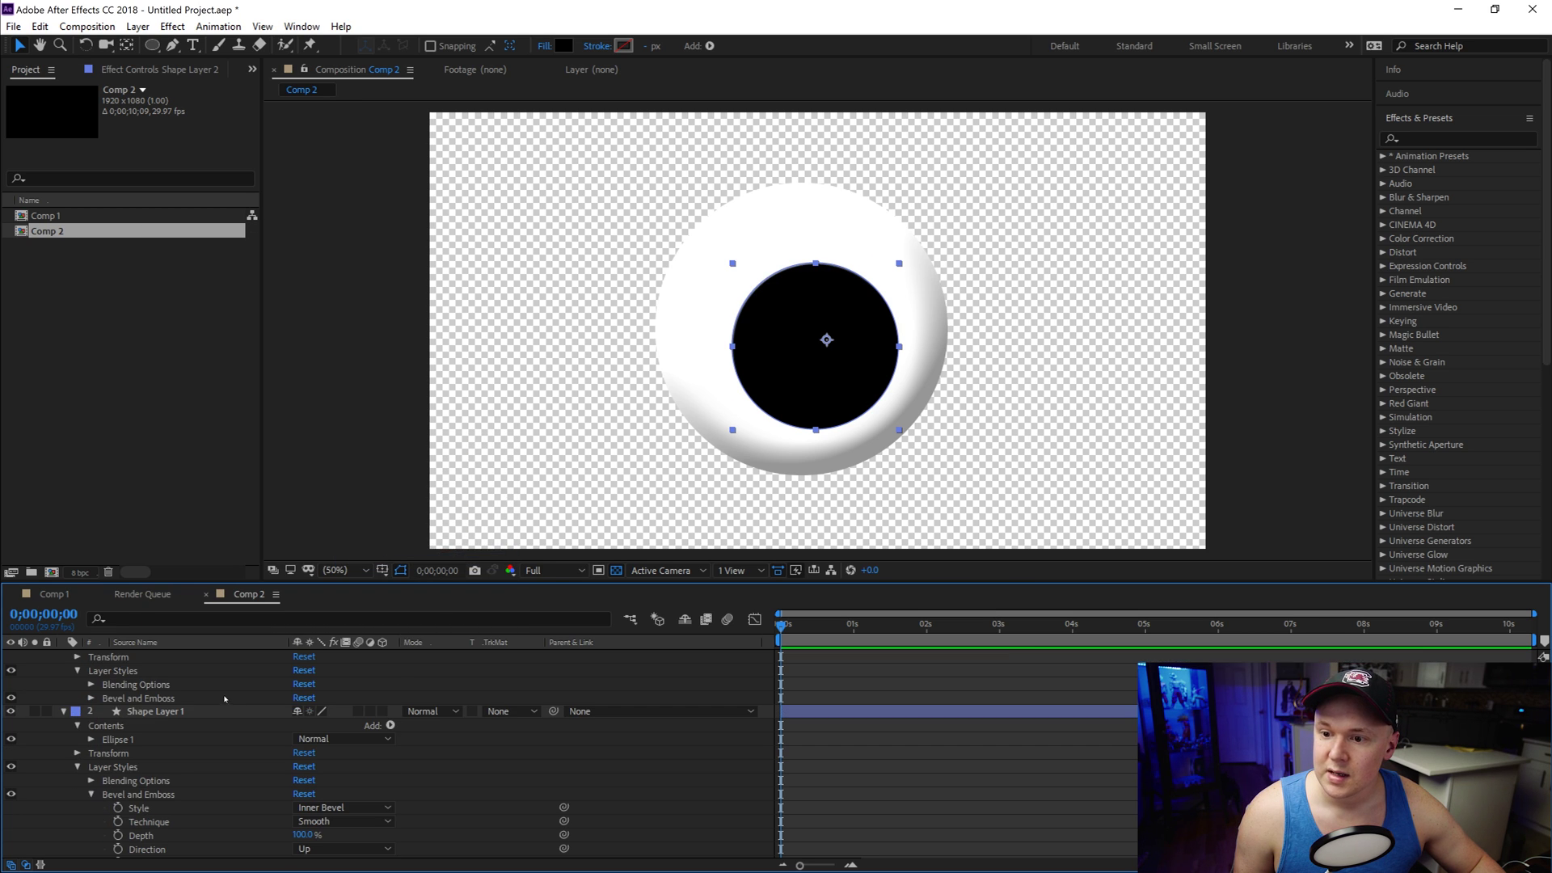
{"action": "scroll", "coordinate": [204, 688], "scroll_direction": "down", "scroll_amount": 3}
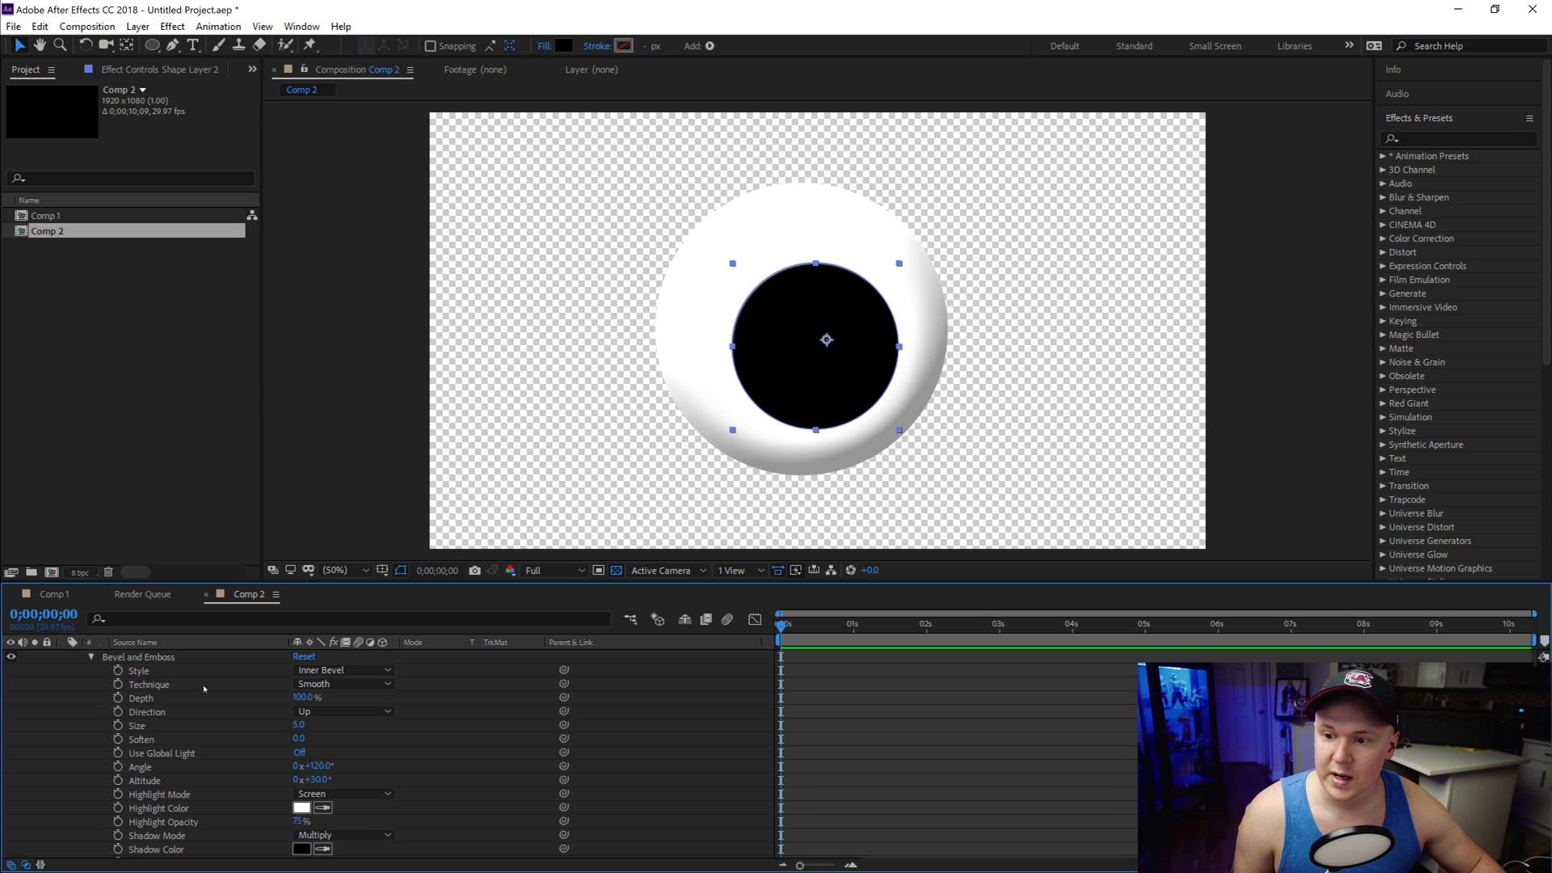
{"action": "scroll", "coordinate": [340, 776], "scroll_direction": "down", "scroll_amount": 2}
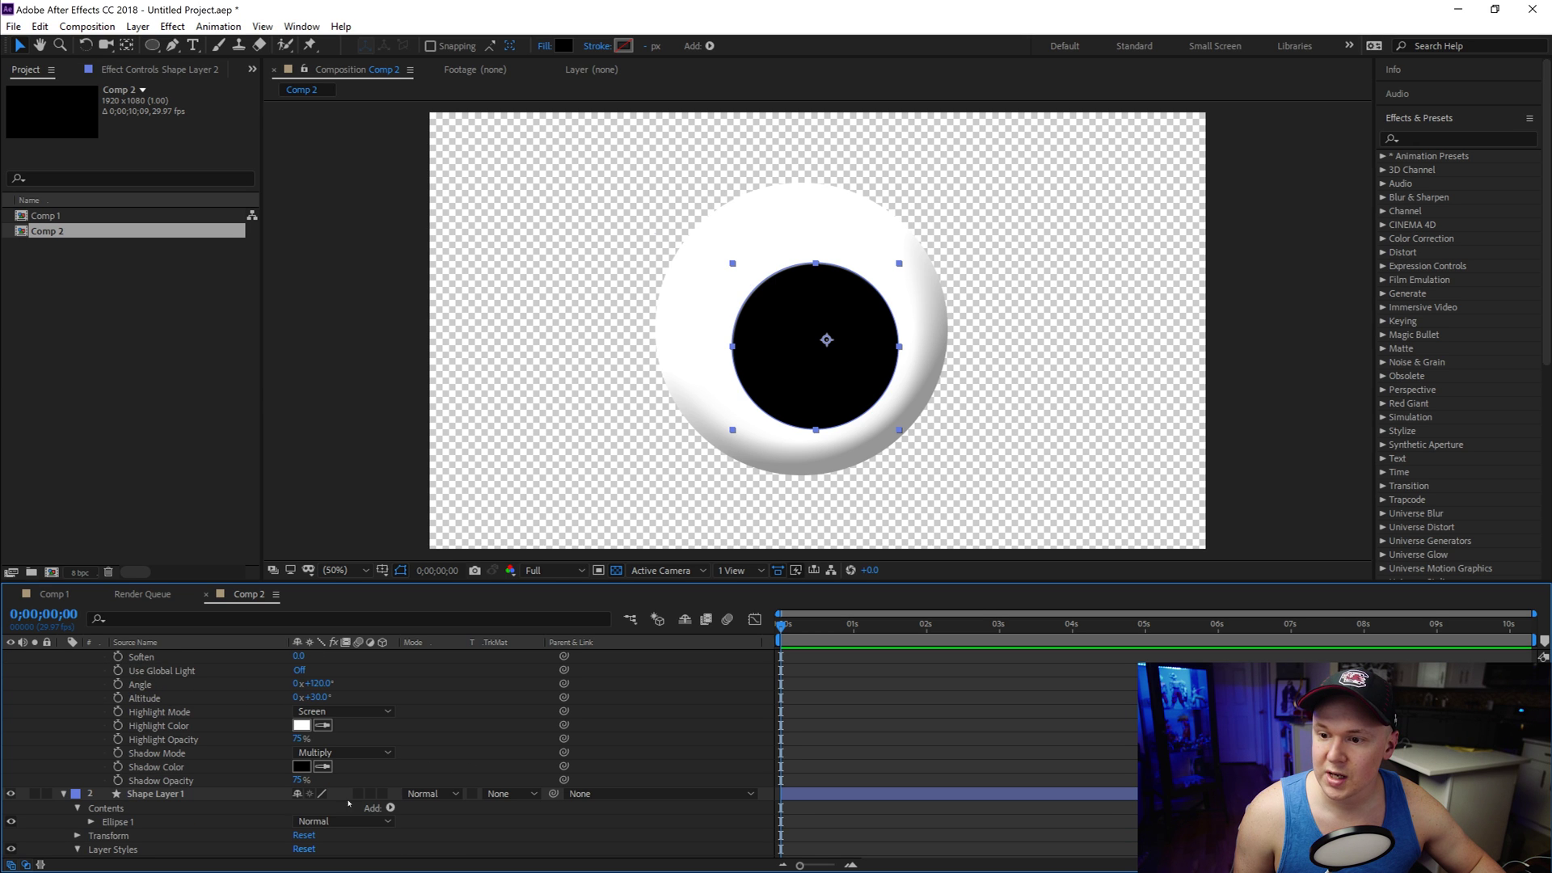
{"action": "left_click", "coordinate": [178, 725]}
{"action": "left_click", "coordinate": [300, 725]}
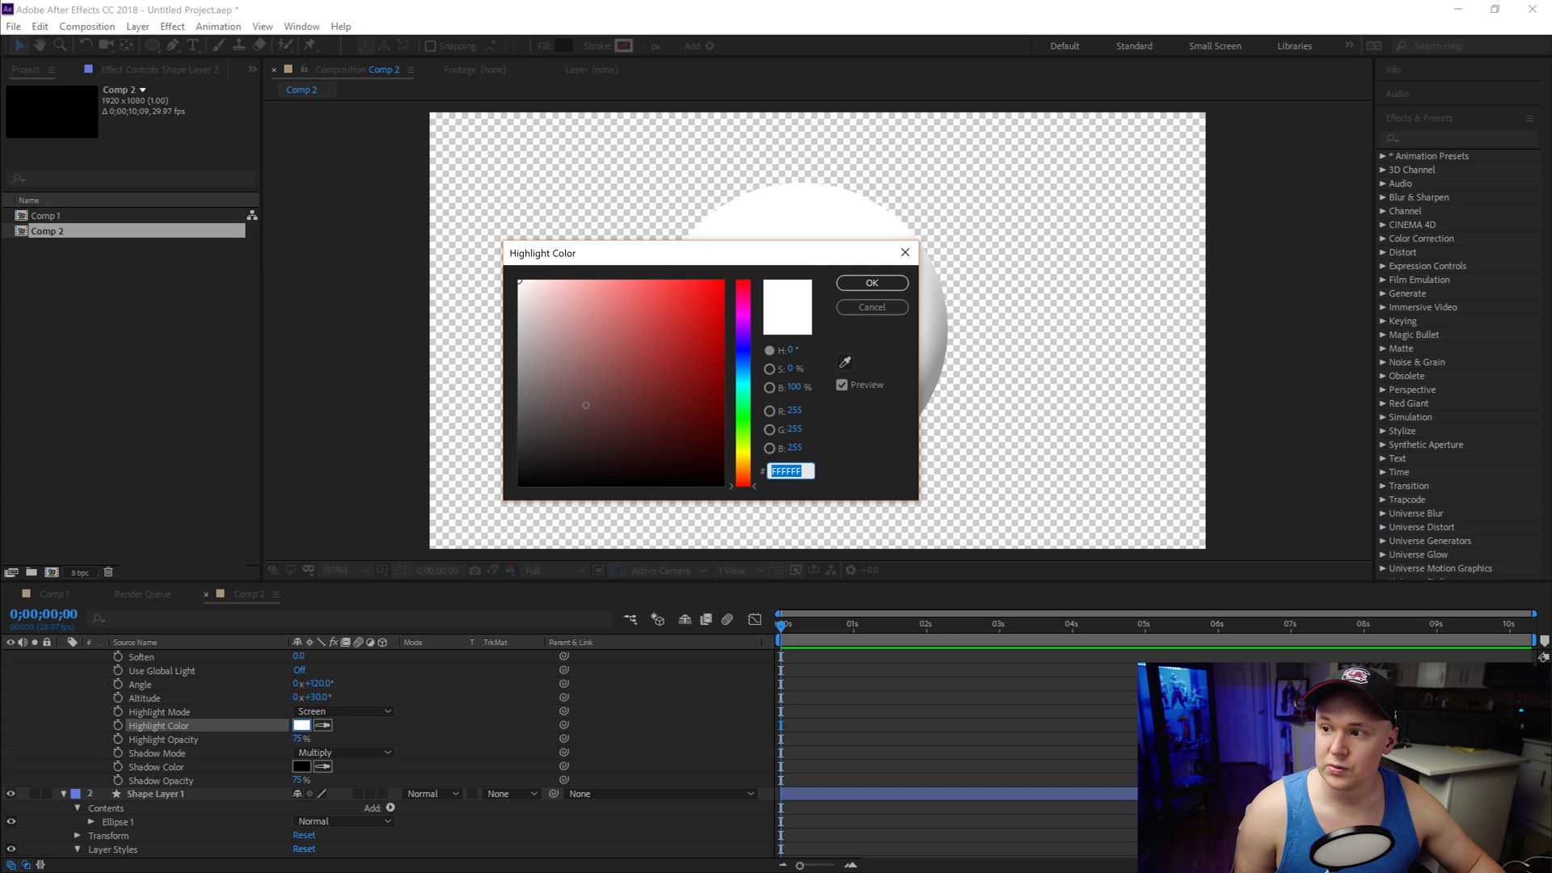
{"action": "type", "text": "000000"}
{"action": "key", "text": "Return"}
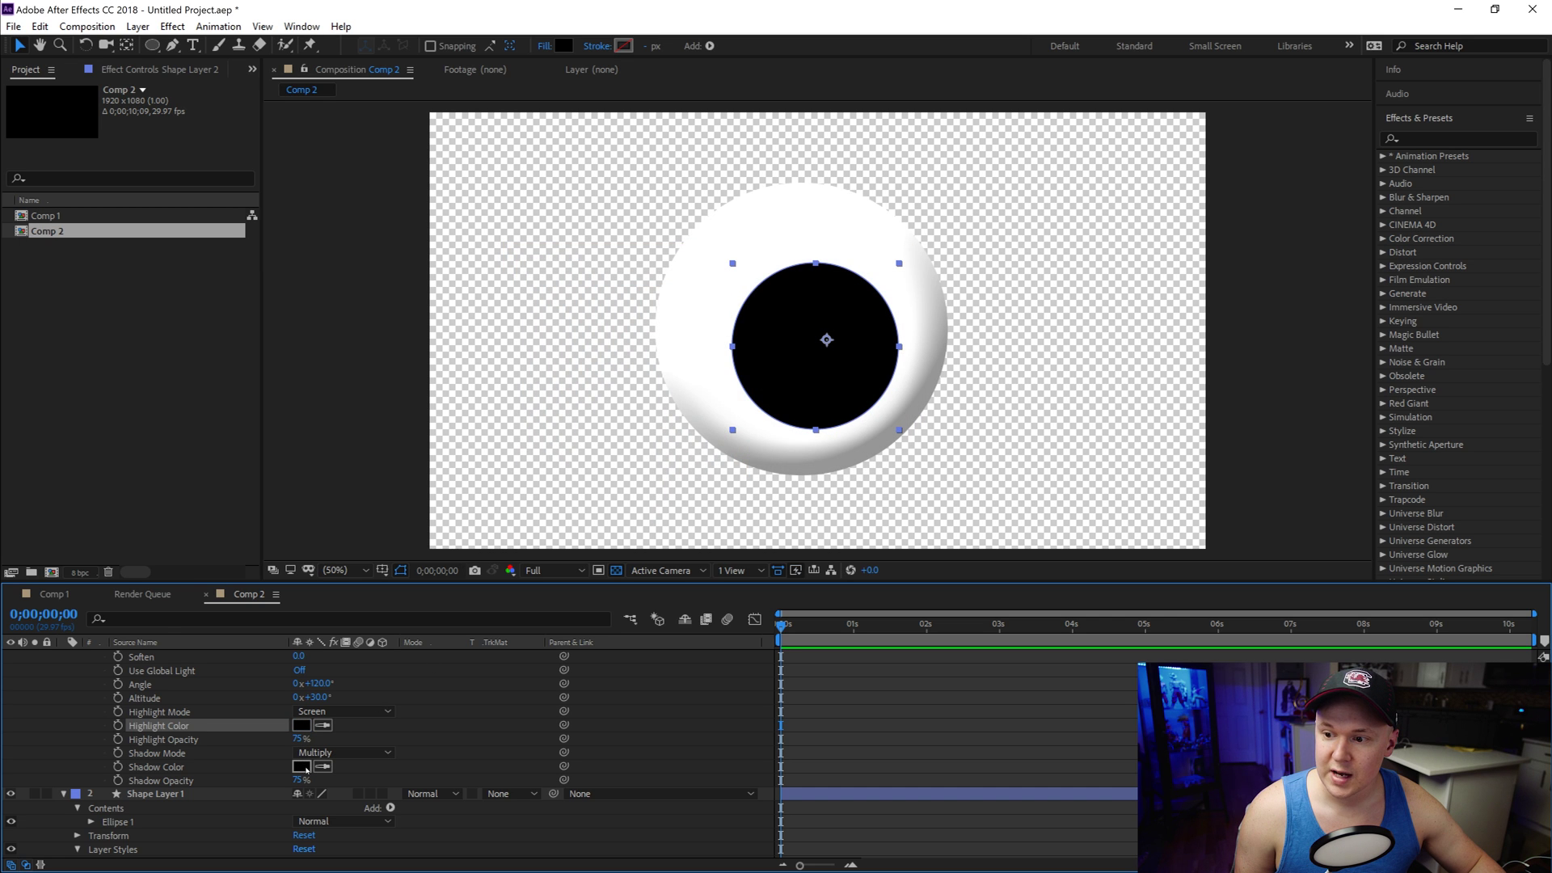
Step: Set the pupil's Bevel and Emboss shadow colour to white, FFFFFF
{"action": "left_click", "coordinate": [300, 766]}
{"action": "type", "text": "FFFFFF"}
{"action": "key", "text": "Return"}
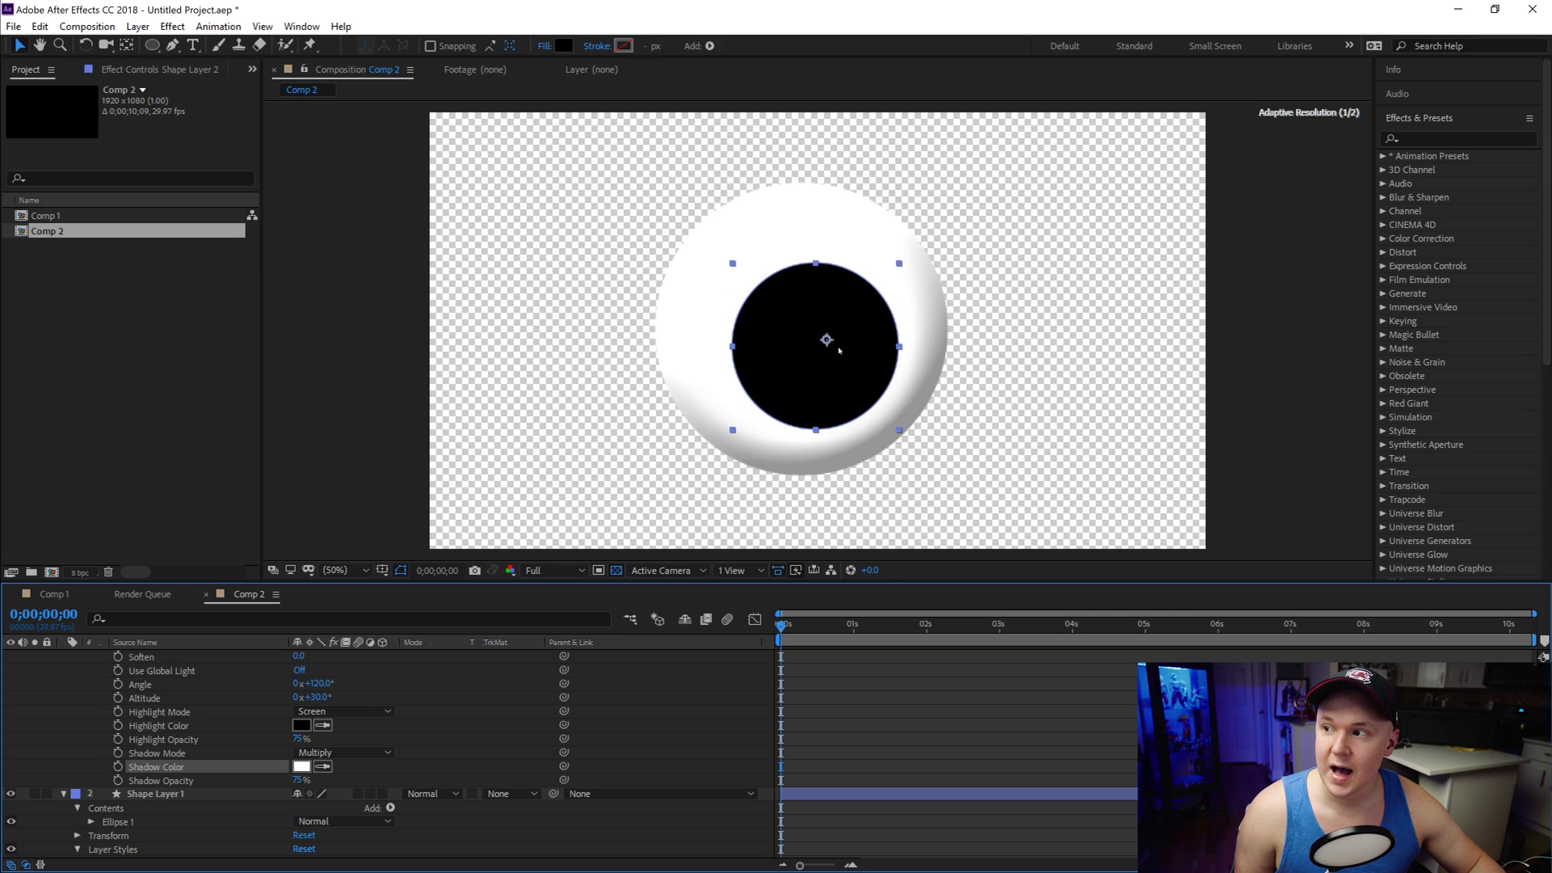
{"action": "scroll", "coordinate": [426, 737], "scroll_direction": "up", "scroll_amount": 2}
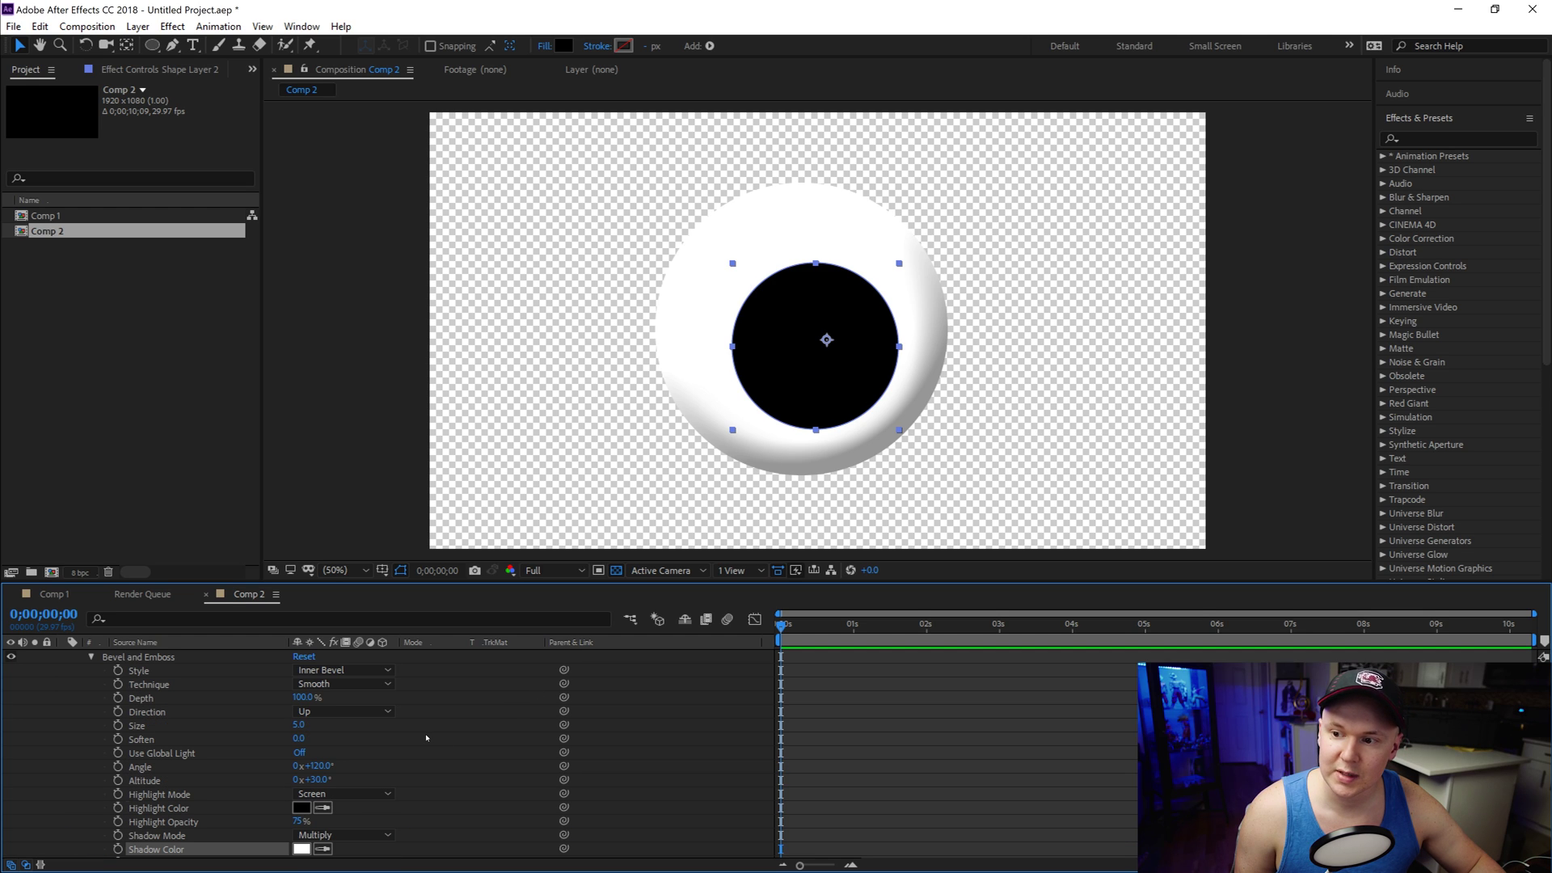
{"action": "left_click_drag", "start_coordinate": [299, 724], "coordinate": [401, 740]}
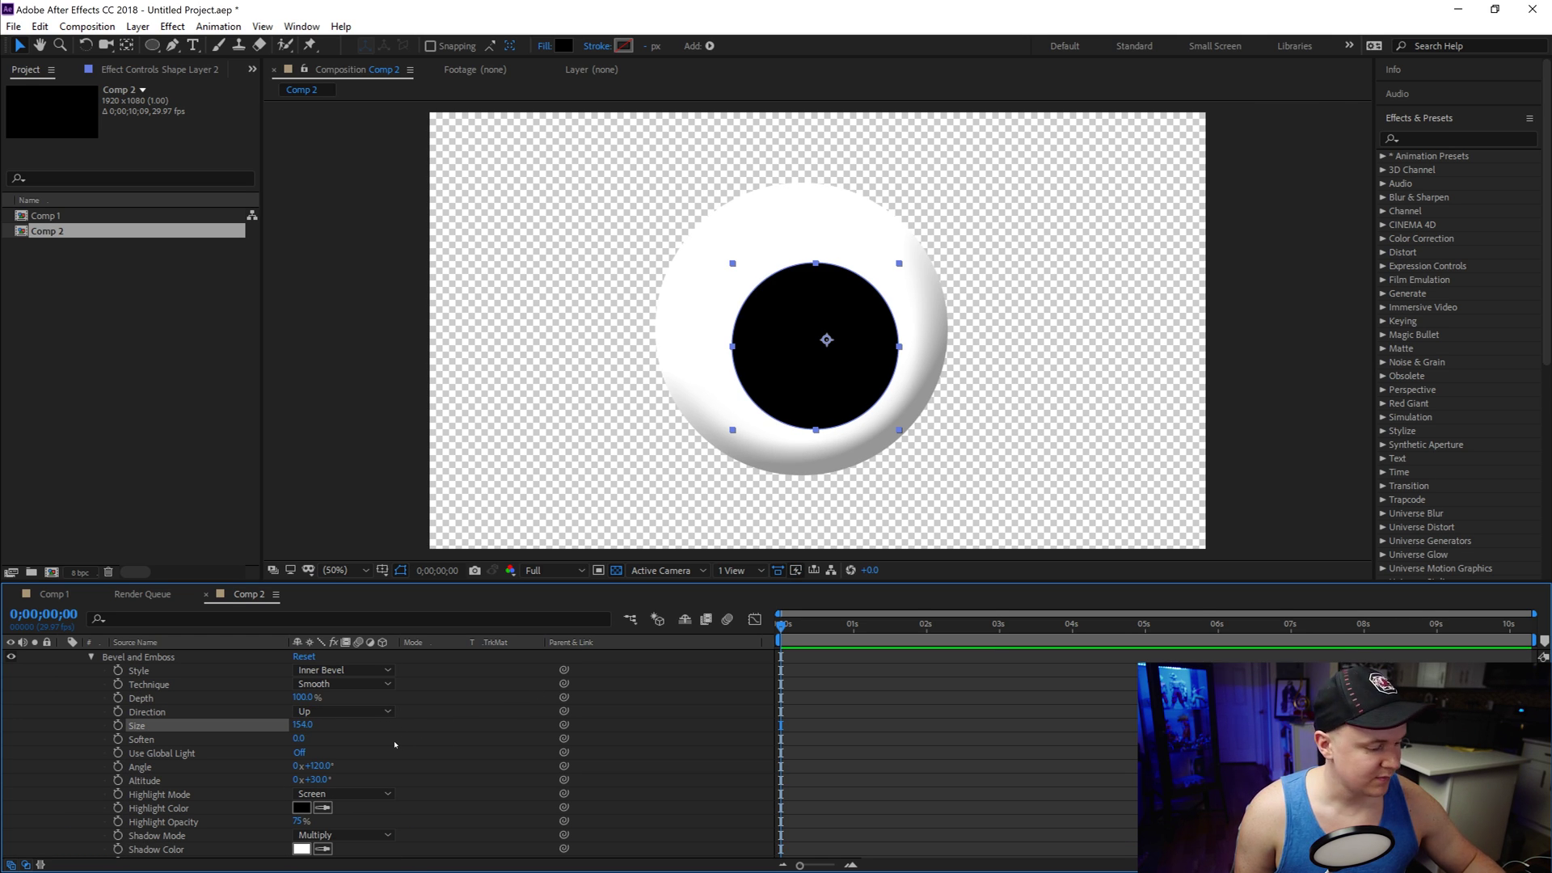
{"action": "key", "text": "ctrl+z"}
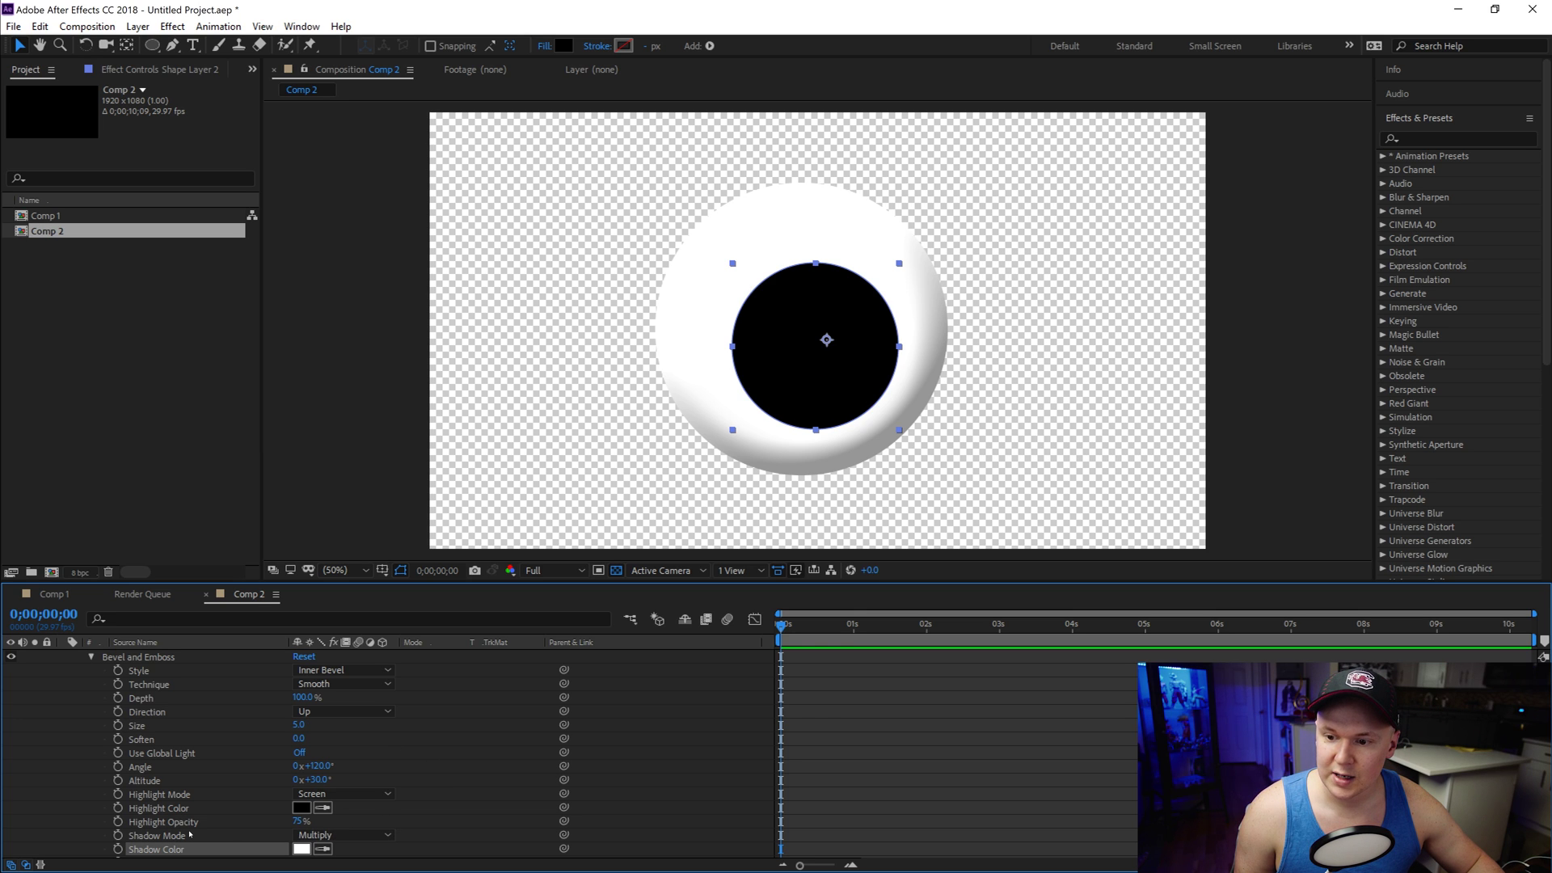
Step: Set the pupil's Bevel and Emboss shadow mode to Normal, its size to 47 and its angle to 325°
{"action": "left_click", "coordinate": [353, 834]}
{"action": "left_click", "coordinate": [339, 323]}
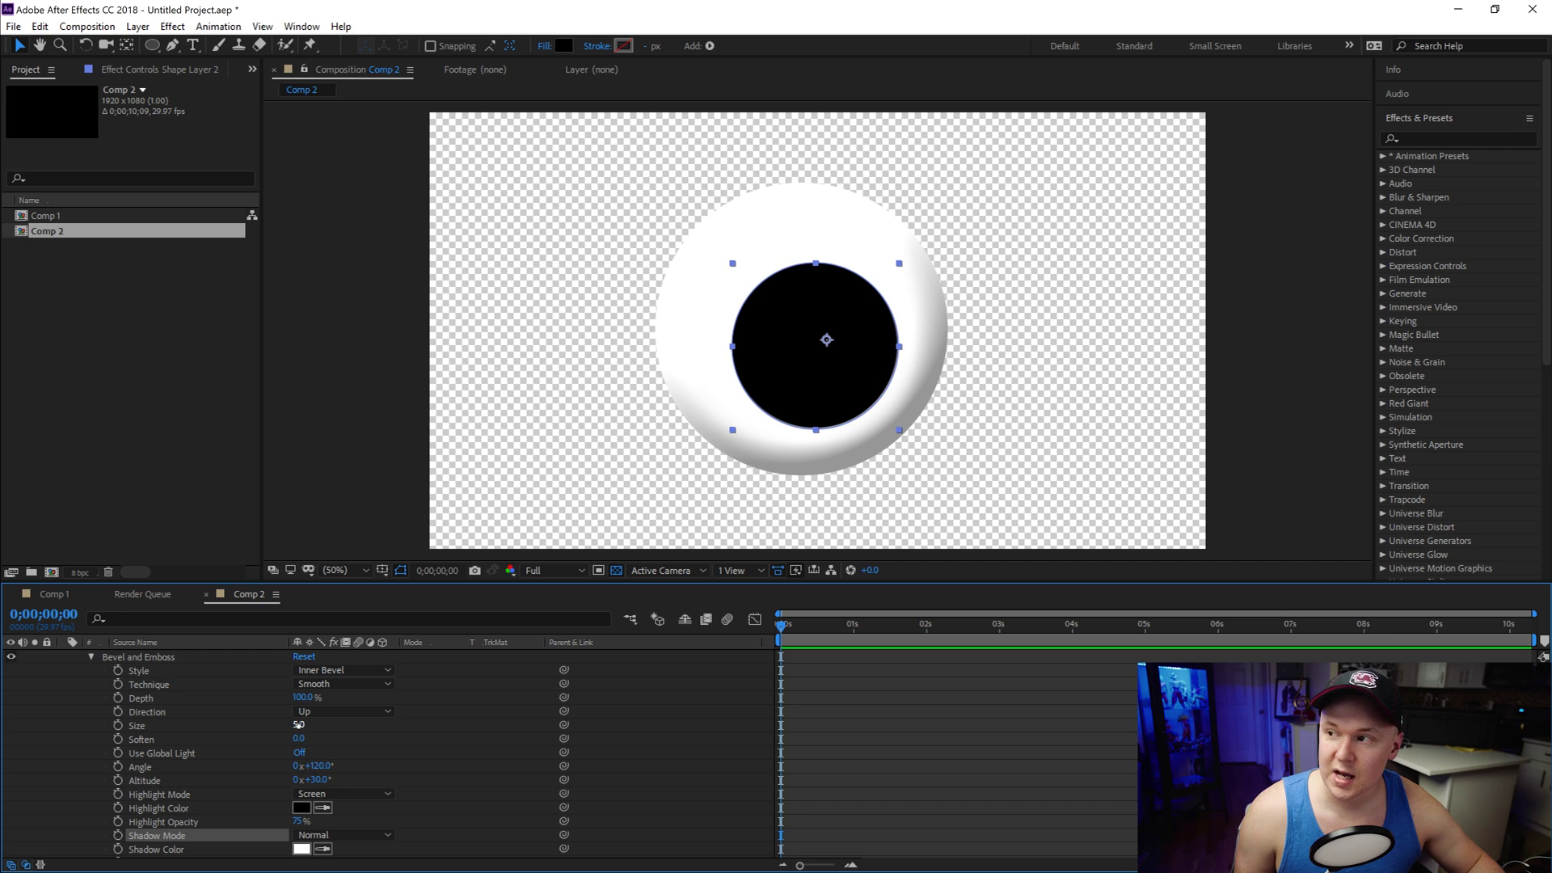
{"action": "mouse_move", "coordinate": [298, 725]}
{"action": "left_mouse_down"}
{"action": "mouse_move", "coordinate": [339, 732]}
{"action": "mouse_move", "coordinate": [336, 791]}
{"action": "mouse_move", "coordinate": [356, 764]}
{"action": "mouse_move", "coordinate": [468, 750]}
{"action": "left_mouse_up"}
{"action": "left_click", "coordinate": [816, 339]}
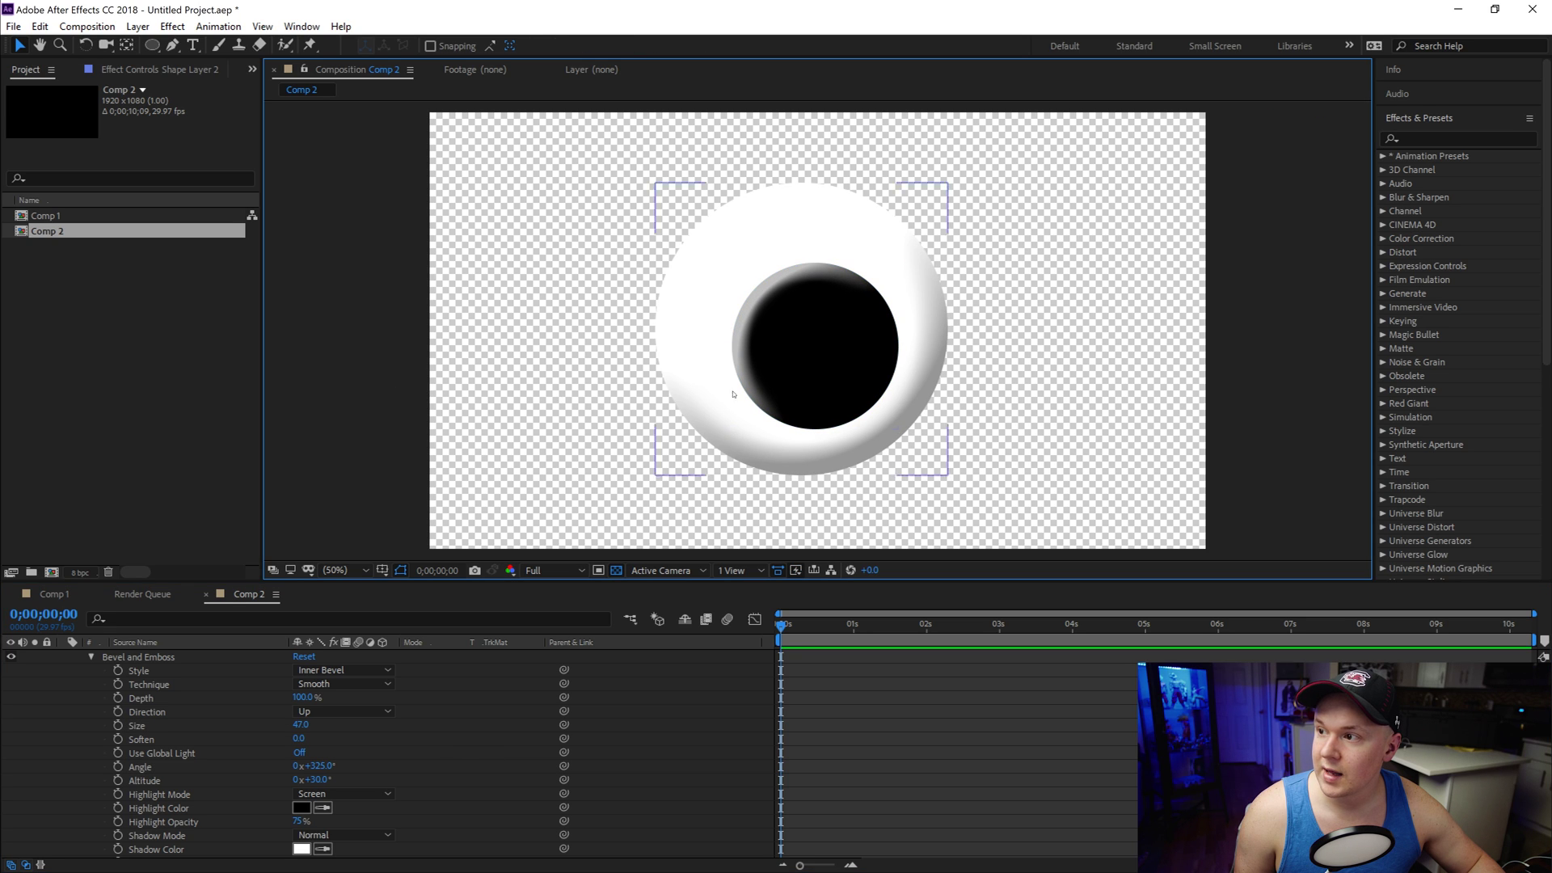
{"action": "scroll", "coordinate": [817, 340], "scroll_direction": "down", "scroll_amount": 2}
{"action": "left_click", "coordinate": [1199, 423]}
{"action": "scroll", "coordinate": [1199, 423], "scroll_direction": "down", "scroll_amount": 2}
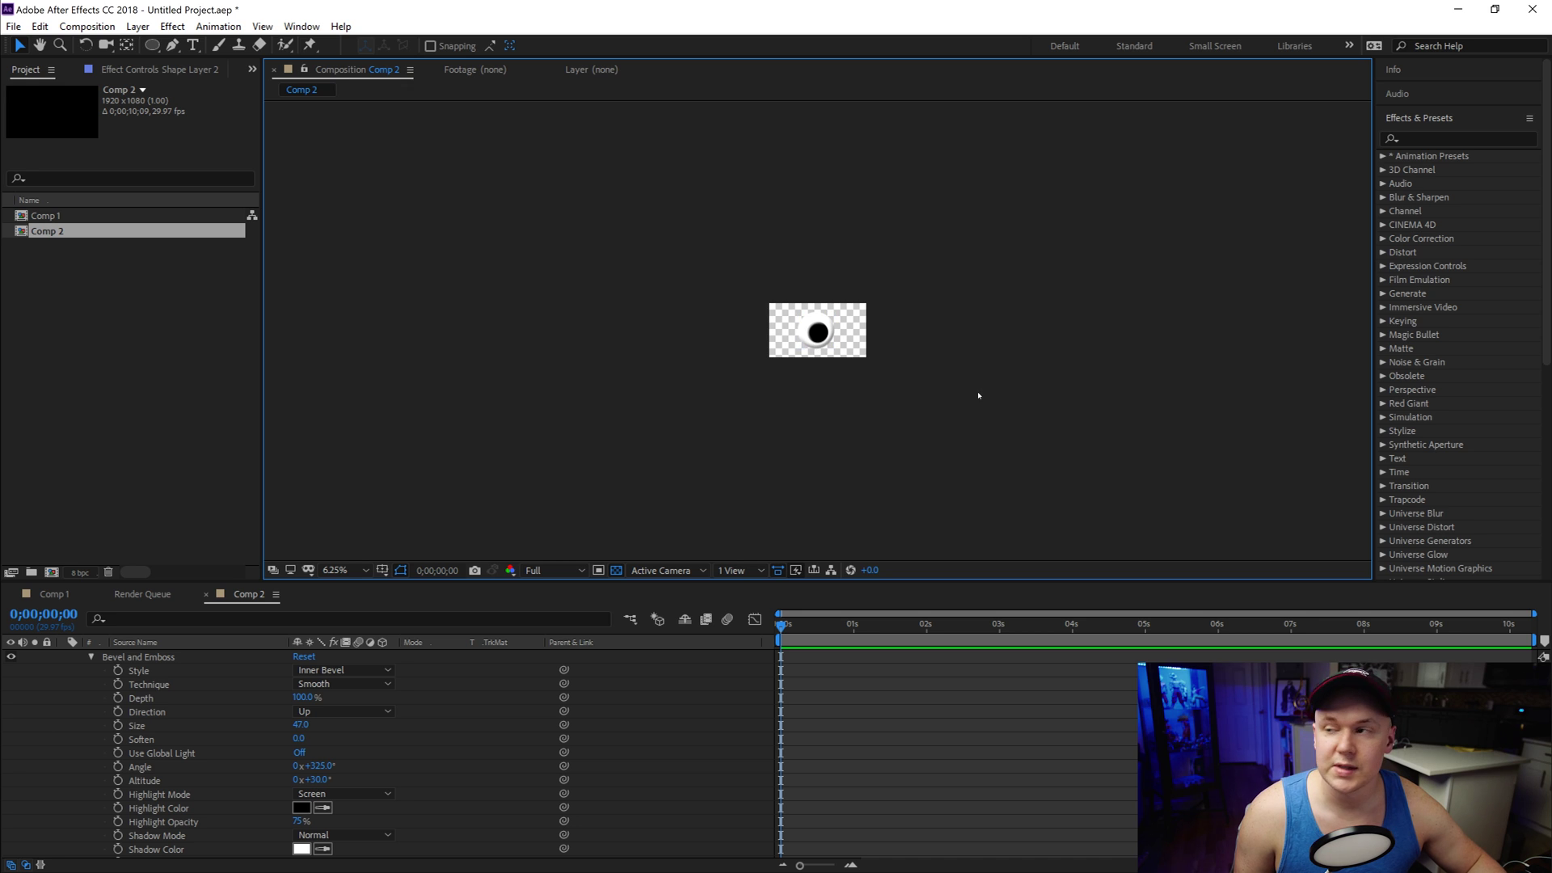
{"action": "scroll", "coordinate": [982, 395], "scroll_direction": "up", "scroll_amount": 3}
{"action": "scroll", "coordinate": [990, 394], "scroll_direction": "down", "scroll_amount": 1}
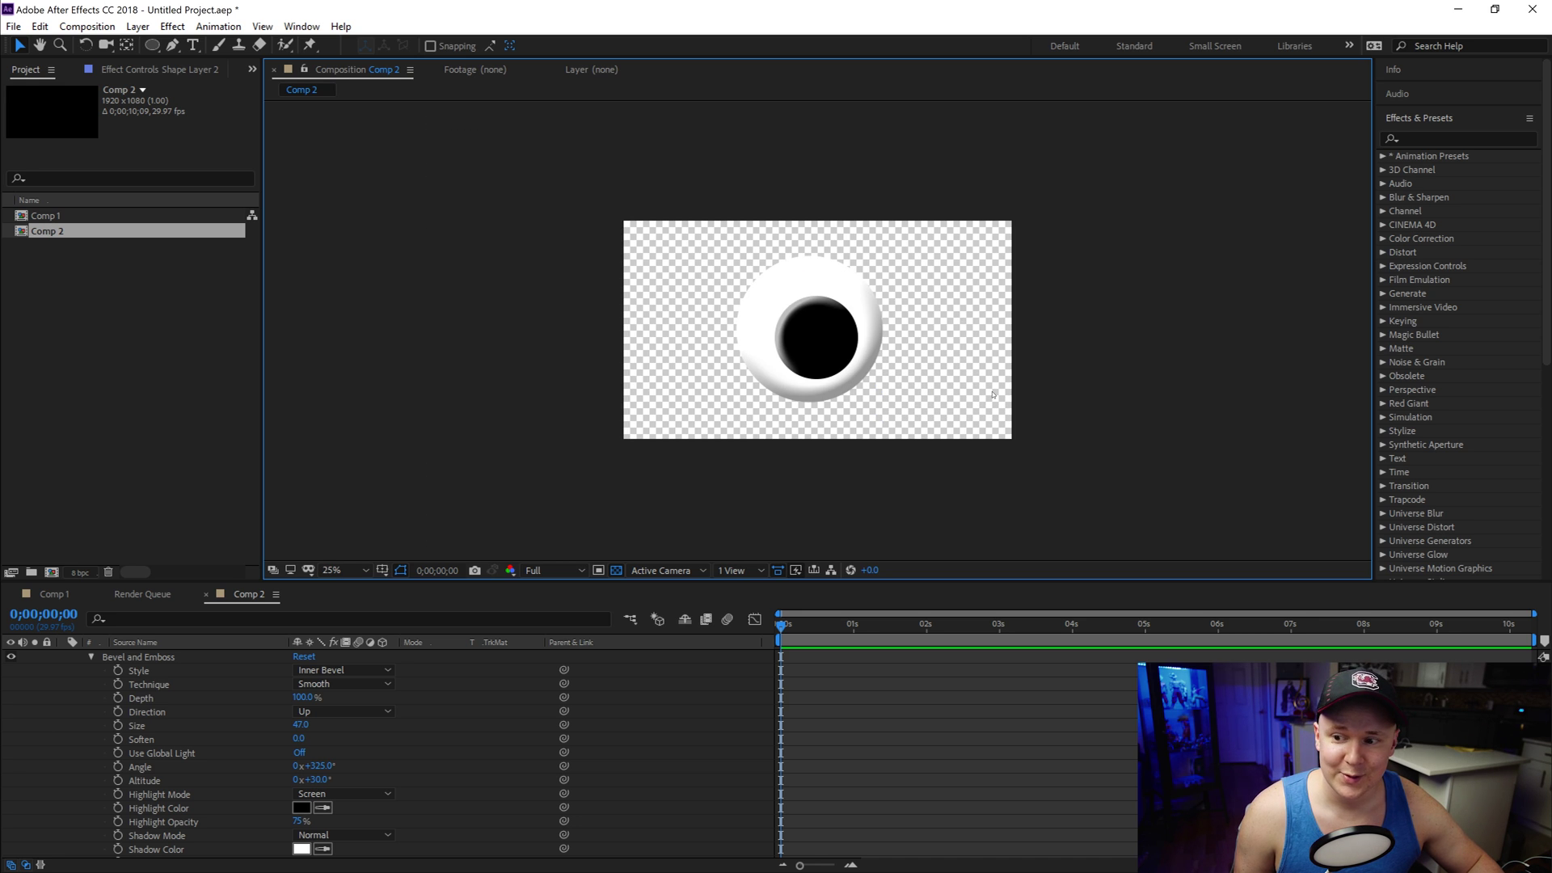
Step: Collapse the expanded properties of Shape Layer 2 and Shape Layer 1 in the timeline
{"action": "left_click_drag", "start_coordinate": [383, 581], "coordinate": [383, 275]}
{"action": "scroll", "coordinate": [175, 441], "scroll_direction": "up", "scroll_amount": 3}
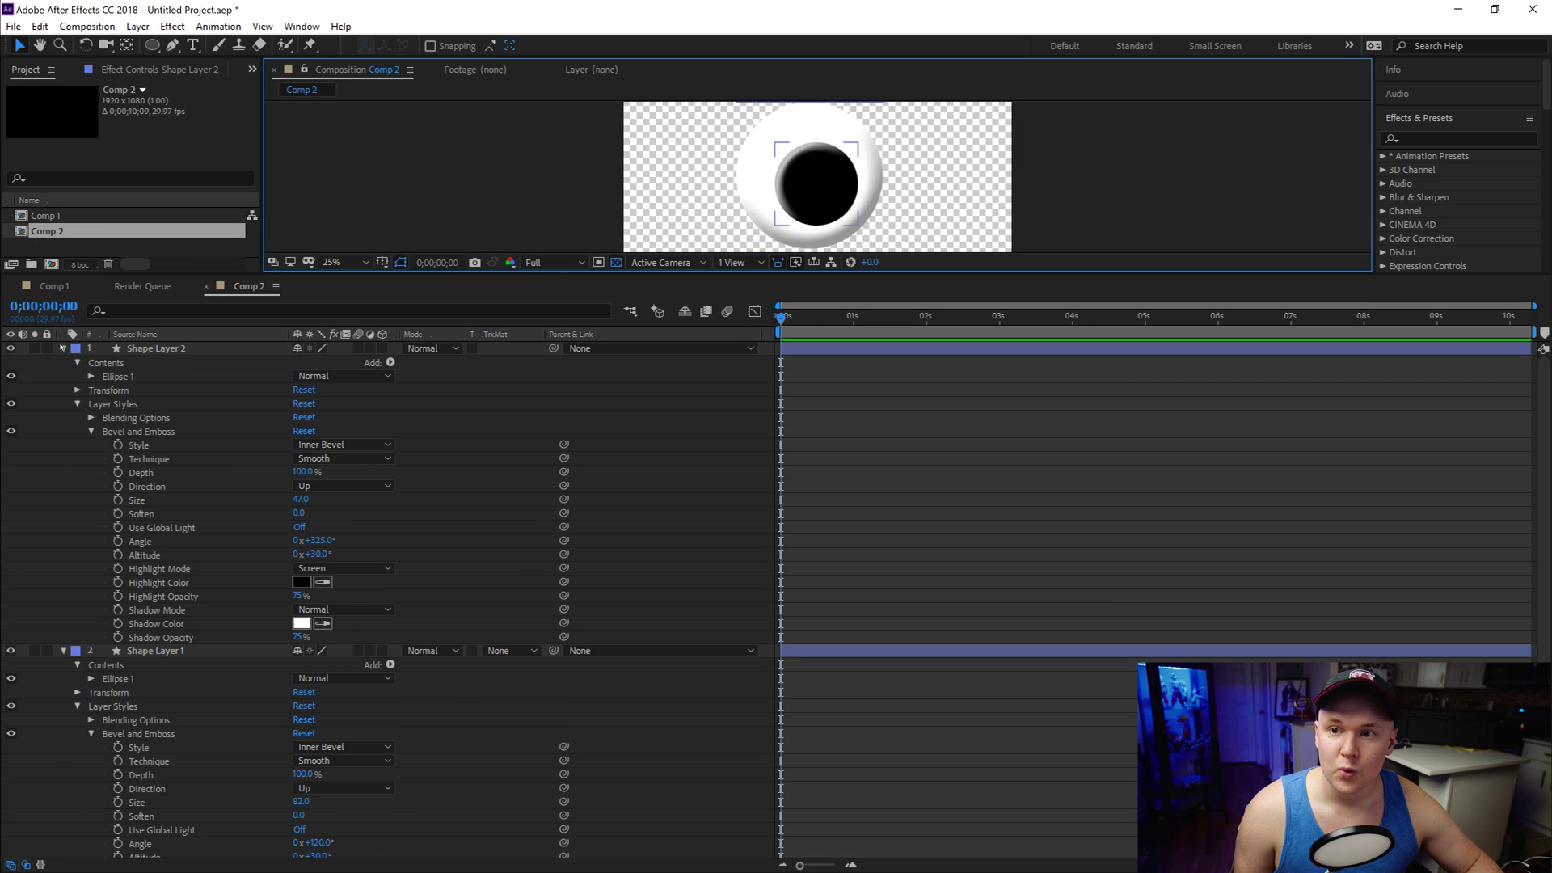
{"action": "left_click", "coordinate": [63, 347]}
{"action": "left_click", "coordinate": [63, 361]}
{"action": "left_click", "coordinate": [150, 361]}
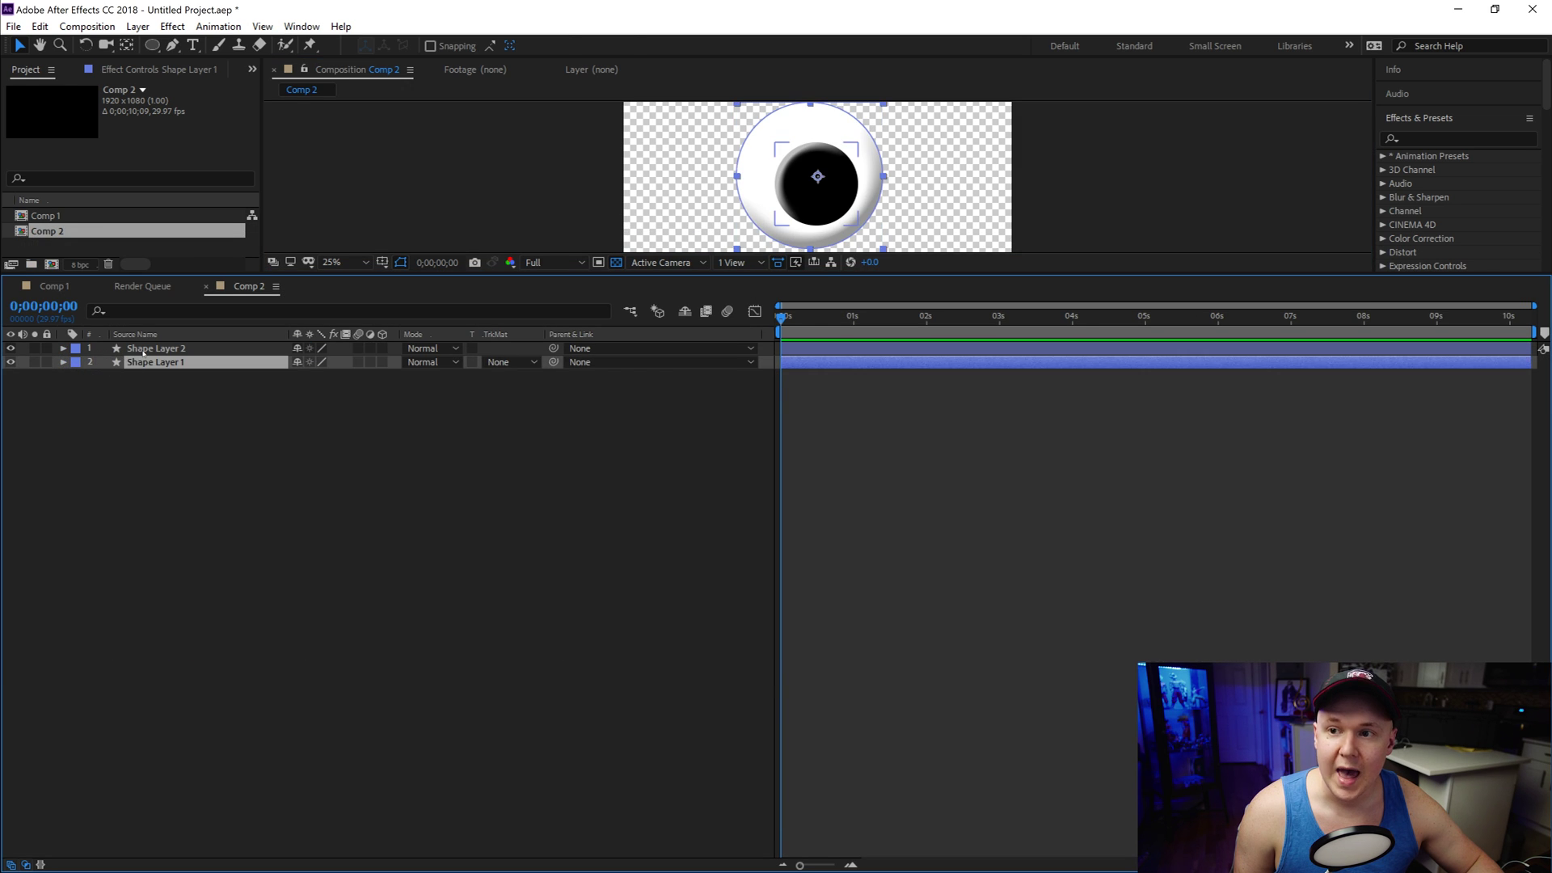
{"action": "left_click", "coordinate": [143, 350]}
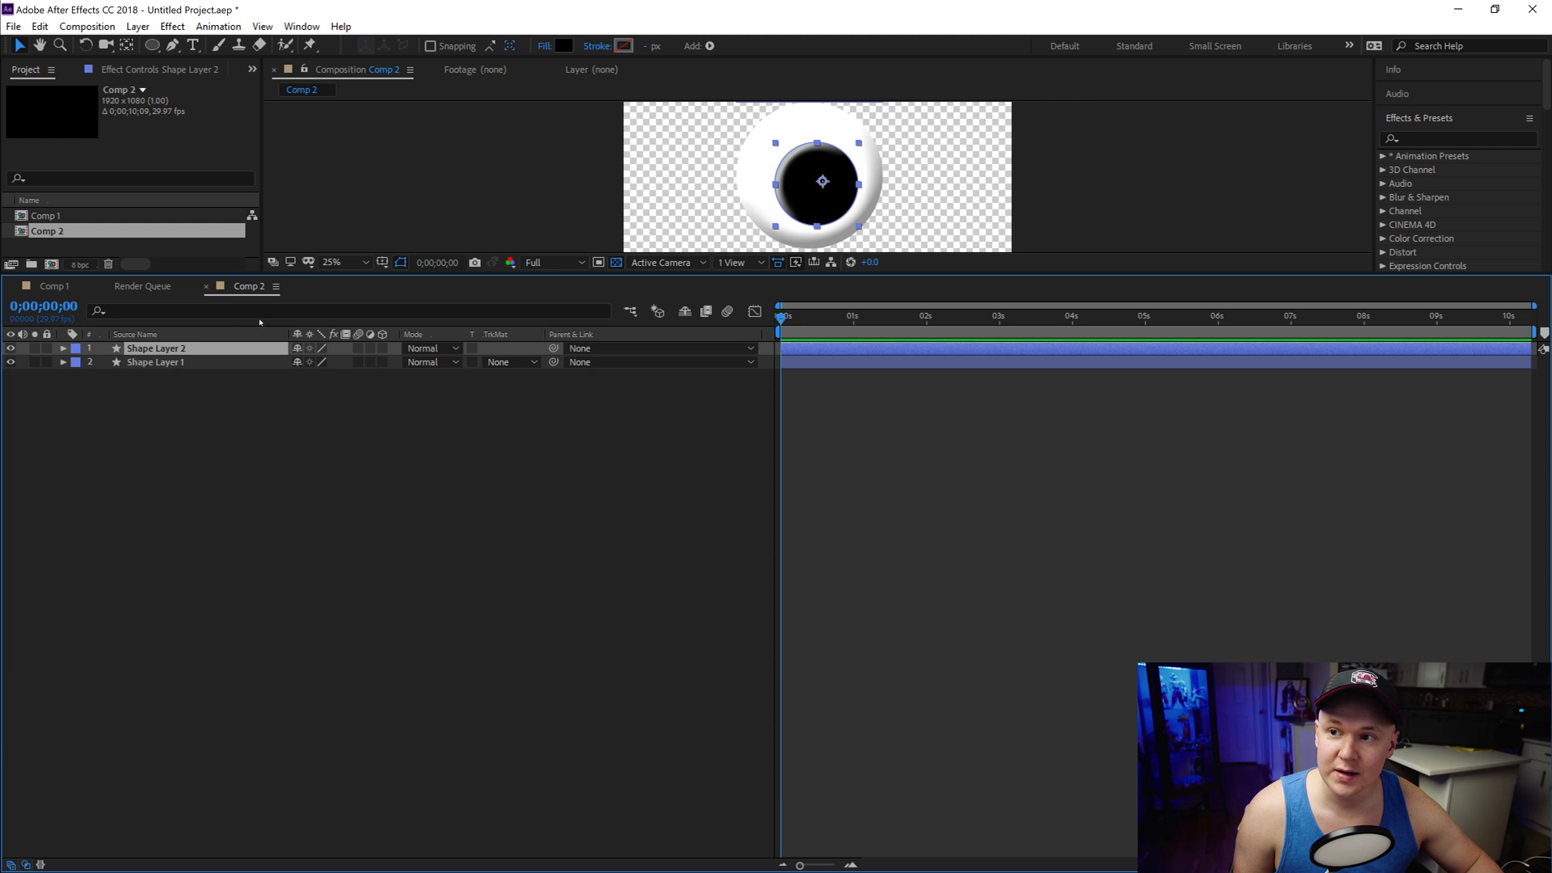
{"action": "left_click_drag", "start_coordinate": [295, 273], "coordinate": [295, 607]}
{"action": "left_click", "coordinate": [865, 512]}
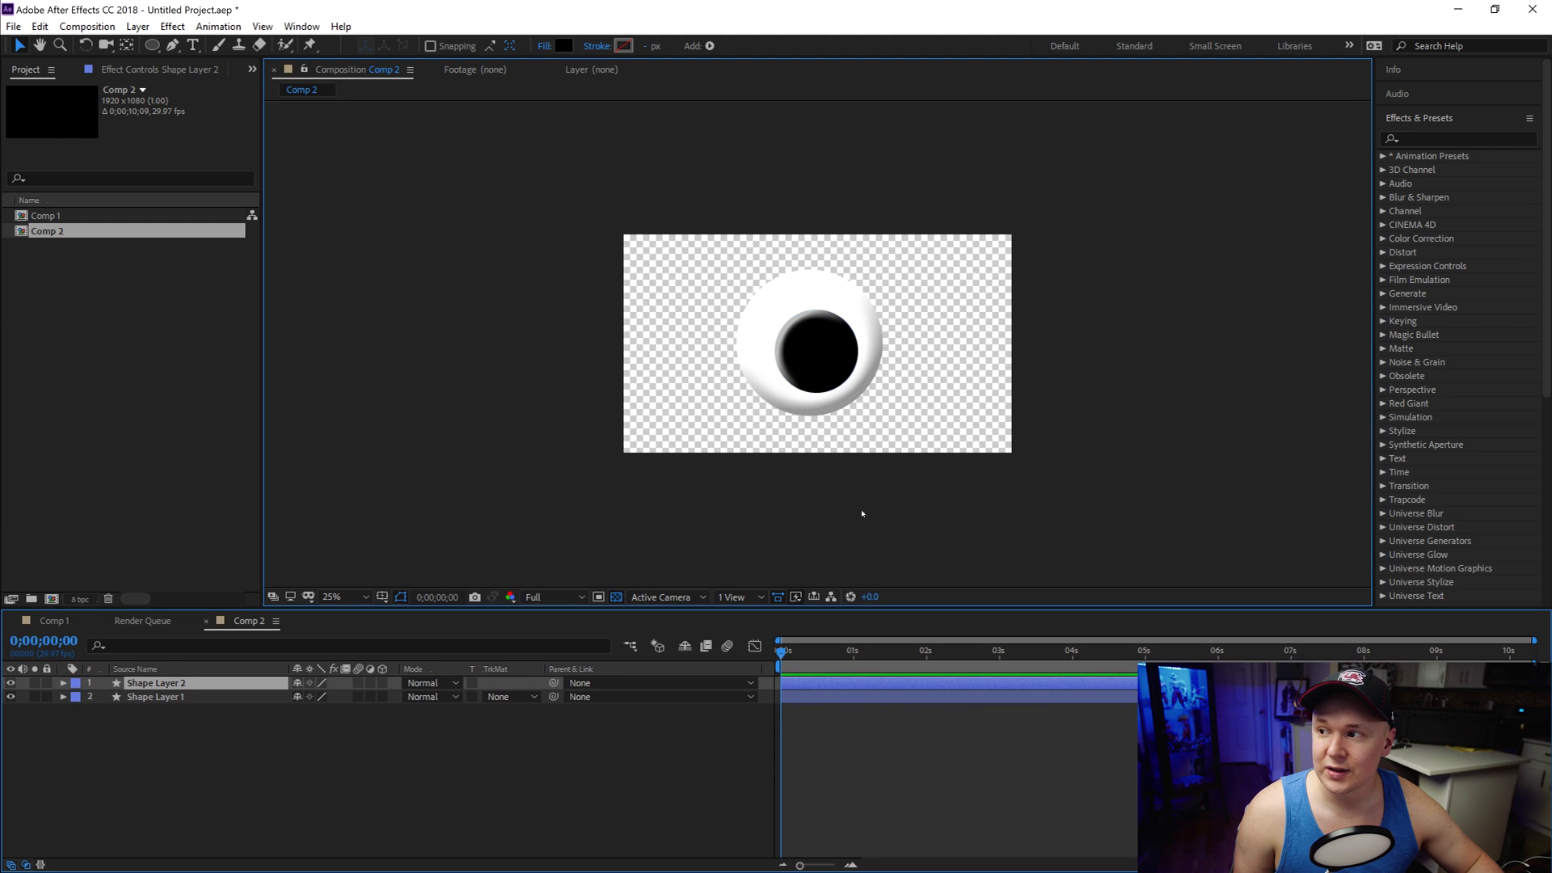
{"action": "key", "text": "period"}
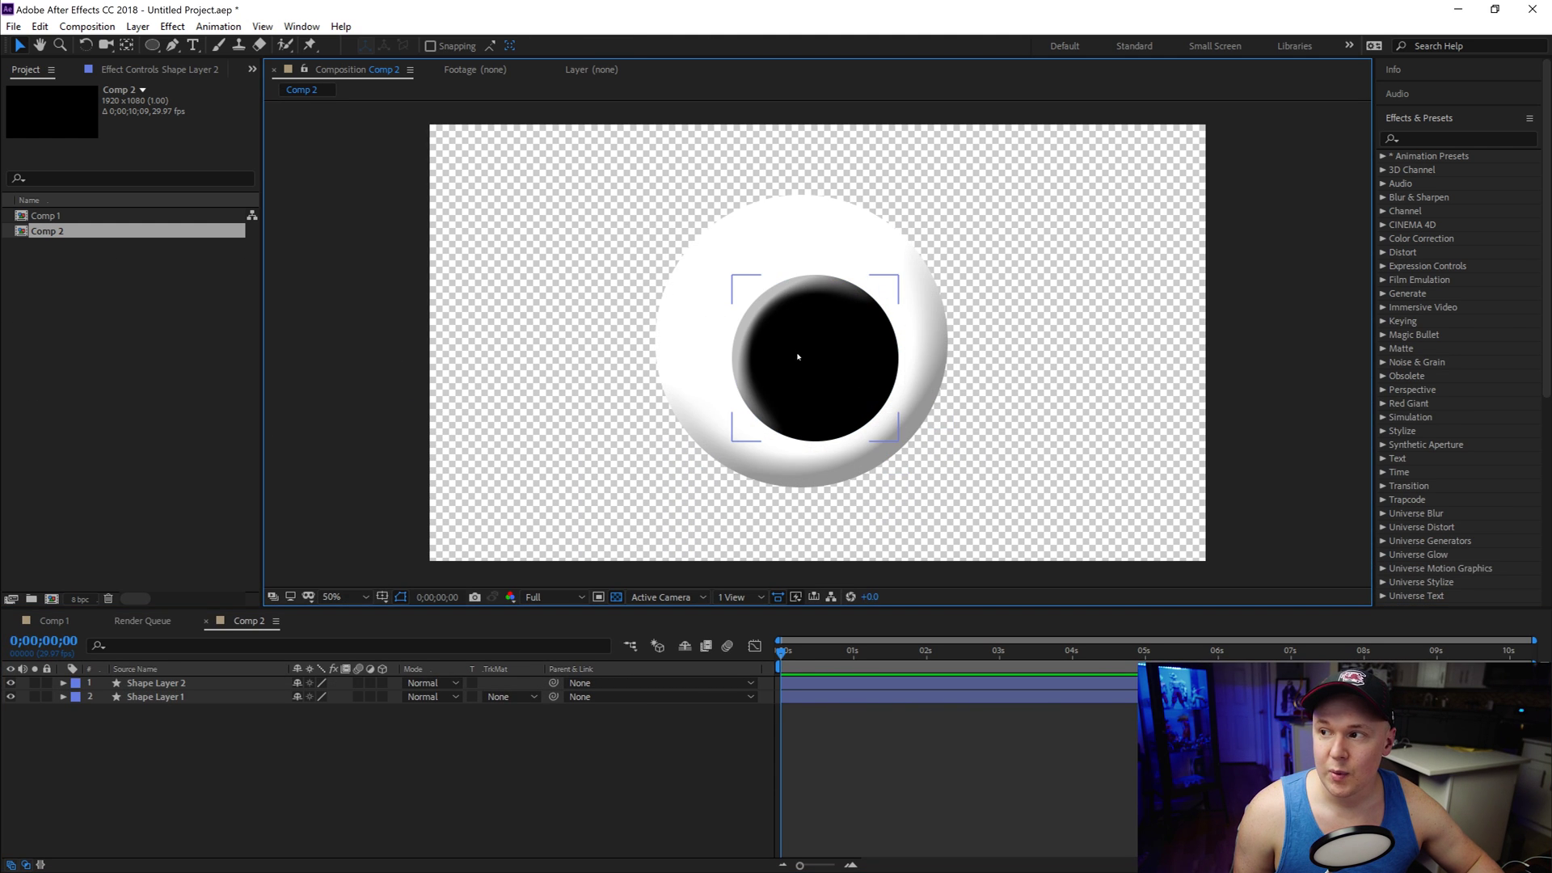
Step: Parent the pupil's layer, Shape Layer 2, to the white circle's layer, Shape Layer 1
{"action": "left_click", "coordinate": [773, 326]}
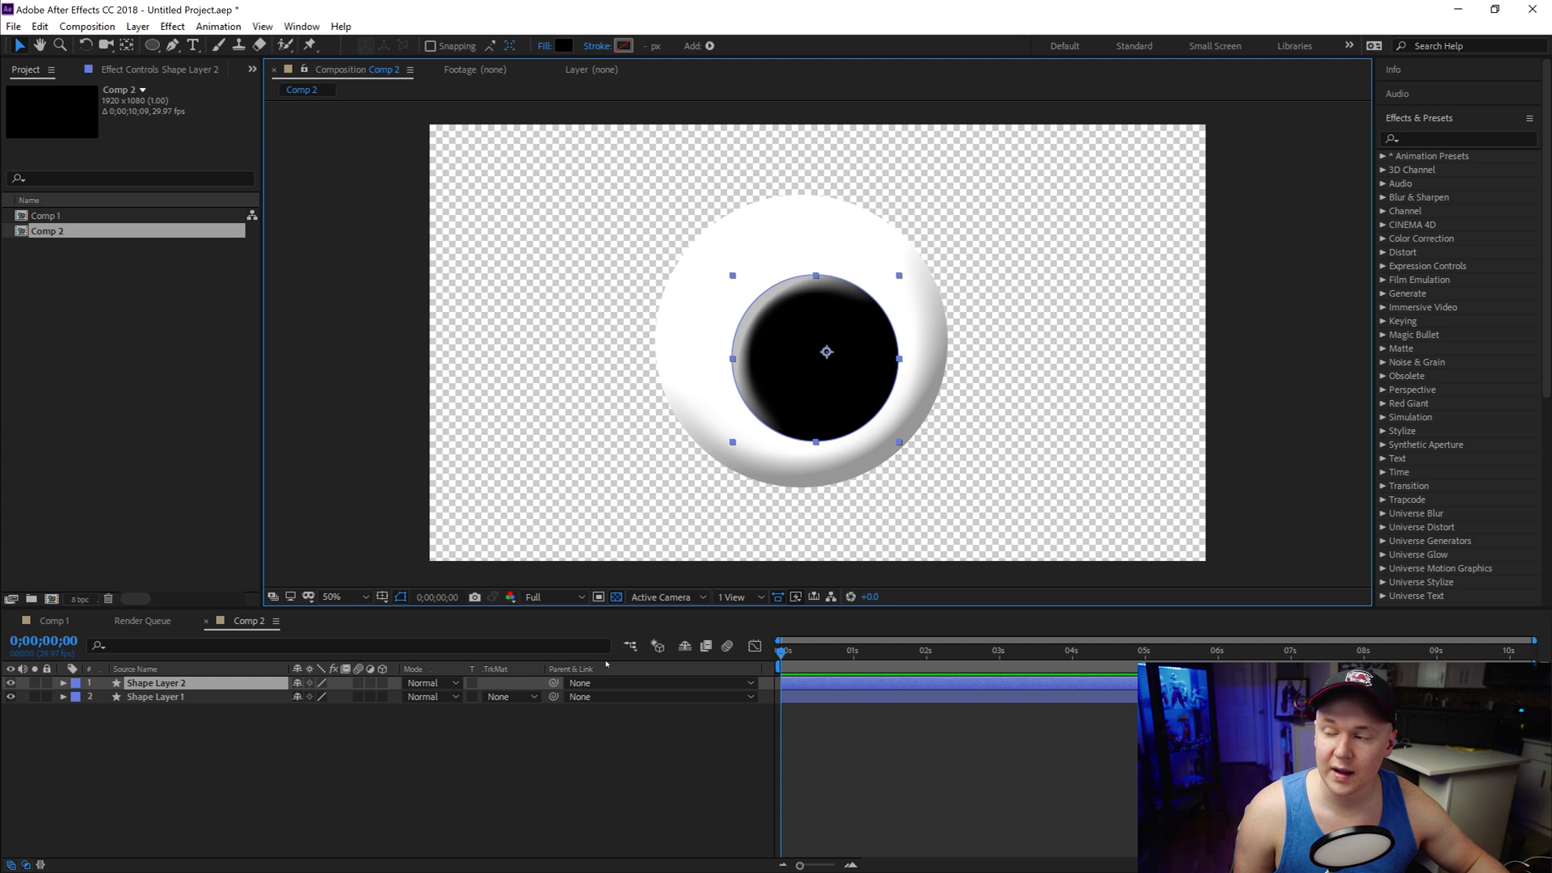
{"action": "left_click", "coordinate": [467, 792]}
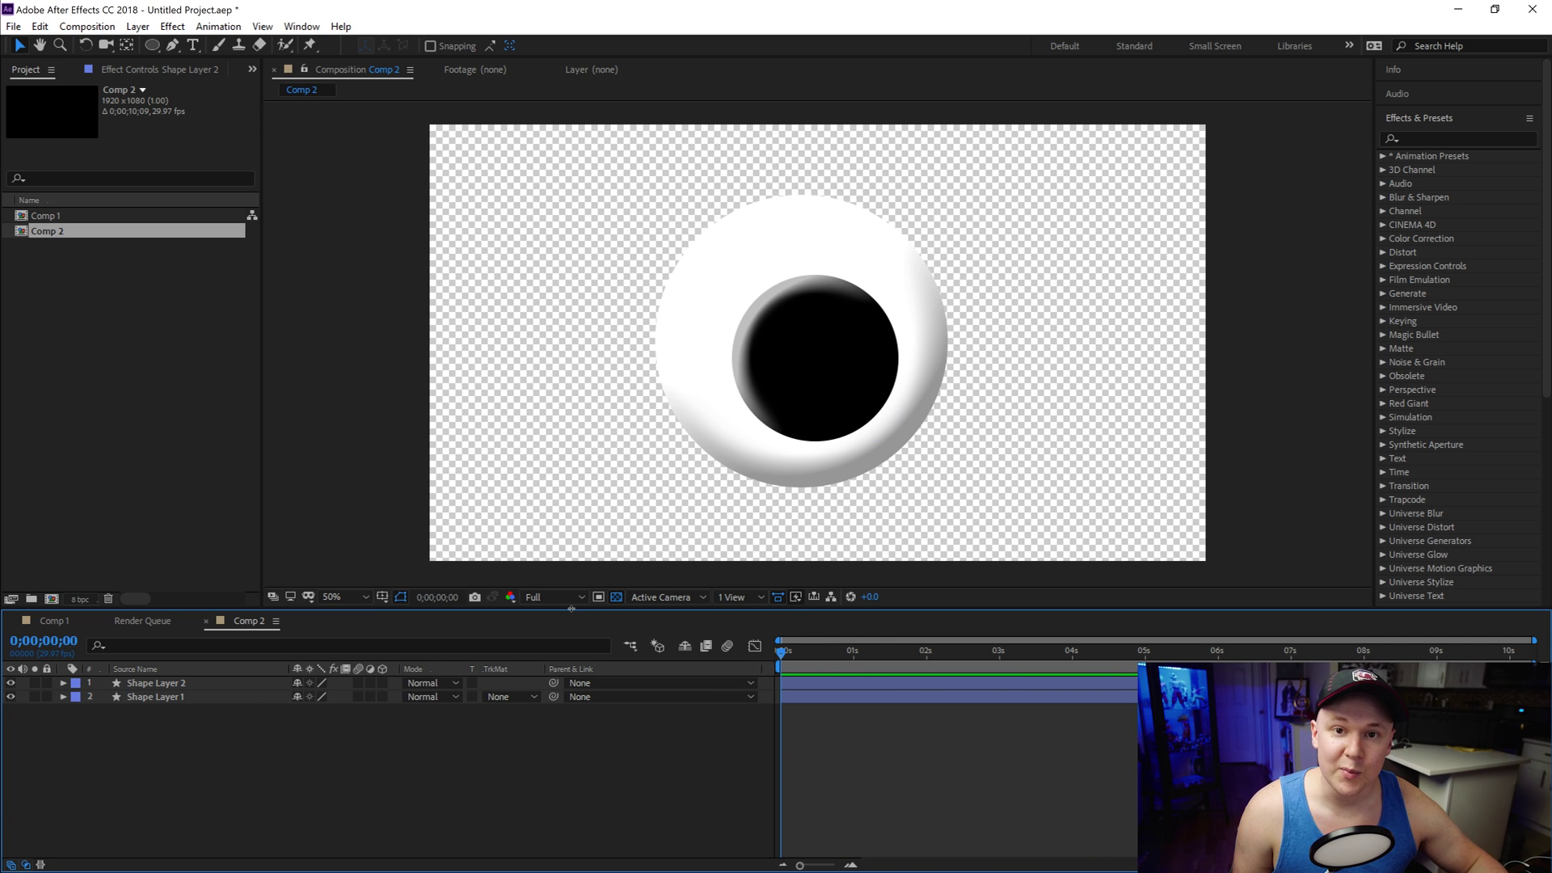
{"action": "left_click", "coordinate": [162, 684]}
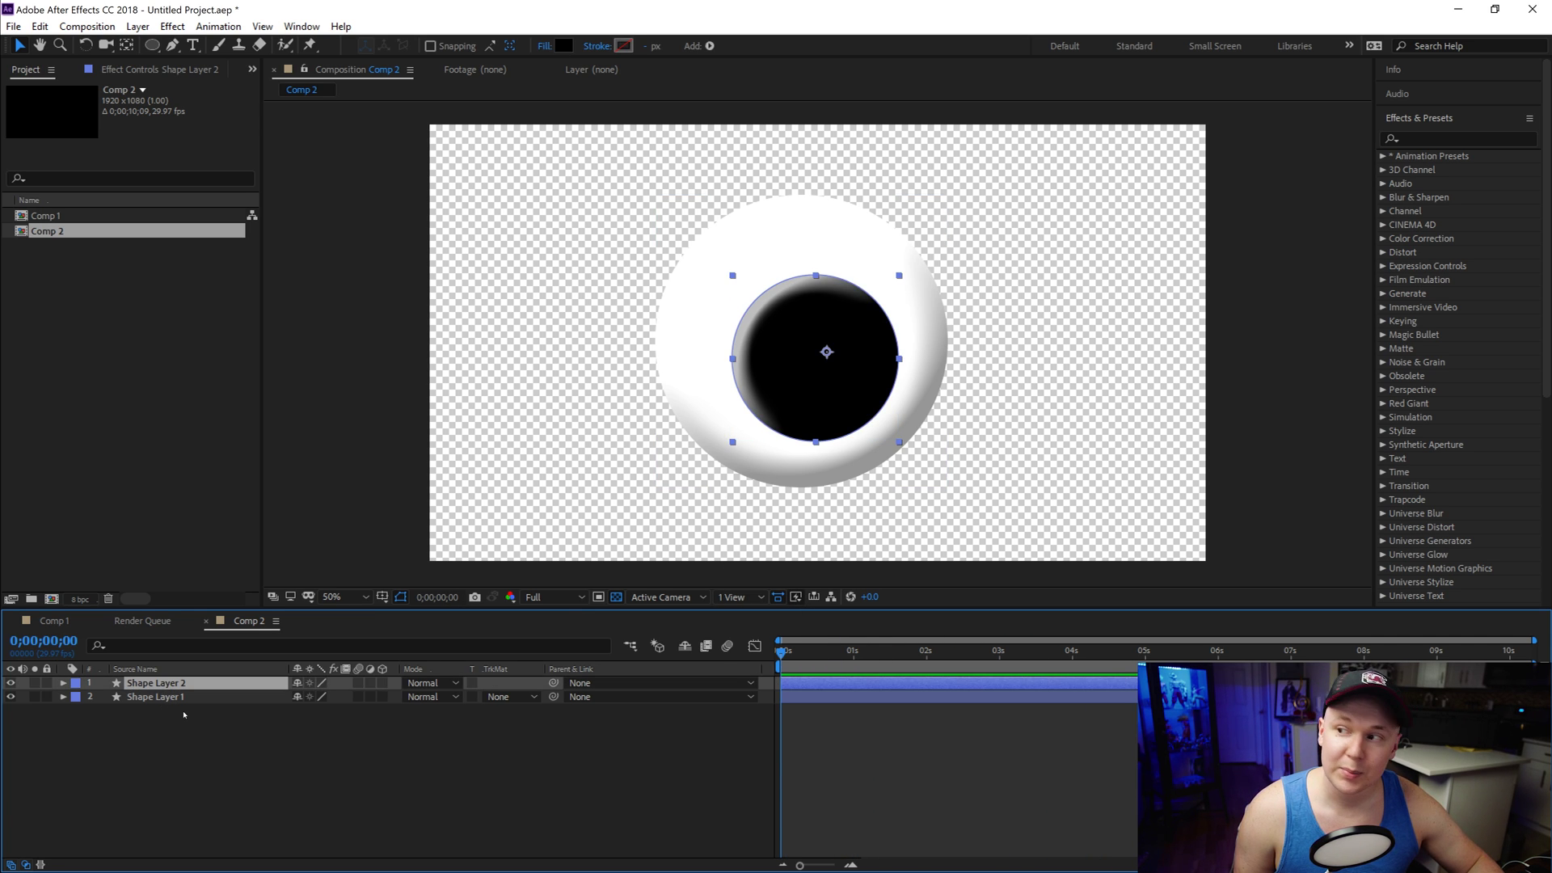
{"action": "left_click_drag", "start_coordinate": [553, 683], "coordinate": [182, 700]}
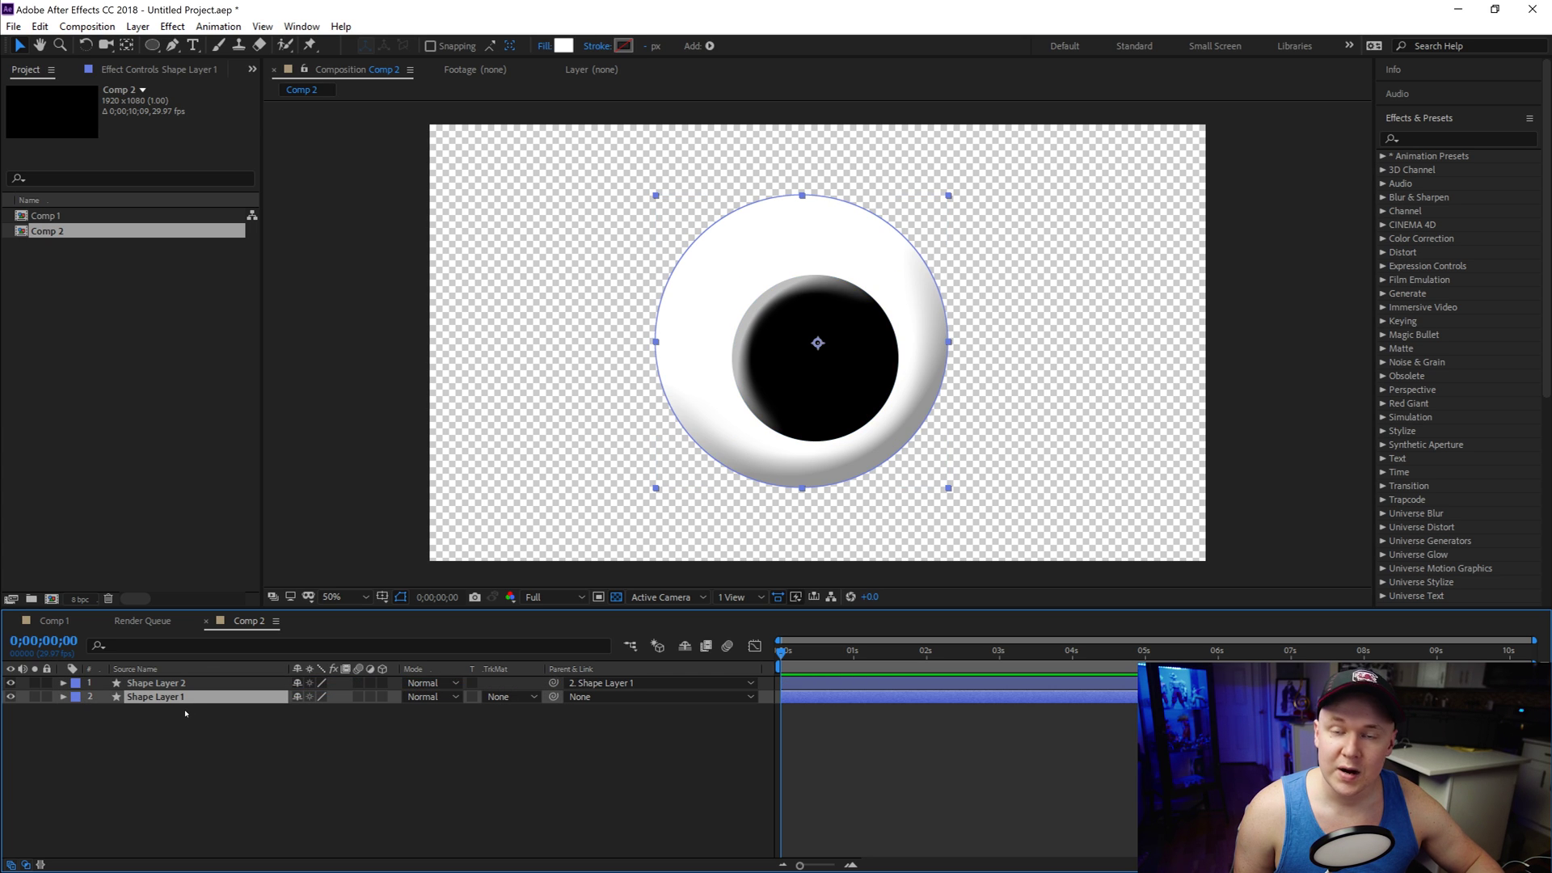
Step: Try moving the white circle sideways to test whether the parented pupil follows, and undo the move
{"action": "left_click_drag", "start_coordinate": [665, 379], "coordinate": [974, 387]}
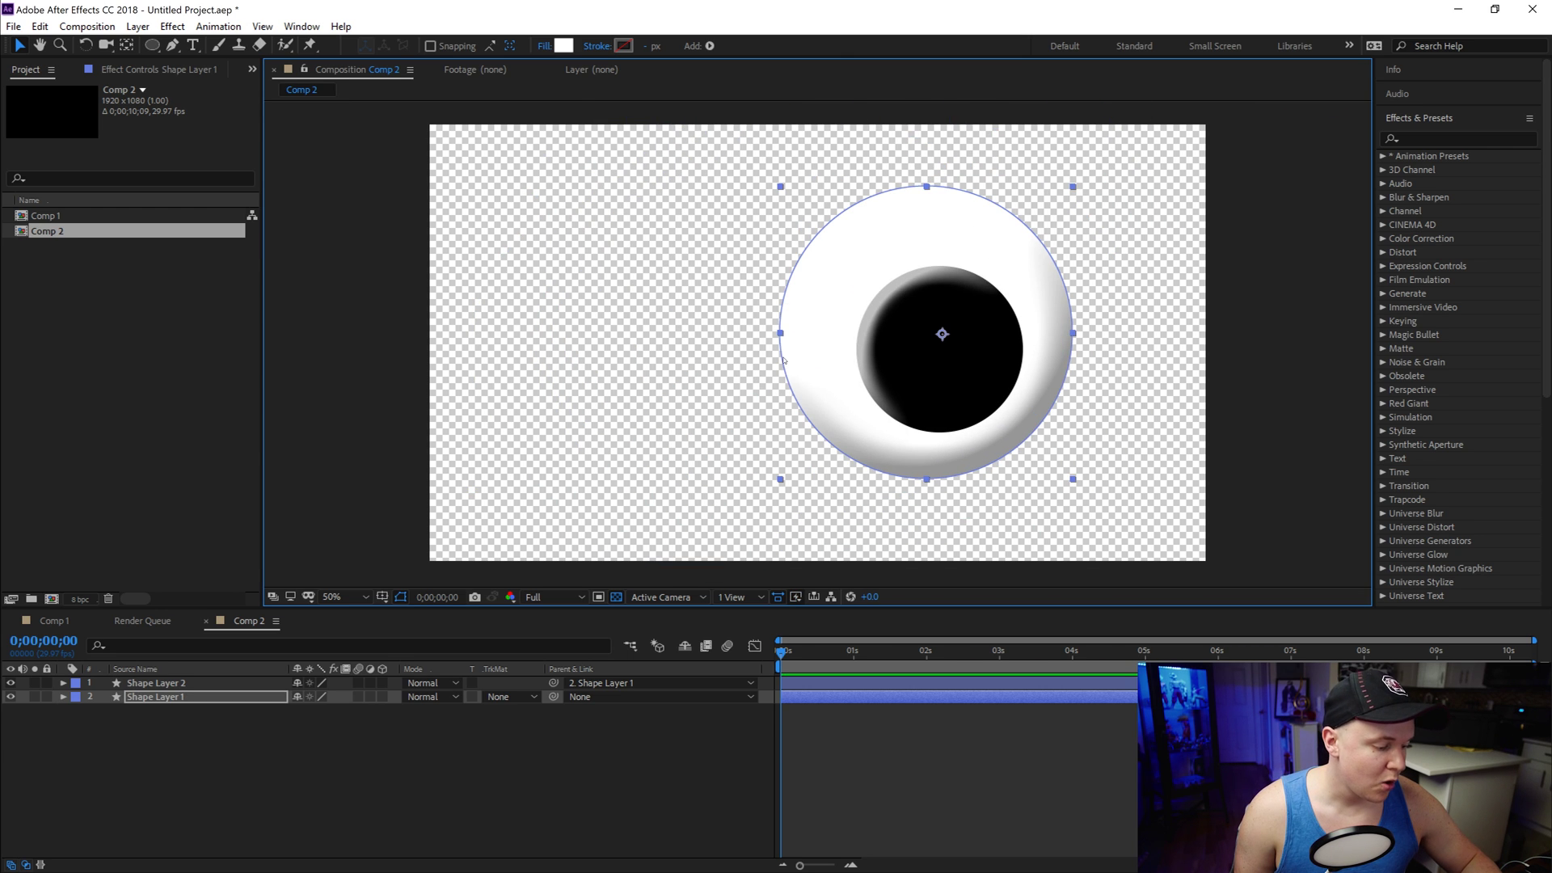
{"action": "key", "text": "ctrl+Home"}
{"action": "left_click", "coordinate": [593, 657]}
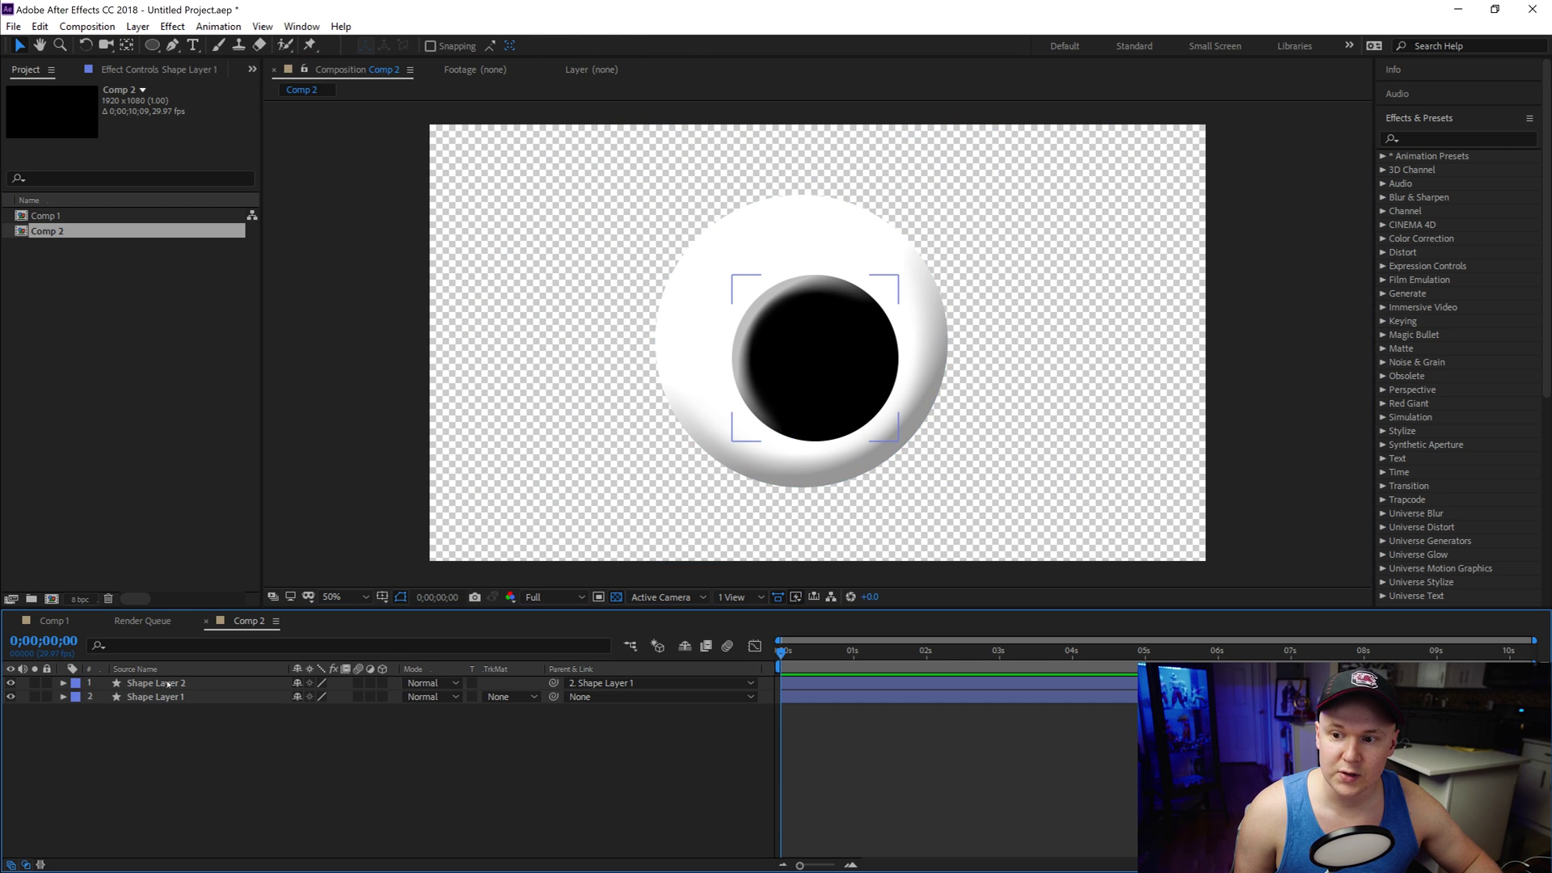
{"action": "key", "text": "ctrl+Up"}
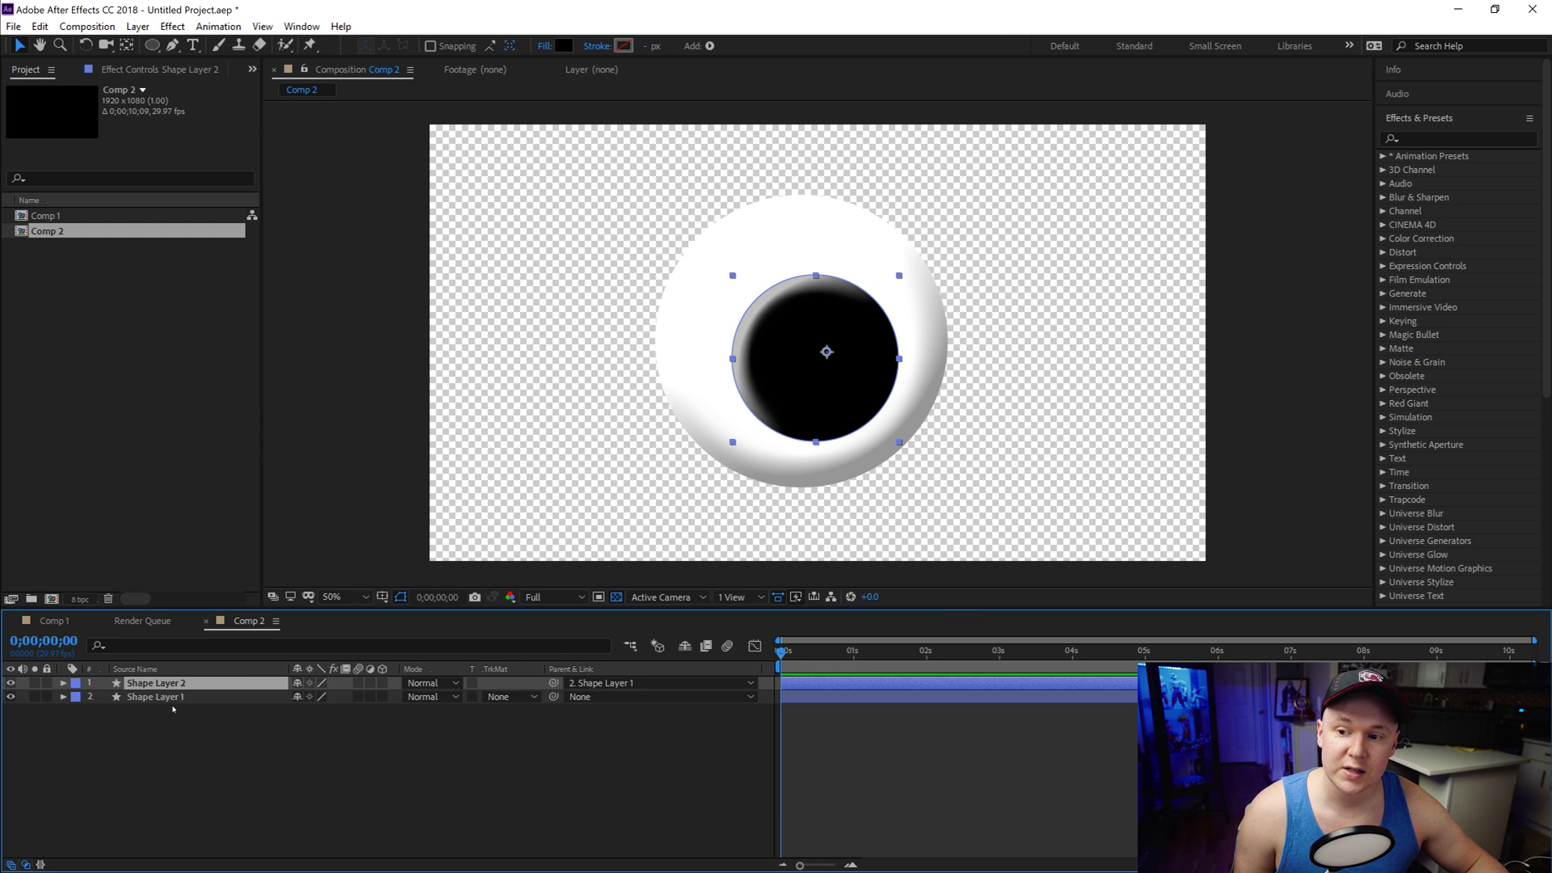
{"action": "left_click", "coordinate": [176, 698]}
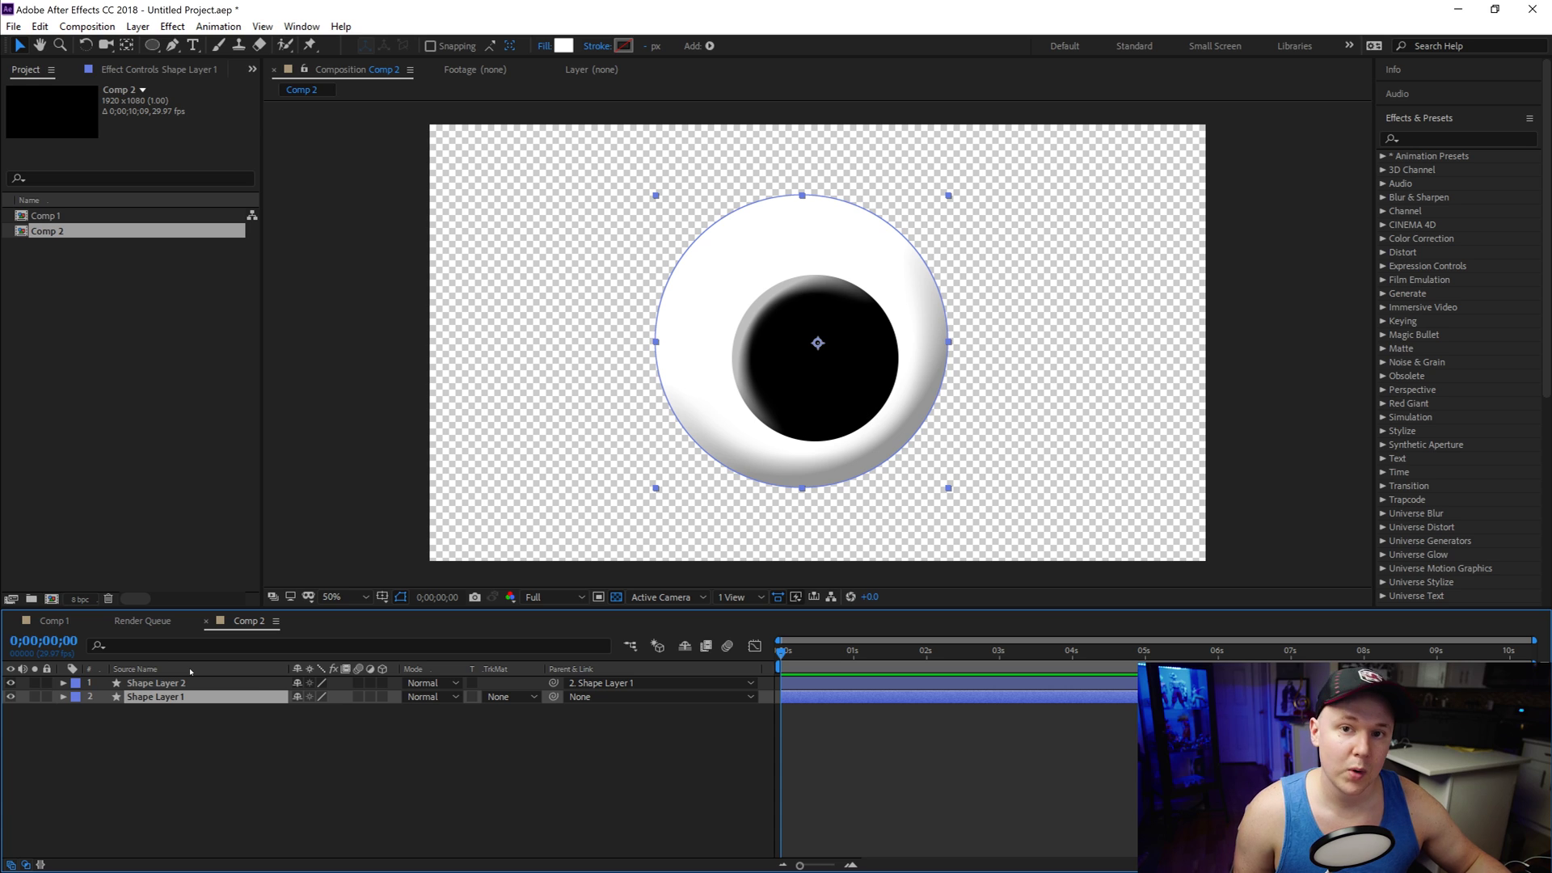
{"action": "left_click", "coordinate": [556, 756]}
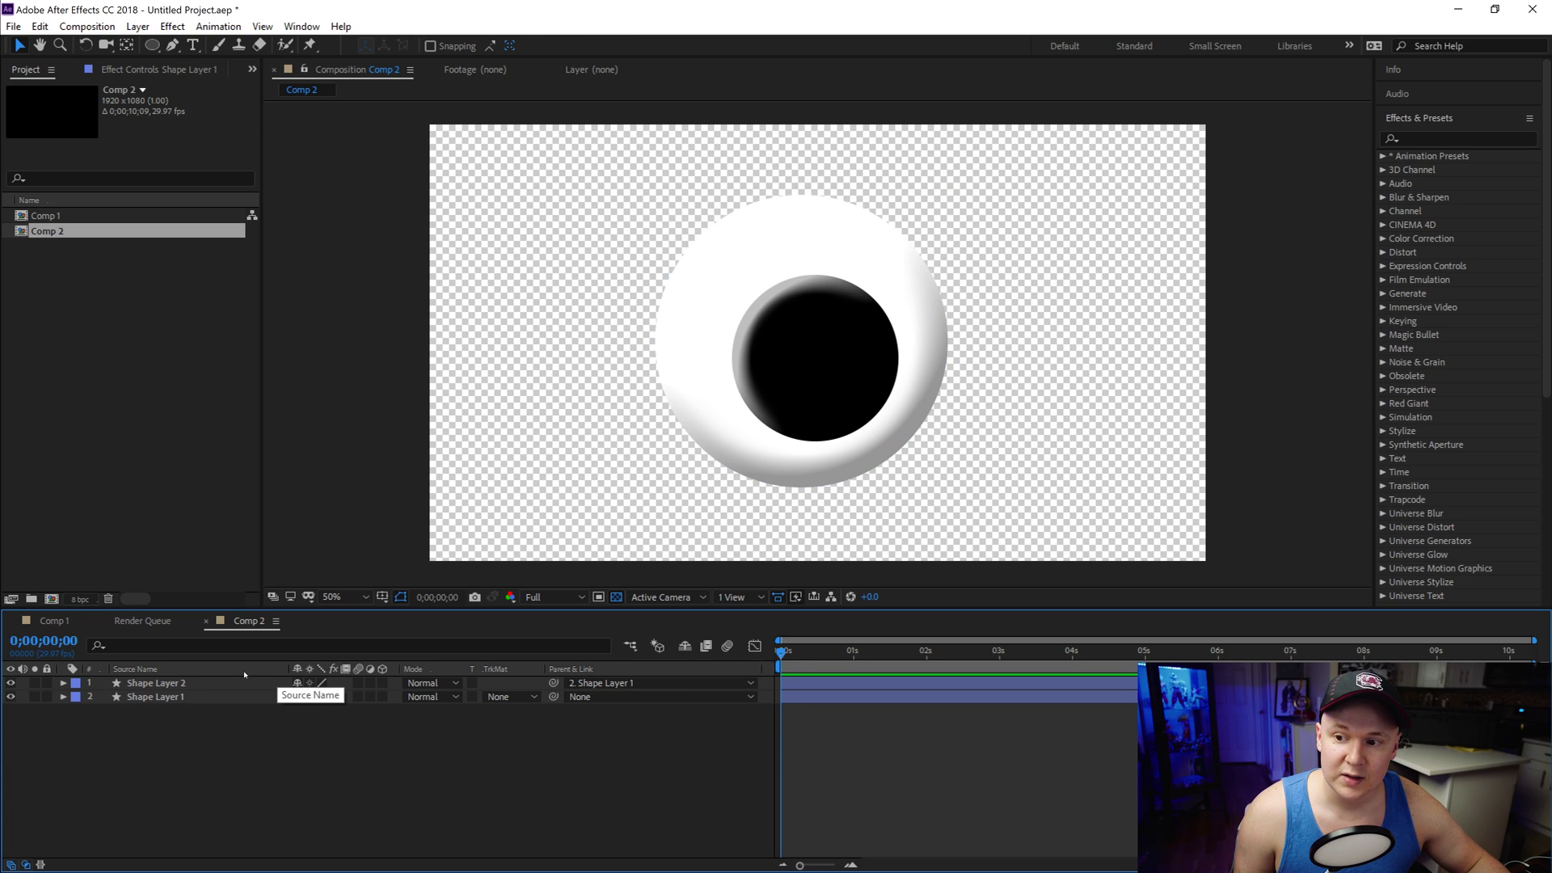
{"action": "right_click", "coordinate": [245, 674]}
{"action": "mouse_move", "coordinate": [324, 723]}
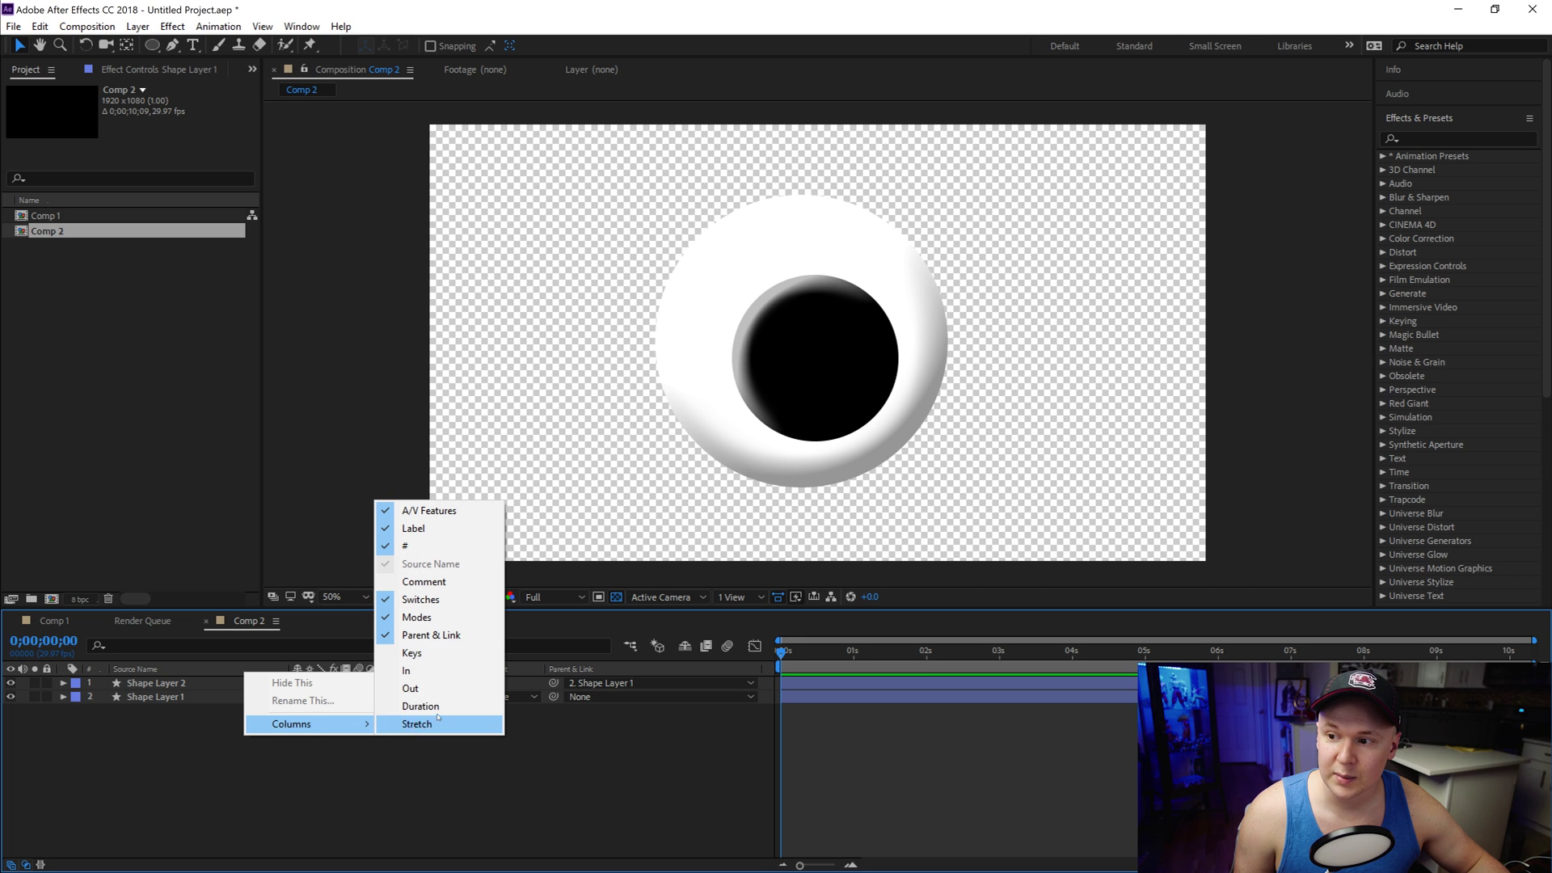
{"action": "left_click", "coordinate": [559, 687]}
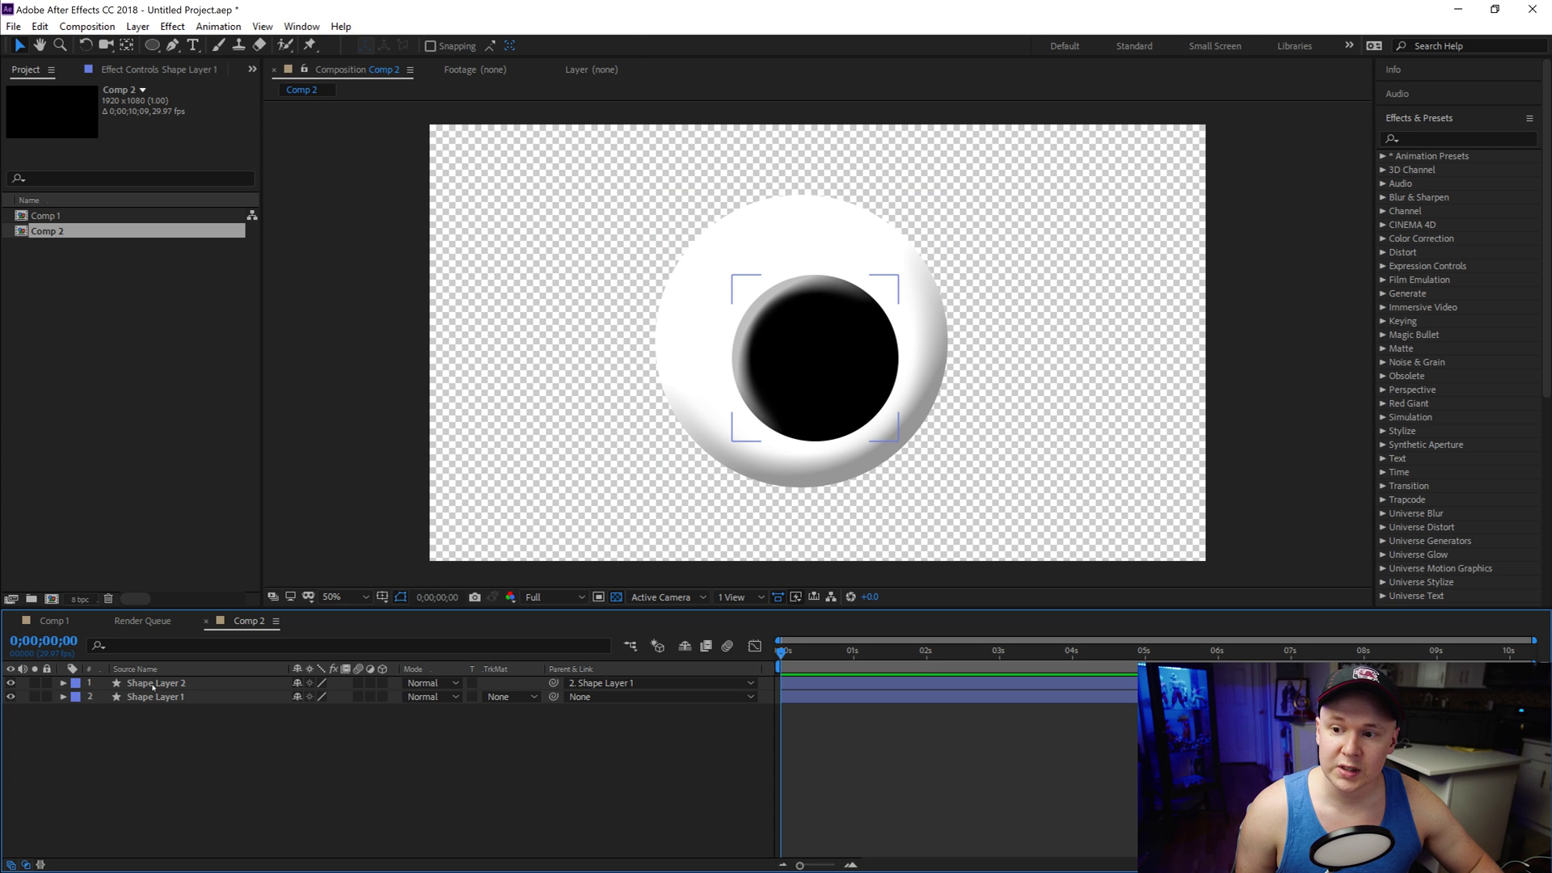
Step: Move the pupil's anchor point to the centre of the black circle with the Pan Behind tool
{"action": "left_click", "coordinate": [816, 356]}
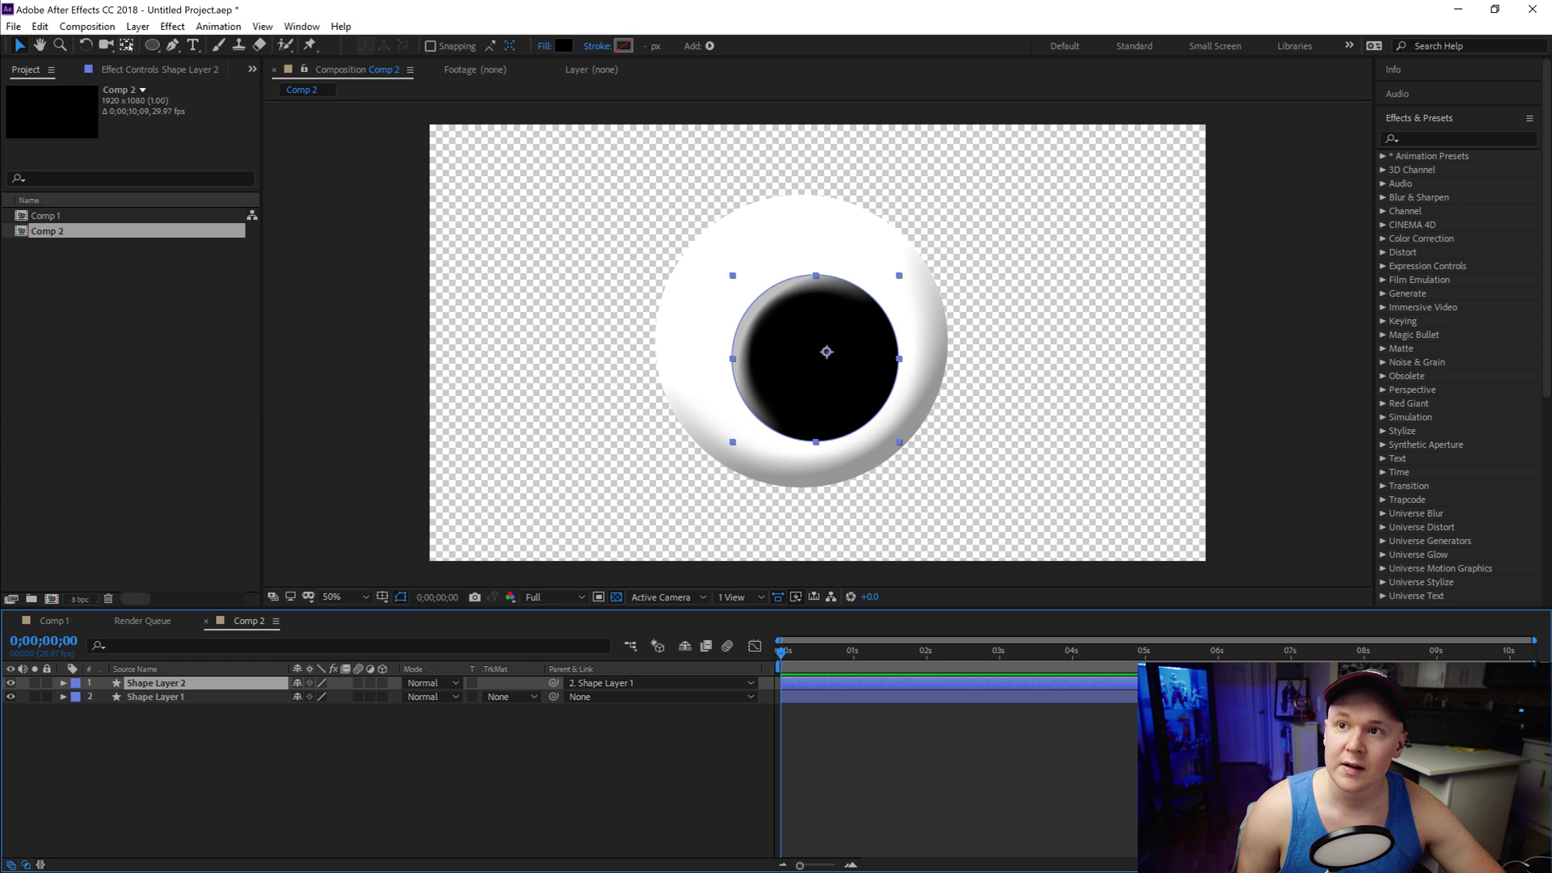
{"action": "left_click", "coordinate": [127, 45]}
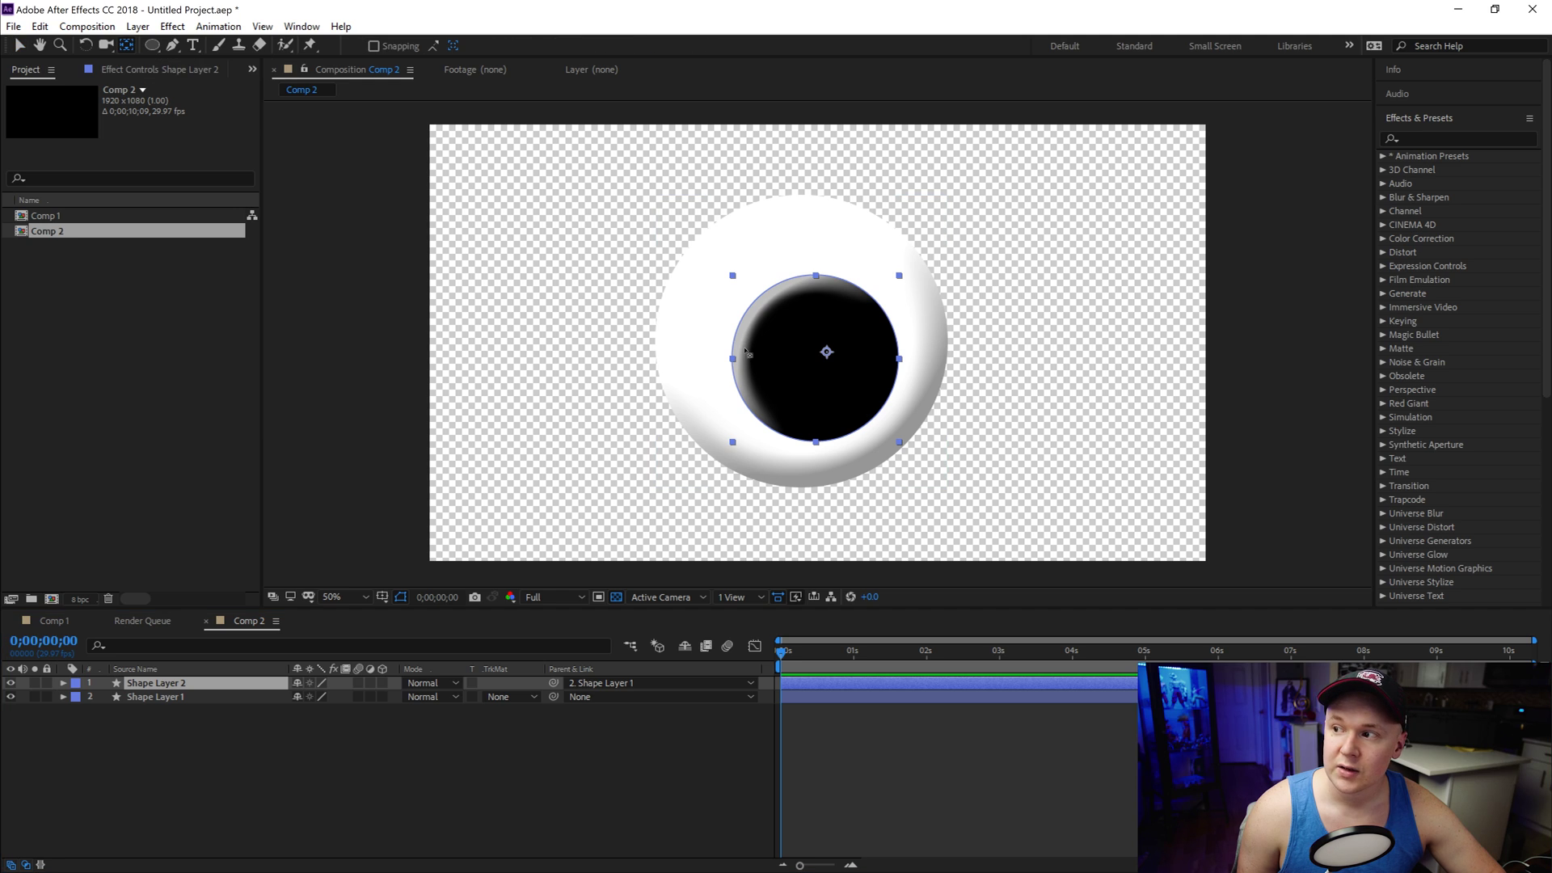
{"action": "left_click_drag", "start_coordinate": [808, 363], "coordinate": [816, 361]}
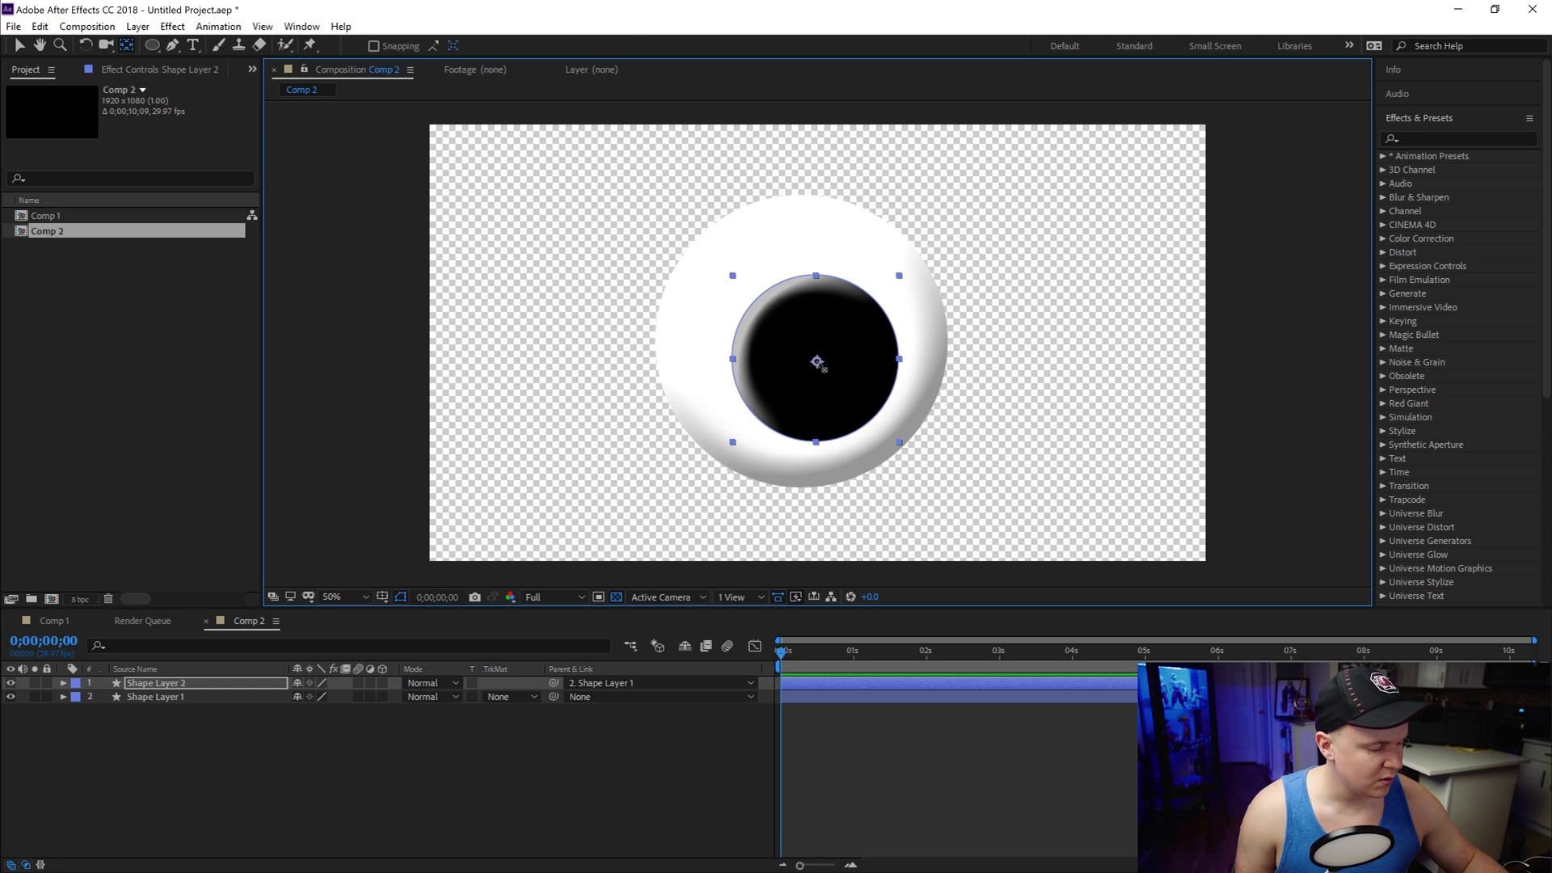
{"action": "left_click_drag", "start_coordinate": [819, 362], "coordinate": [853, 352]}
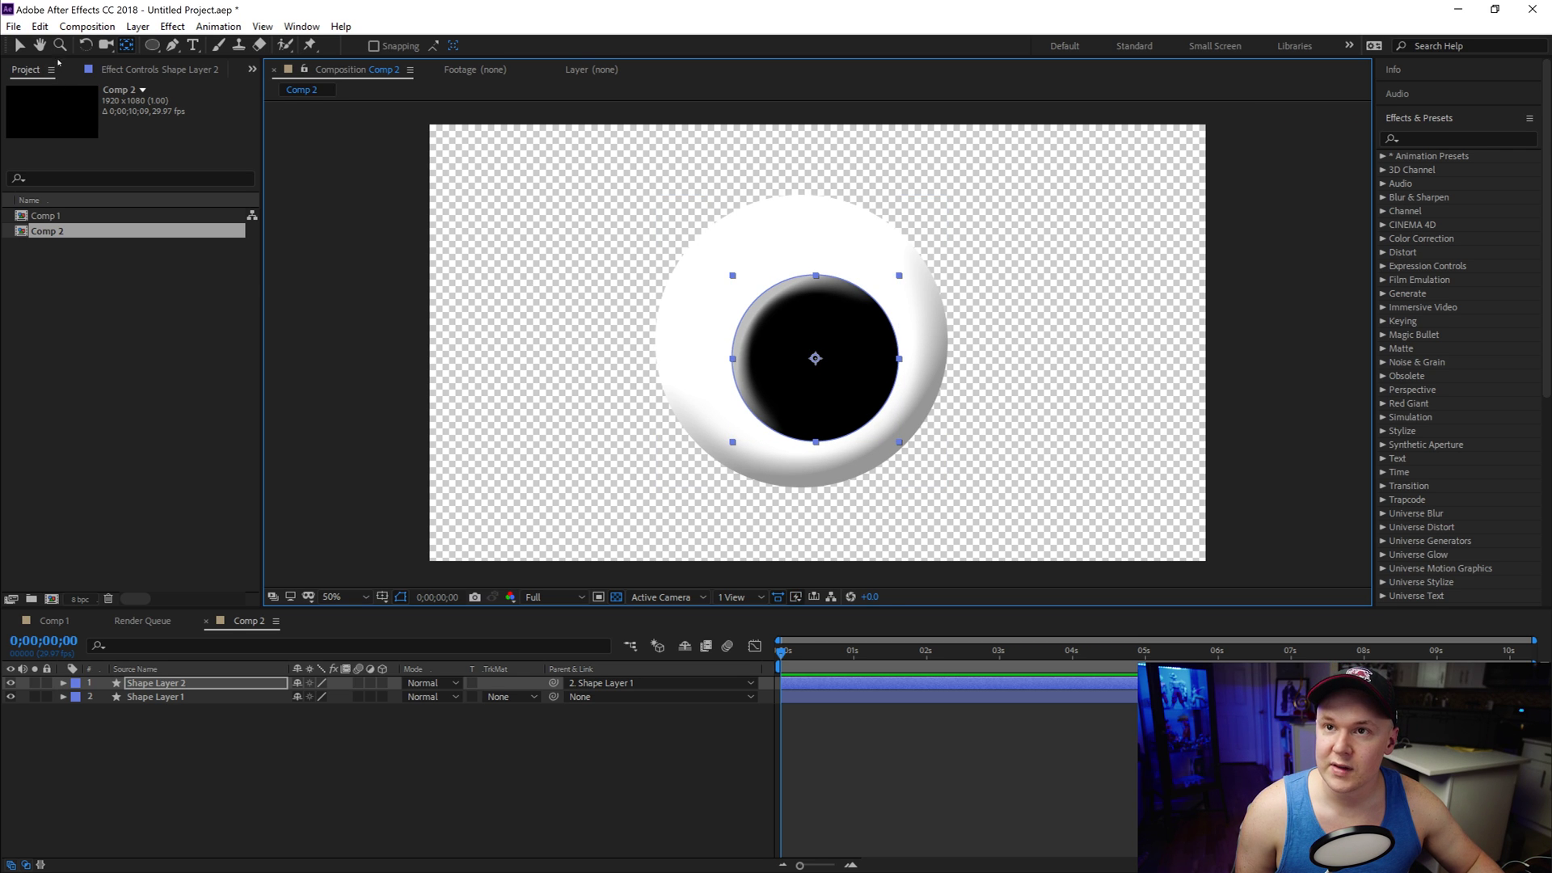
Step: Move the pupil slightly upward within the white circle, to a position of about 0, 16
{"action": "left_click", "coordinate": [19, 45]}
{"action": "left_click_drag", "start_coordinate": [811, 389], "coordinate": [814, 381]}
{"action": "left_click", "coordinate": [173, 717]}
Step: Add the expression wiggle(5, 10) to the position of the pupil's layer, Shape Layer 2
{"action": "left_click", "coordinate": [181, 684]}
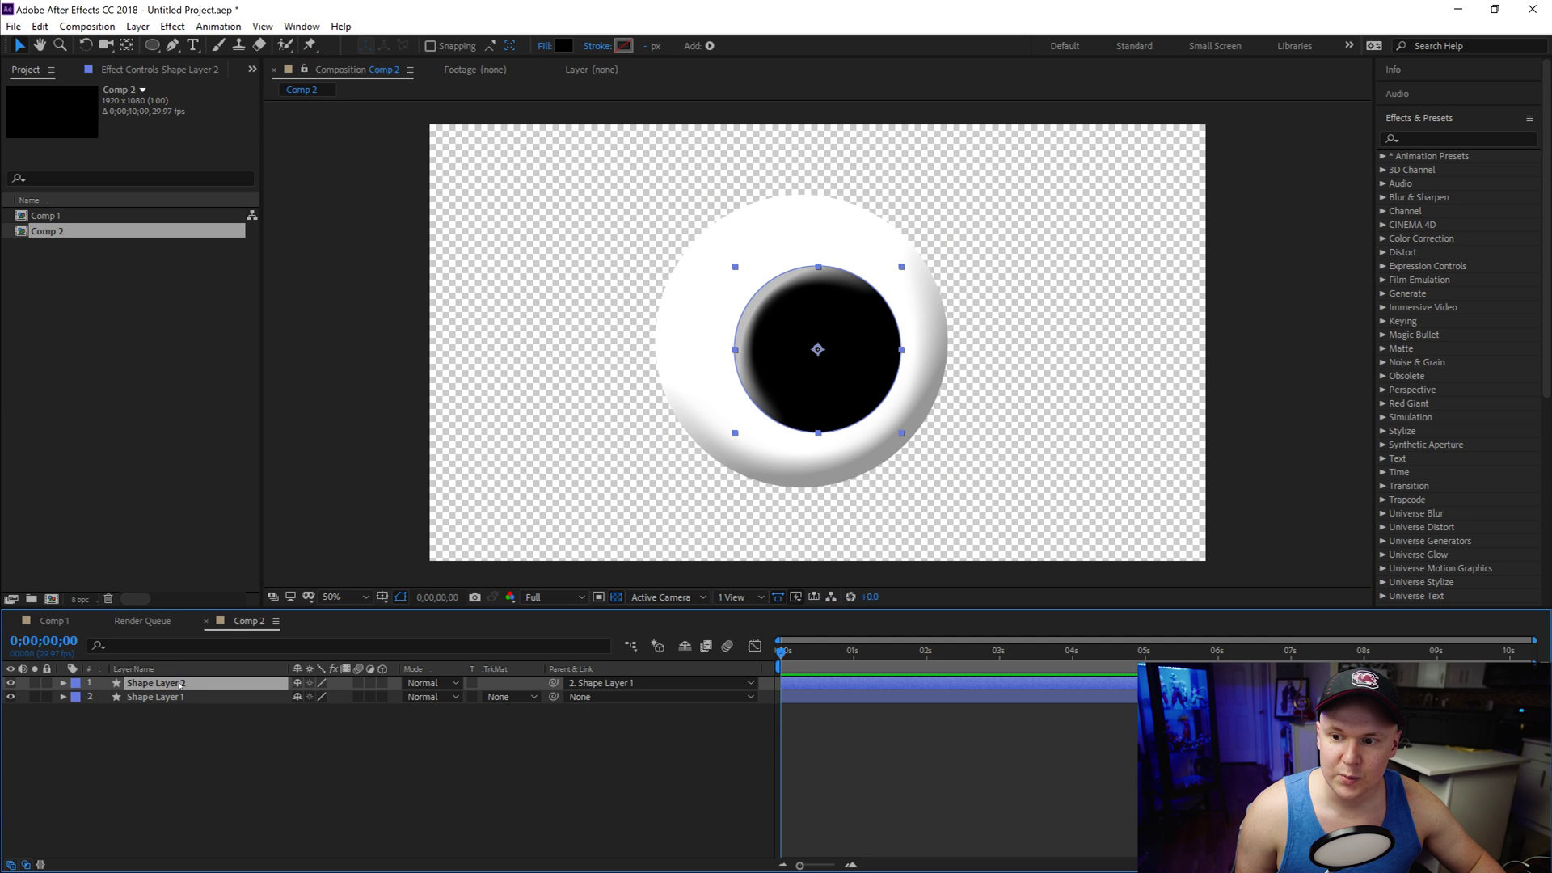
{"action": "key", "text": "p"}
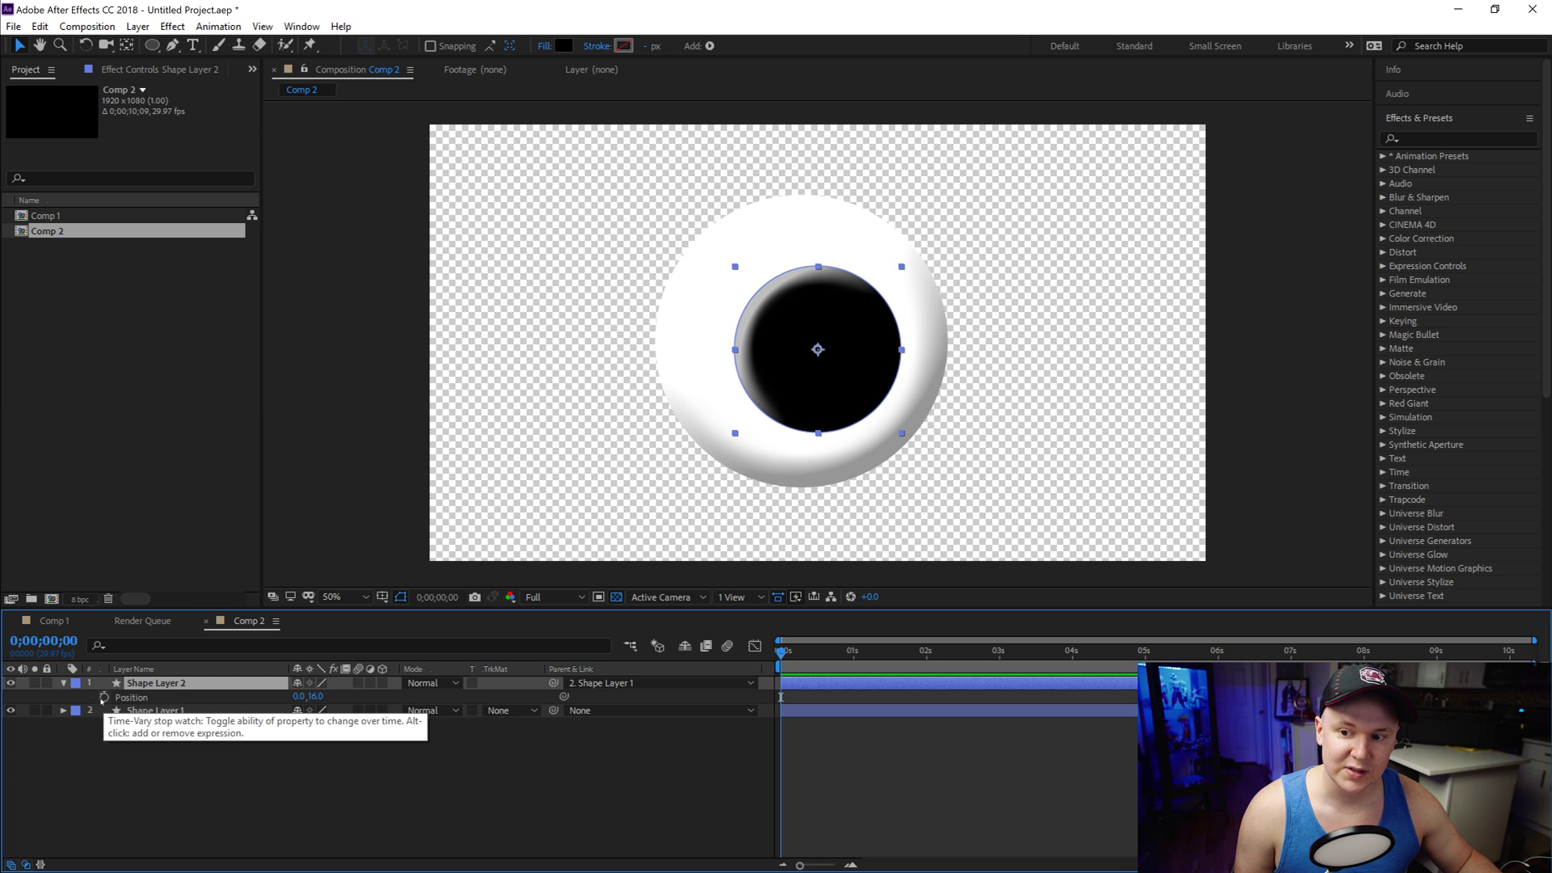
{"action": "left_click", "coordinate": [106, 698], "text": "alt"}
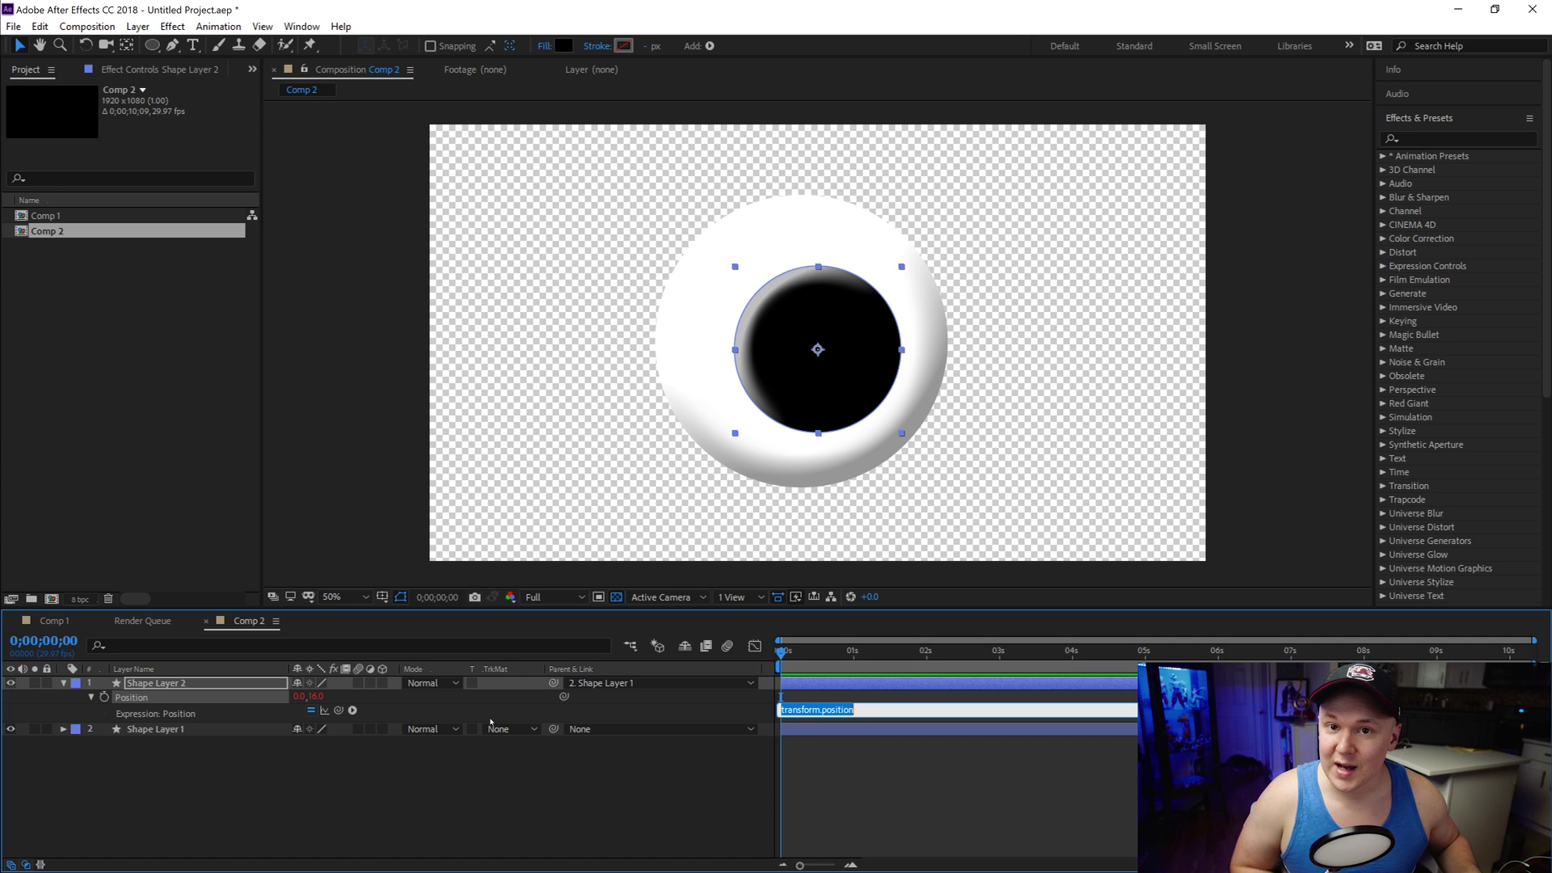
{"action": "type", "text": "wiggle(5, 10"}
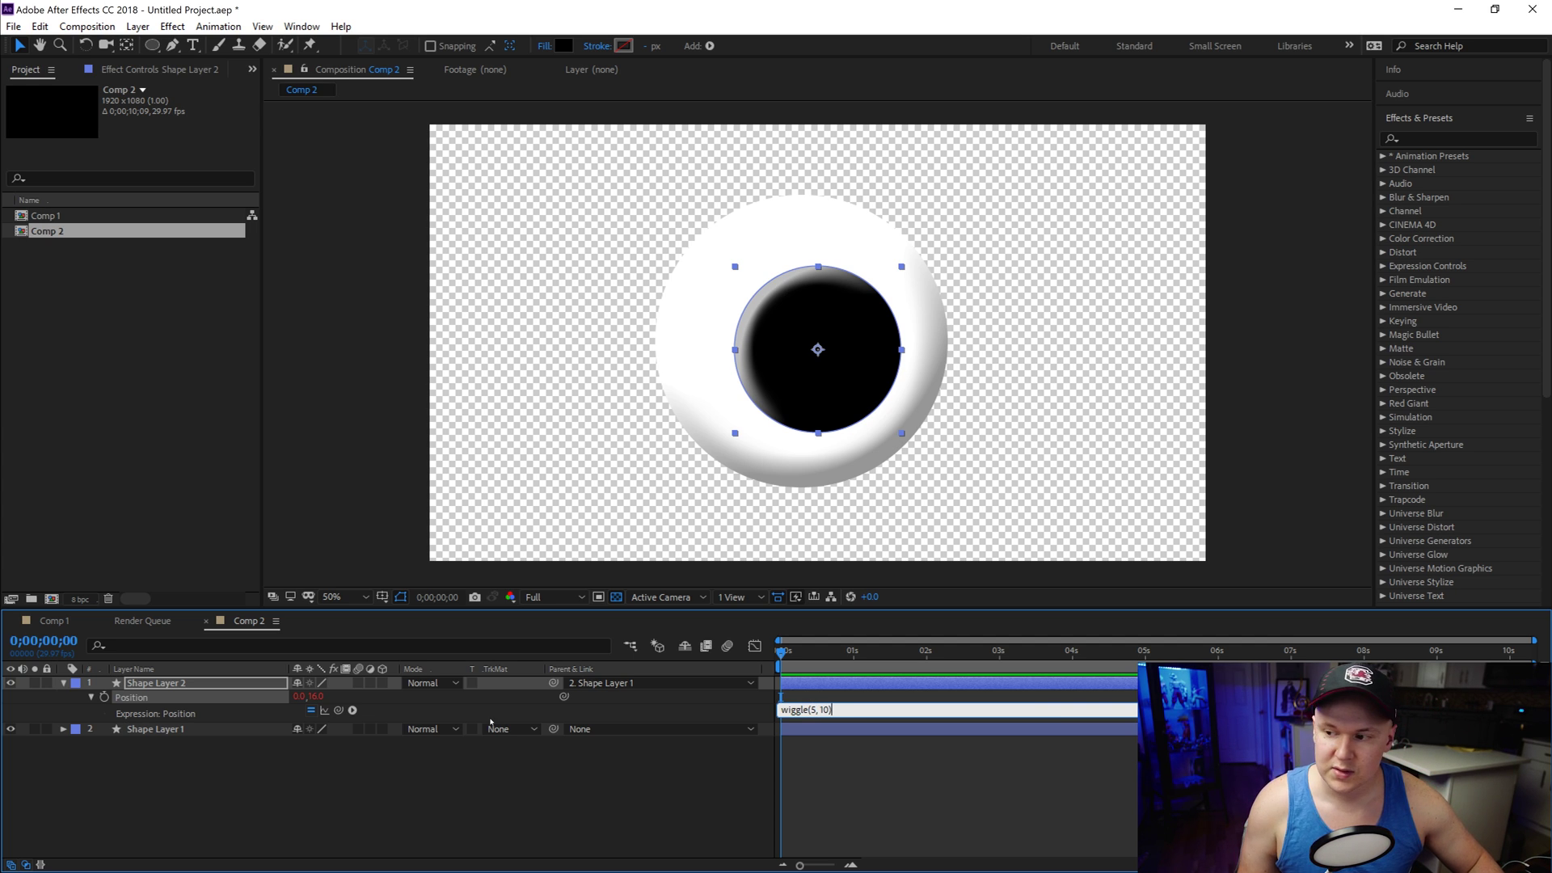
{"action": "left_click", "coordinate": [688, 798]}
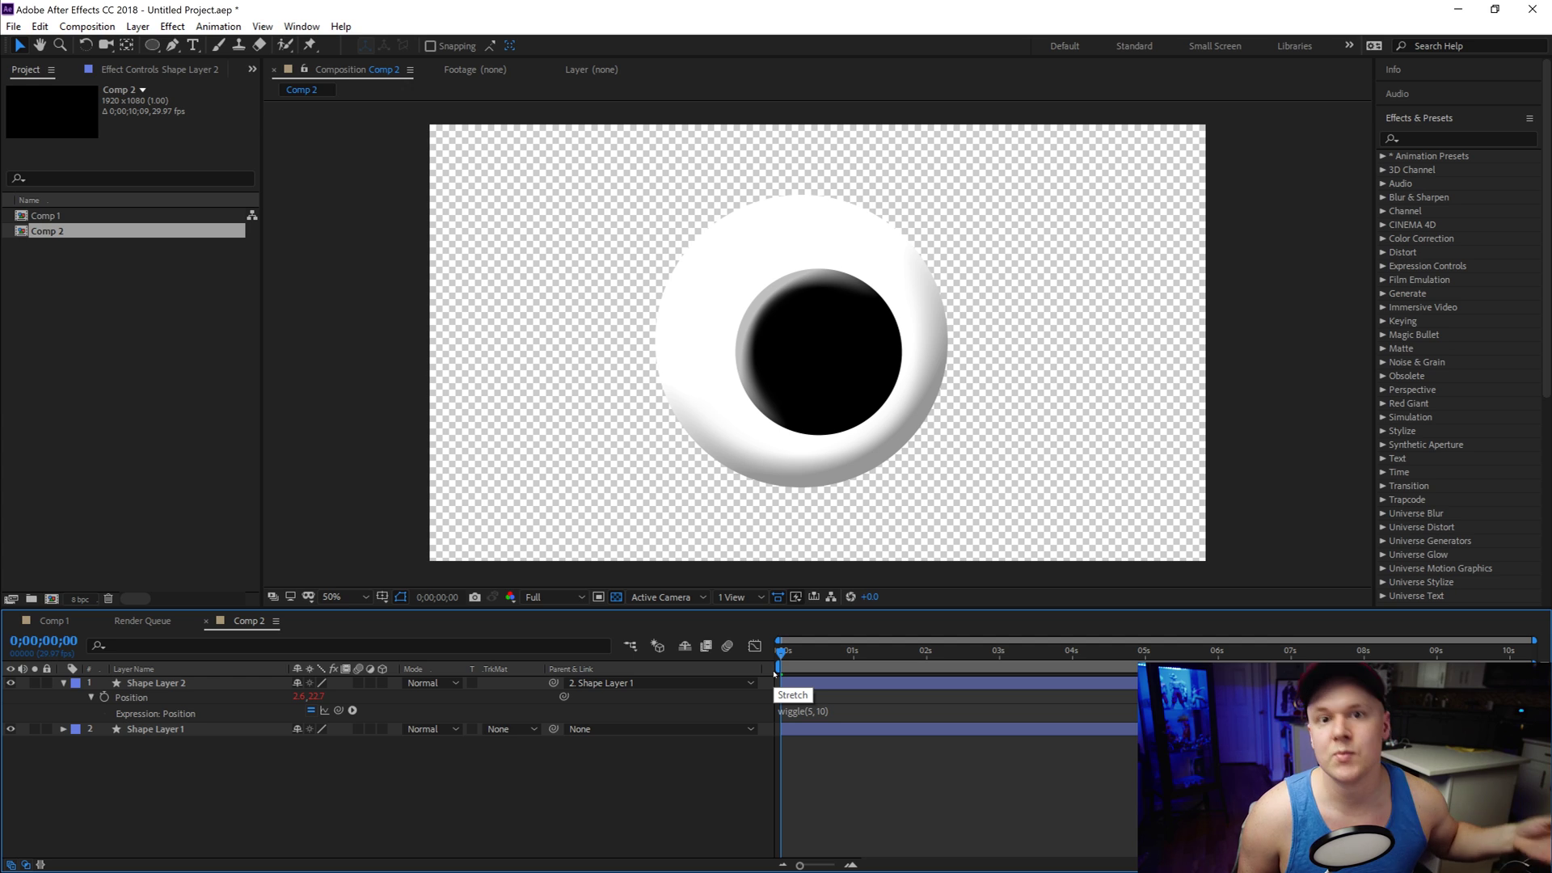
Step: Review the values inside the pupil's wiggle(5, 10) expression and preview the wiggling motion
{"action": "left_click", "coordinate": [832, 714]}
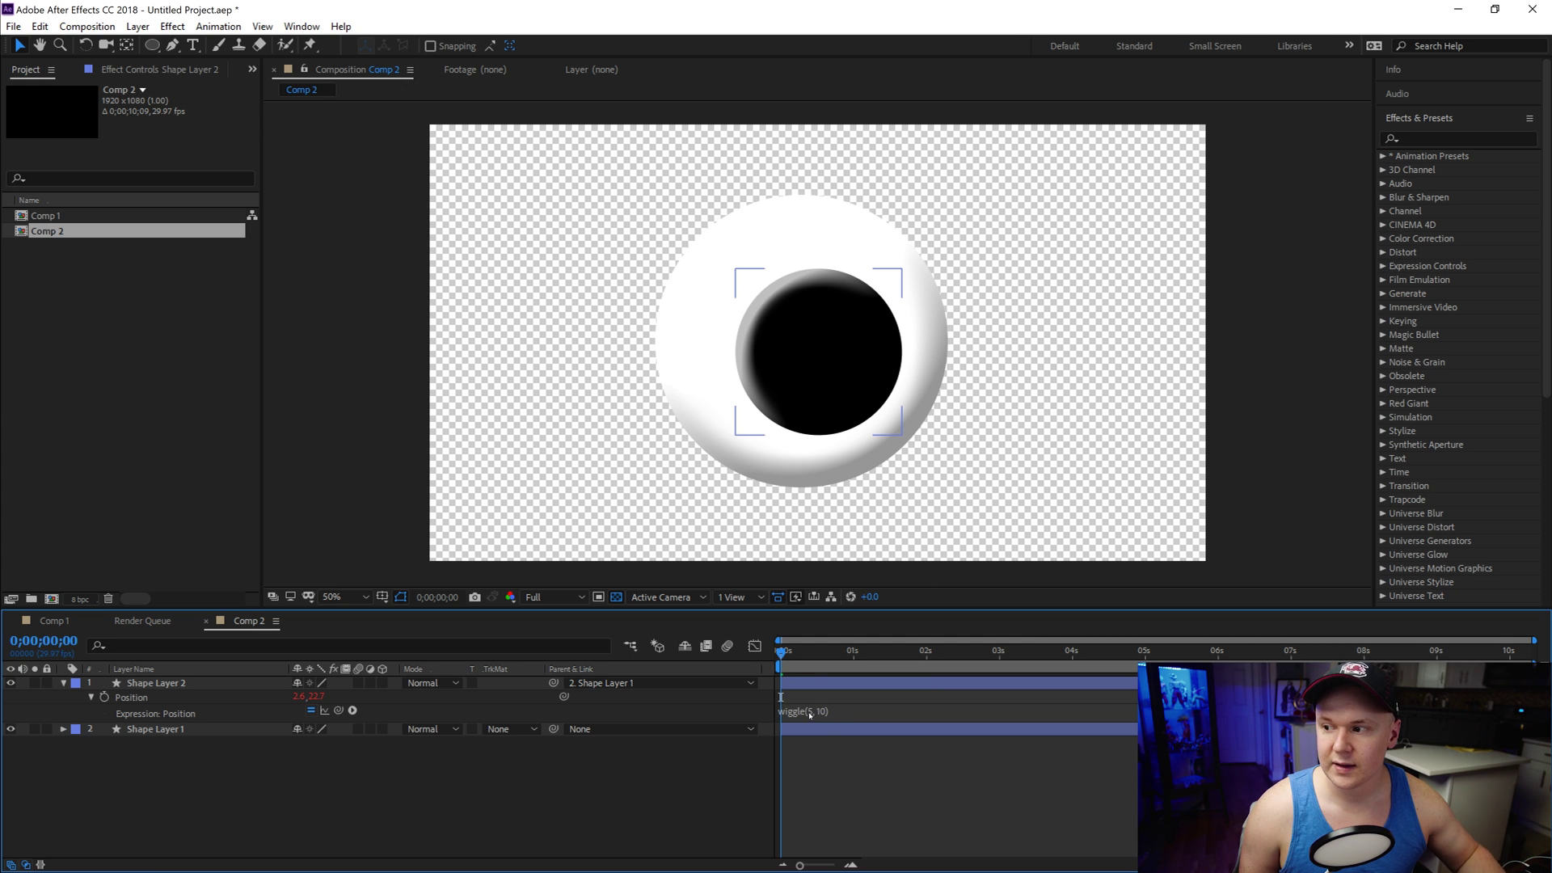
{"action": "left_click", "coordinate": [810, 715]}
{"action": "key", "text": "Home"}
{"action": "key", "text": "ctrl+Right"}
{"action": "key", "text": "shift+End"}
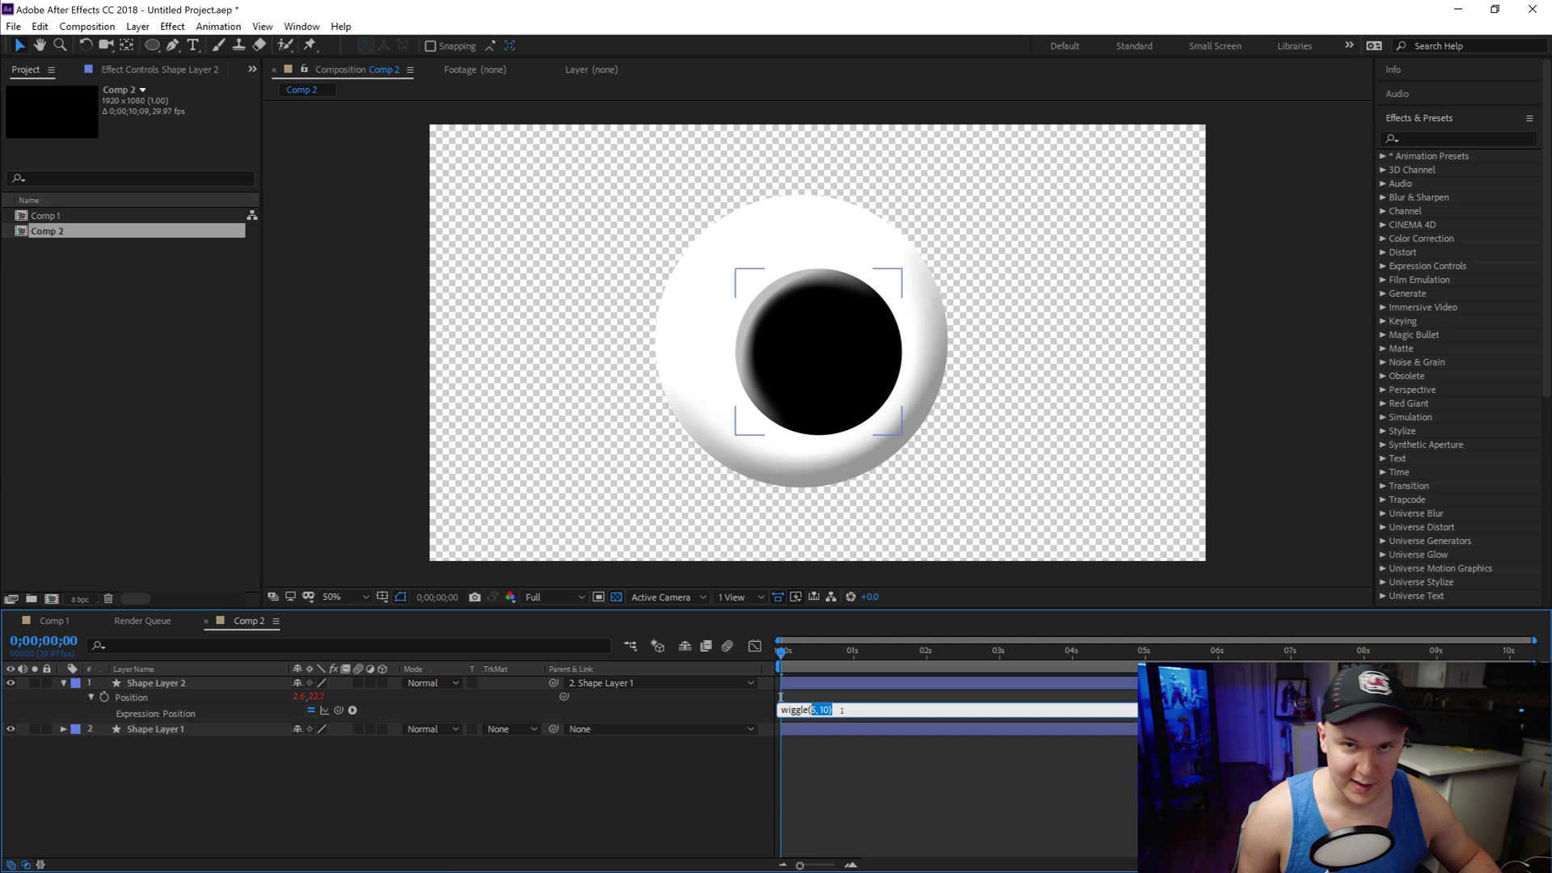
{"action": "left_click", "coordinate": [768, 663]}
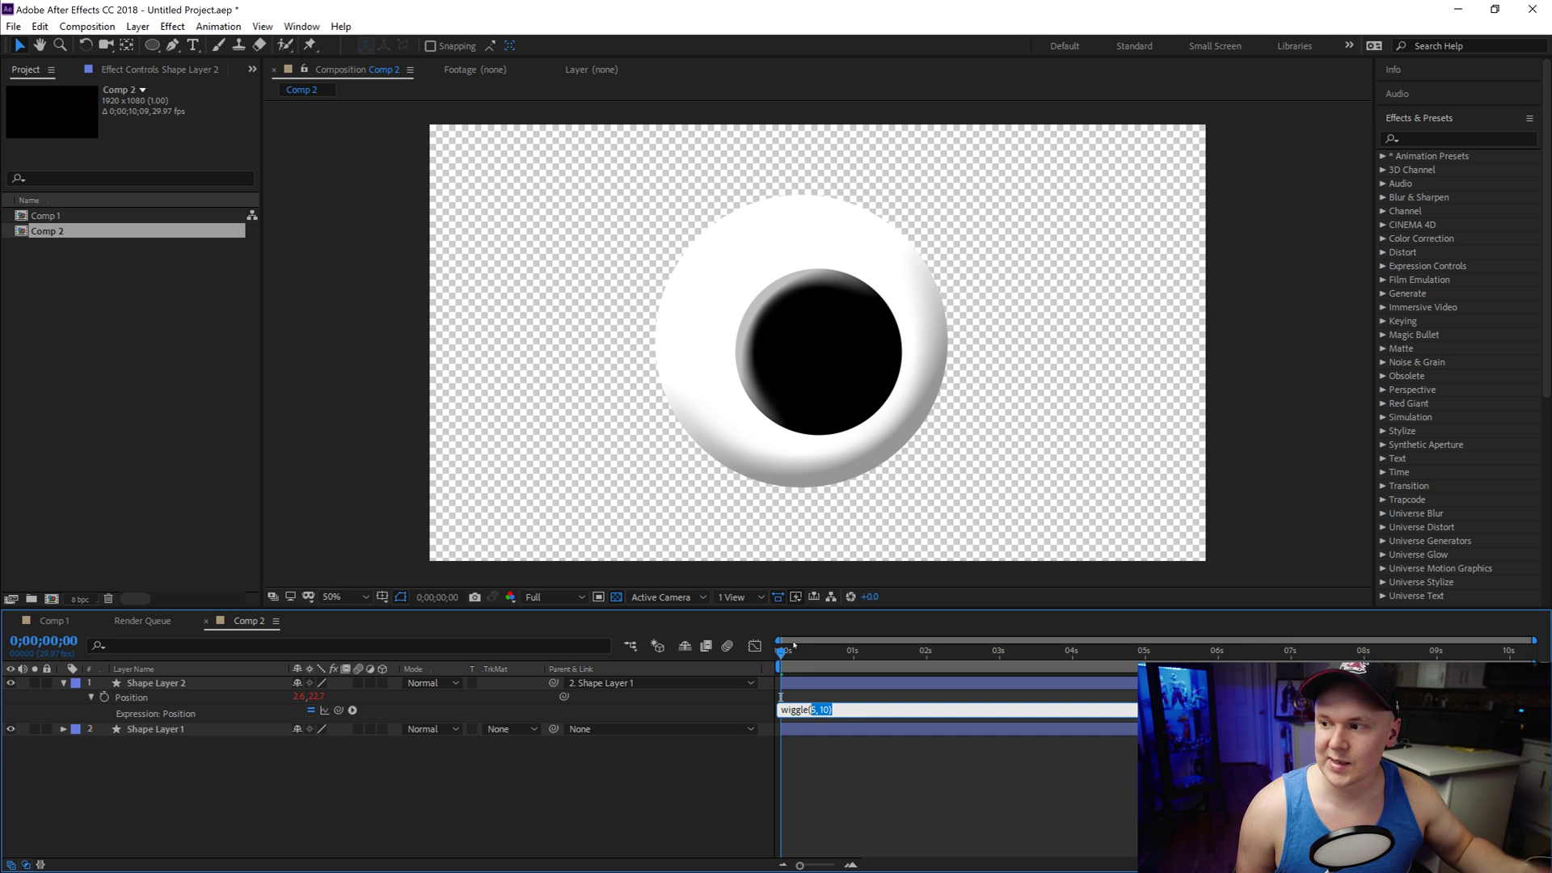
{"action": "key", "text": "space"}
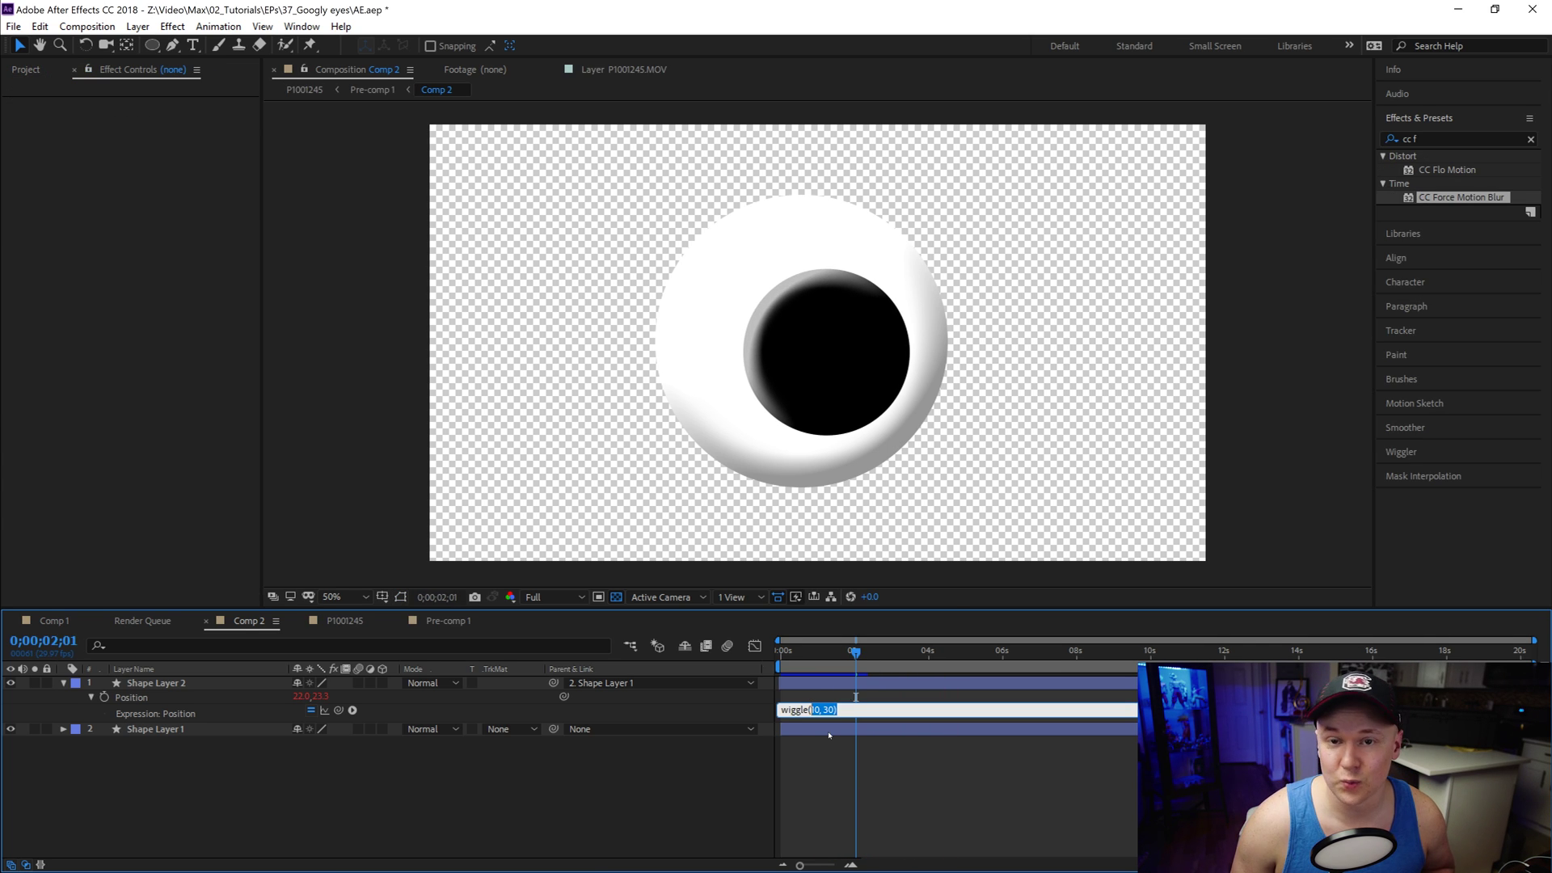
Step: Examine the frequency and amplitude arguments of the pupil's wiggle(10, 30) position expression
{"action": "left_click_drag", "start_coordinate": [855, 711], "coordinate": [767, 706]}
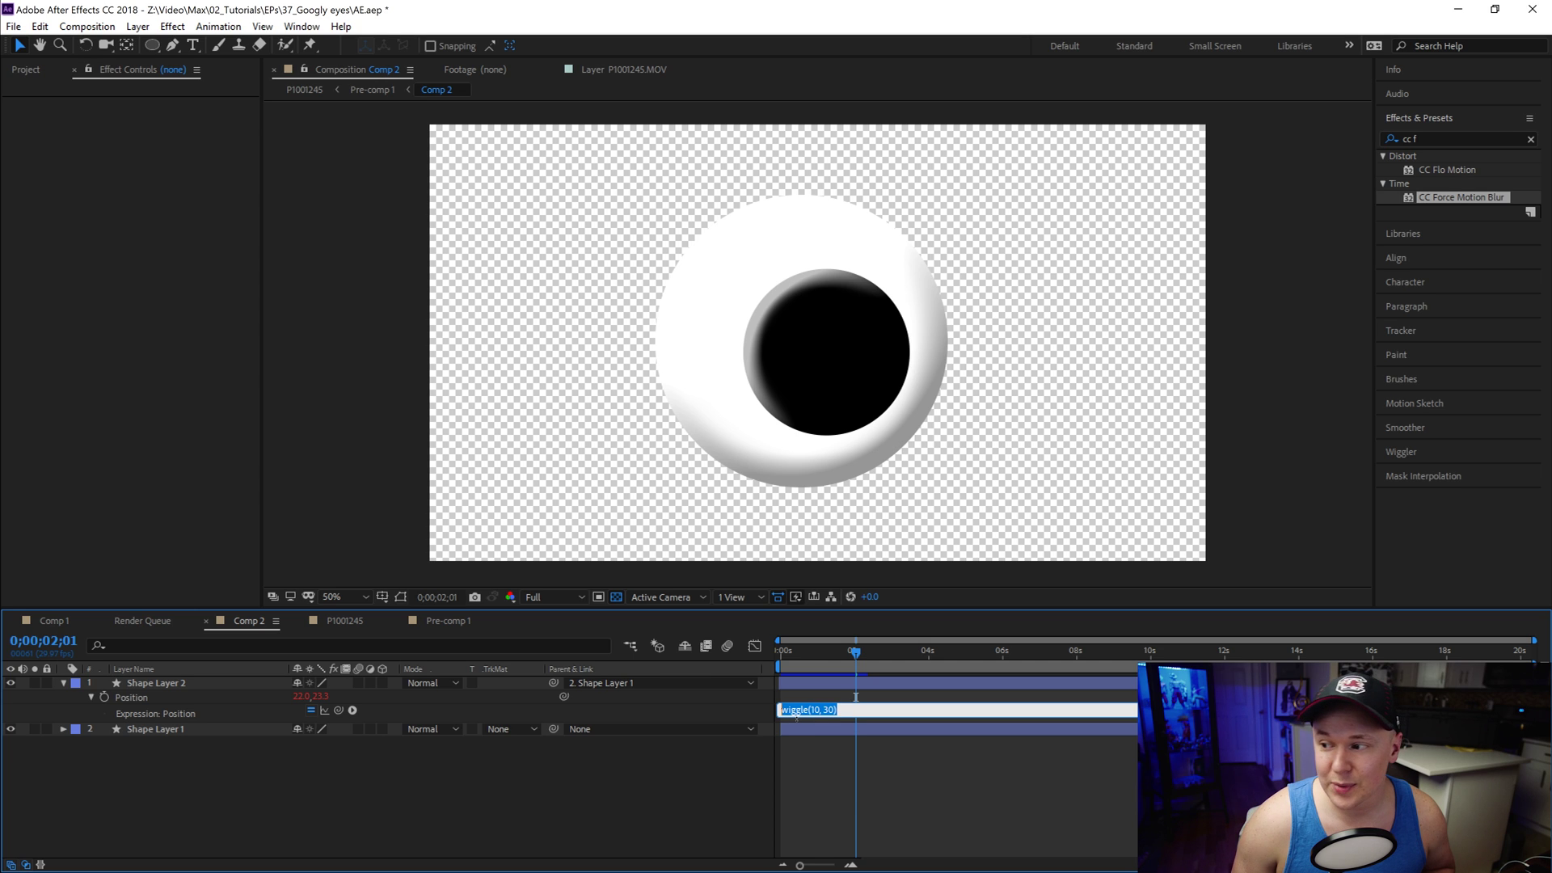
{"action": "left_click", "coordinate": [838, 750]}
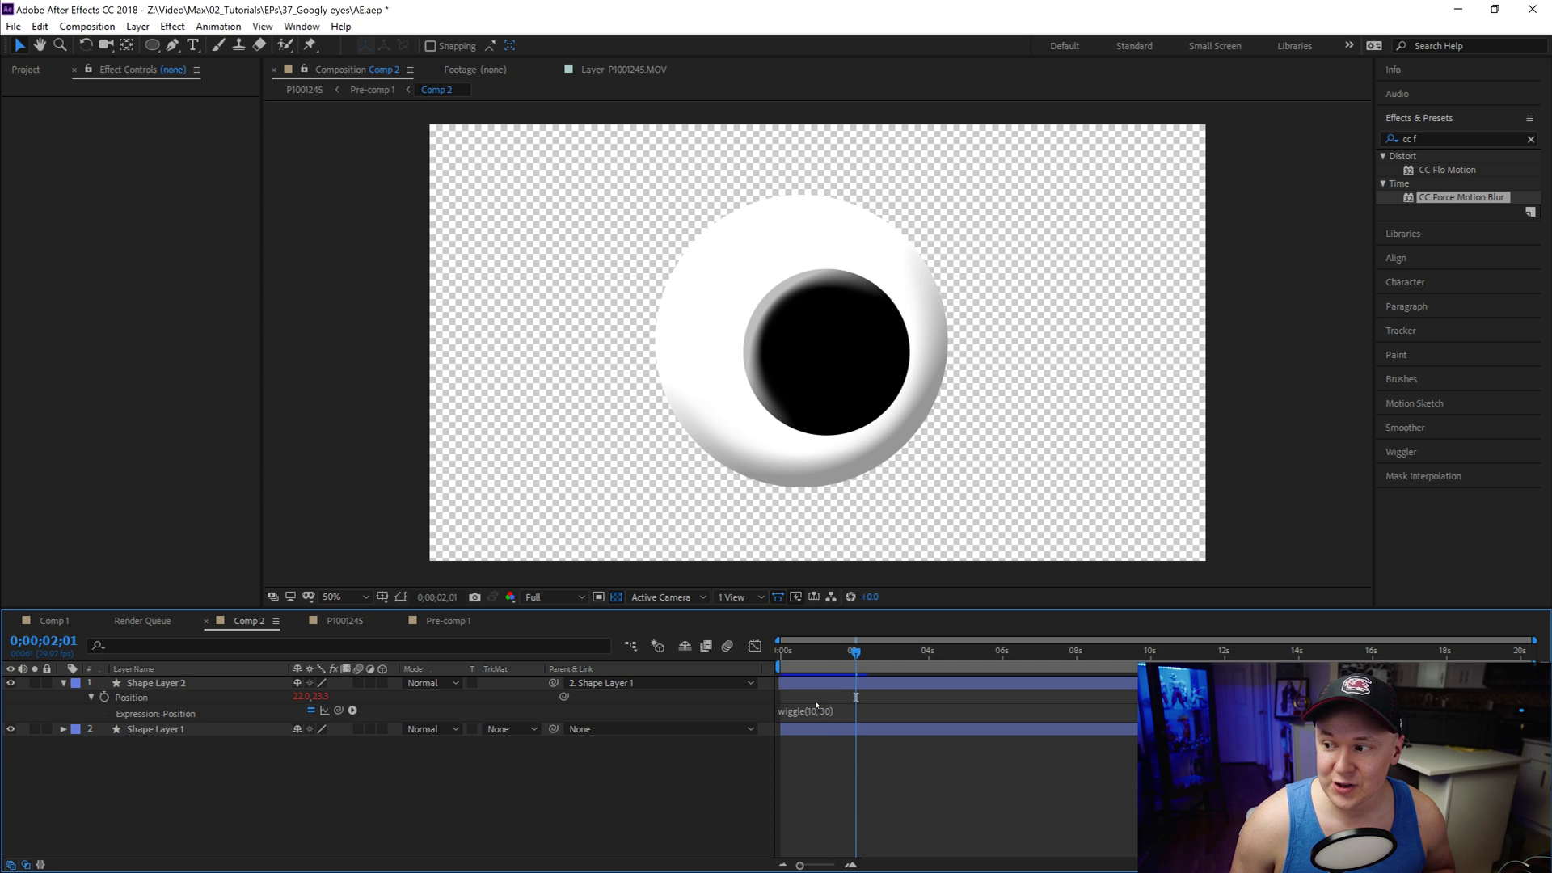
{"action": "left_click", "coordinate": [813, 711]}
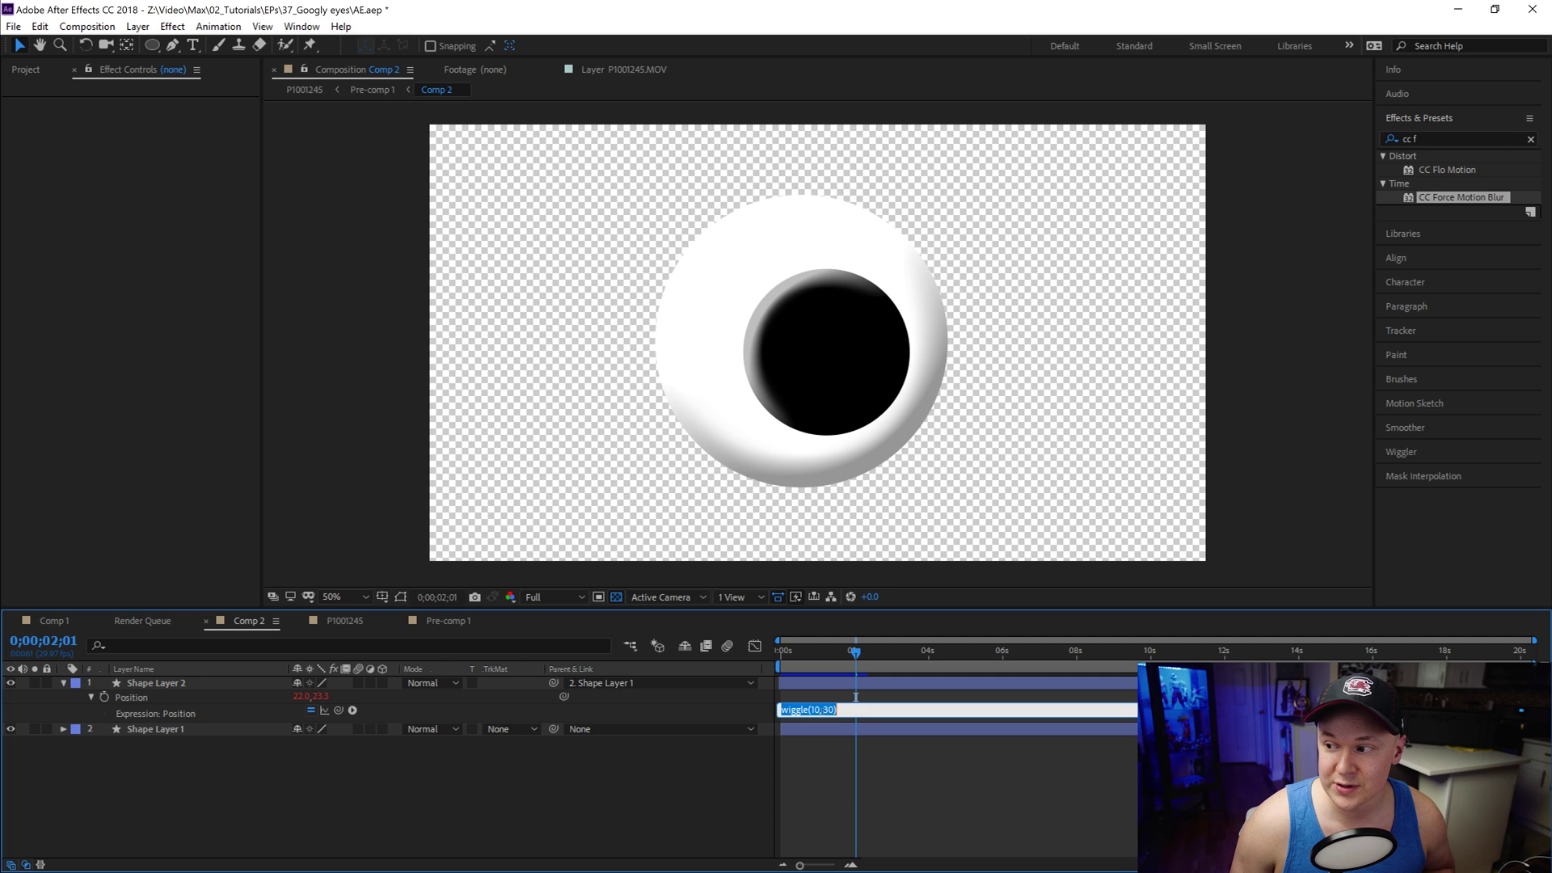
{"action": "key", "text": "Right"}
{"action": "key", "text": "Left"}
{"action": "key", "text": "Left"}
{"action": "key", "text": "Left"}
{"action": "key", "text": "Left"}
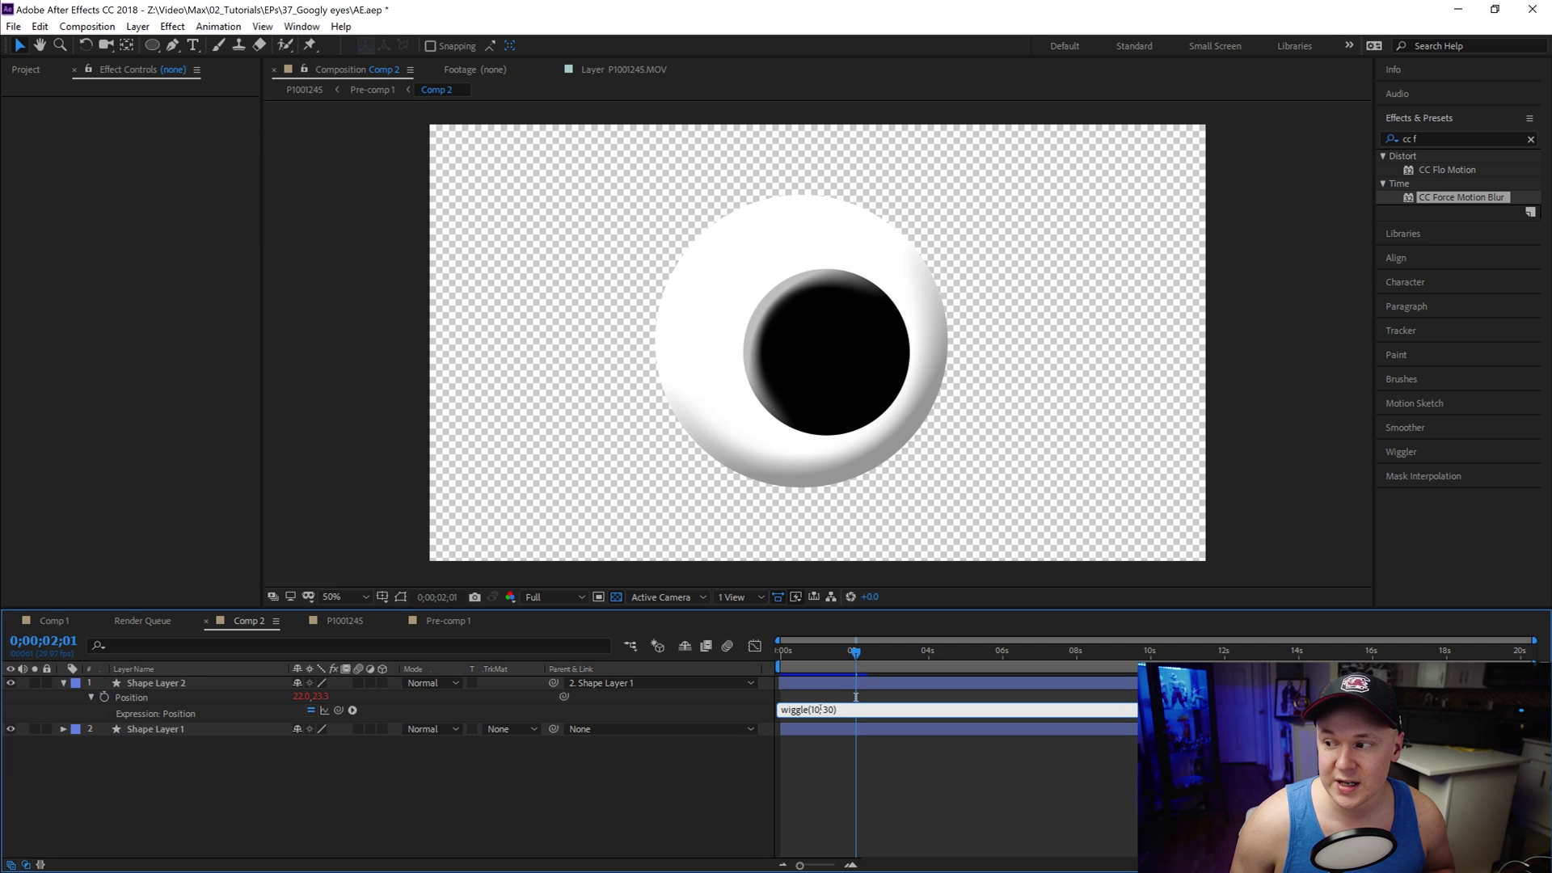
{"action": "left_click_drag", "start_coordinate": [847, 708], "coordinate": [766, 704]}
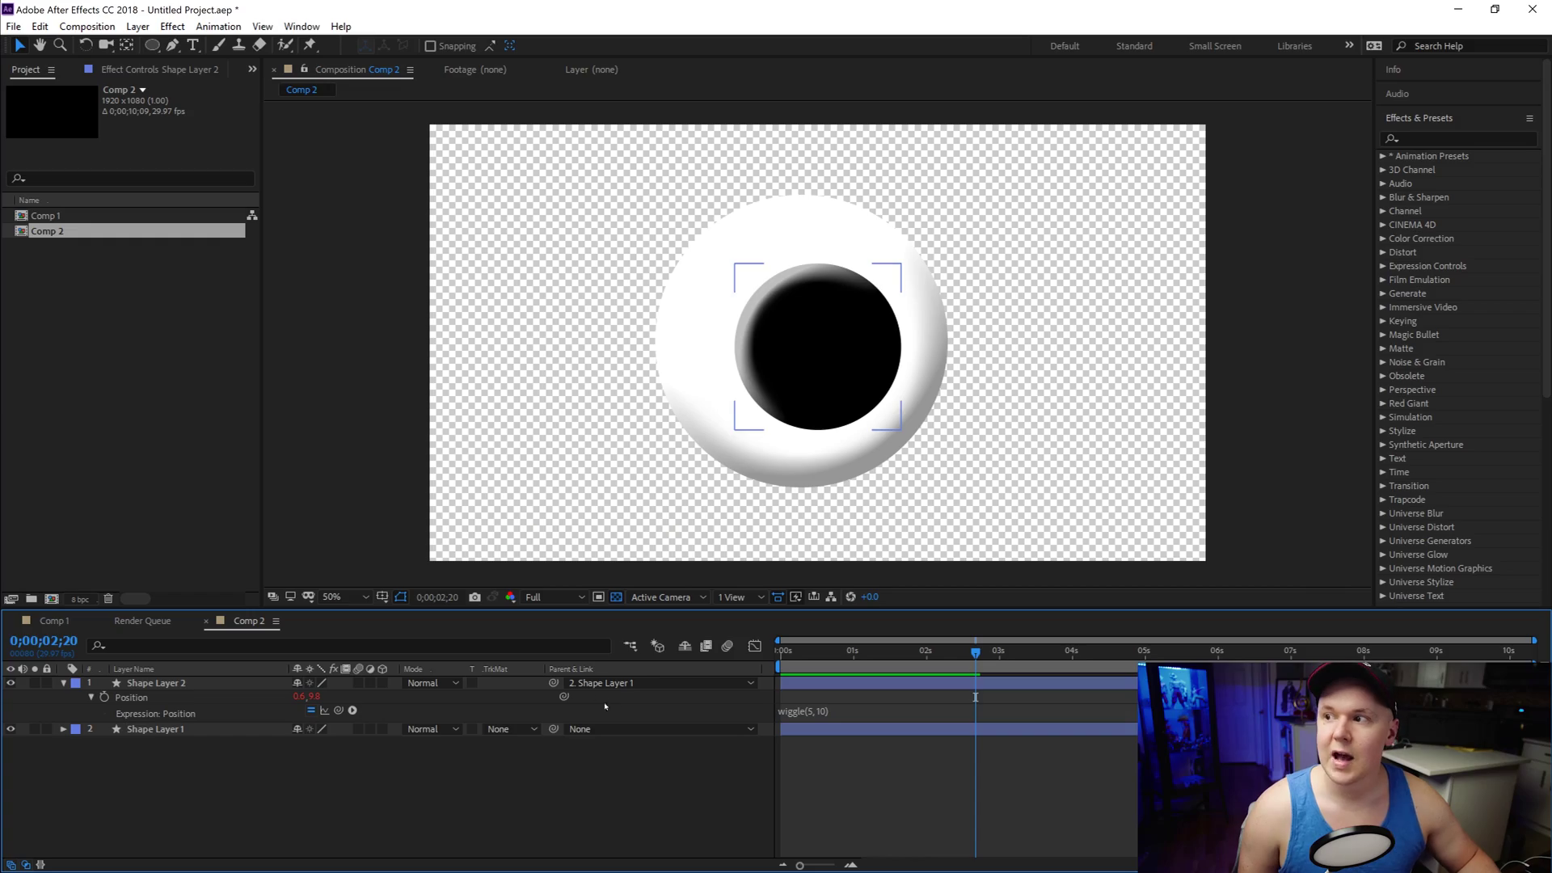
Step: Import the footage P1001245.MOV into the project and create a new composition from it
{"action": "left_click", "coordinate": [605, 706]}
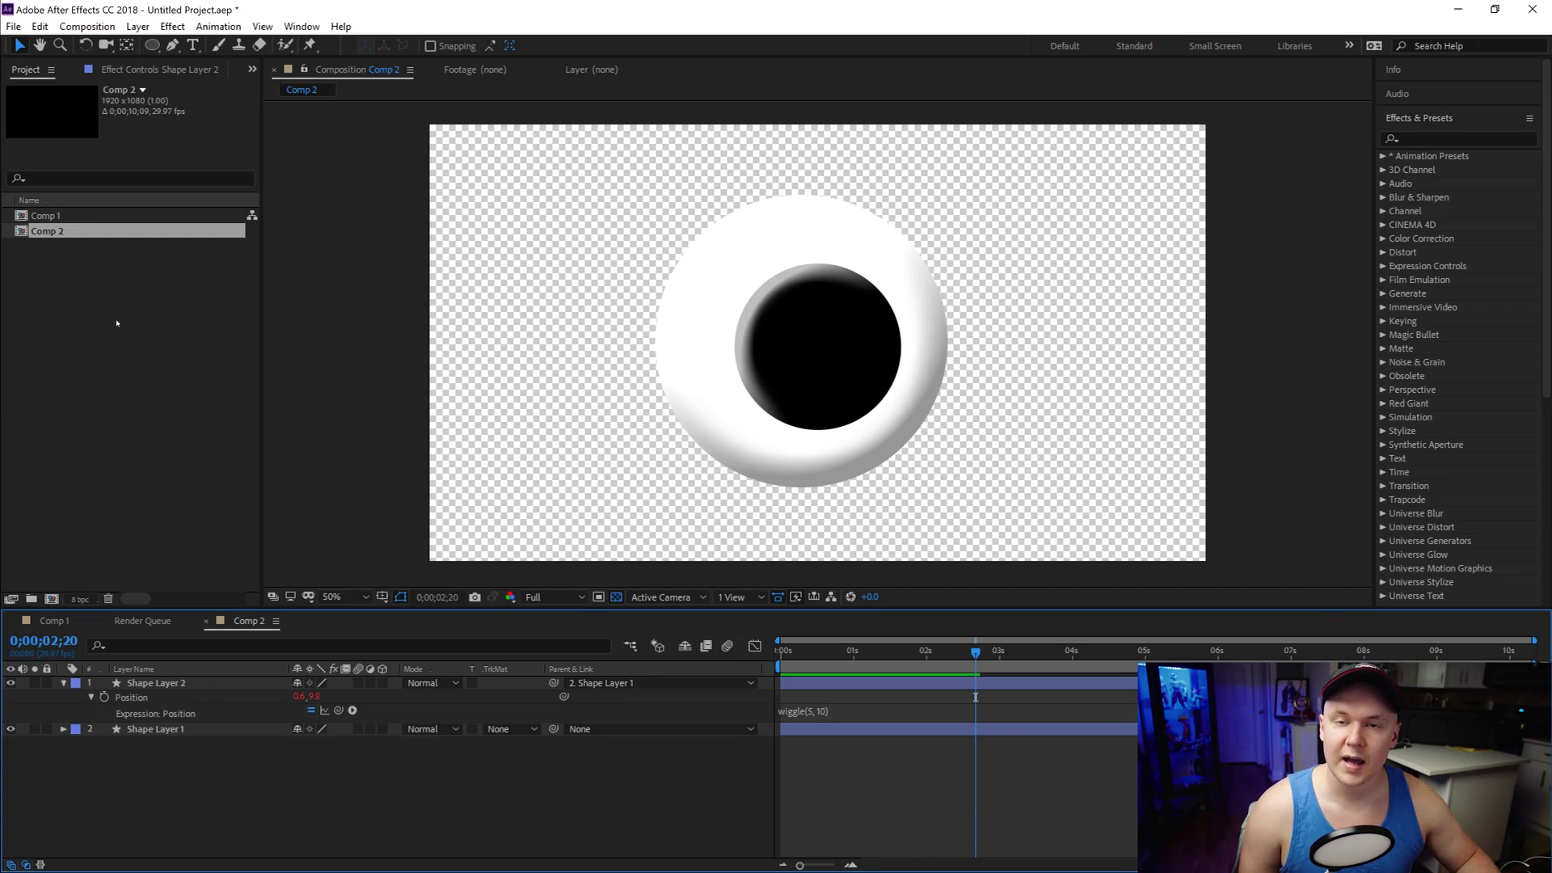
{"action": "left_click", "coordinate": [157, 315]}
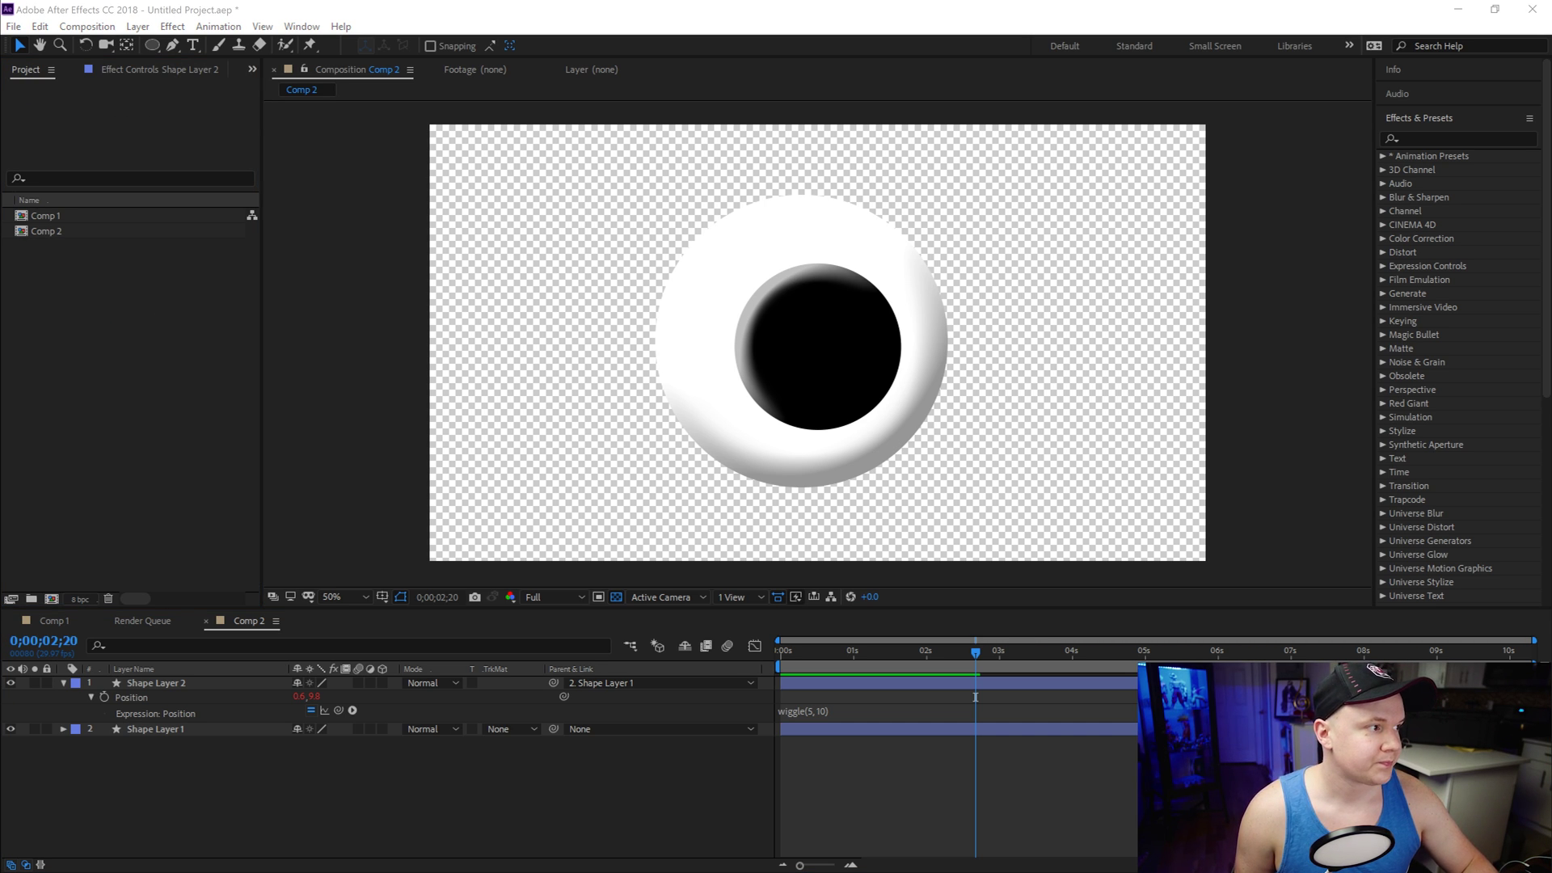
{"action": "left_click_drag", "start_coordinate": [193, 402], "coordinate": [124, 336]}
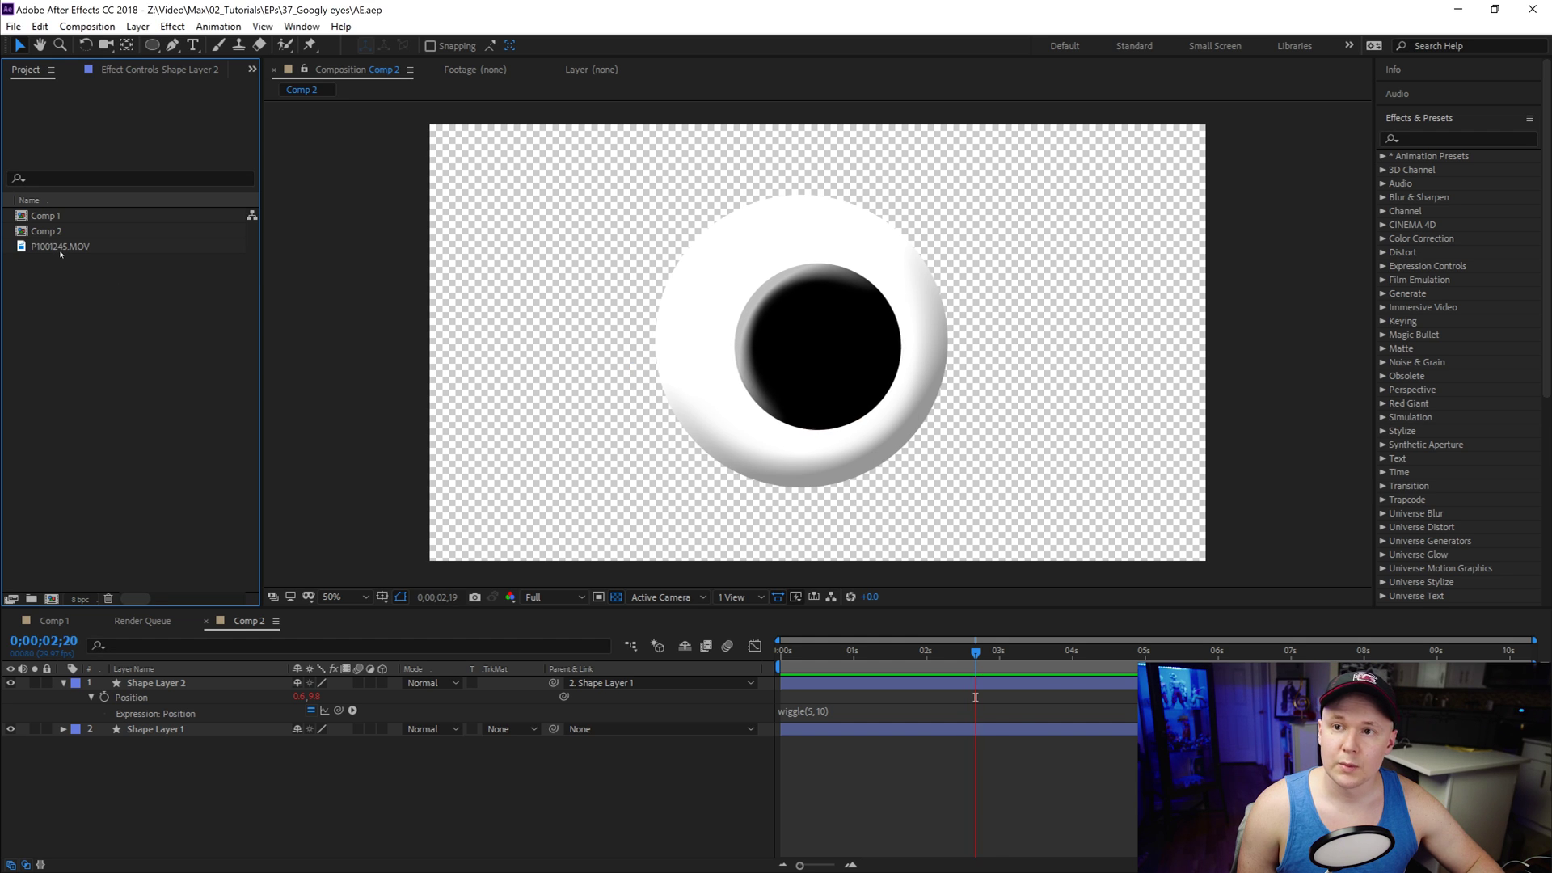
{"action": "right_click", "coordinate": [60, 248]}
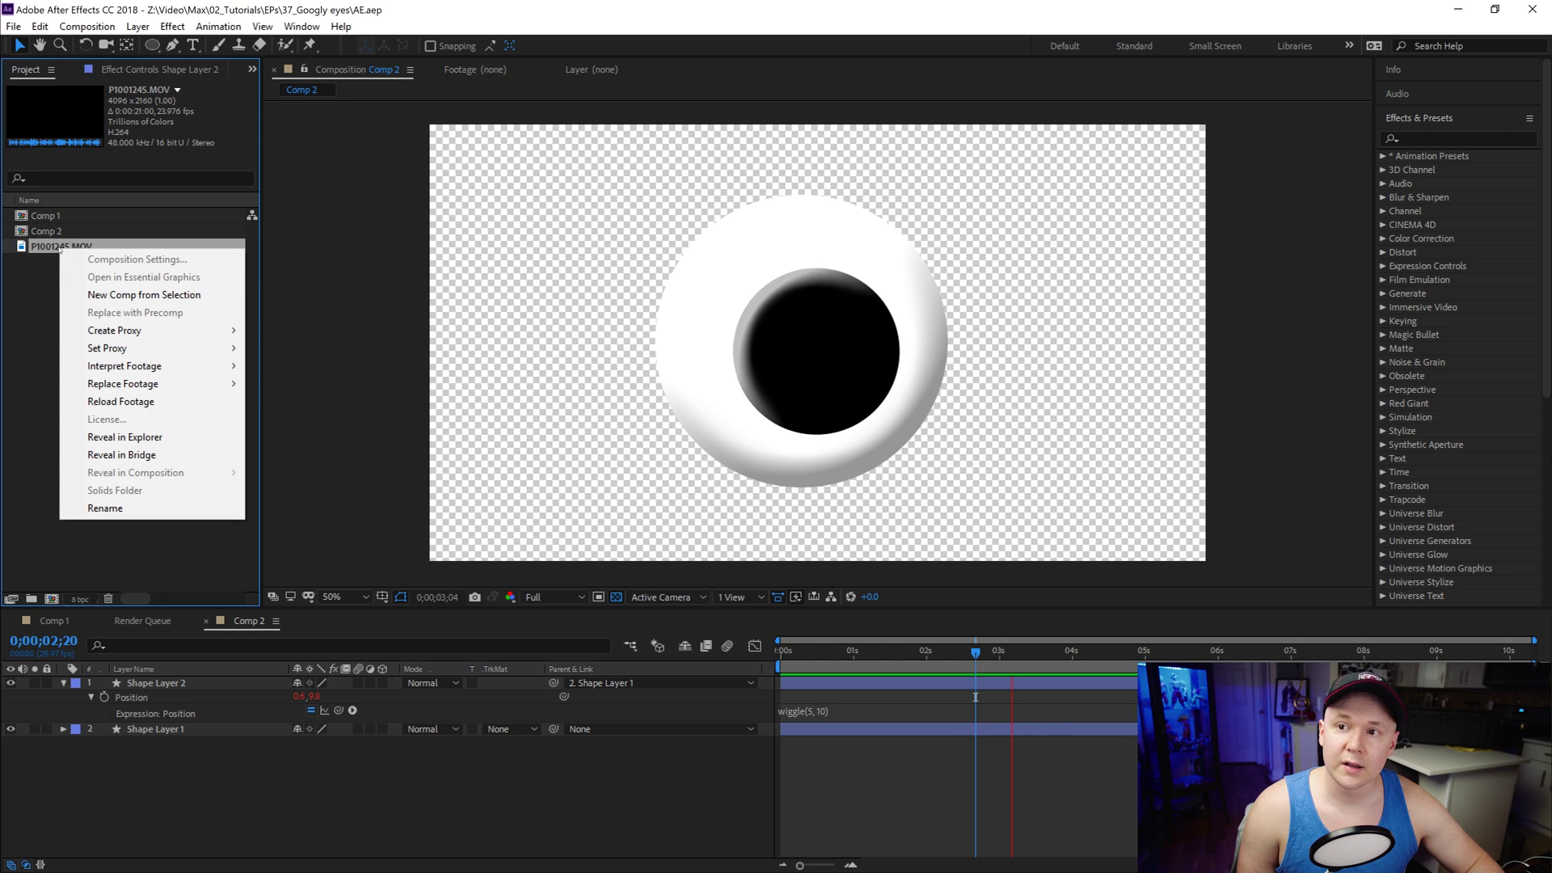
{"action": "left_click", "coordinate": [130, 295]}
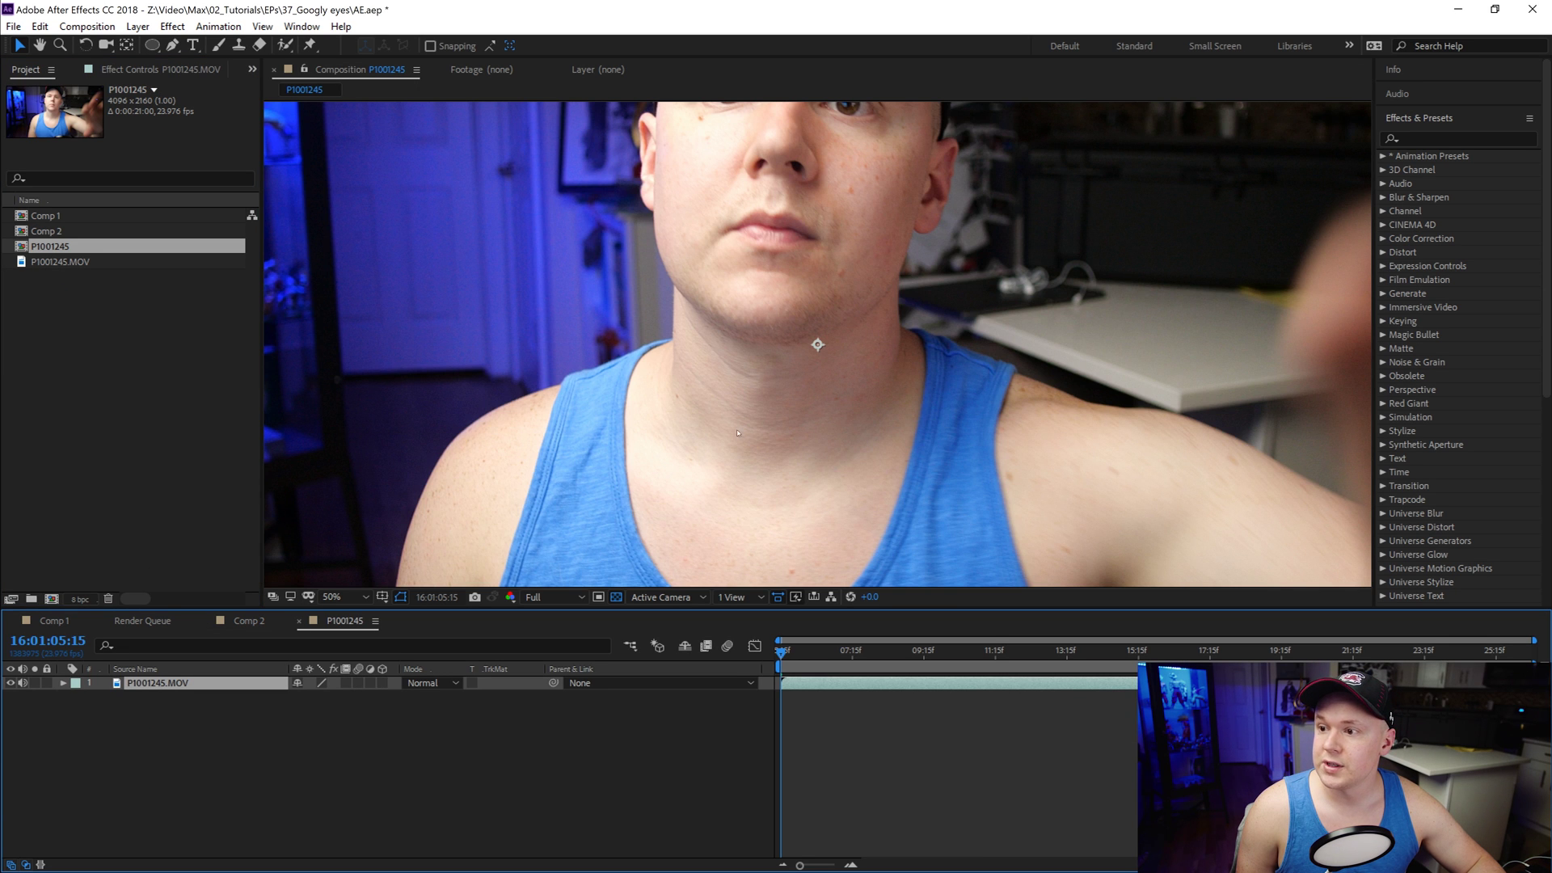
Step: Preview the P1001245 footage with the whole frame fitted in the viewer, and mute the layer's audio
{"action": "left_click", "coordinate": [348, 598]}
{"action": "left_click", "coordinate": [353, 310]}
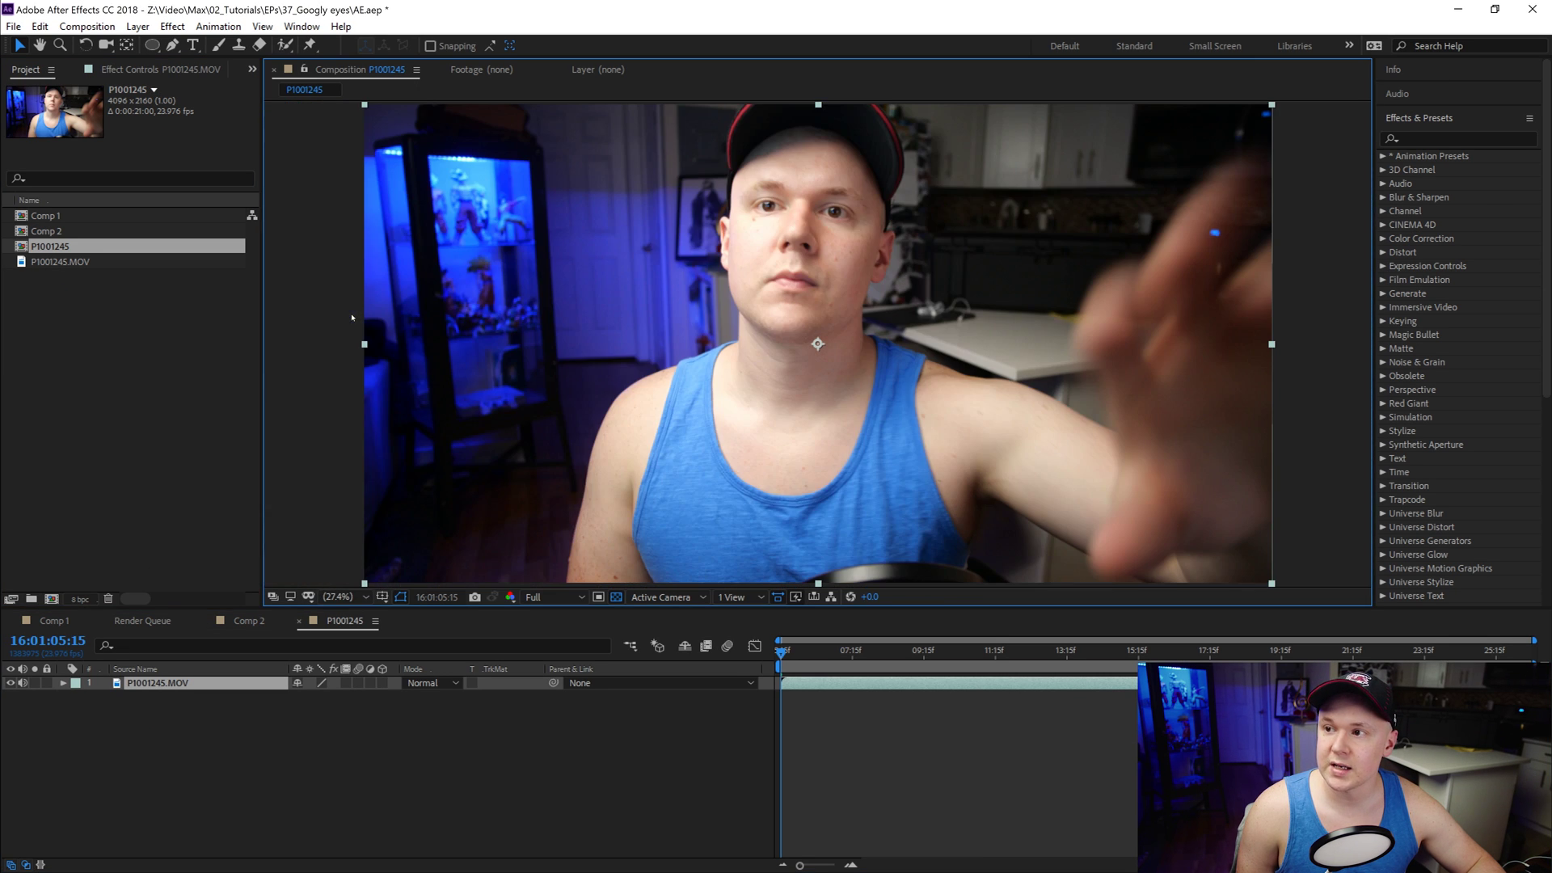
{"action": "key", "text": "space"}
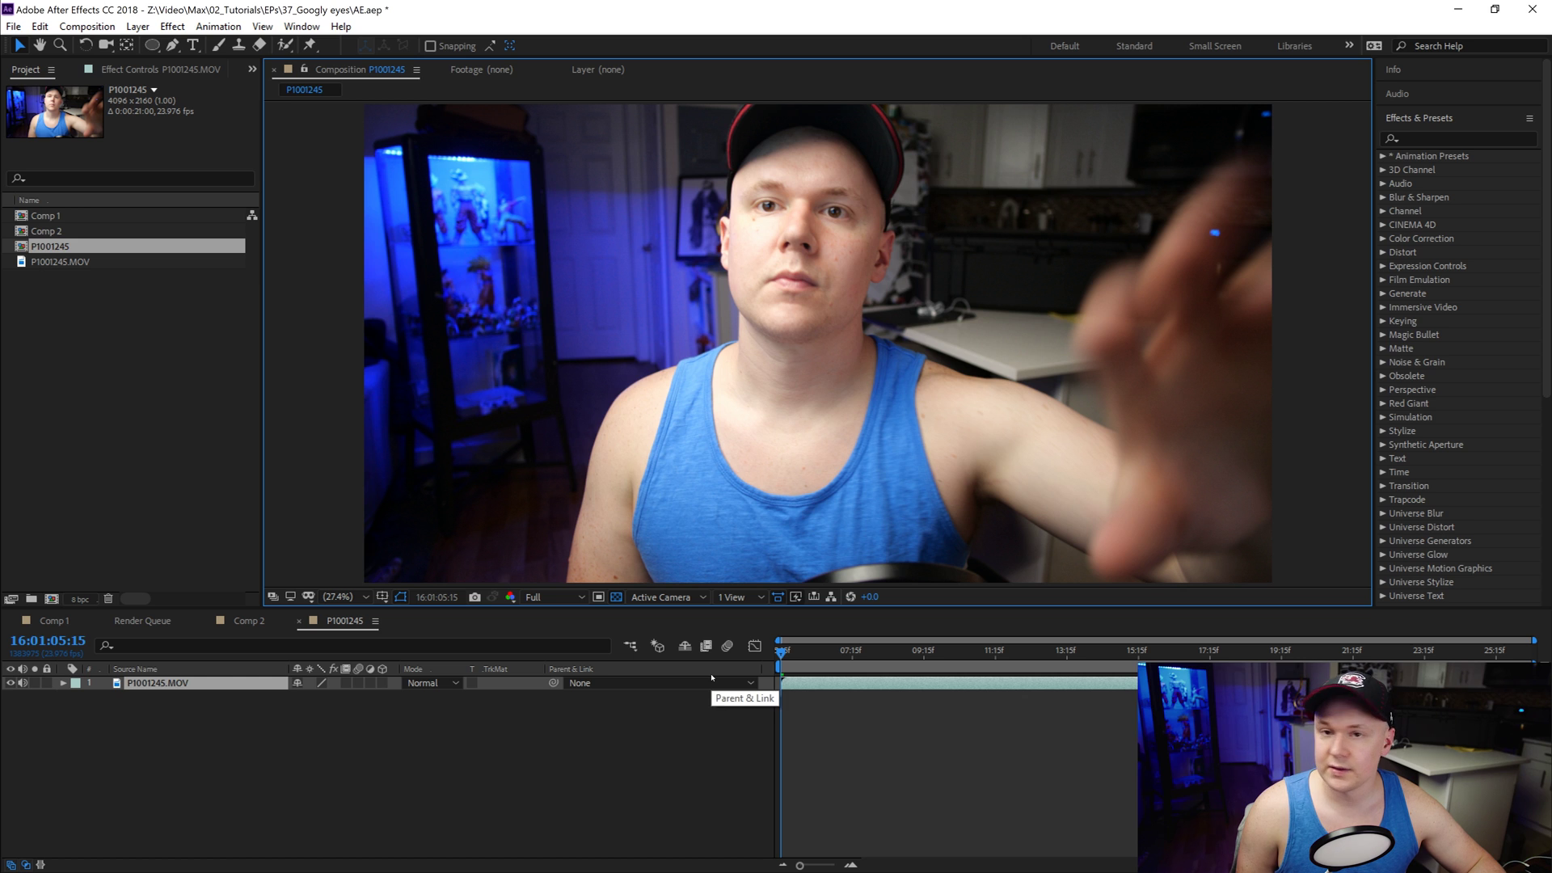
{"action": "key", "text": "space"}
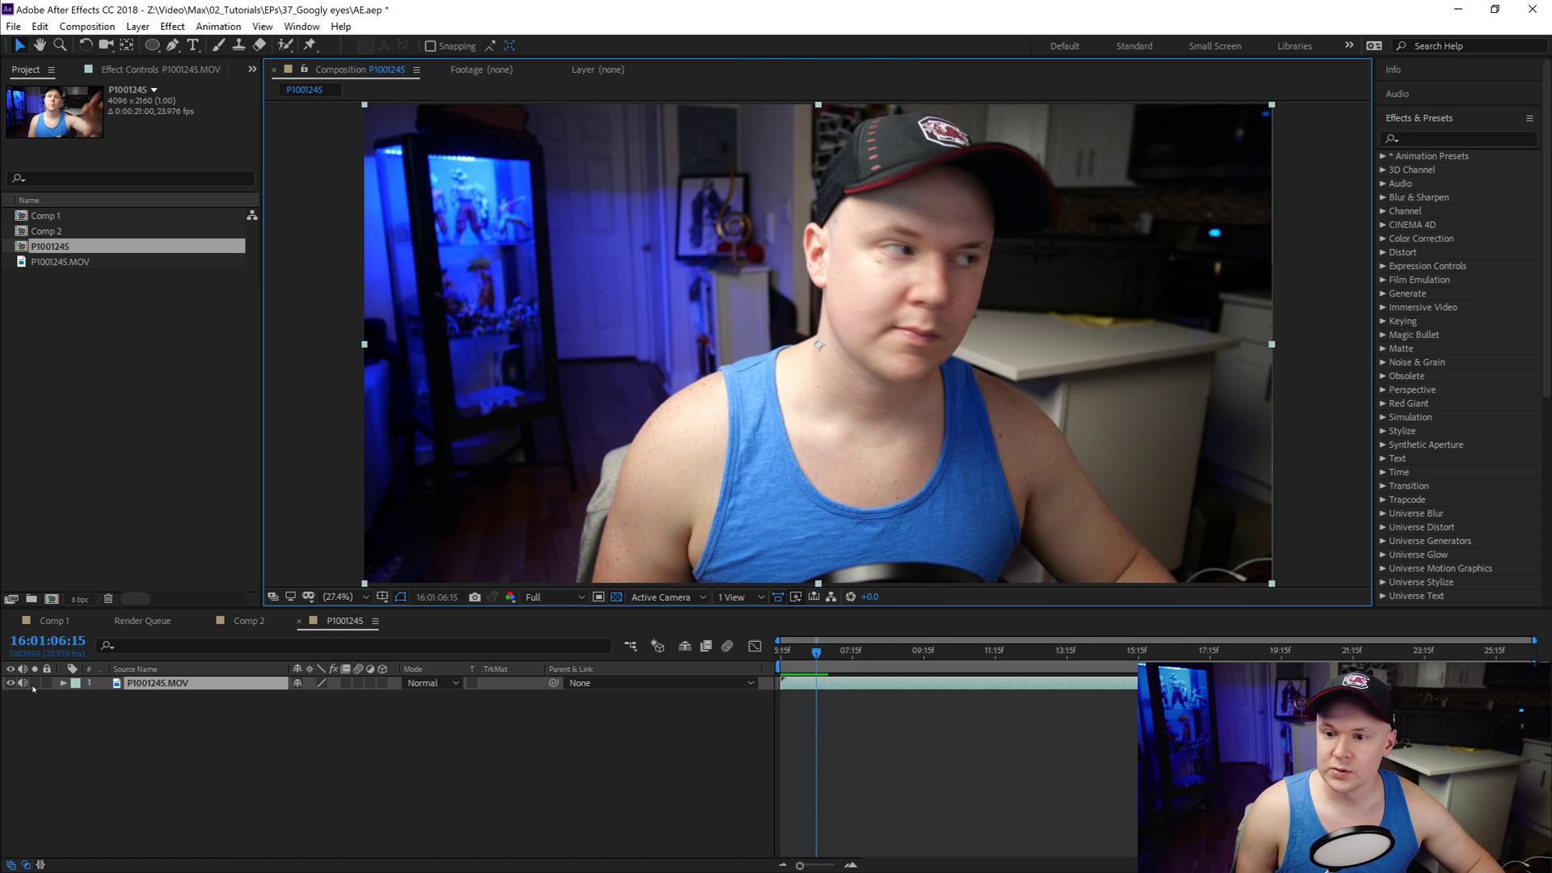
{"action": "left_click", "coordinate": [23, 683]}
{"action": "key", "text": "space"}
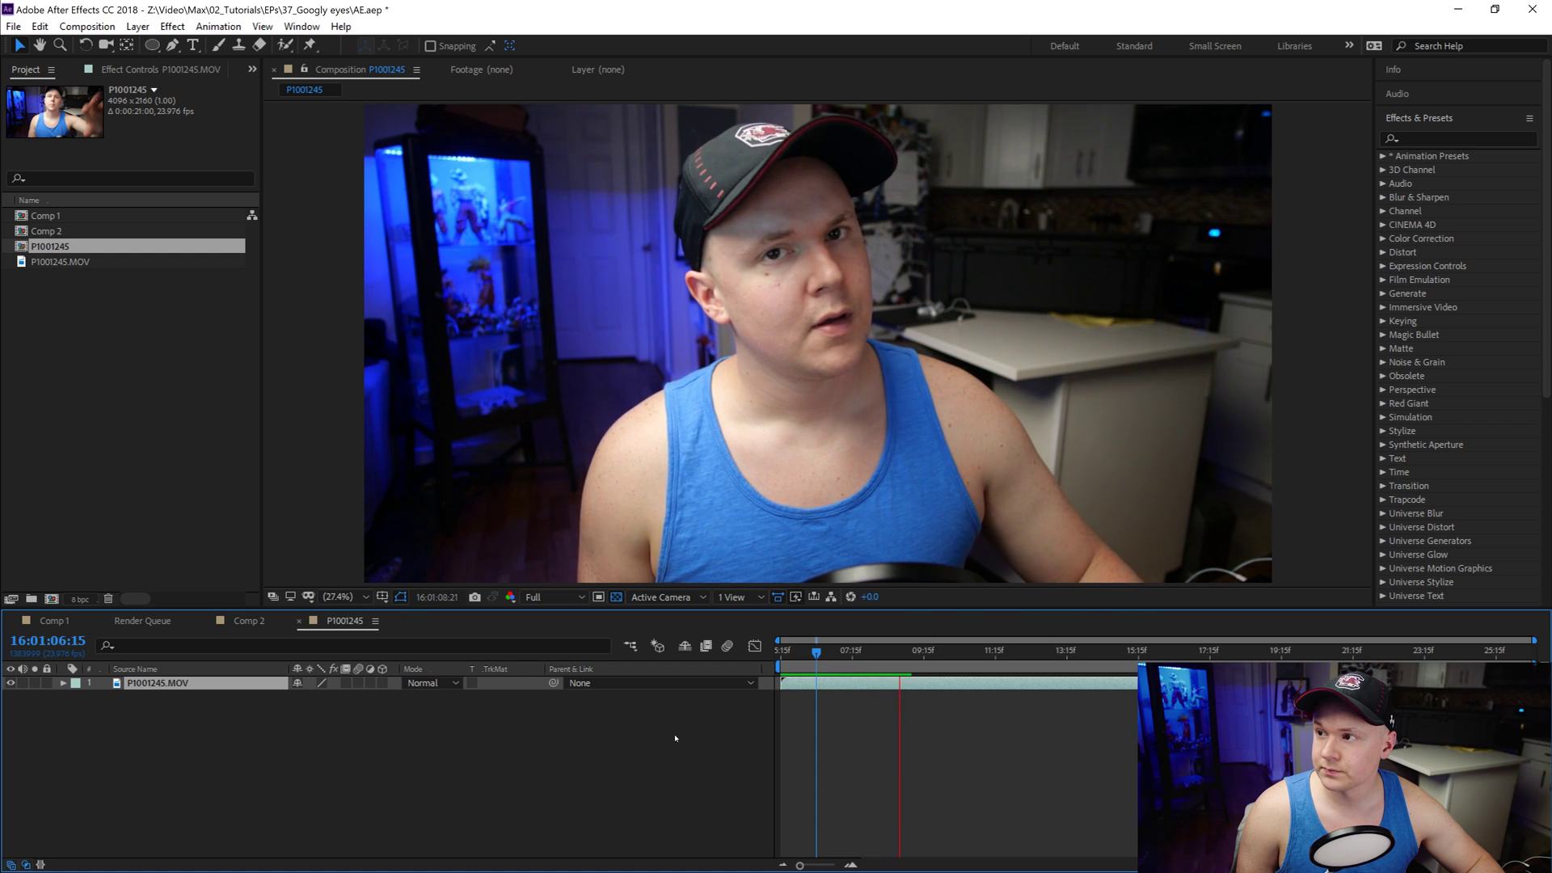
Step: Trim the start of the footage layer and work area to 16:01:09:06, and trim the composition to the work area
{"action": "left_click", "coordinate": [933, 652]}
{"action": "left_click_drag", "start_coordinate": [931, 653], "coordinate": [911, 709]}
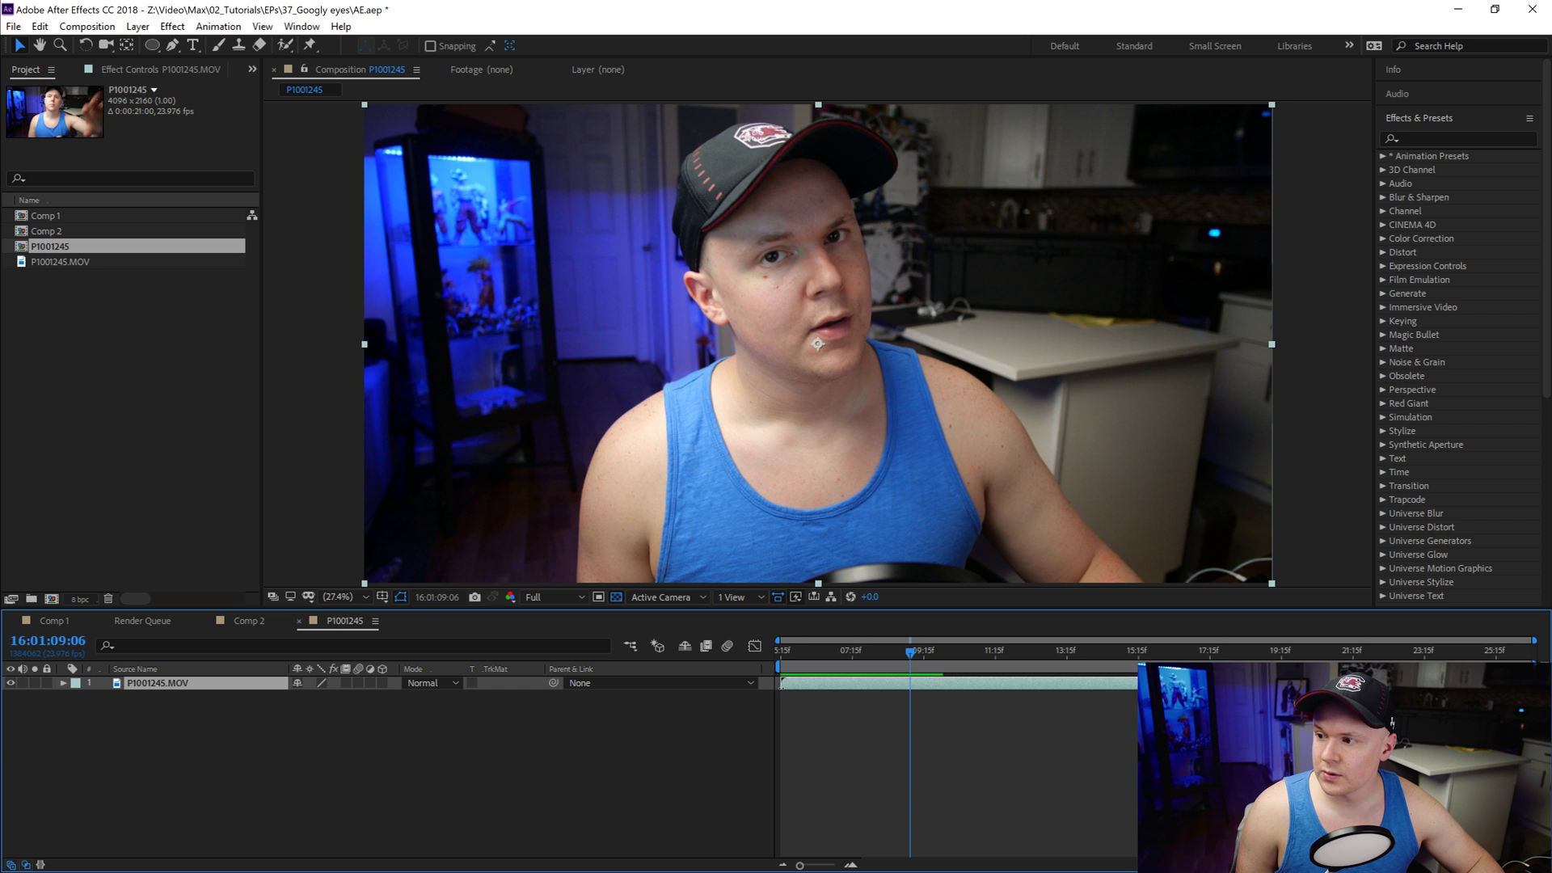
{"action": "left_click_drag", "start_coordinate": [781, 683], "coordinate": [907, 696]}
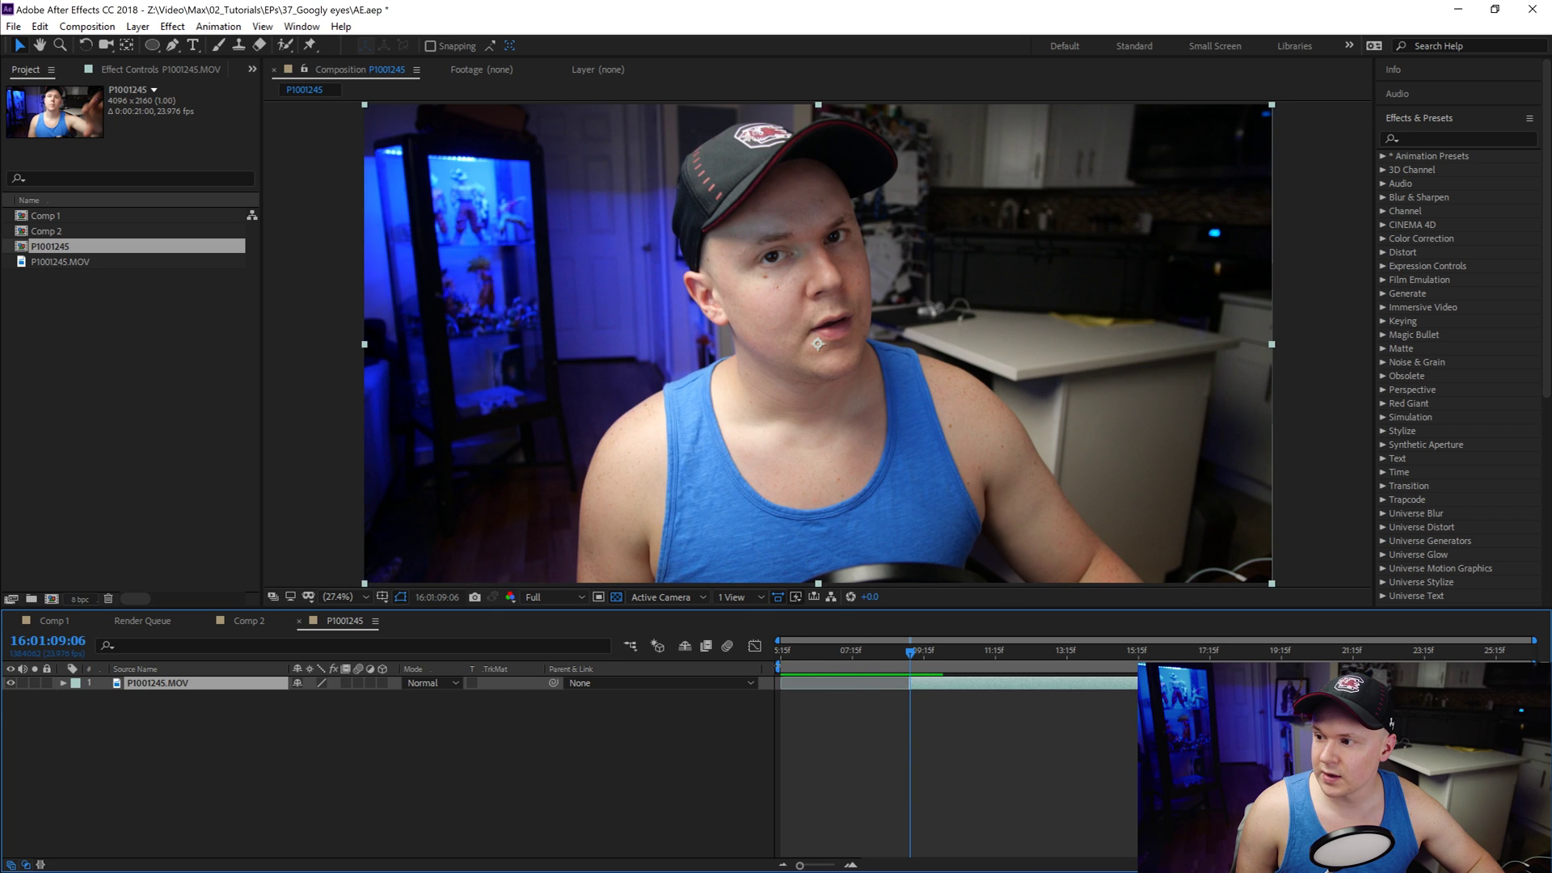
{"action": "left_click_drag", "start_coordinate": [777, 667], "coordinate": [906, 700]}
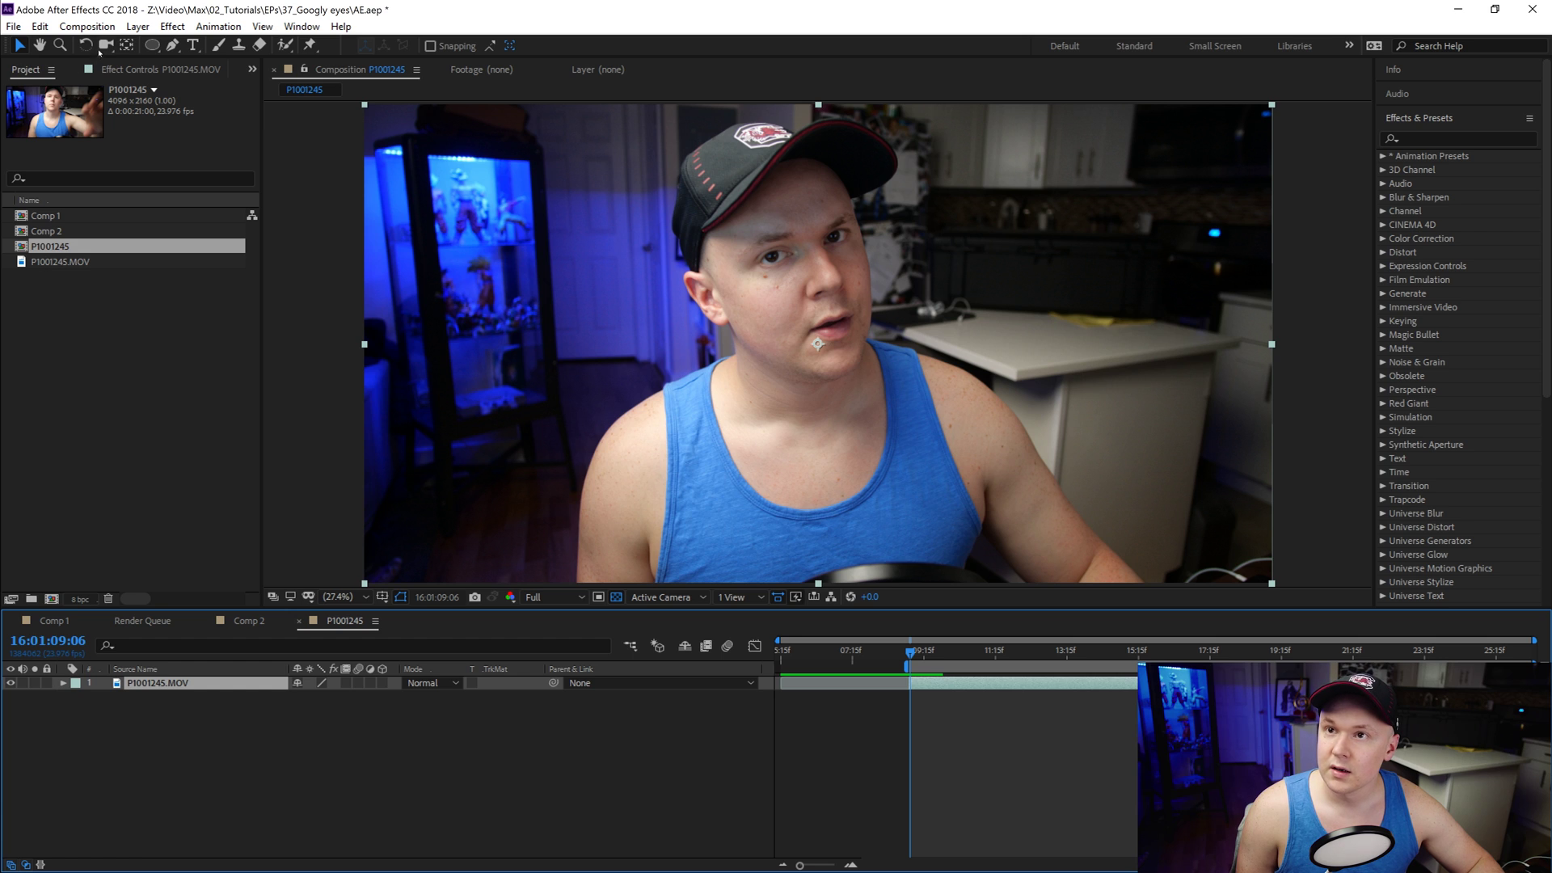
{"action": "left_click", "coordinate": [87, 27]}
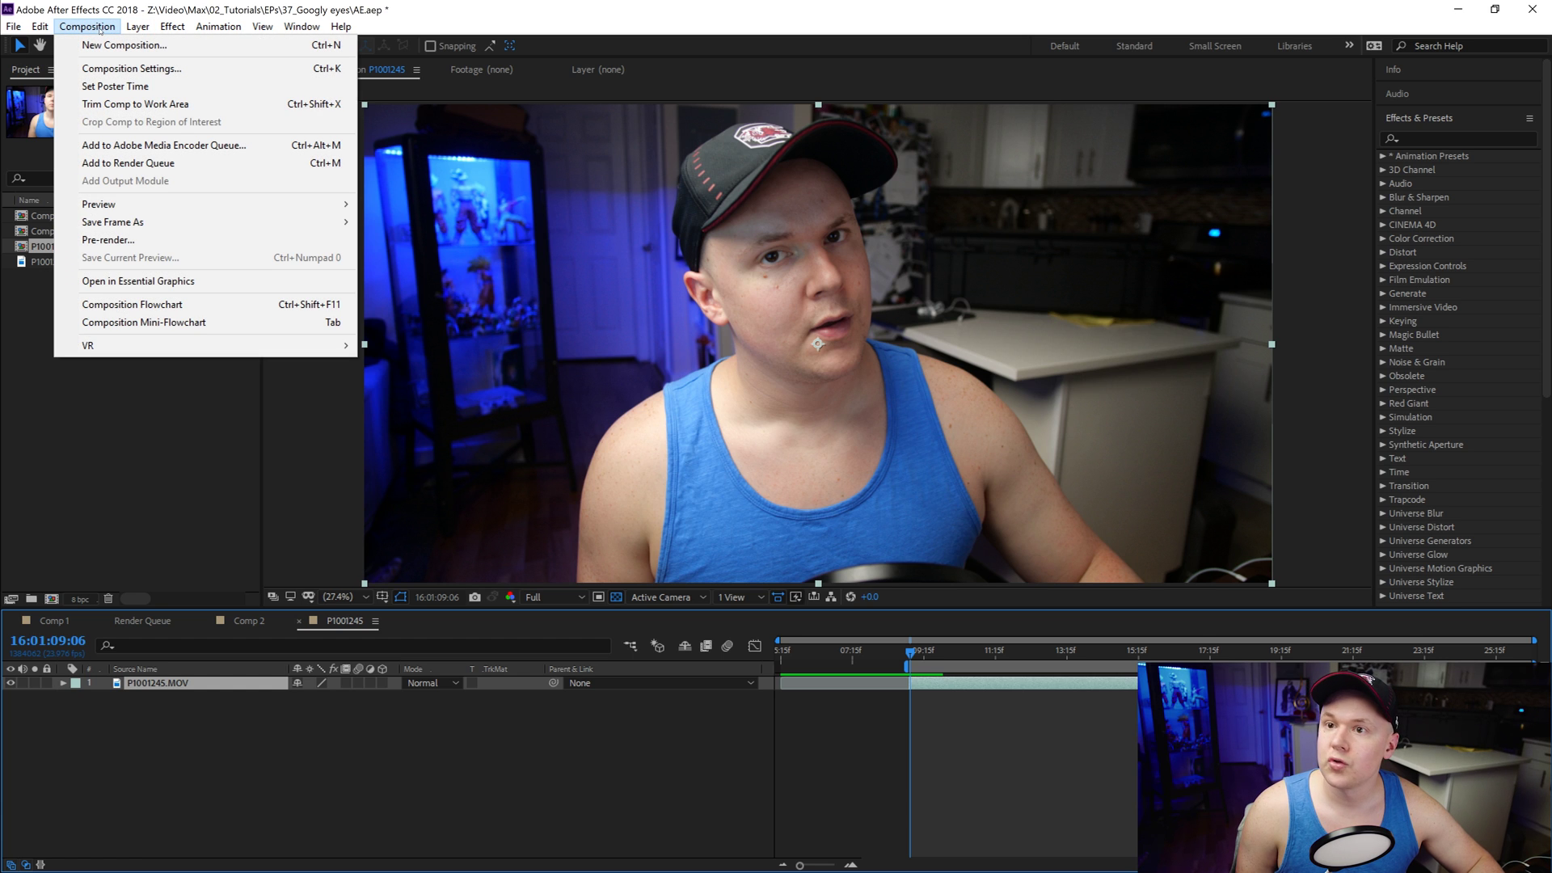
{"action": "left_click", "coordinate": [150, 105]}
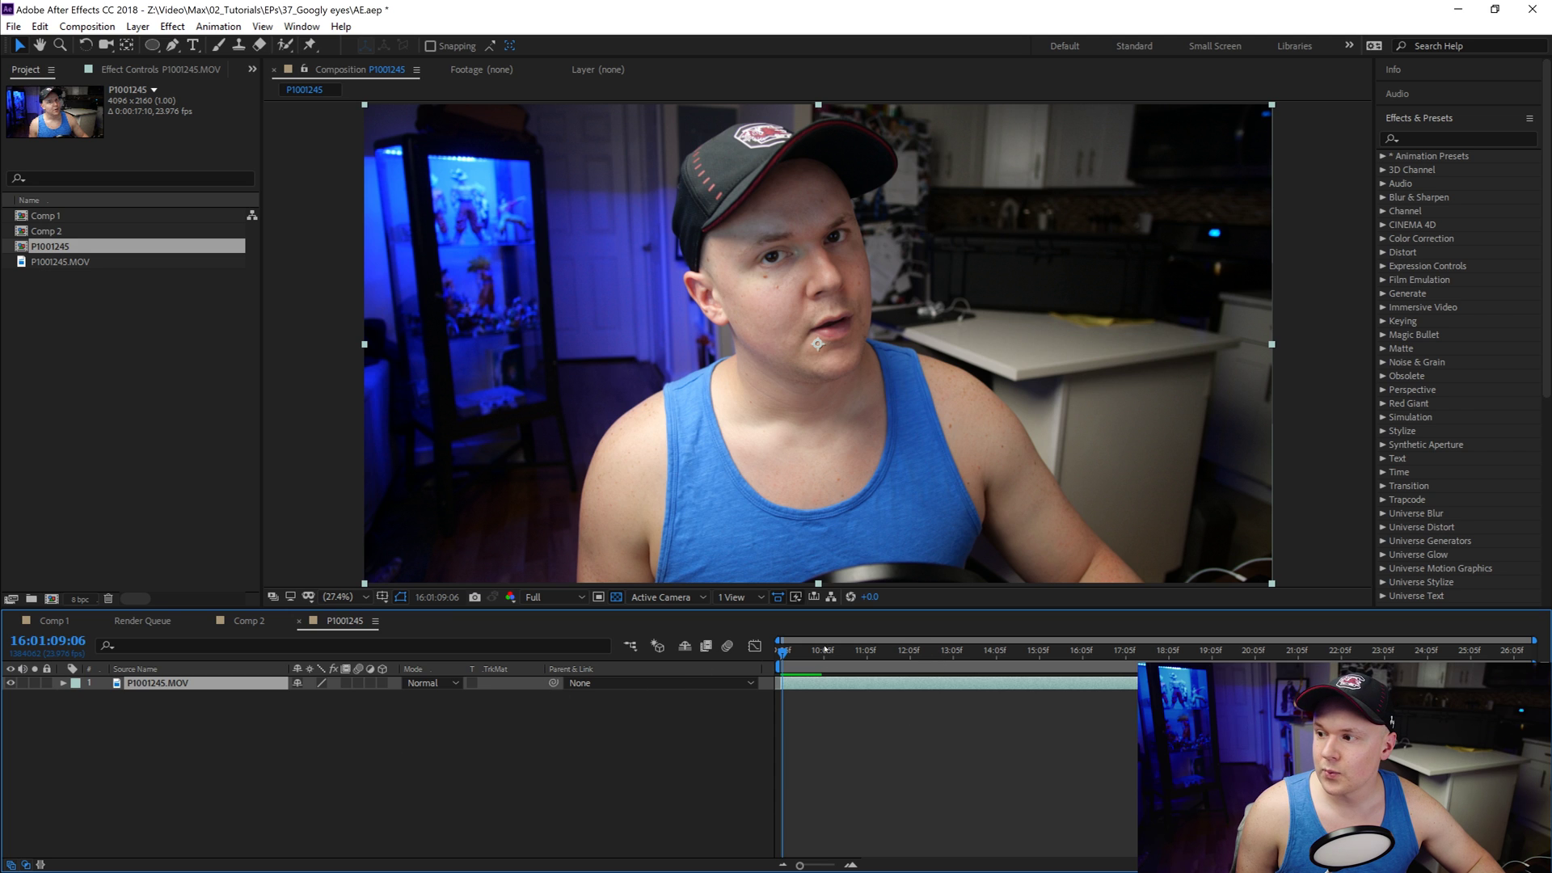
Step: Trim the end of the footage layer and work area to 16:01:21:07, and trim the composition to the work area
{"action": "left_click_drag", "start_coordinate": [782, 652], "coordinate": [1306, 705]}
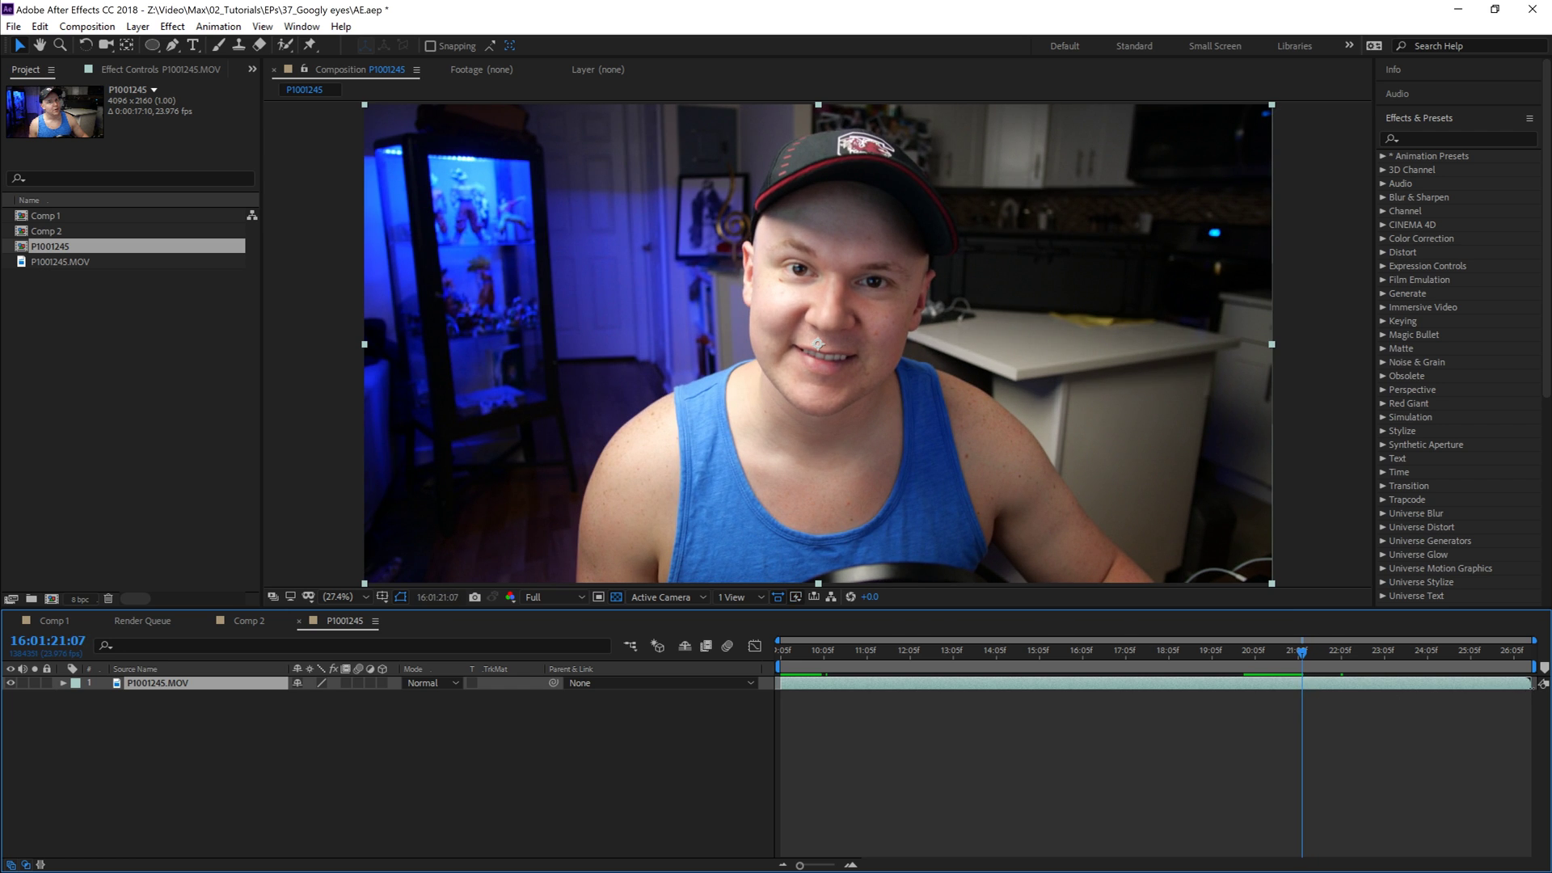
{"action": "key", "text": "alt+bracketright"}
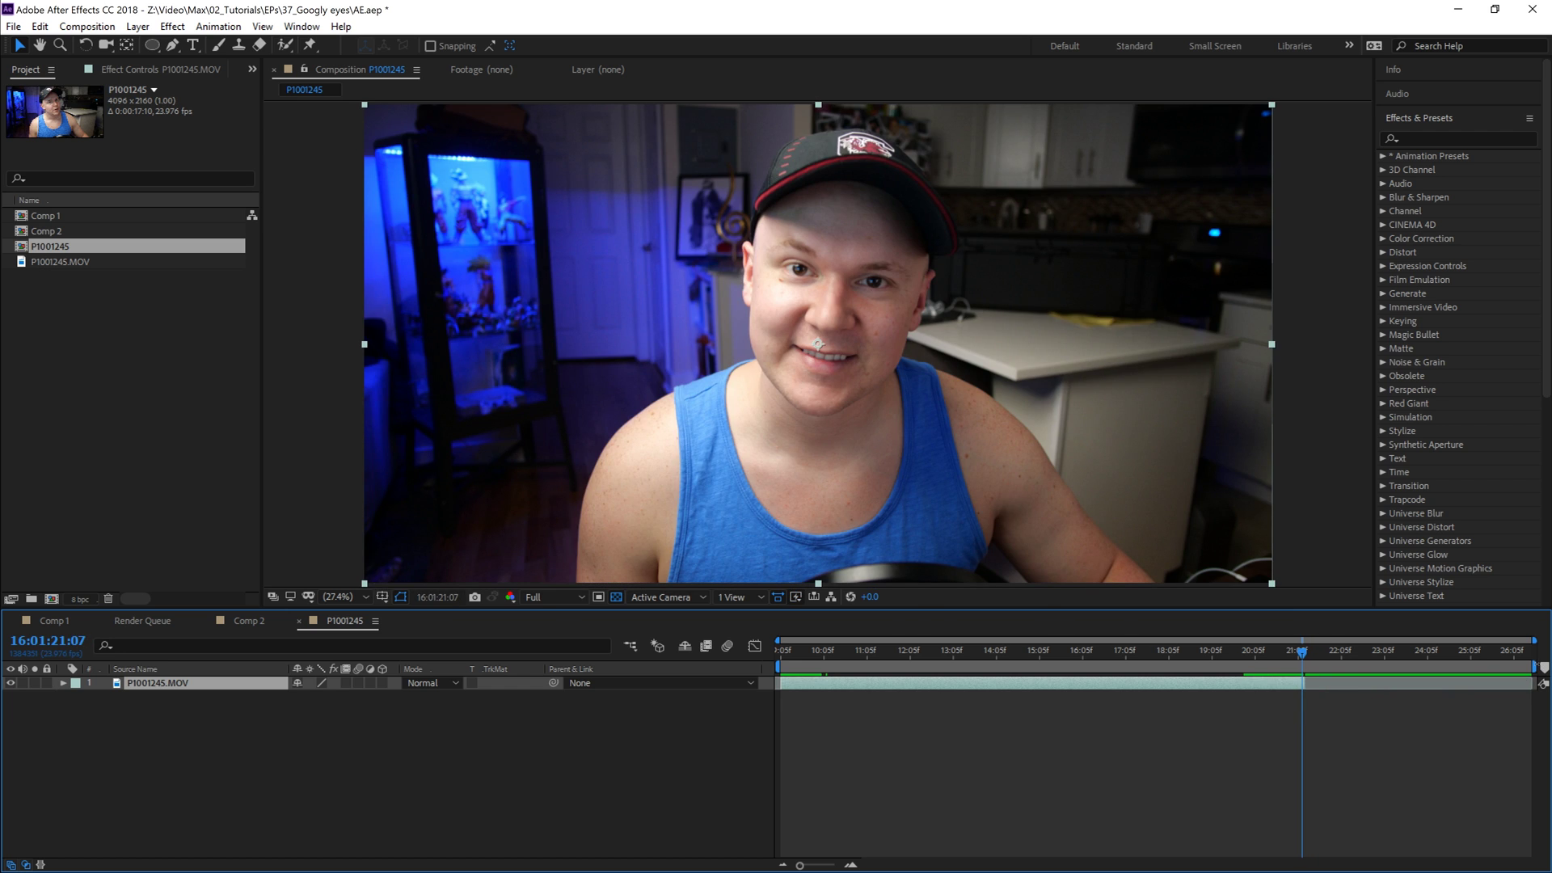
{"action": "mouse_move", "coordinate": [1534, 668]}
{"action": "left_mouse_down"}
{"action": "mouse_move", "coordinate": [1334, 671]}
{"action": "mouse_move", "coordinate": [1307, 688]}
{"action": "left_mouse_up"}
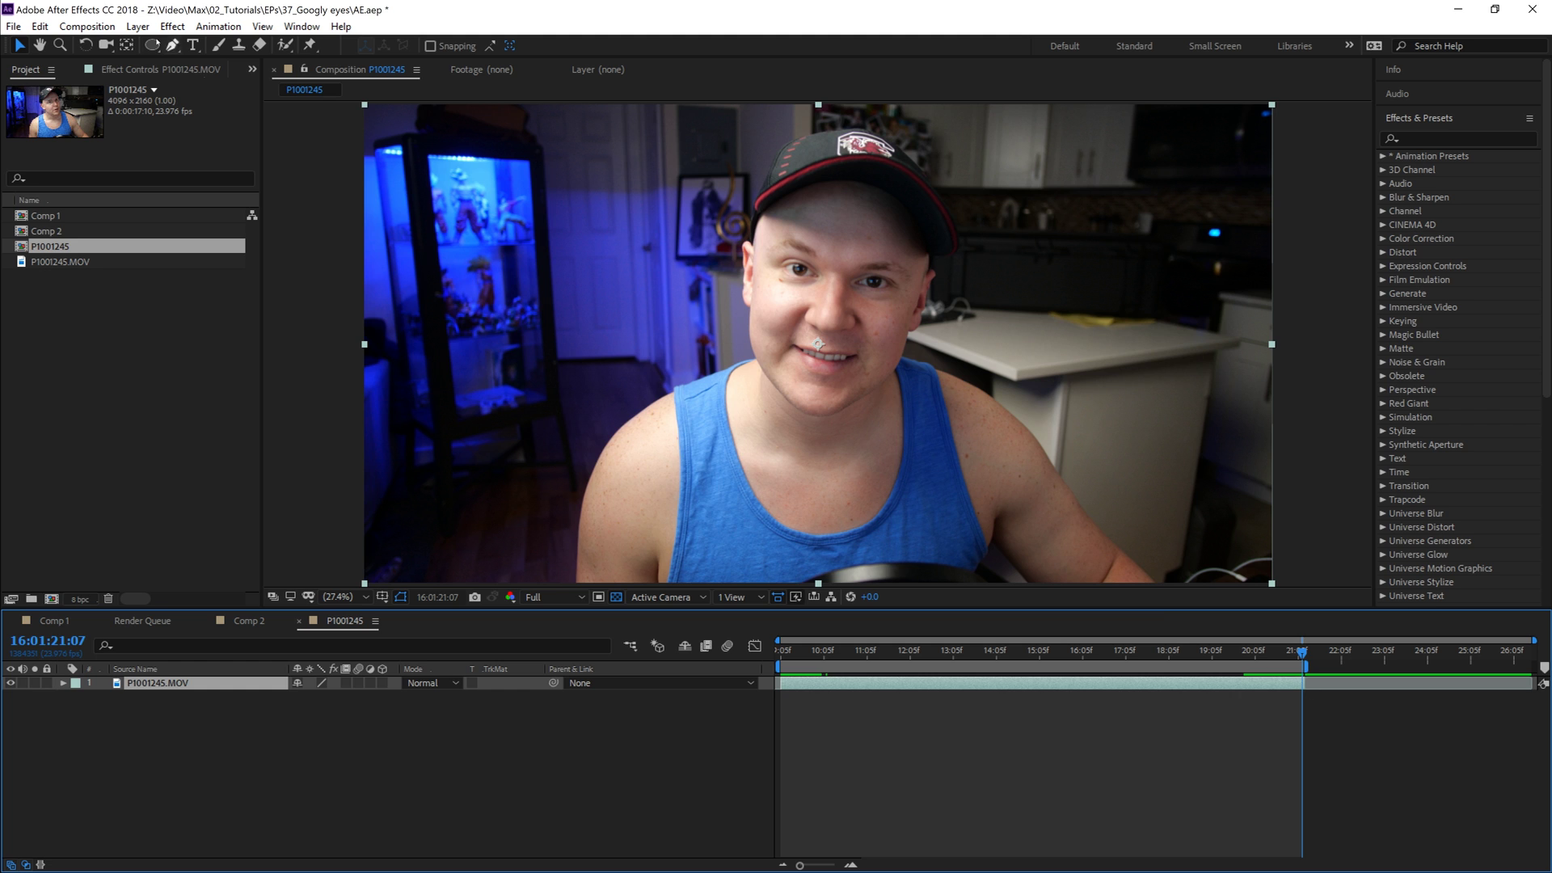
{"action": "left_click", "coordinate": [87, 27]}
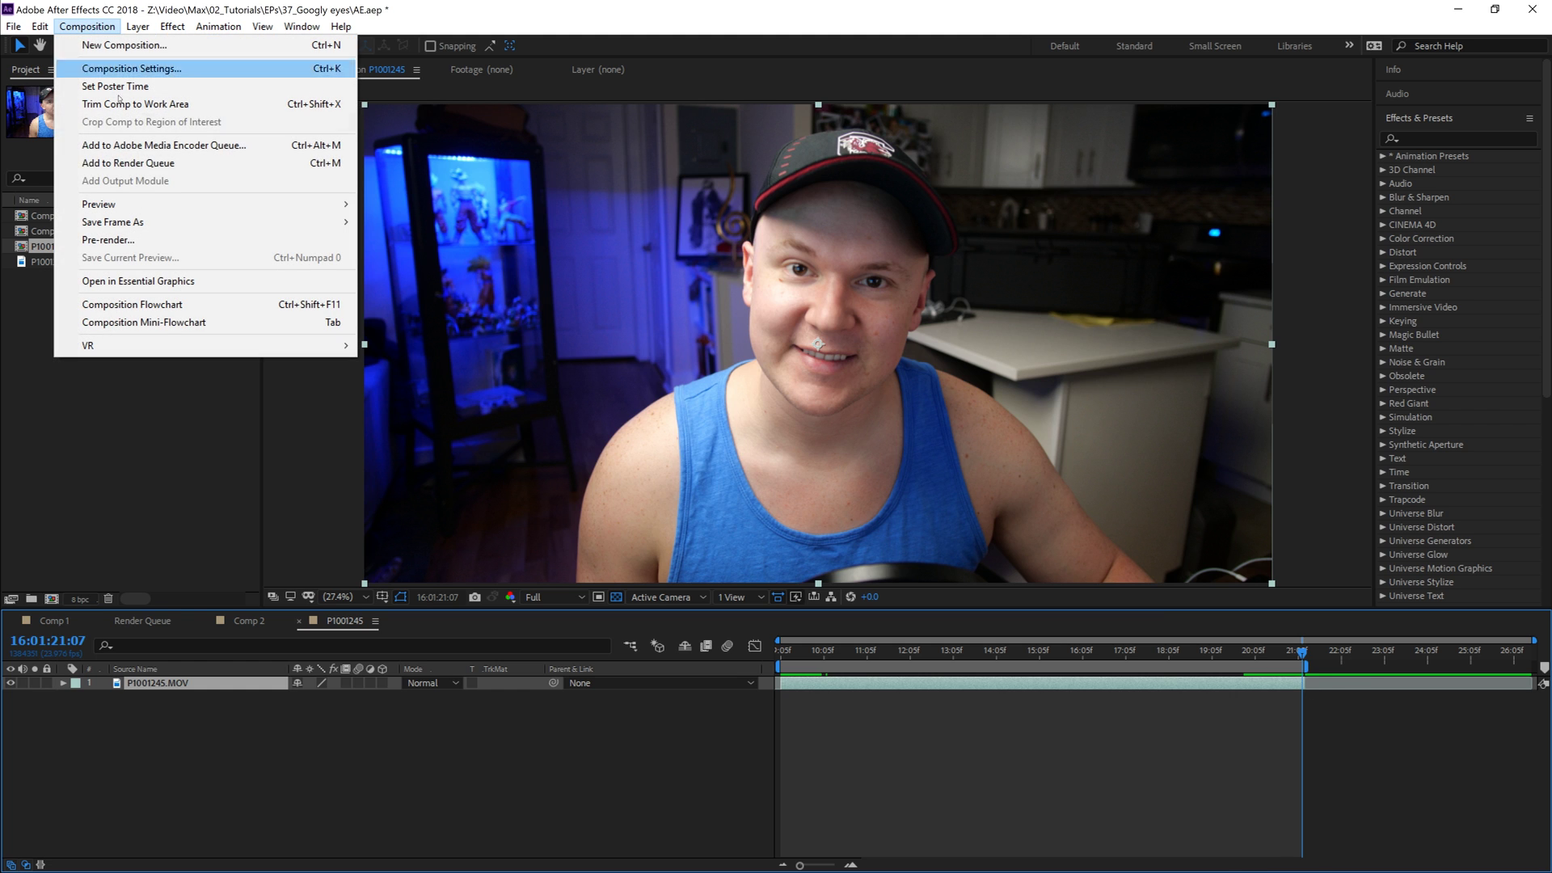
{"action": "left_click", "coordinate": [132, 107]}
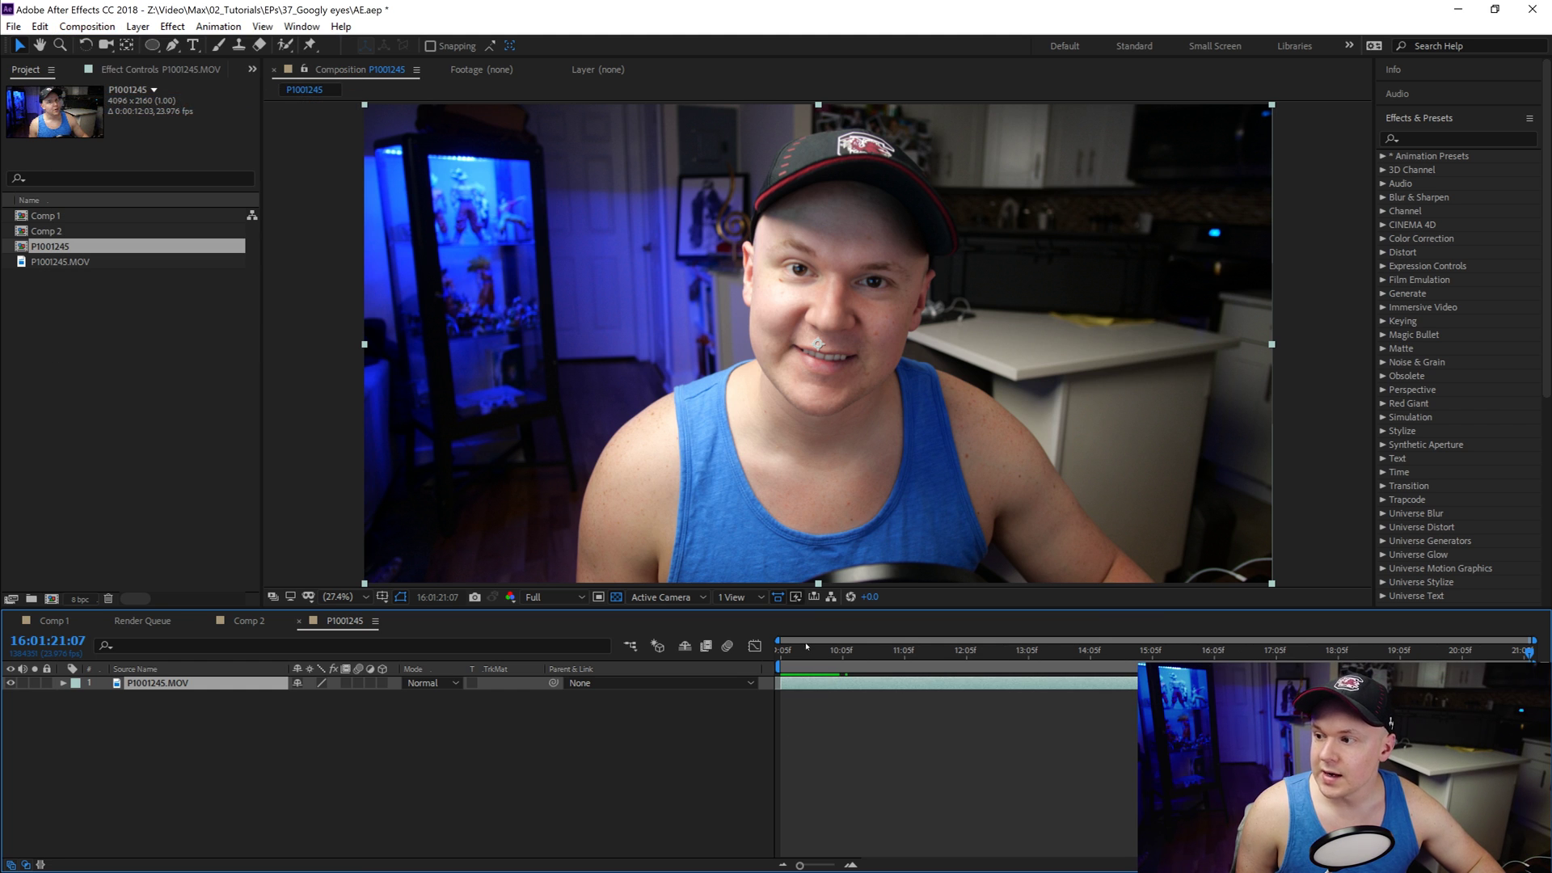
Step: Add a null object to the P1001245 composition and rename it "left eye"
{"action": "right_click", "coordinate": [127, 738]}
{"action": "mouse_move", "coordinate": [243, 558]}
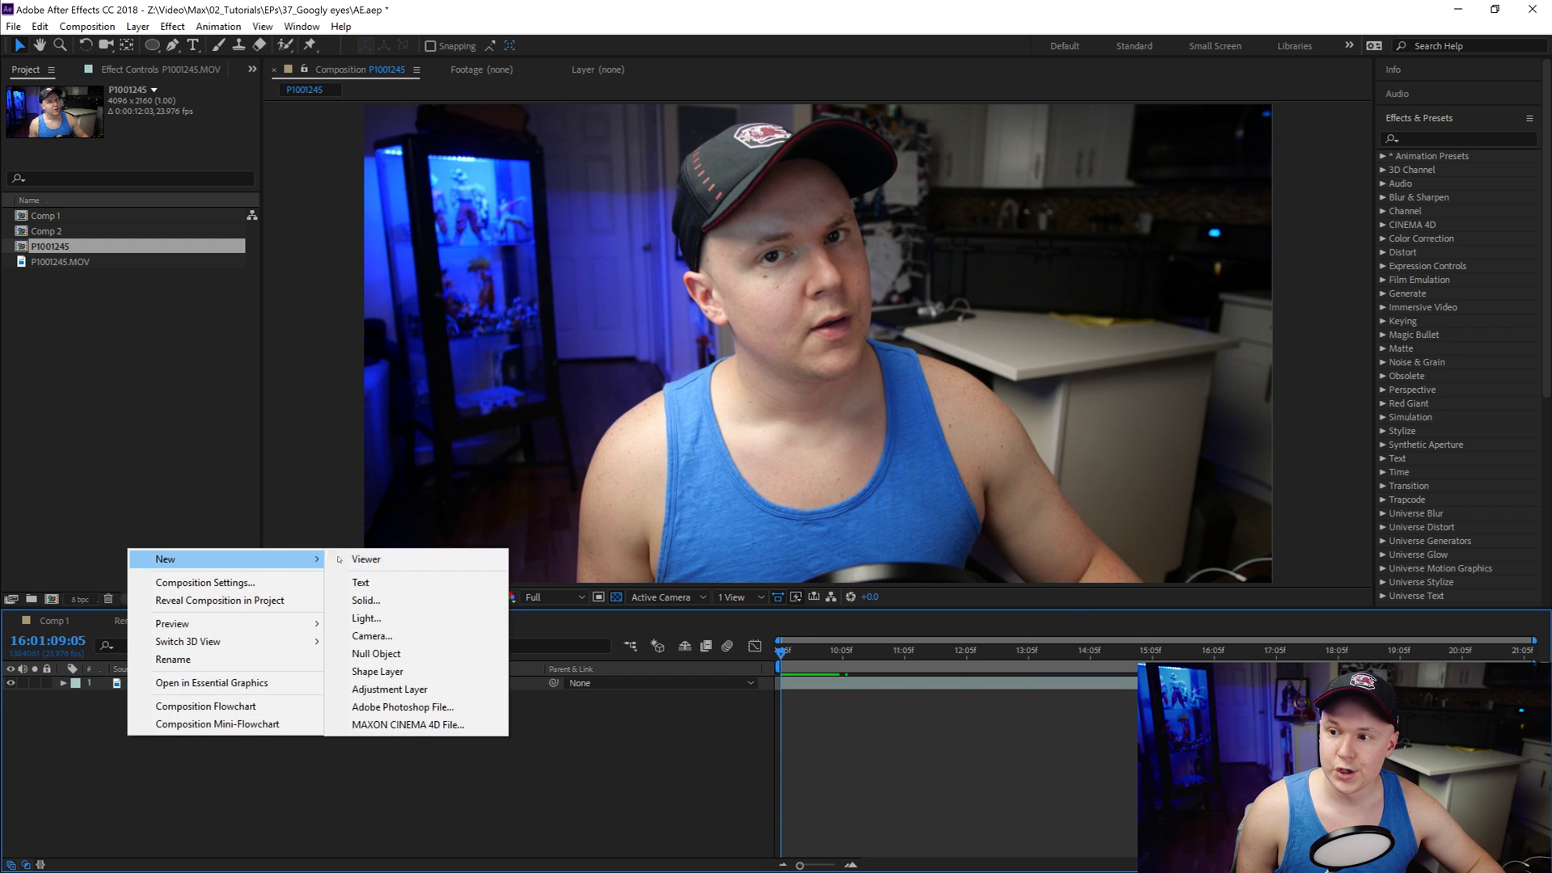
{"action": "left_click", "coordinate": [406, 658]}
{"action": "right_click", "coordinate": [157, 684]}
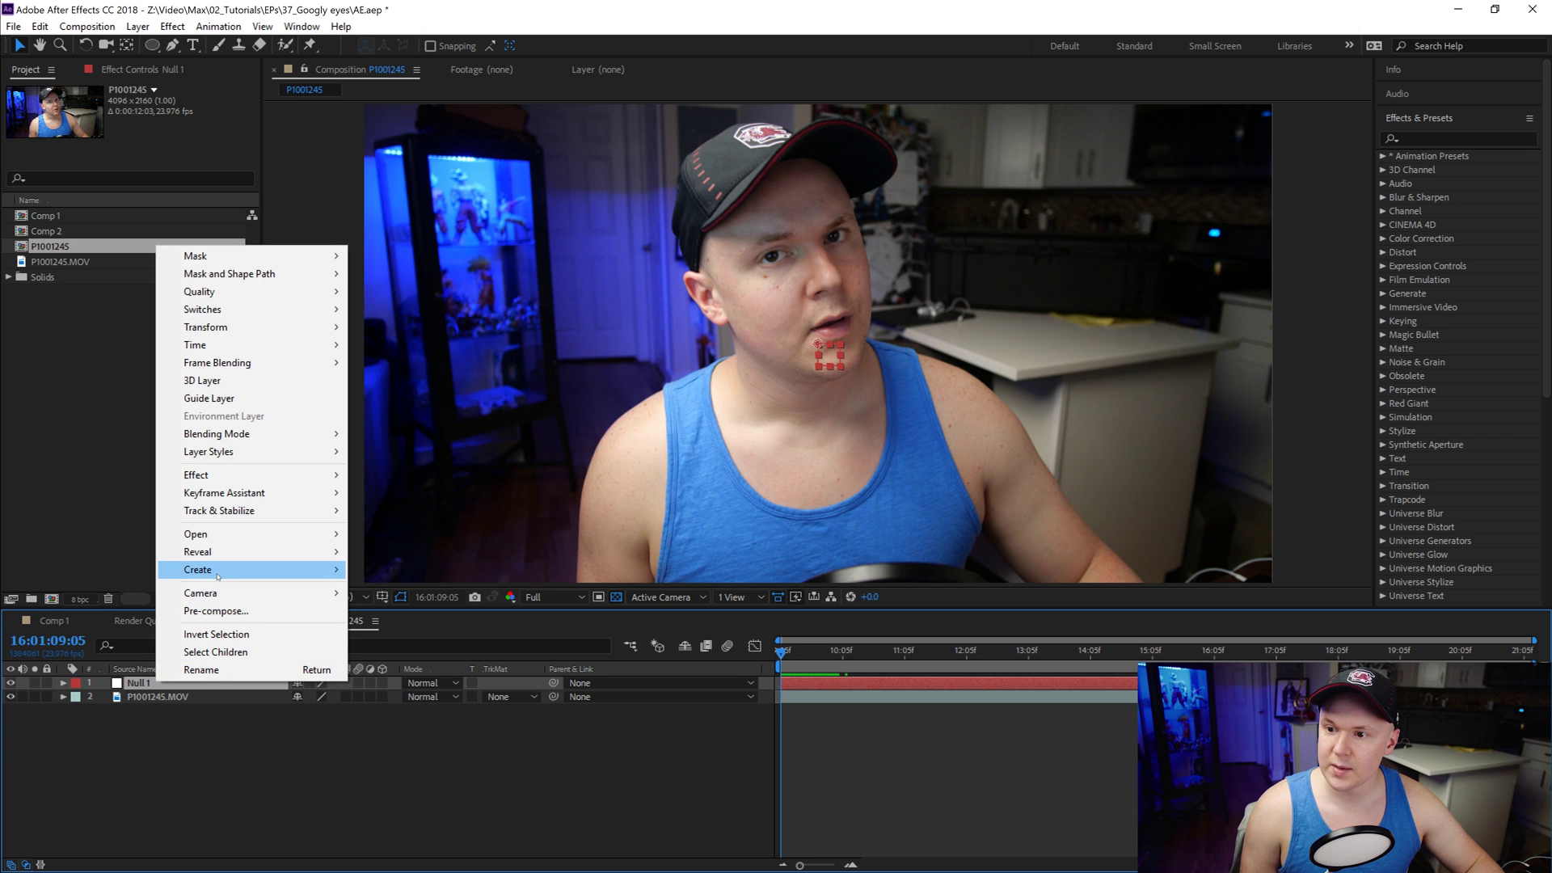
{"action": "left_click", "coordinate": [215, 670]}
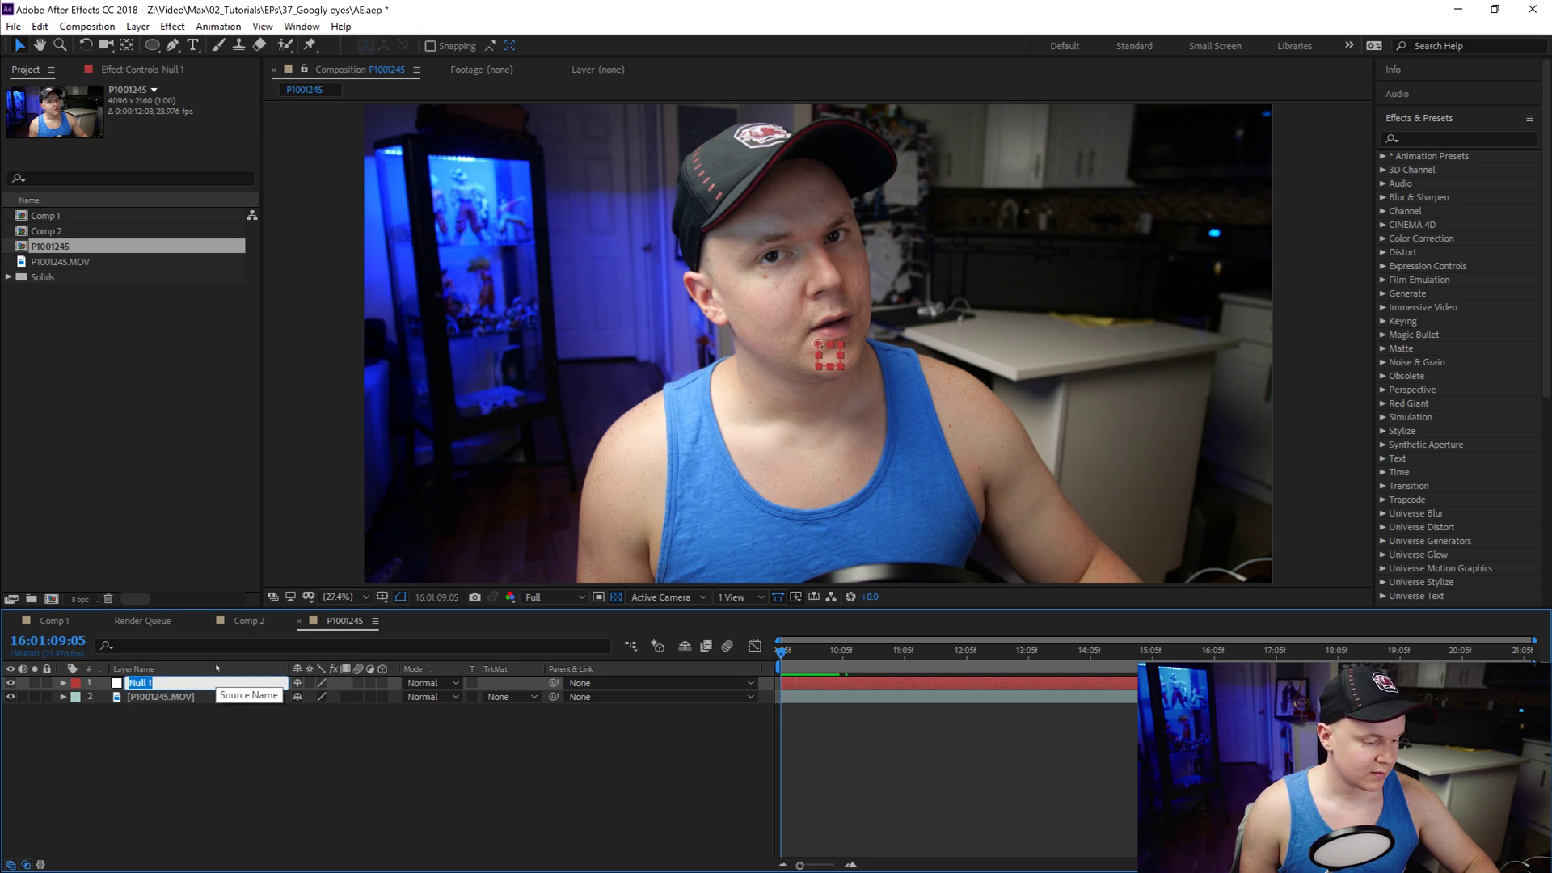
{"action": "type", "text": "left e"}
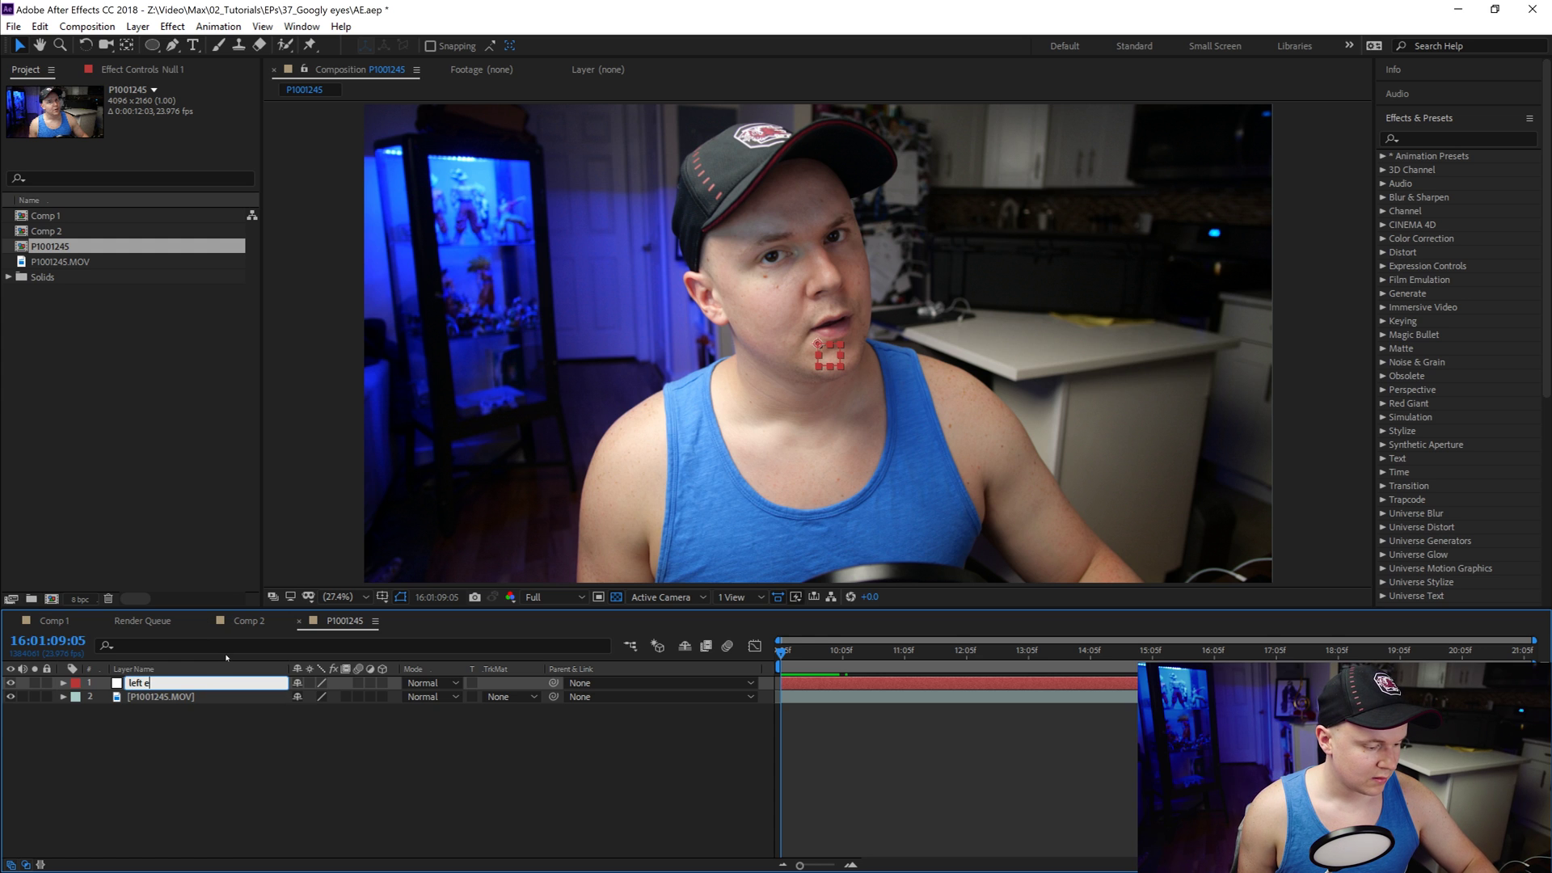
{"action": "type", "text": "ye"}
{"action": "key", "text": "Return"}
Step: Open the P1001245.MOV layer in its Layer view and apply Track Motion to it
{"action": "double_click", "coordinate": [178, 696]}
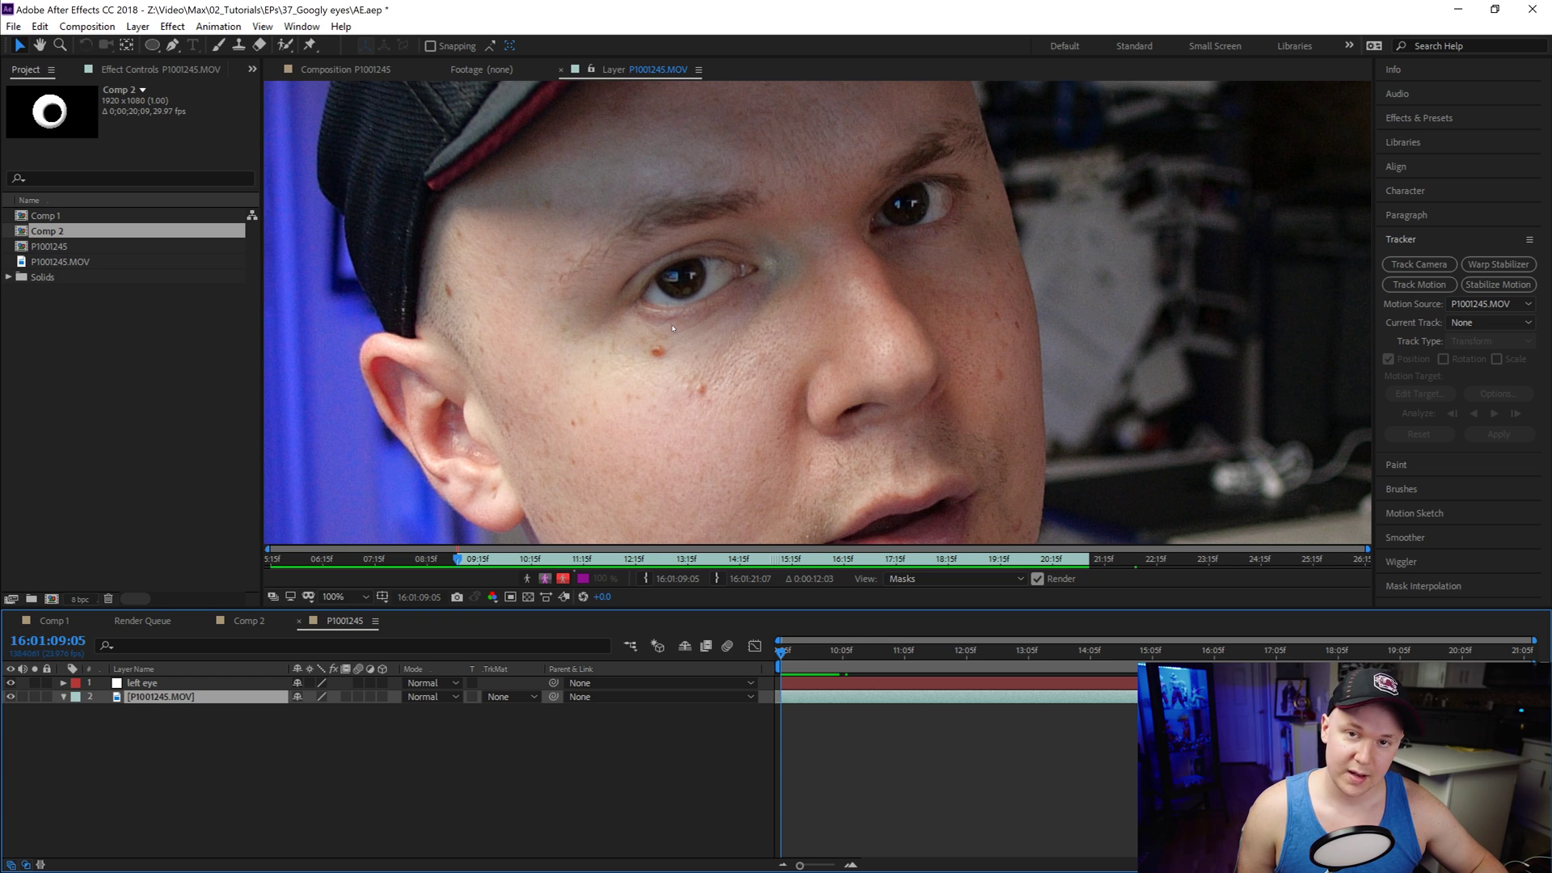
{"action": "left_click", "coordinate": [276, 798]}
{"action": "right_click", "coordinate": [157, 696]}
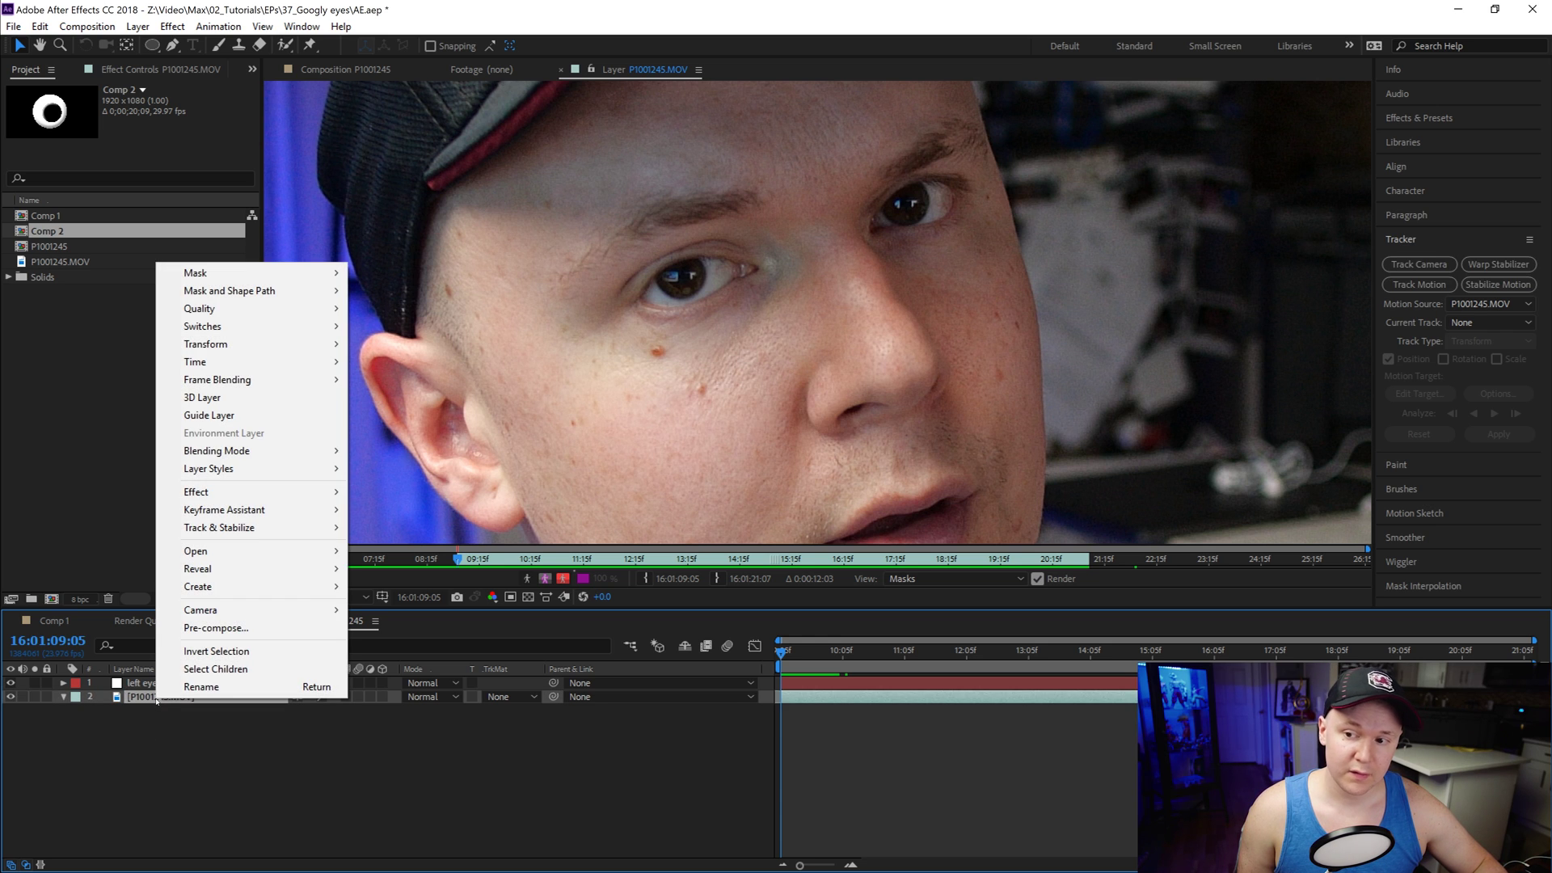
{"action": "mouse_move", "coordinate": [243, 527]}
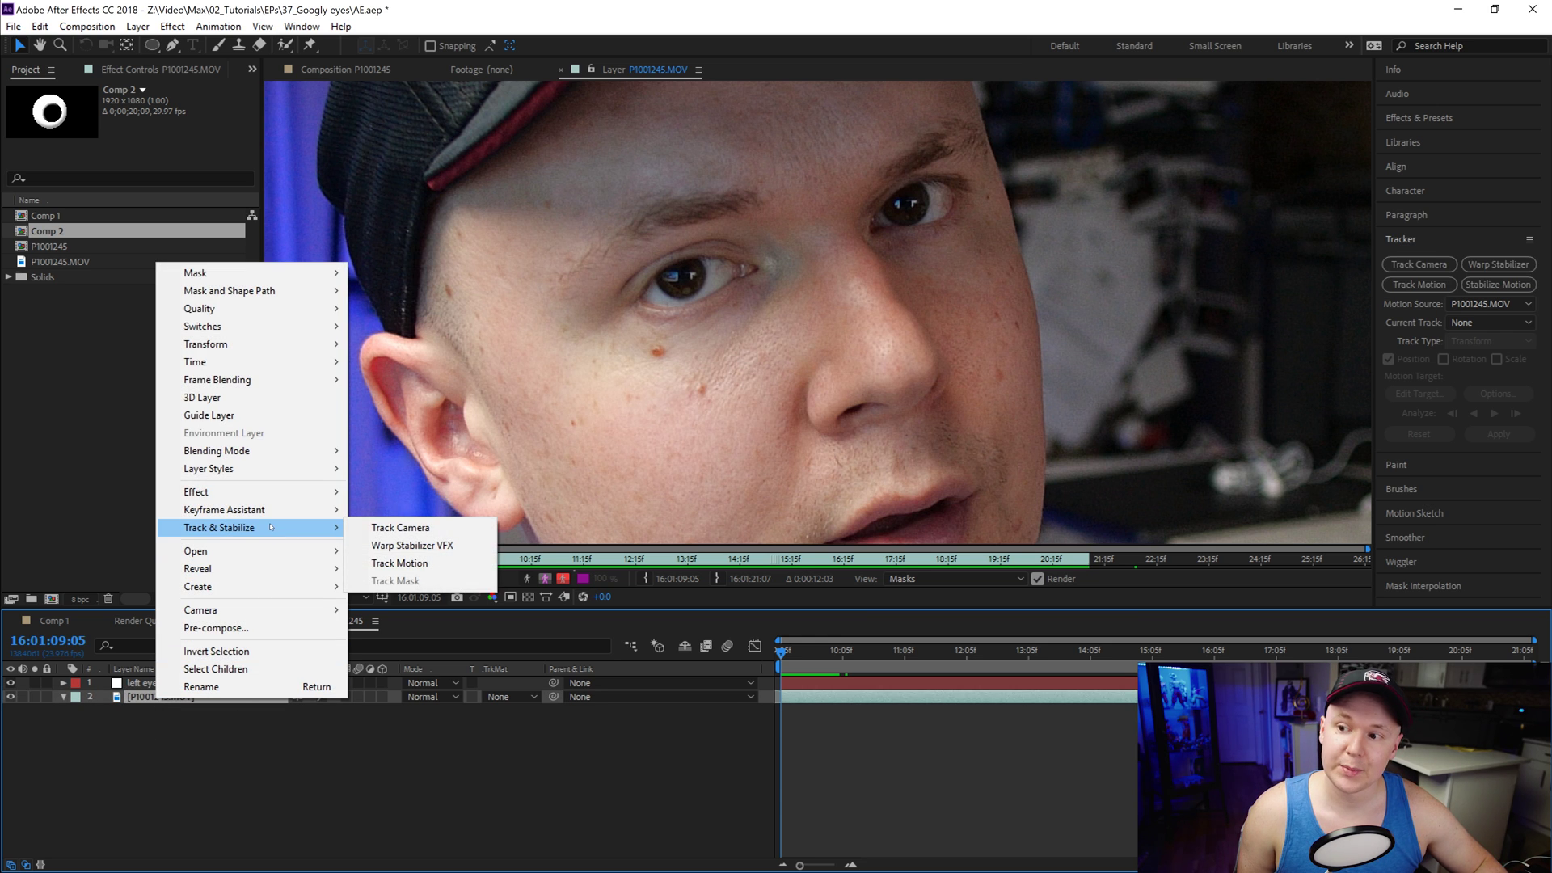
{"action": "left_click", "coordinate": [415, 564]}
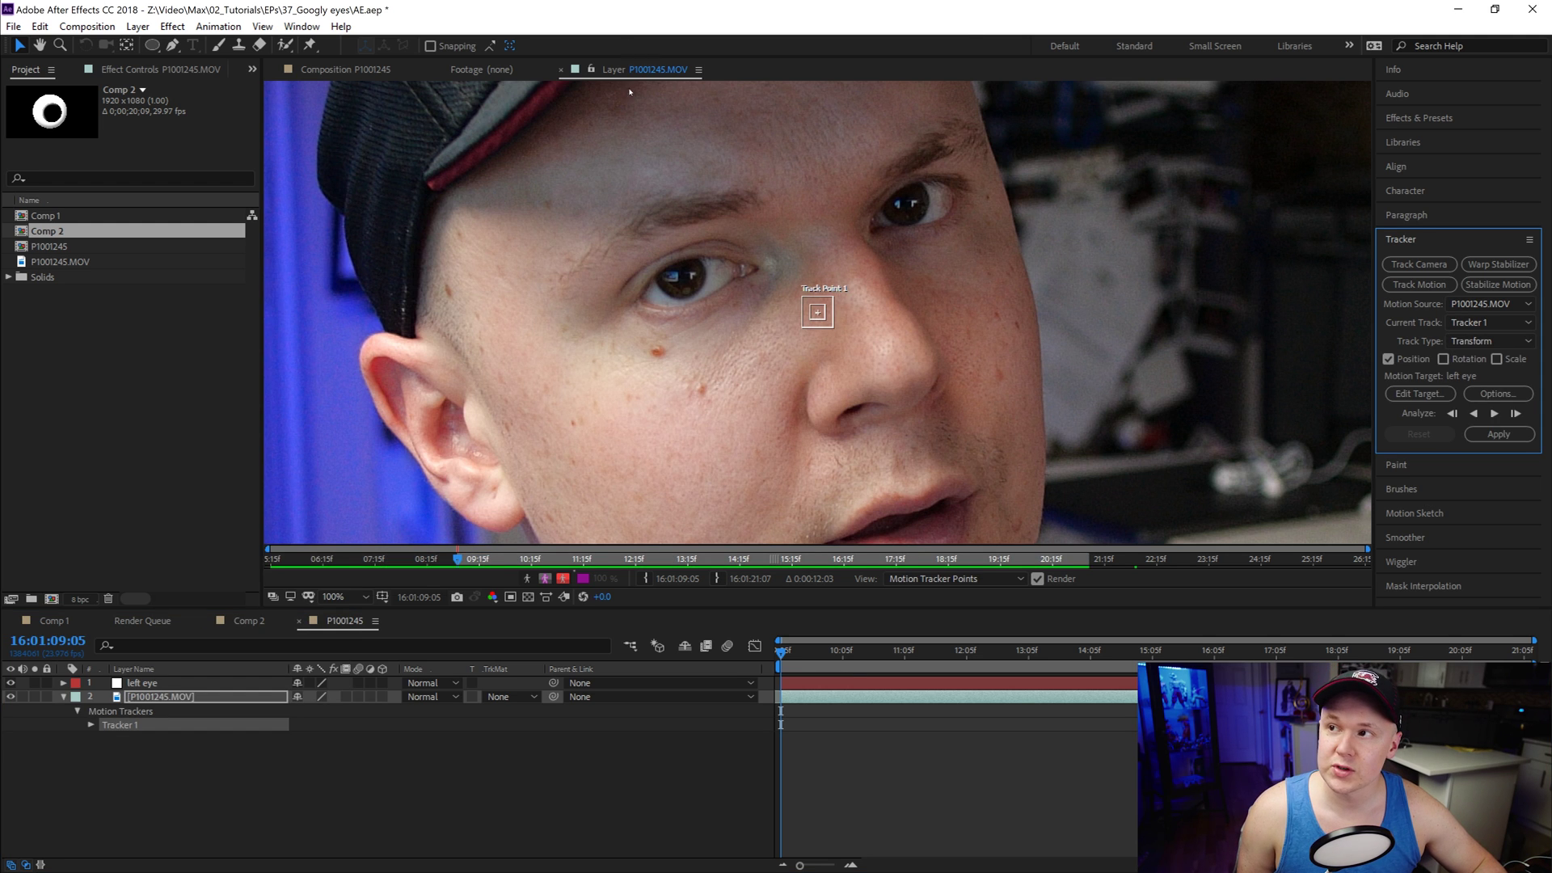
{"action": "left_click", "coordinate": [354, 72]}
{"action": "left_click", "coordinate": [647, 69]}
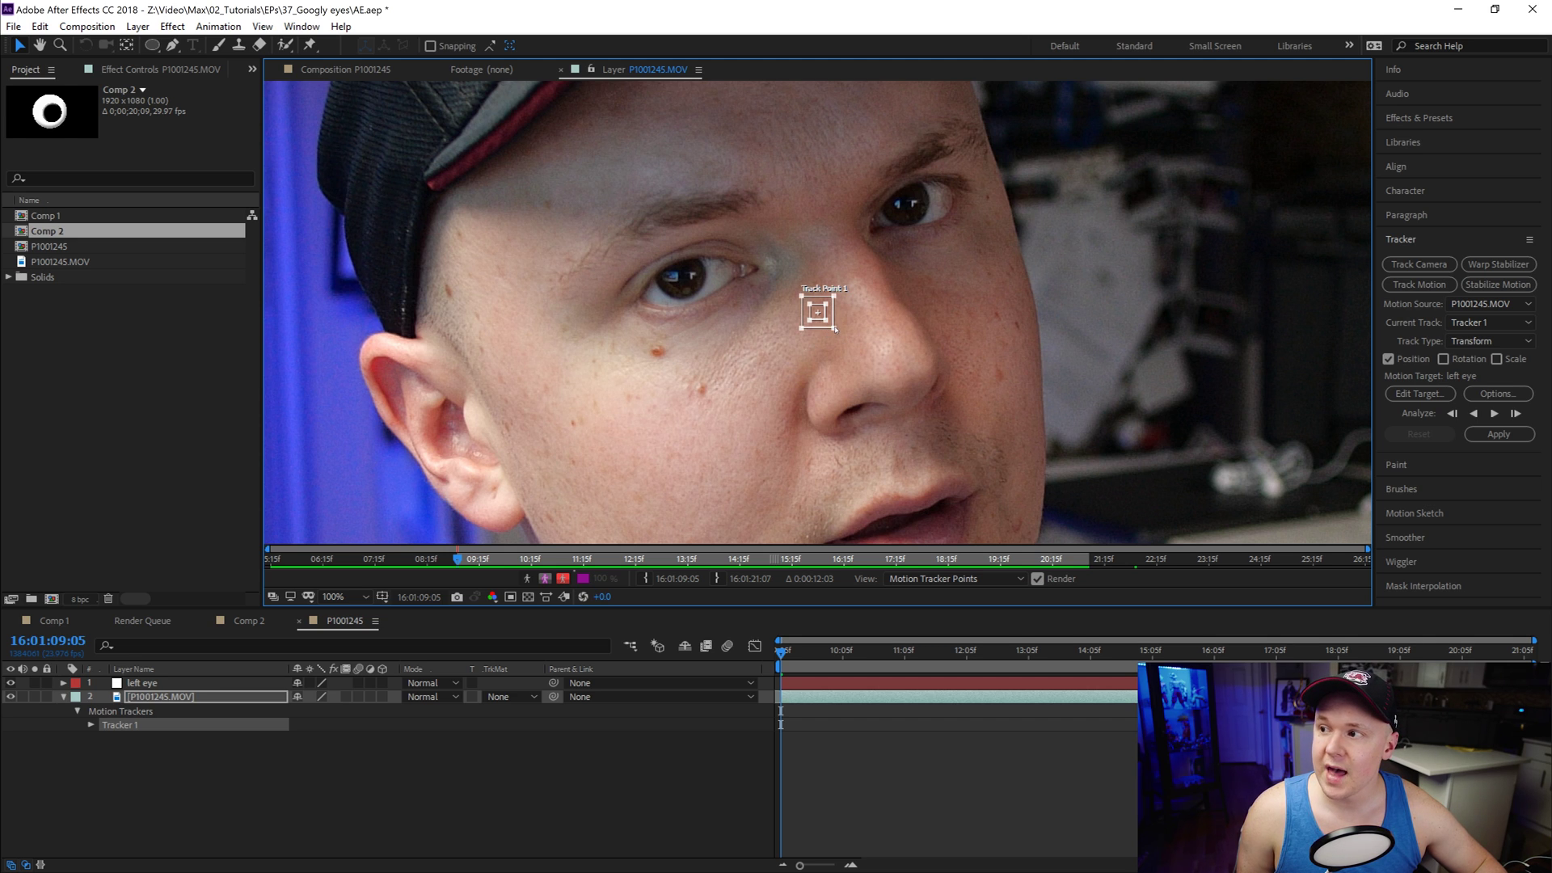
Step: Position Track Point 1 over the eye nearer the blue cabinet, and enlarge its search and feature regions around the eye and eyebrow
{"action": "left_click_drag", "start_coordinate": [835, 329], "coordinate": [877, 370]}
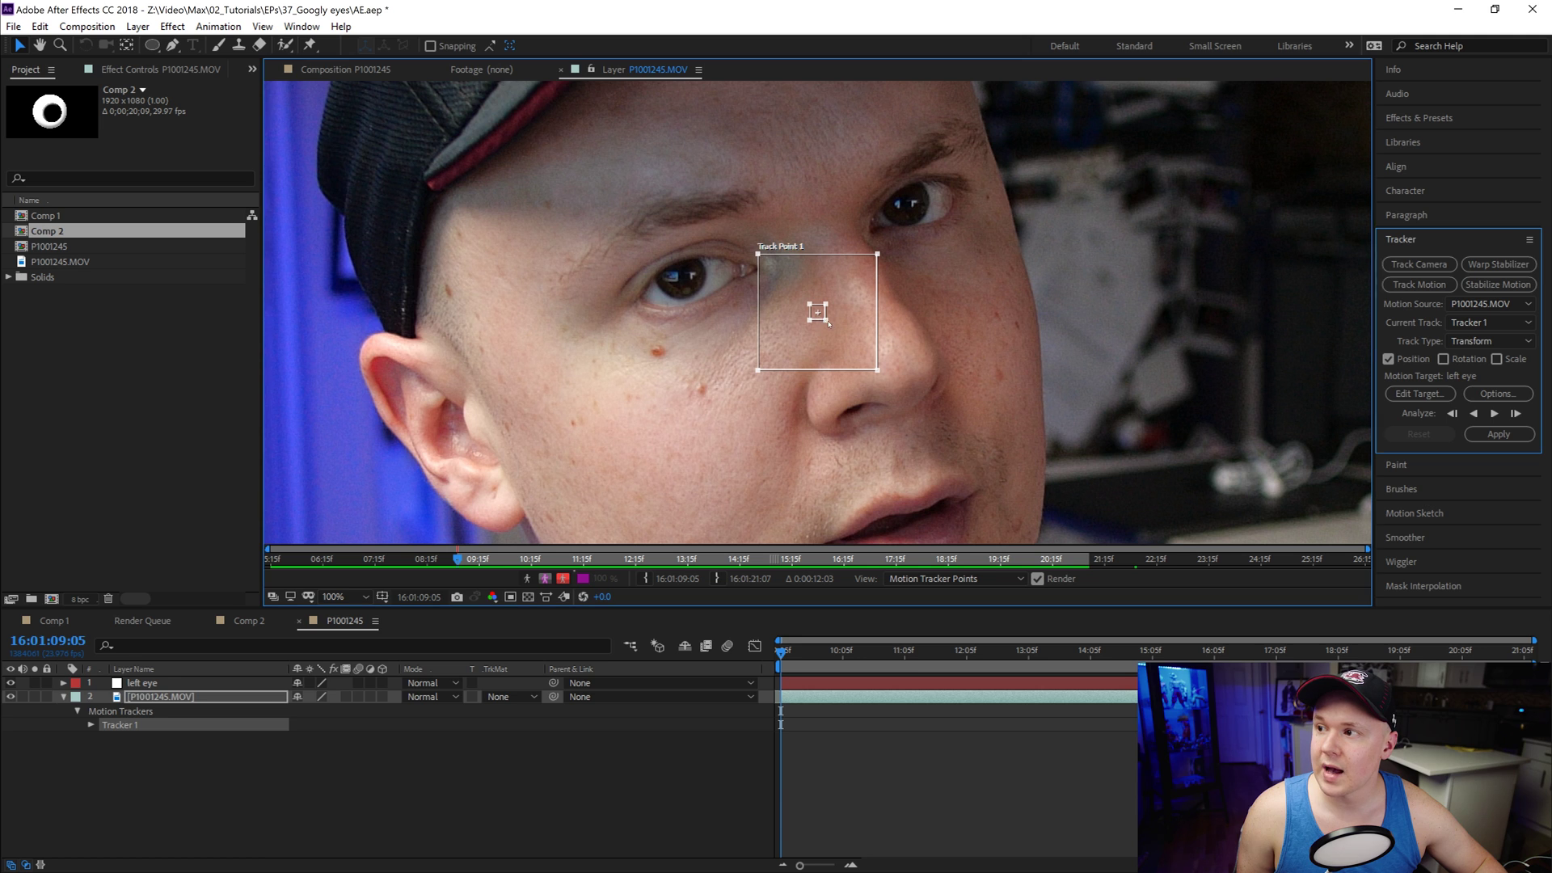
{"action": "left_click_drag", "start_coordinate": [829, 322], "coordinate": [822, 374]}
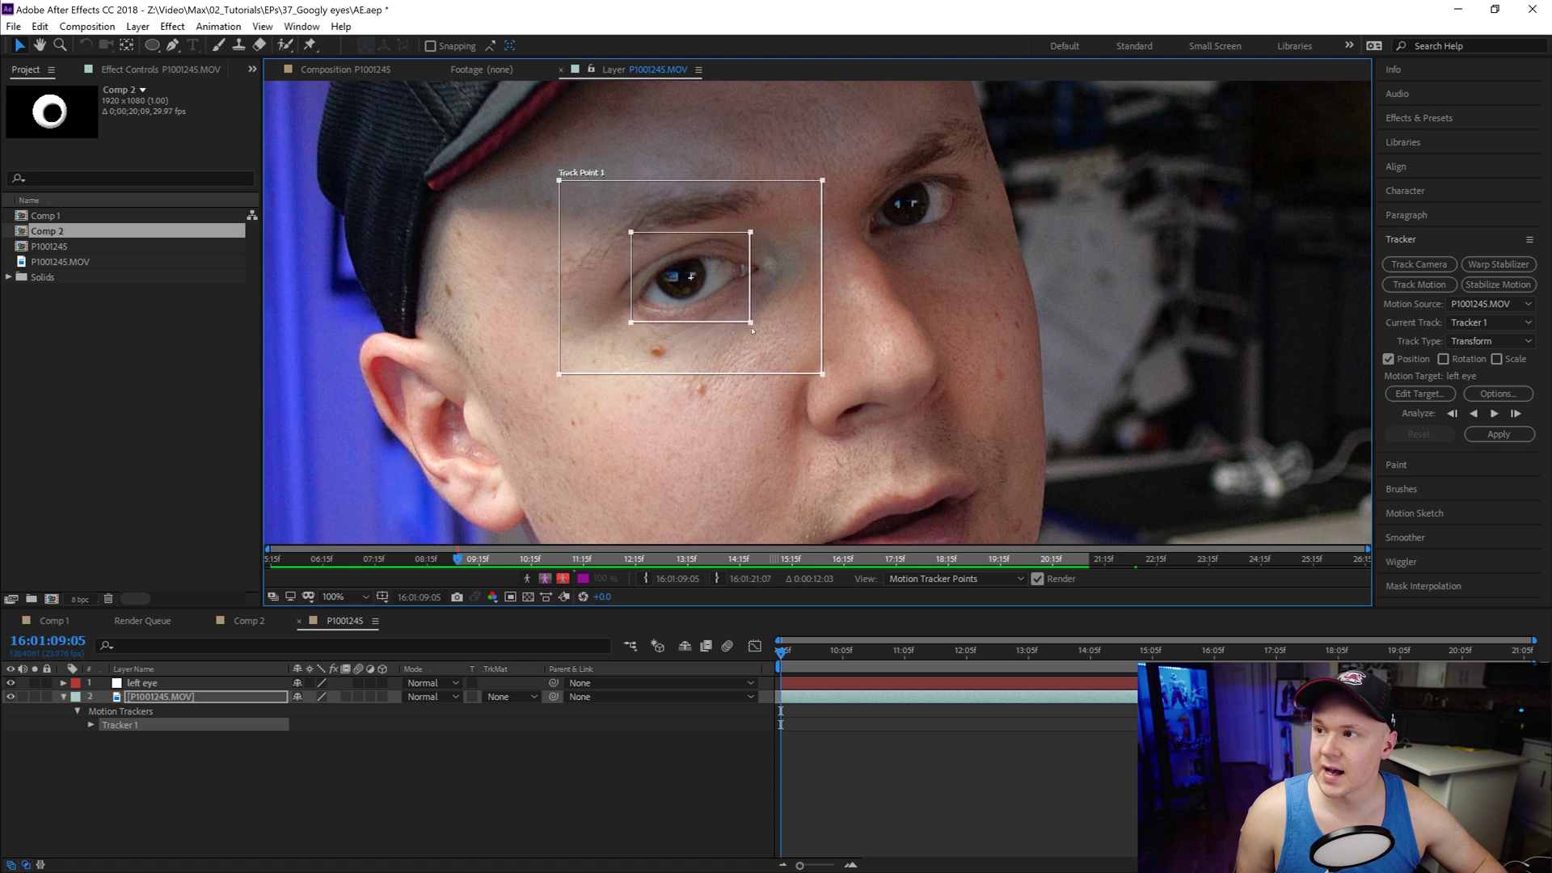
{"action": "left_click_drag", "start_coordinate": [752, 330], "coordinate": [774, 347]}
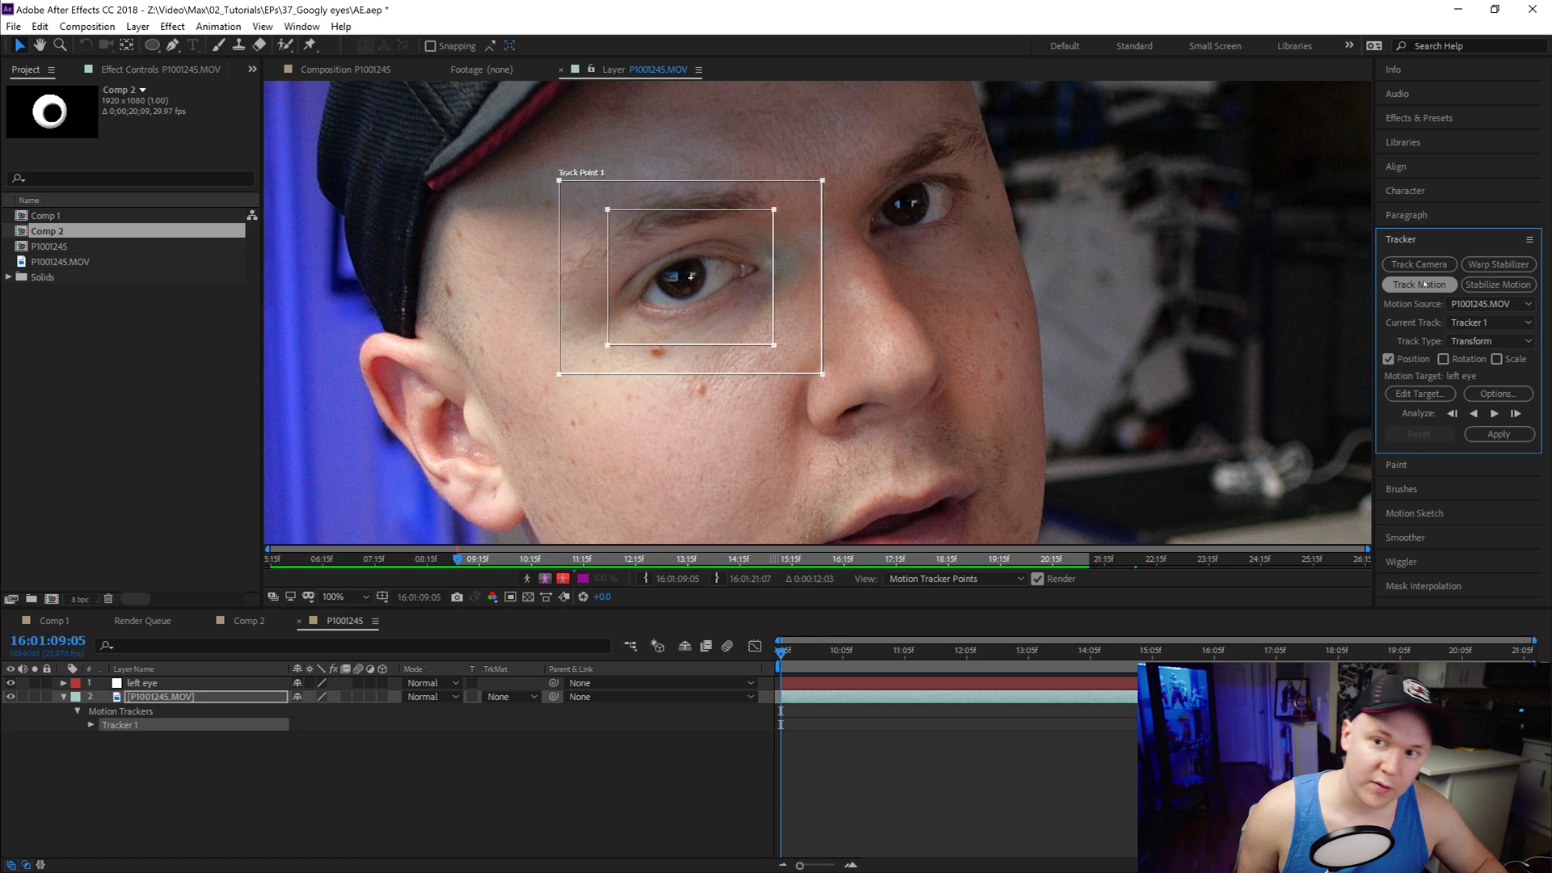
{"action": "key", "text": "ctrl+shift+a"}
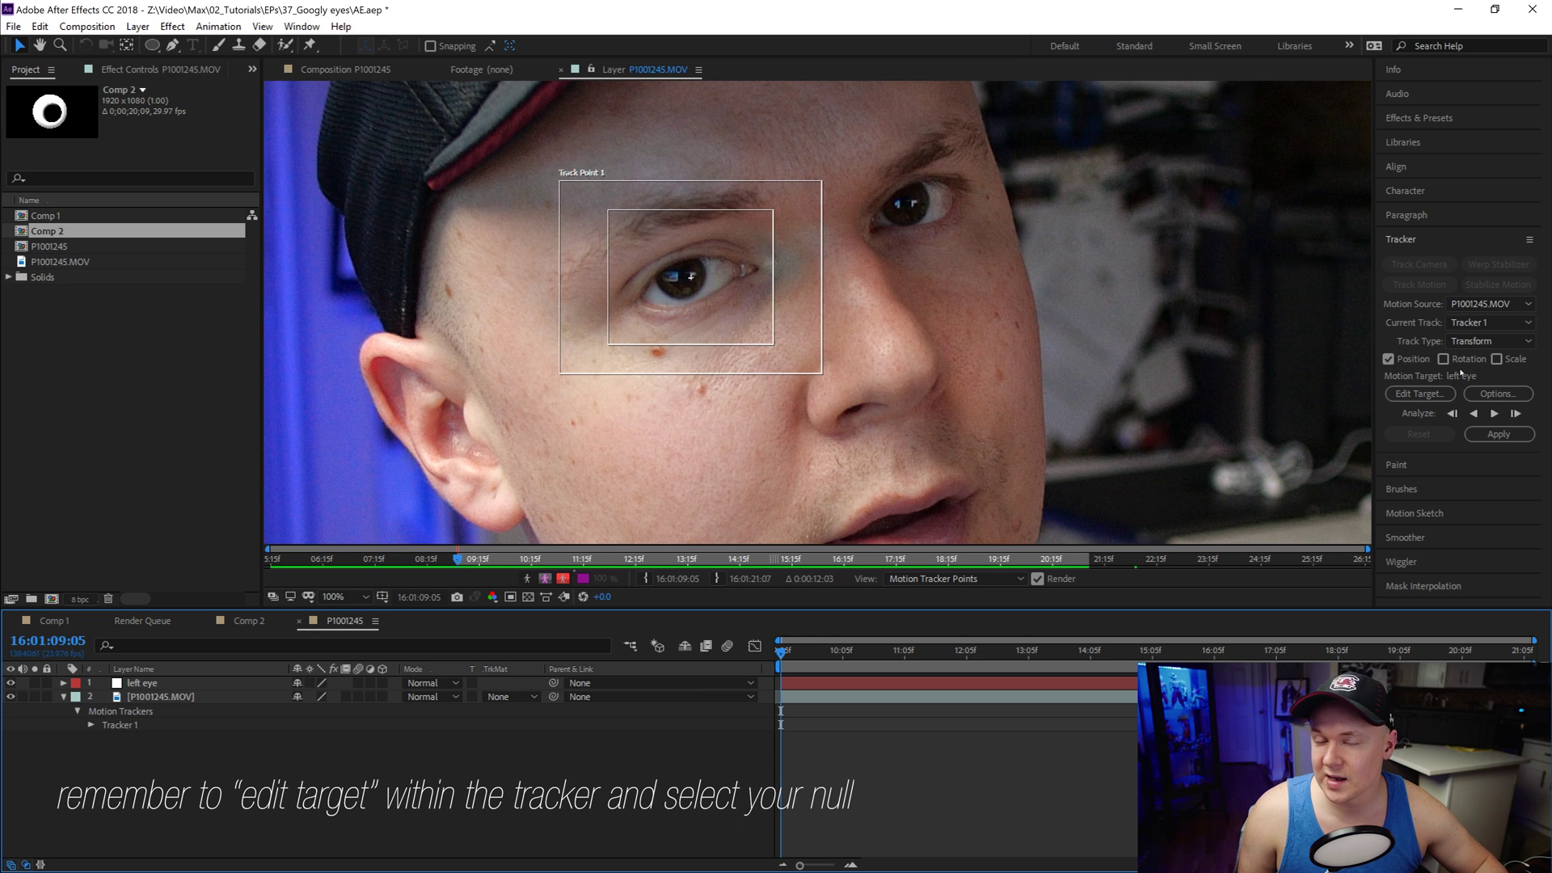
Step: Analyze the eye track forward to 16:01:13:07, tightening the feature and search regions around the eye at 16:01:09:15
{"action": "left_click", "coordinate": [1494, 413]}
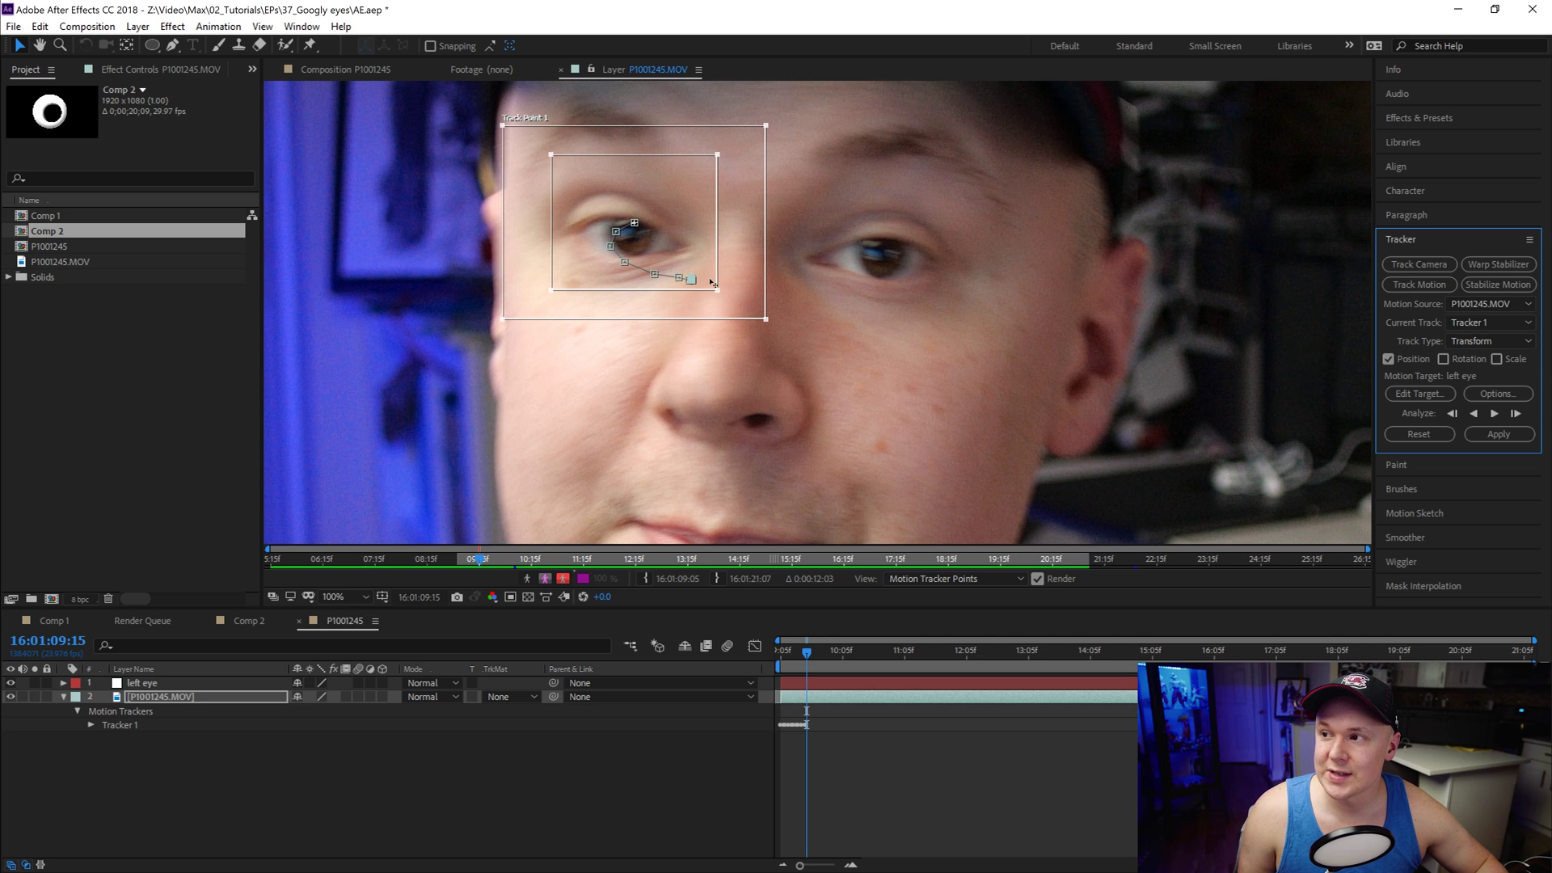
{"action": "left_click_drag", "start_coordinate": [721, 293], "coordinate": [692, 266]}
{"action": "left_click_drag", "start_coordinate": [763, 333], "coordinate": [719, 304]}
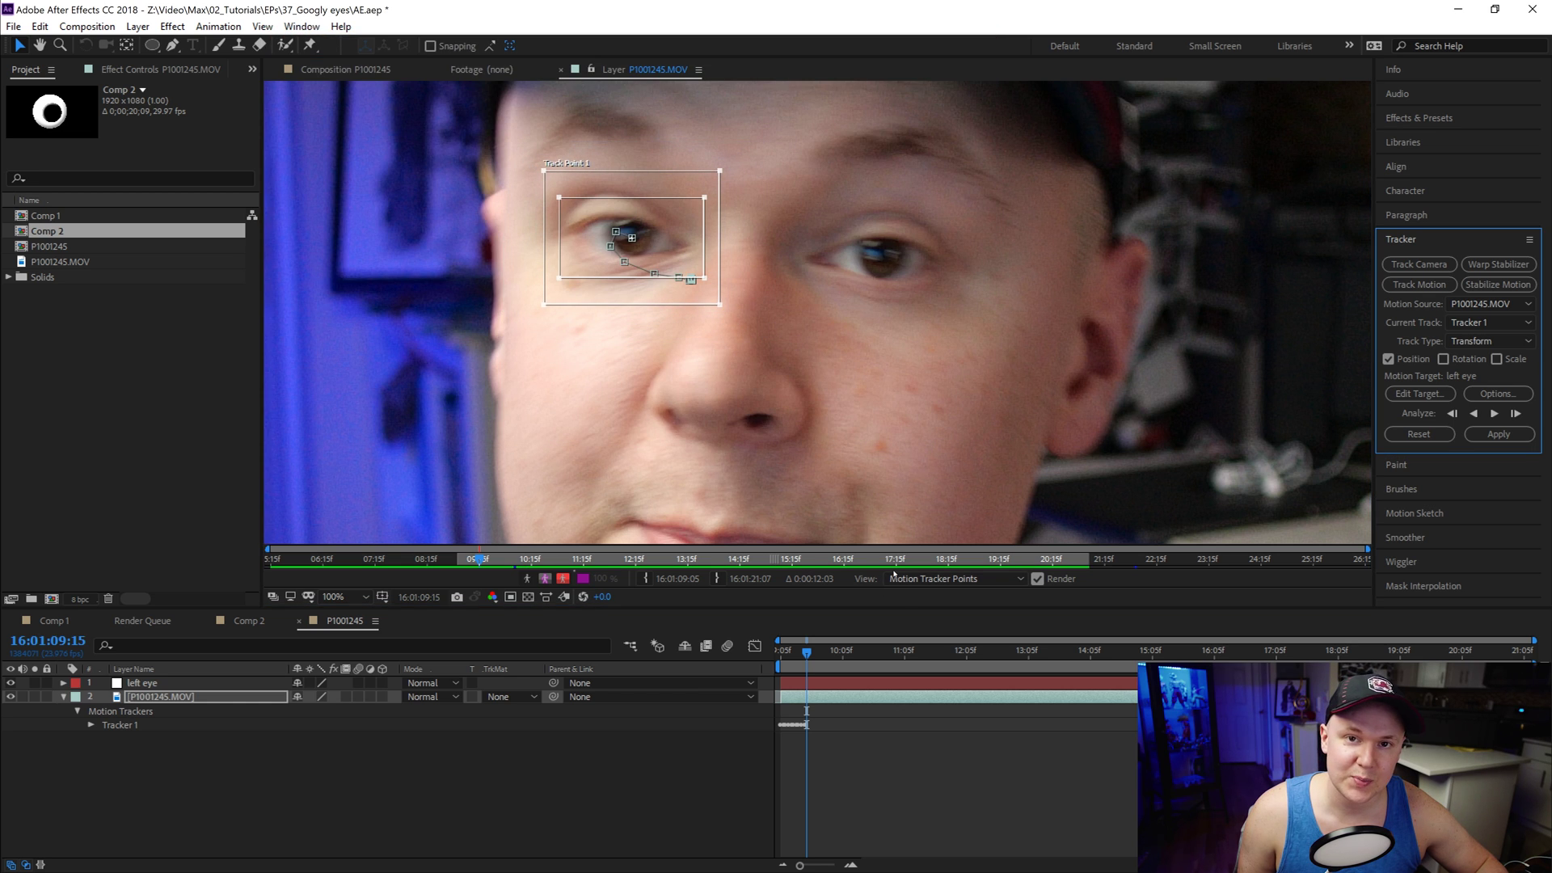
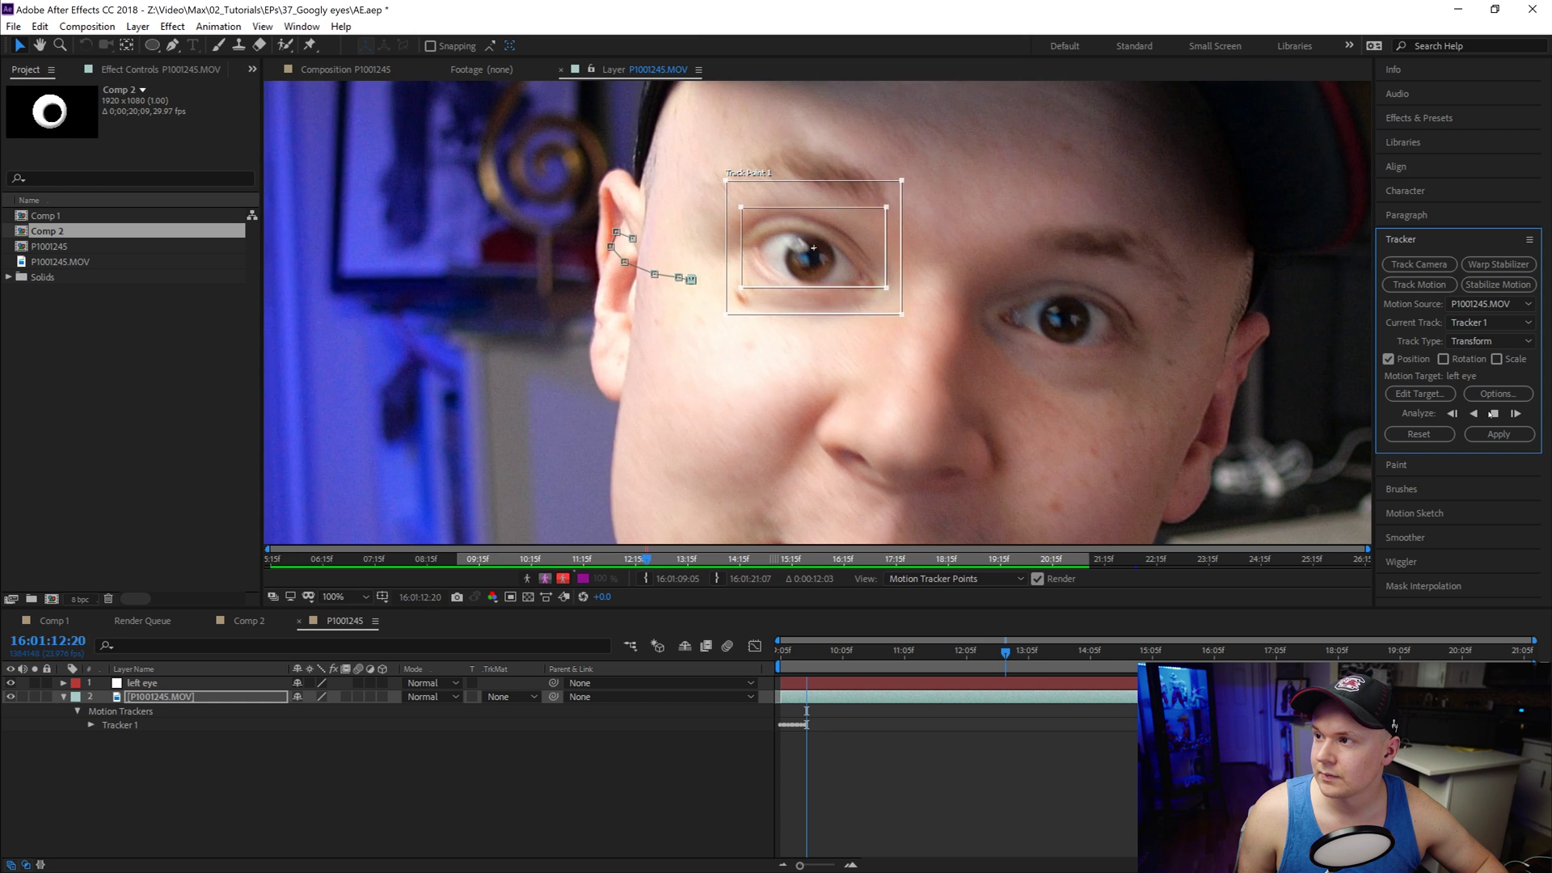
{"action": "left_click", "coordinate": [1493, 413]}
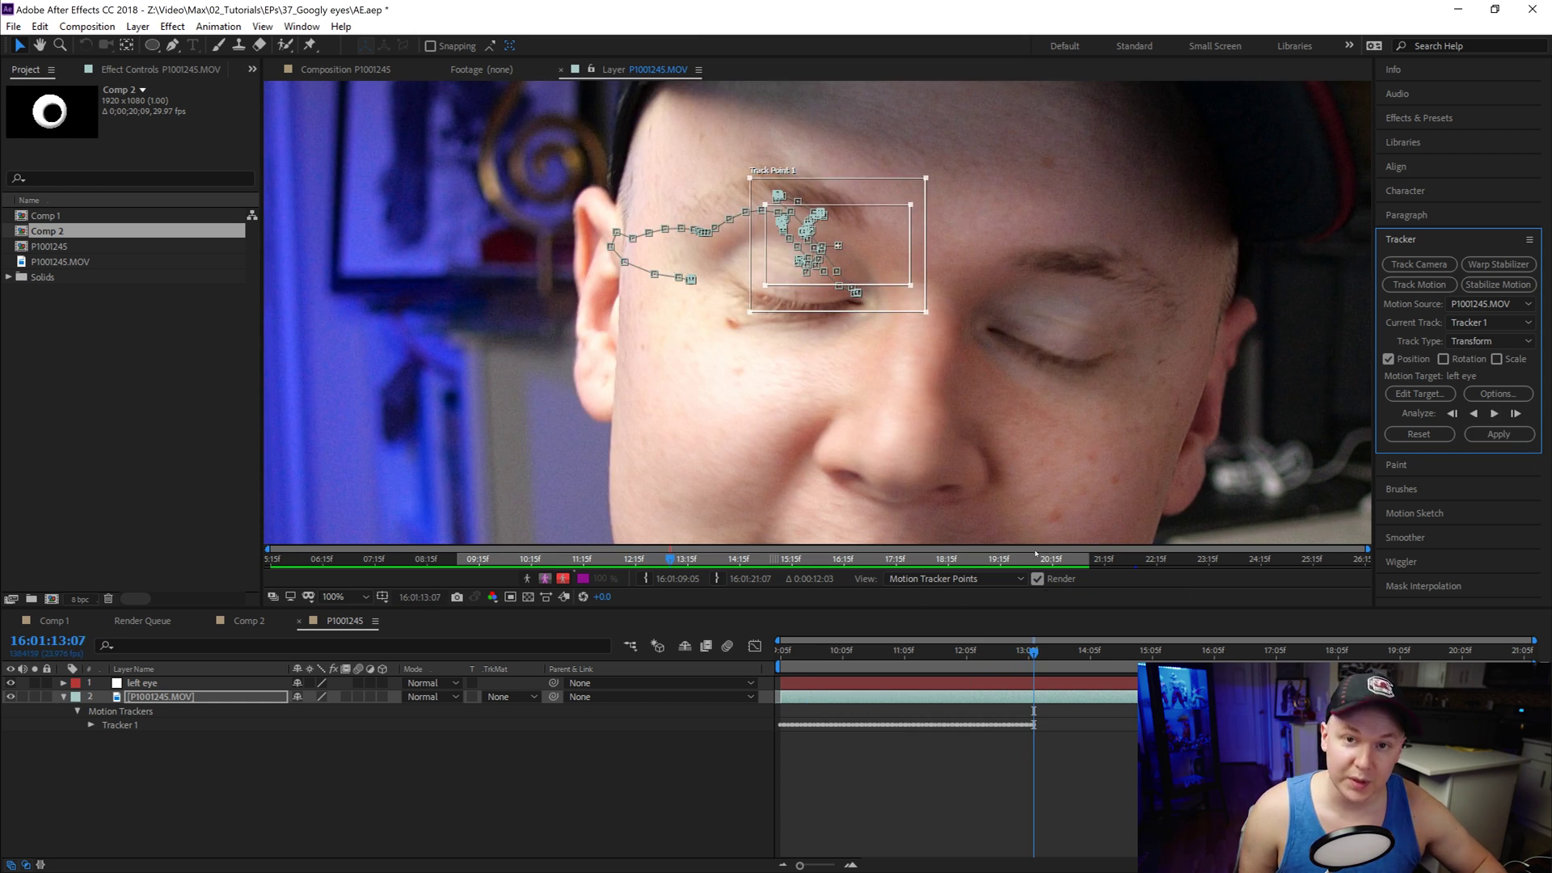
Step: Expand Tracker 1 down to Track Point 1's keyframes, and realign the drifting track point over the closed eye around 16:01:13:07
{"action": "left_click_drag", "start_coordinate": [798, 866], "coordinate": [833, 866]}
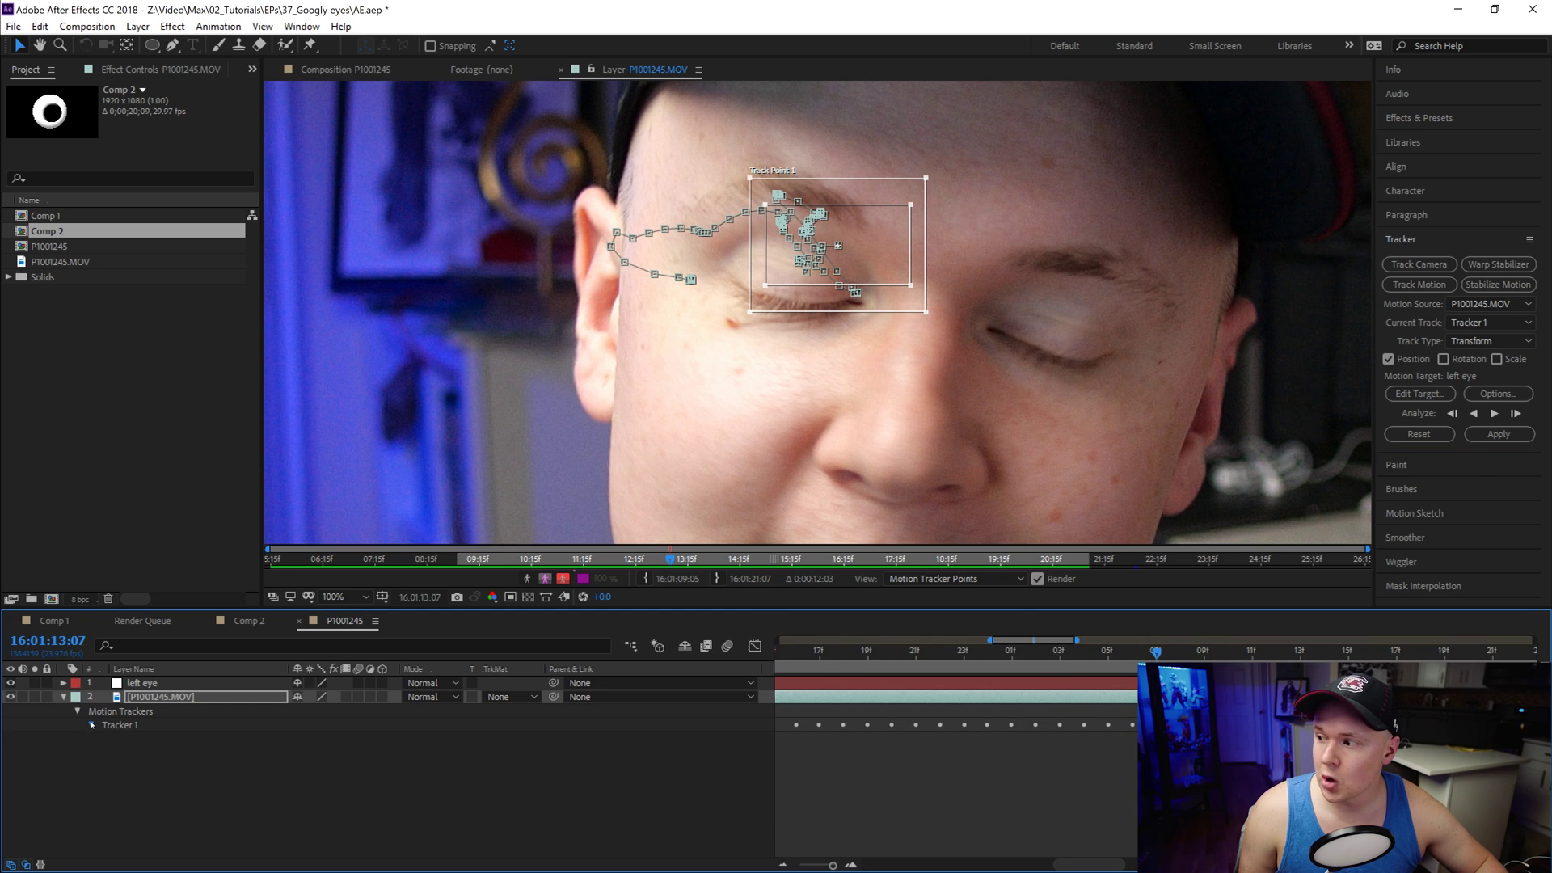
{"action": "left_click", "coordinate": [92, 724]}
{"action": "left_click", "coordinate": [105, 739]}
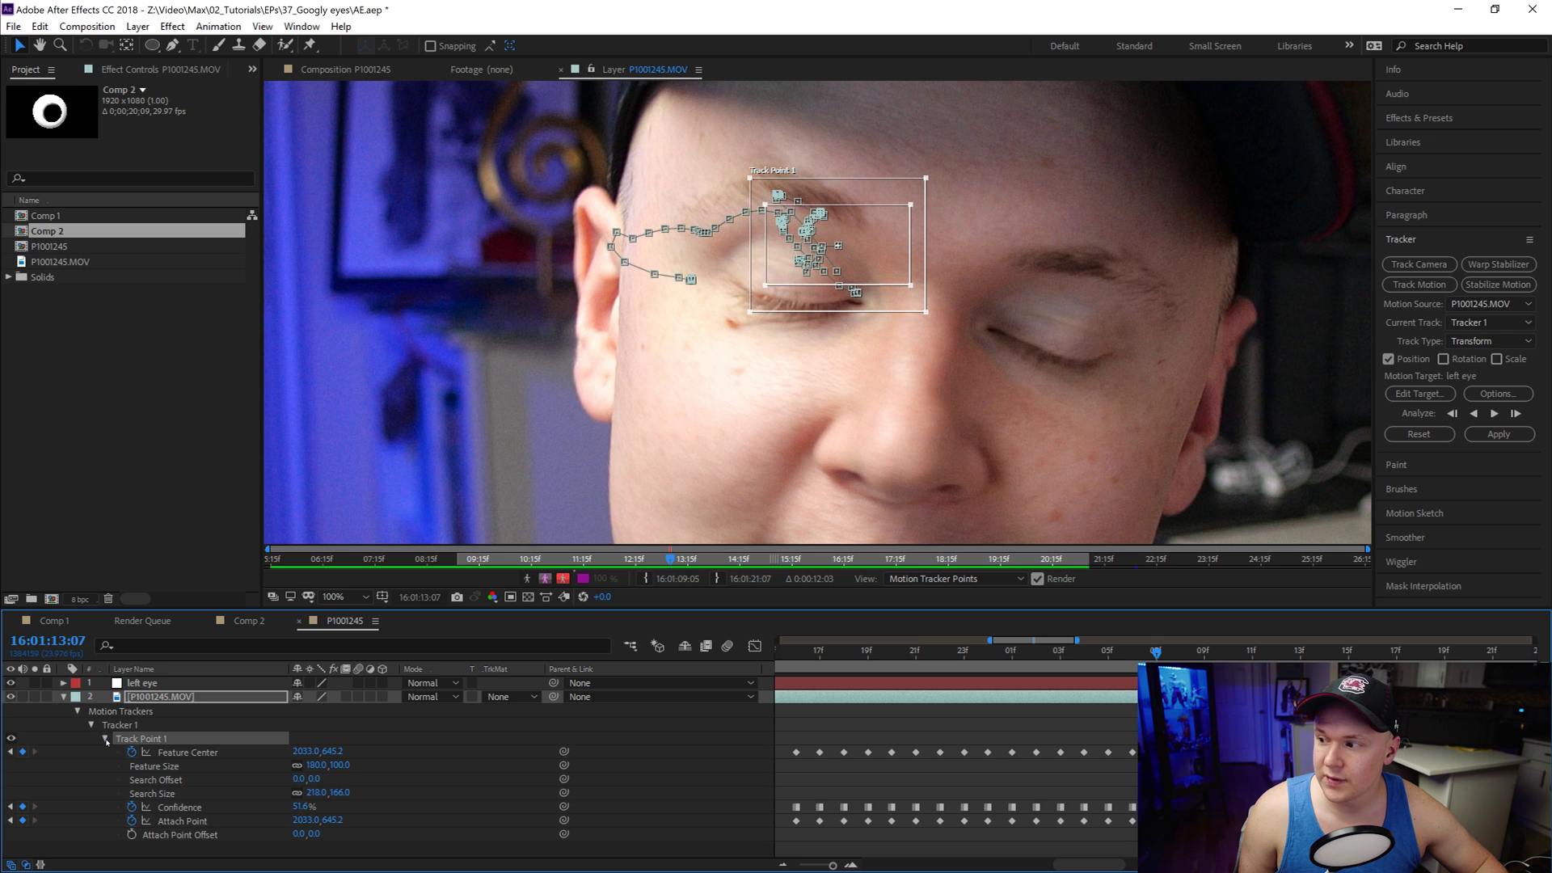
{"action": "left_click_drag", "start_coordinate": [1159, 654], "coordinate": [1107, 672]}
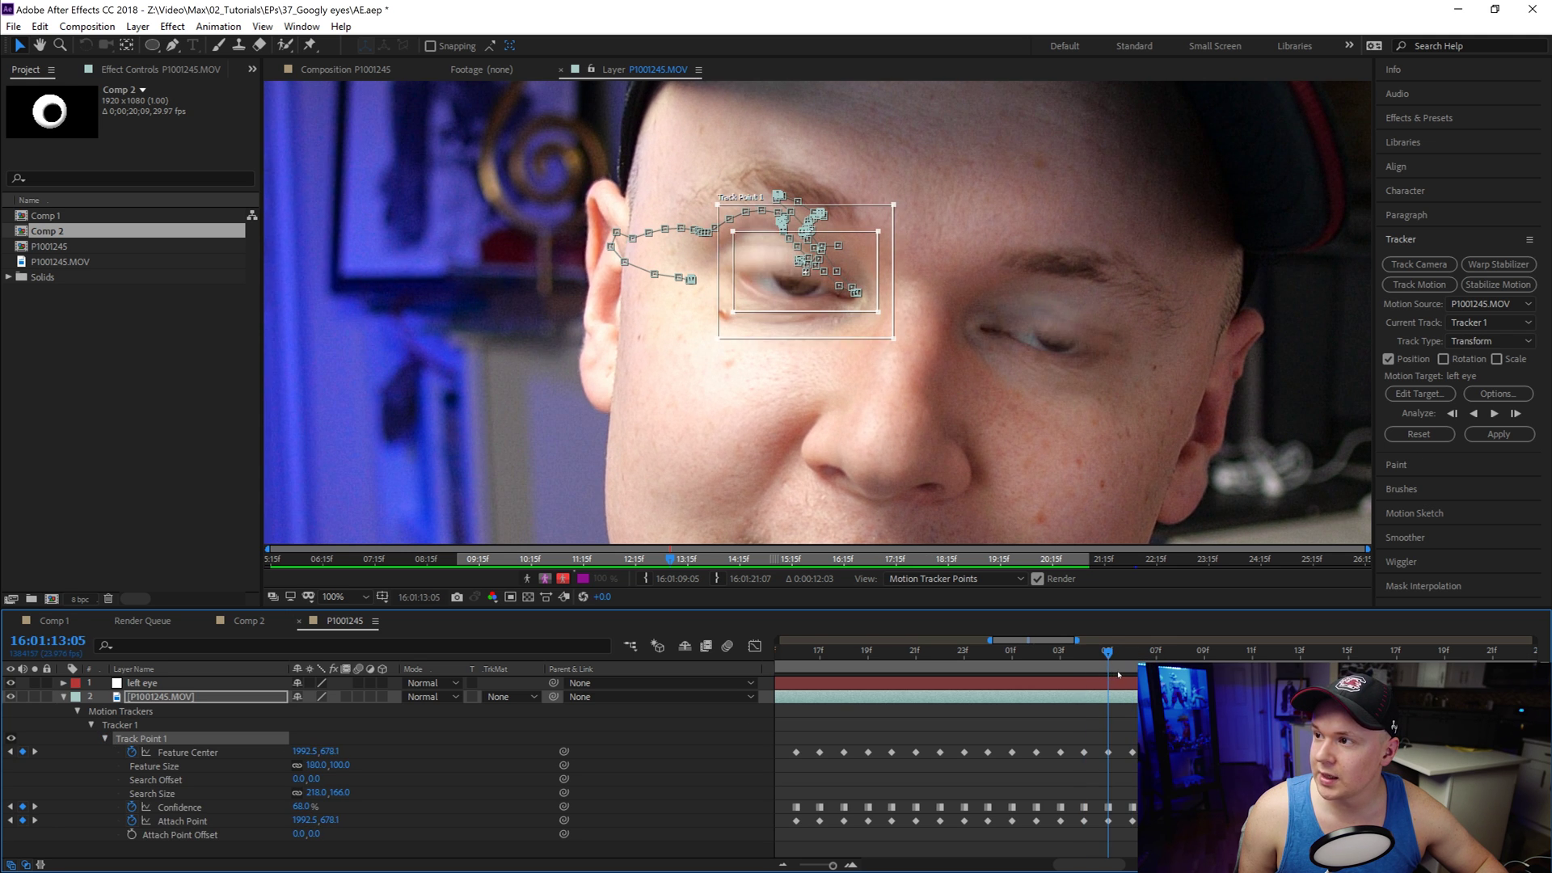
{"action": "key", "text": "Page_Down"}
{"action": "left_click_drag", "start_coordinate": [861, 257], "coordinate": [822, 302]}
{"action": "key", "text": "Page_Down"}
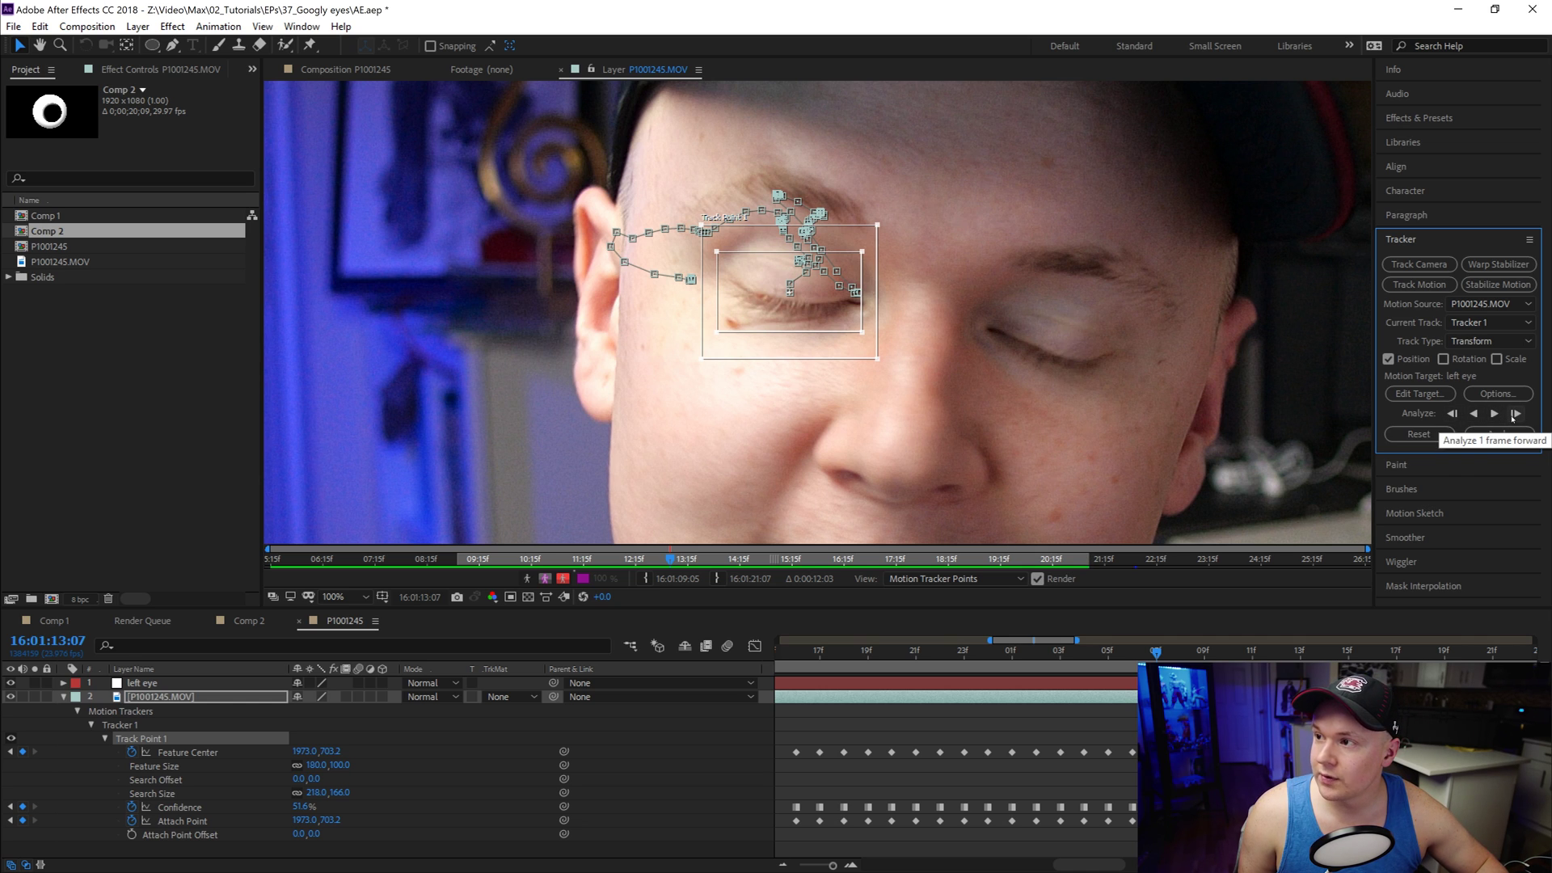
Step: Analyze the eye track forward to 16:01:13:22, recentring the track point on the eye at 16:01:13:10 and 16:01:13:22
{"action": "left_click", "coordinate": [1513, 416]}
{"action": "left_click", "coordinate": [1513, 415]}
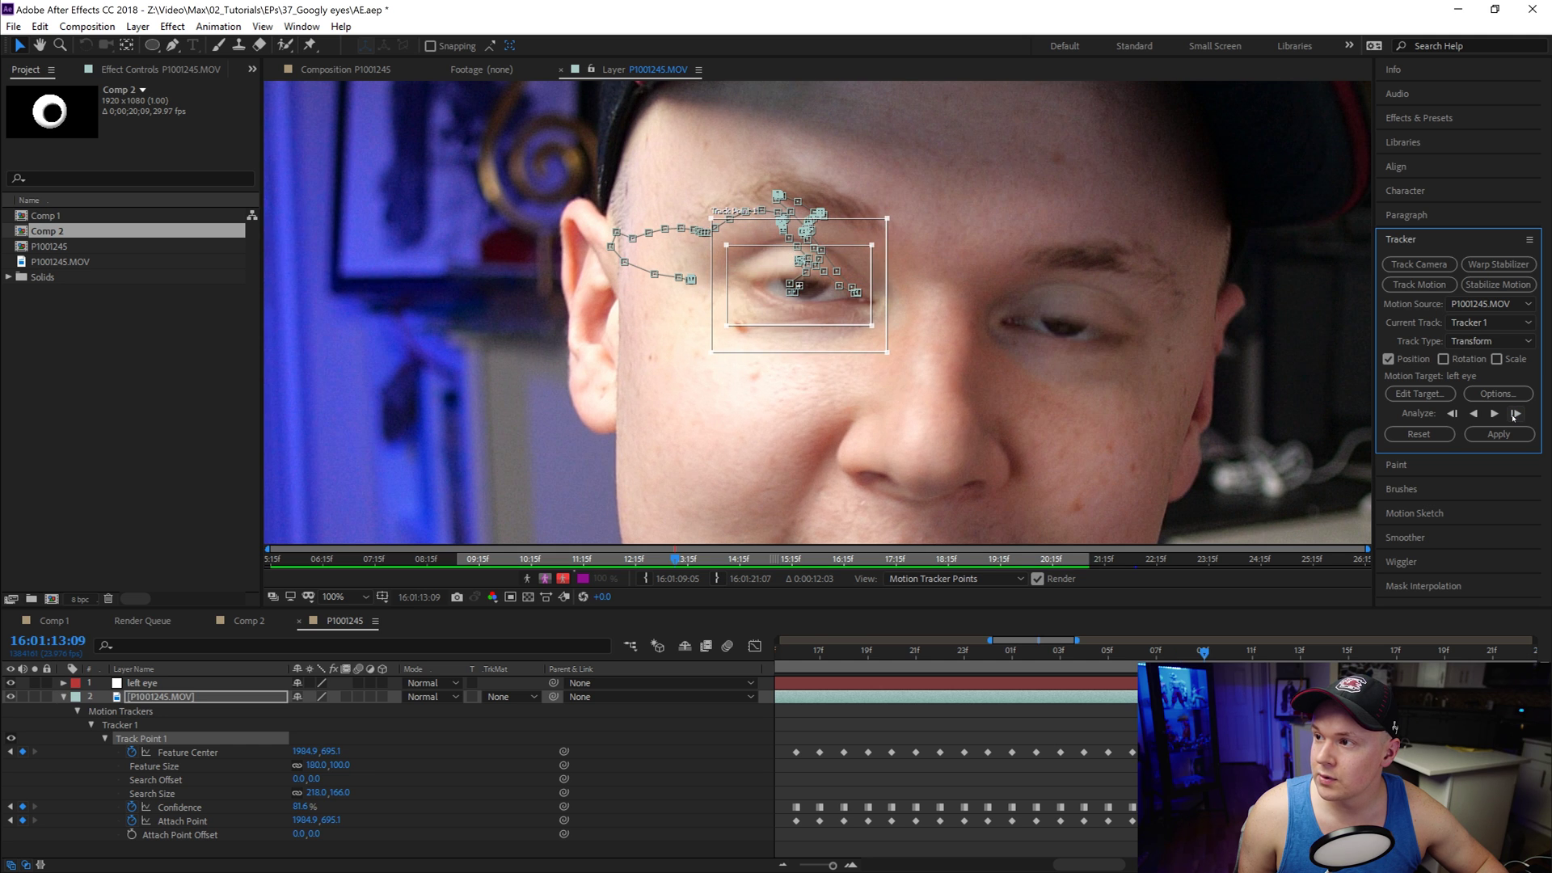
{"action": "left_click", "coordinate": [1514, 414]}
{"action": "left_click_drag", "start_coordinate": [808, 307], "coordinate": [821, 300]}
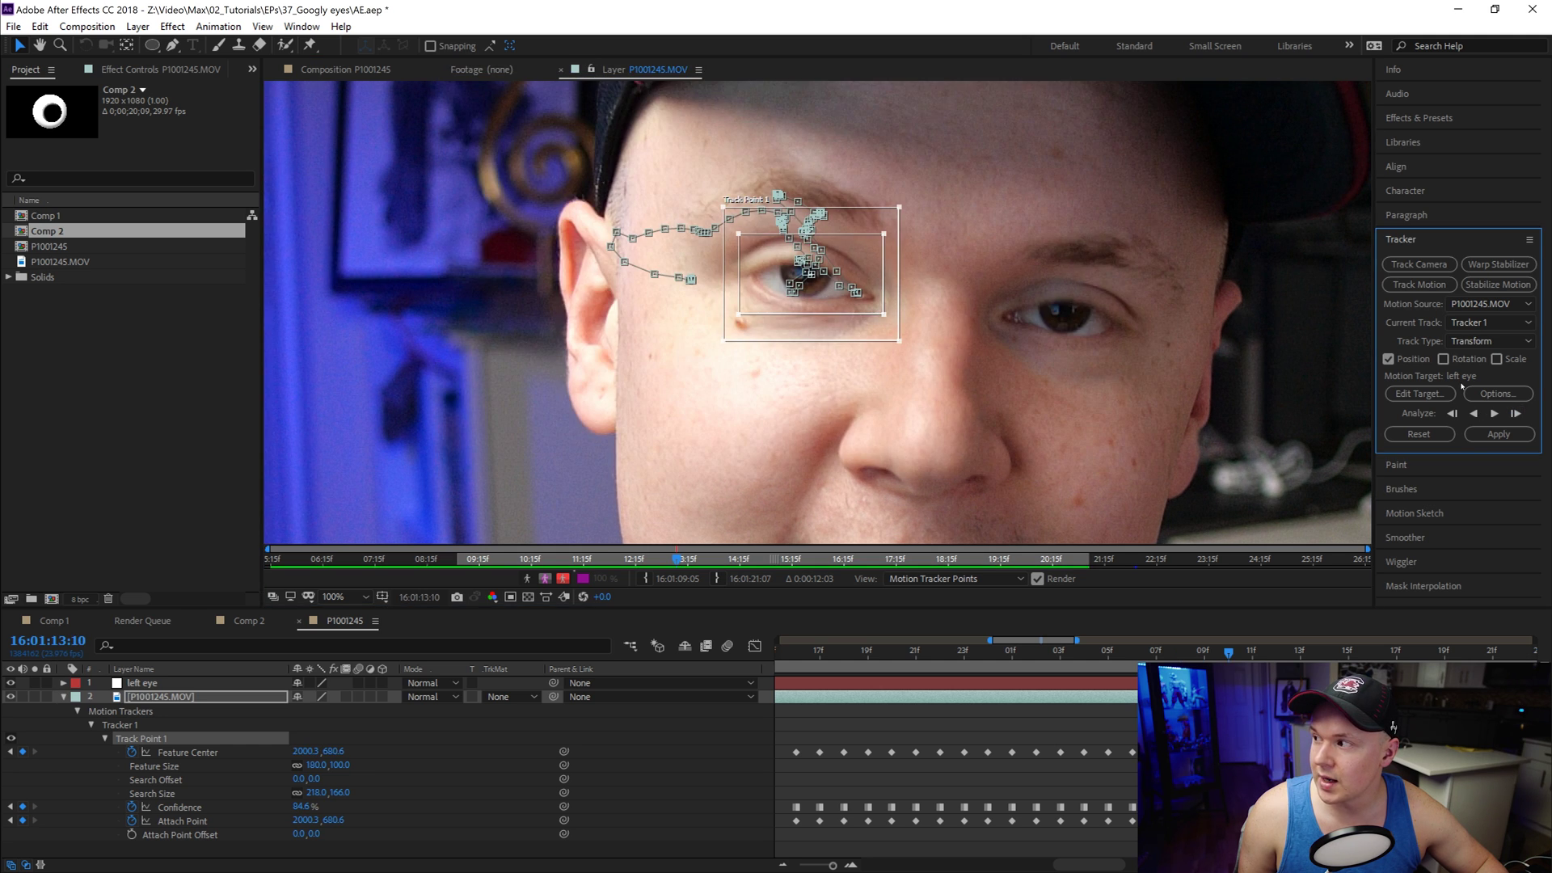
{"action": "left_click", "coordinate": [1515, 413]}
{"action": "left_click", "coordinate": [1515, 413]}
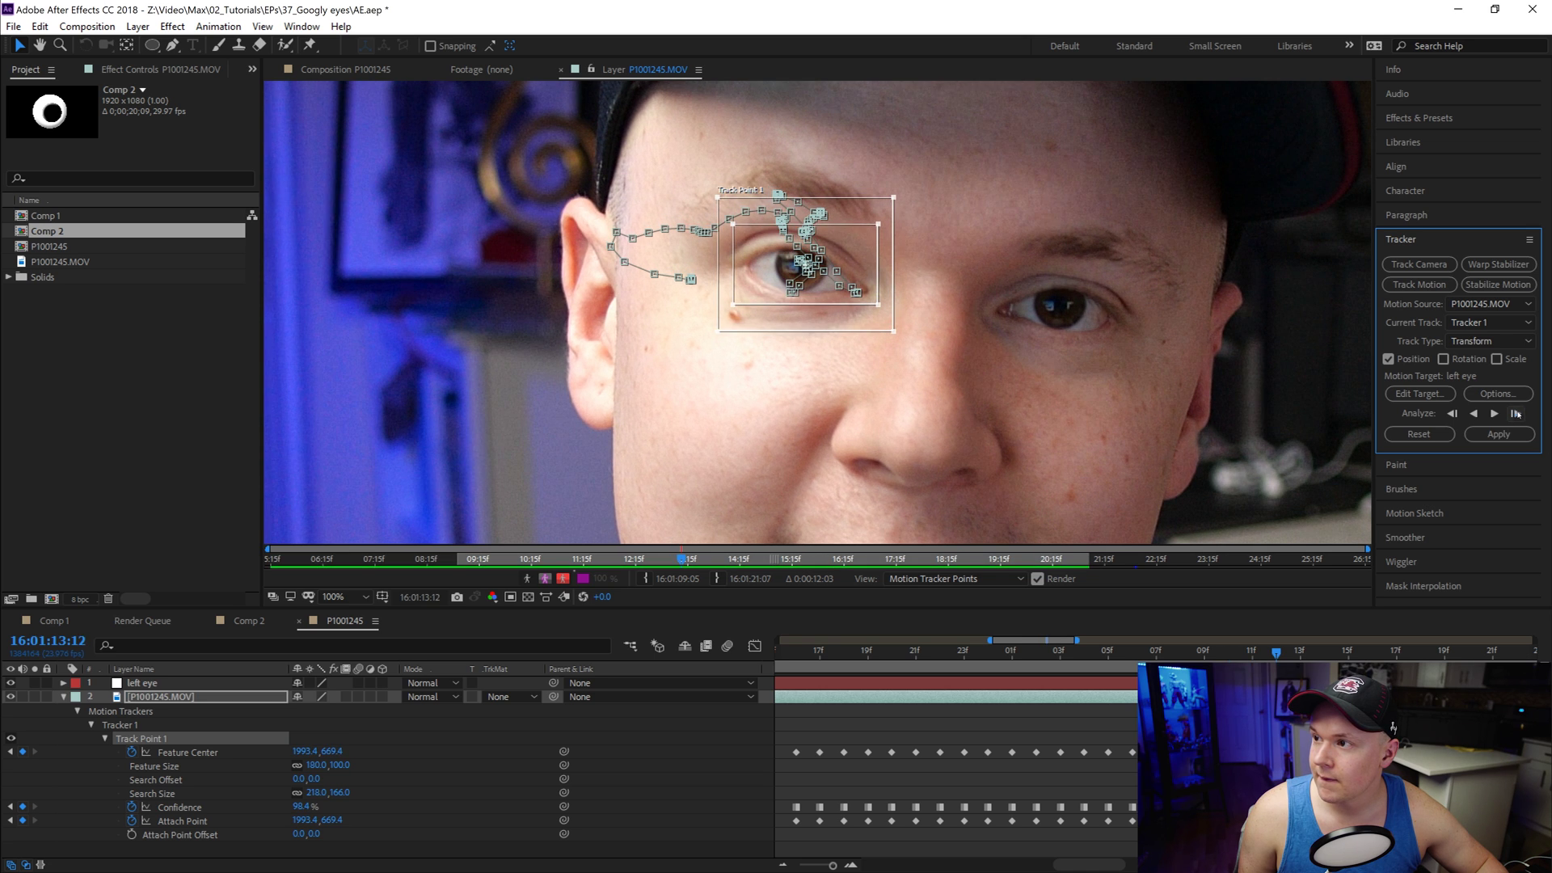
{"action": "left_click", "coordinate": [1515, 413]}
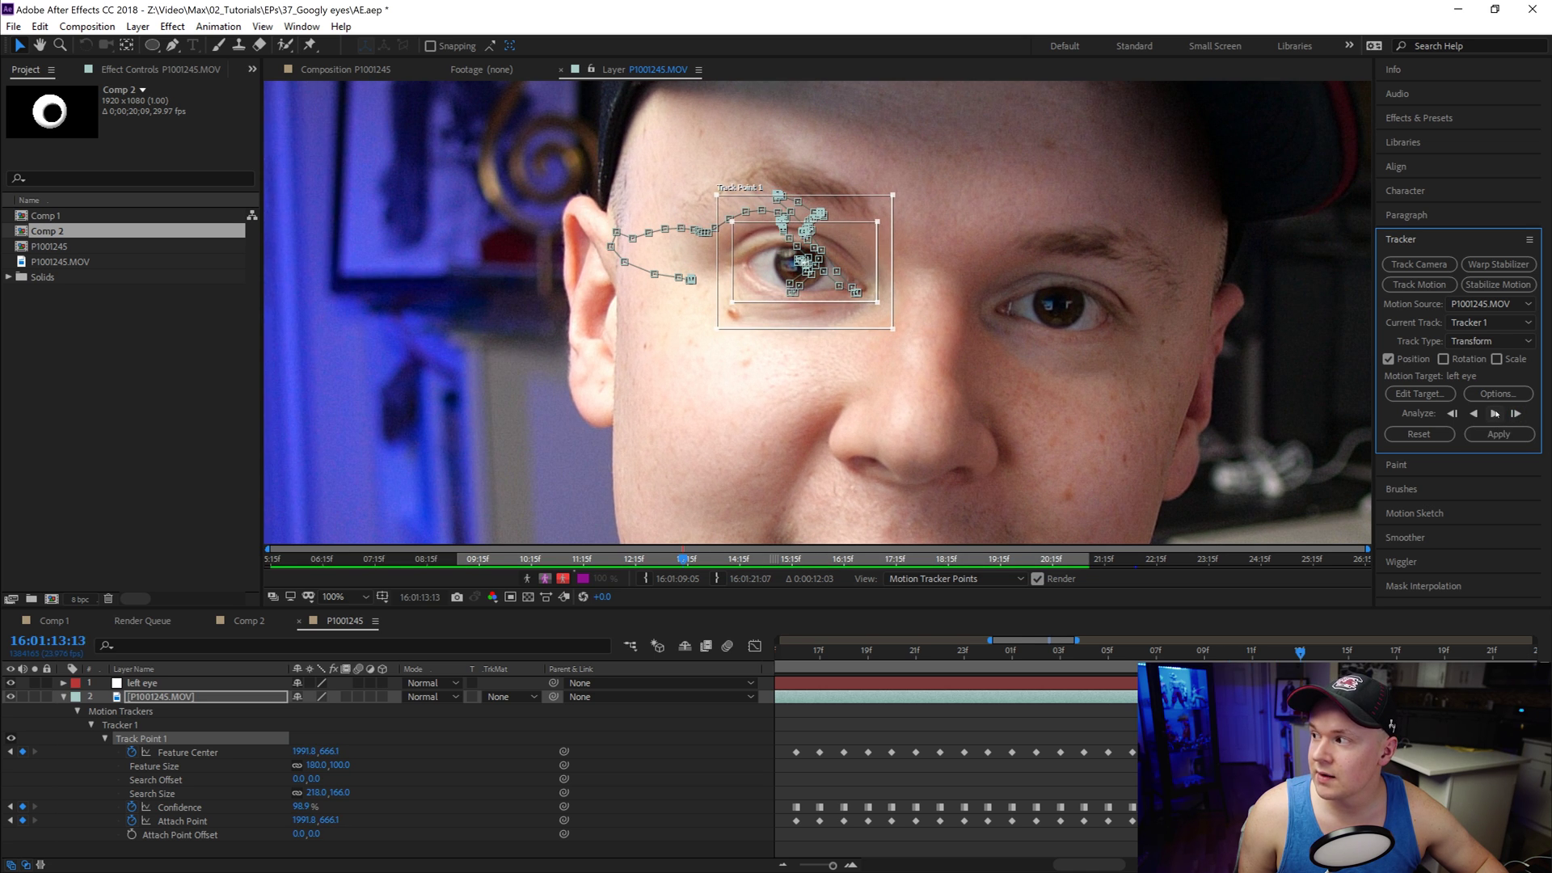
{"action": "left_click", "coordinate": [1494, 413]}
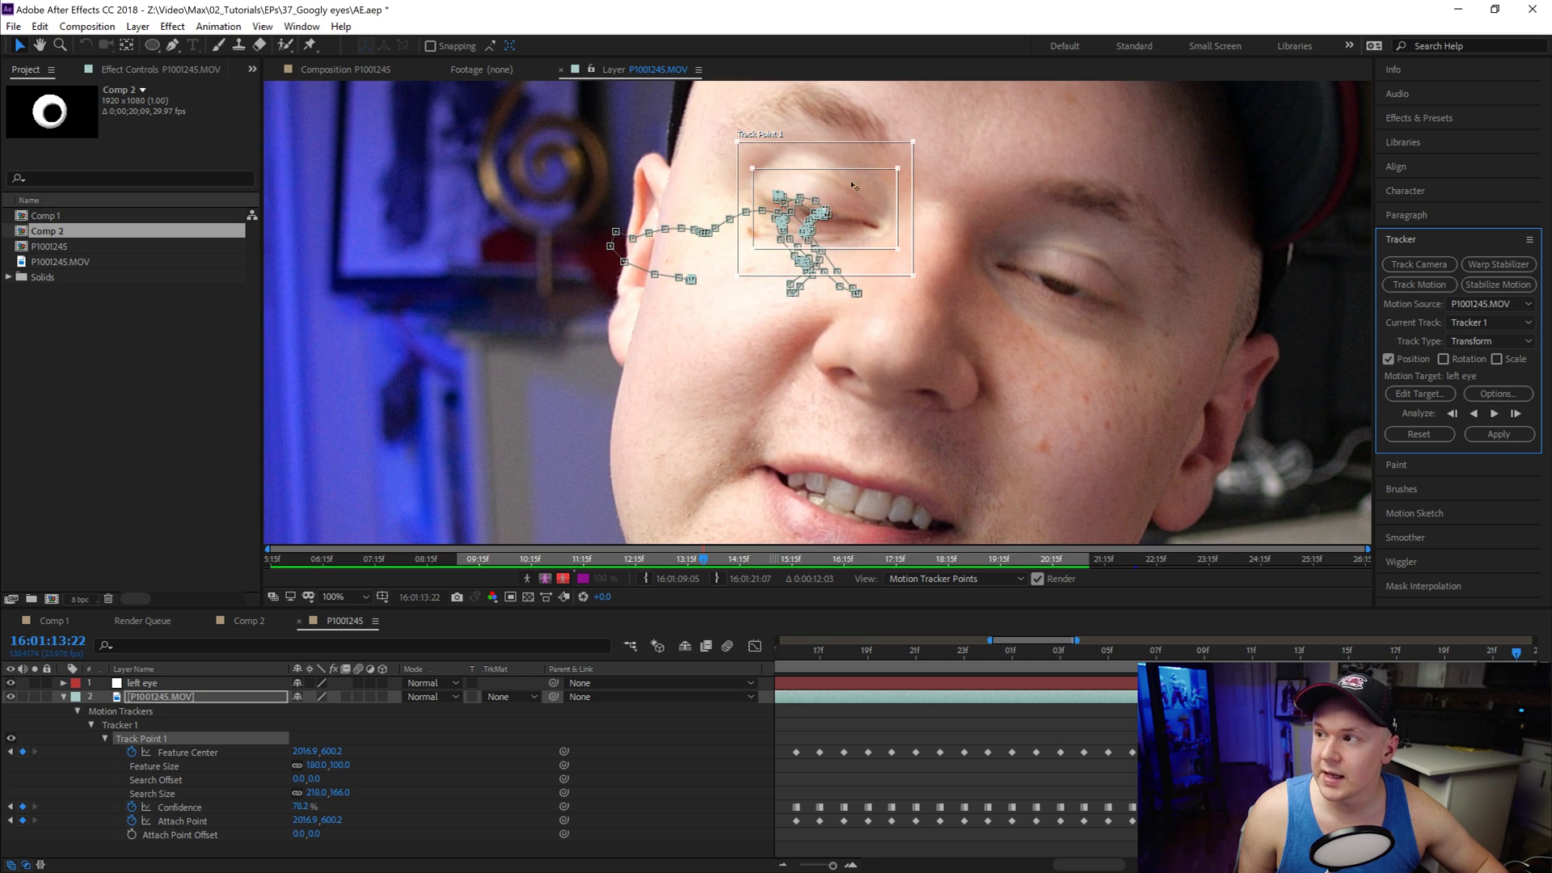
{"action": "left_click_drag", "start_coordinate": [853, 186], "coordinate": [846, 181]}
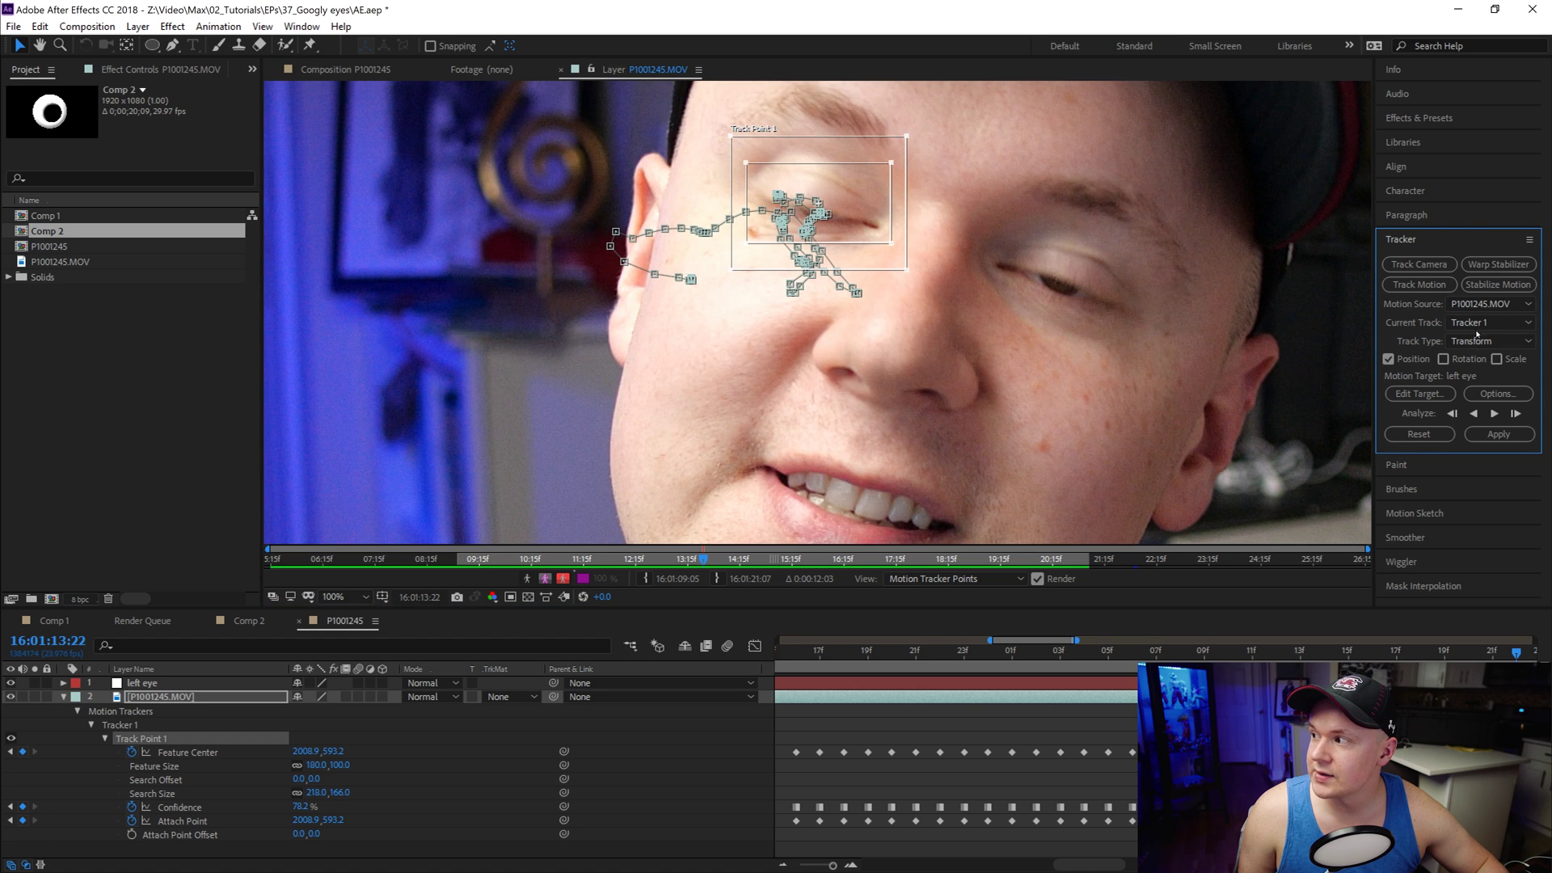
Step: Analyze the eye track forward one frame at a time through the blink to 16:01:14:13
{"action": "left_click", "coordinate": [1518, 413]}
{"action": "left_click", "coordinate": [1517, 413]}
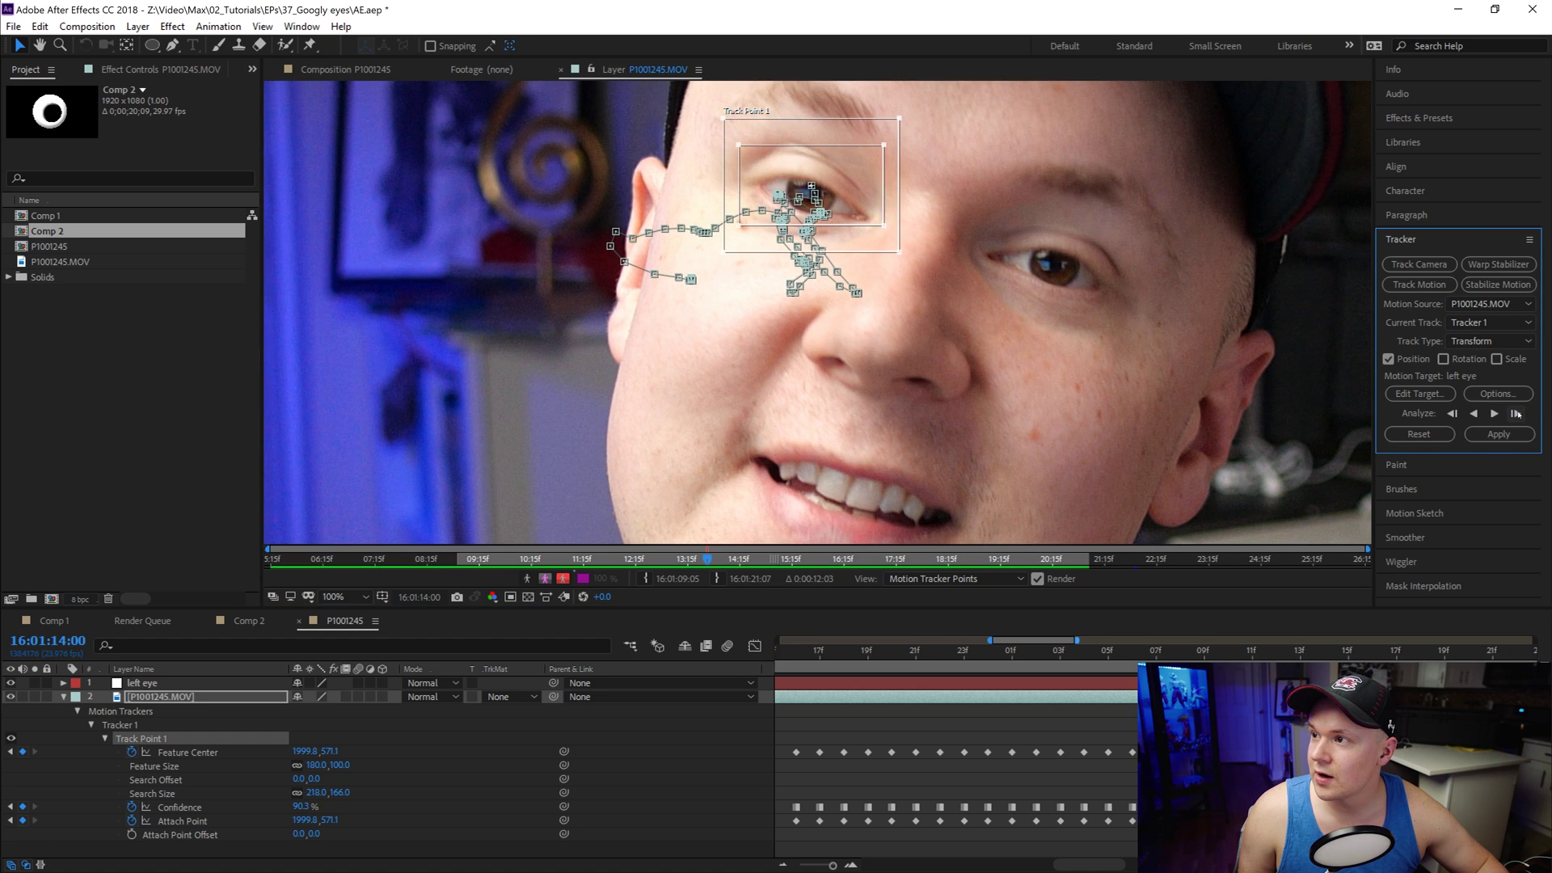
{"action": "left_click", "coordinate": [1517, 414]}
{"action": "left_click", "coordinate": [1517, 414]}
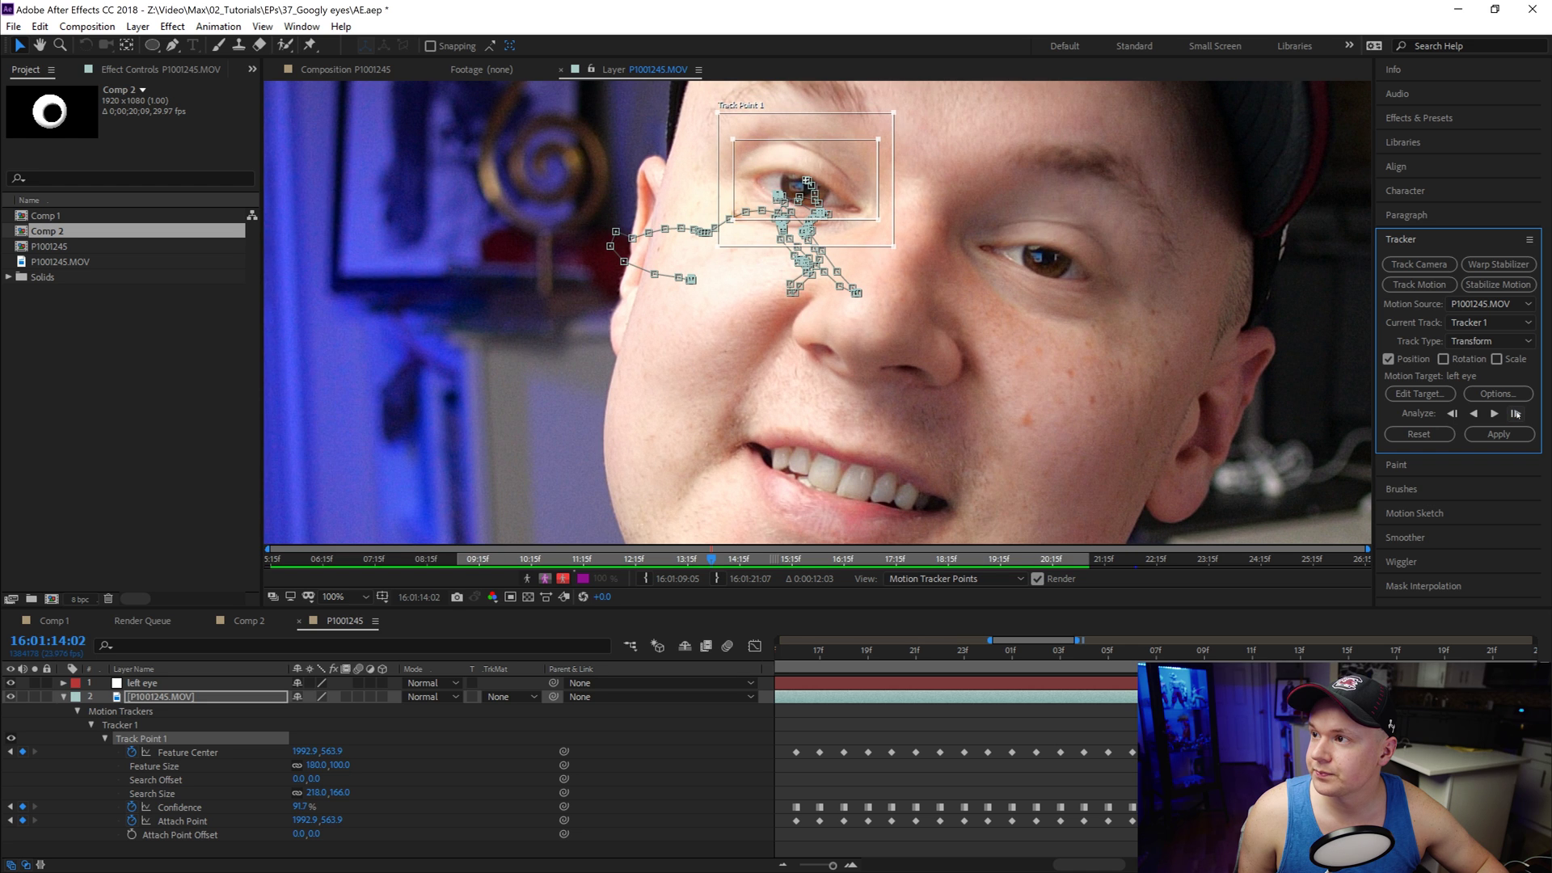
{"action": "left_click", "coordinate": [1517, 414]}
{"action": "left_click", "coordinate": [1515, 414]}
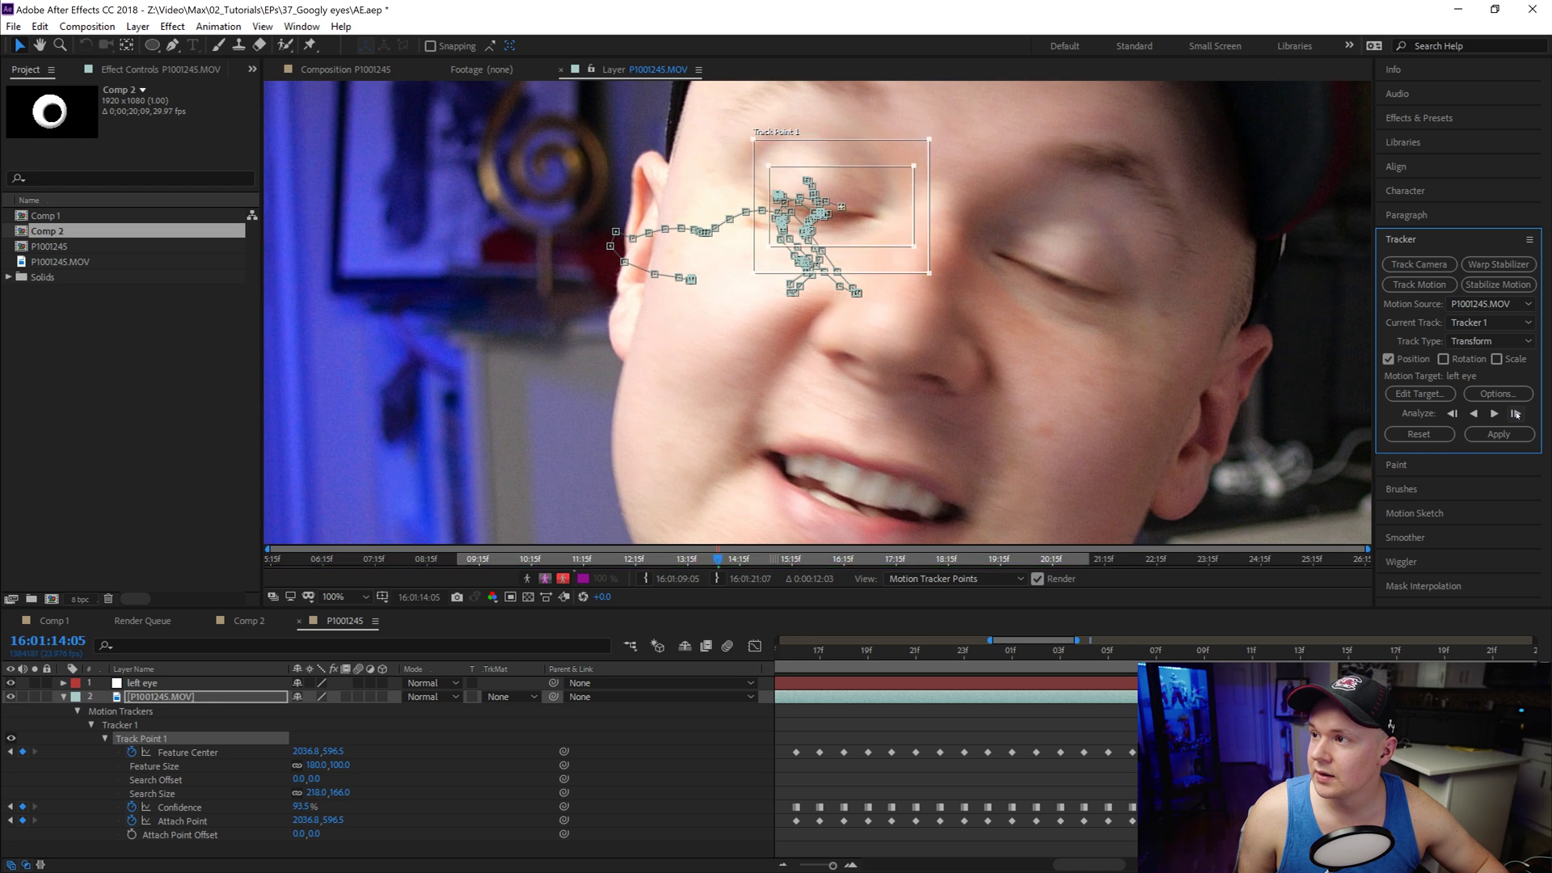
{"action": "left_click", "coordinate": [1515, 414]}
{"action": "left_click", "coordinate": [1516, 414]}
{"action": "left_click", "coordinate": [1515, 414]}
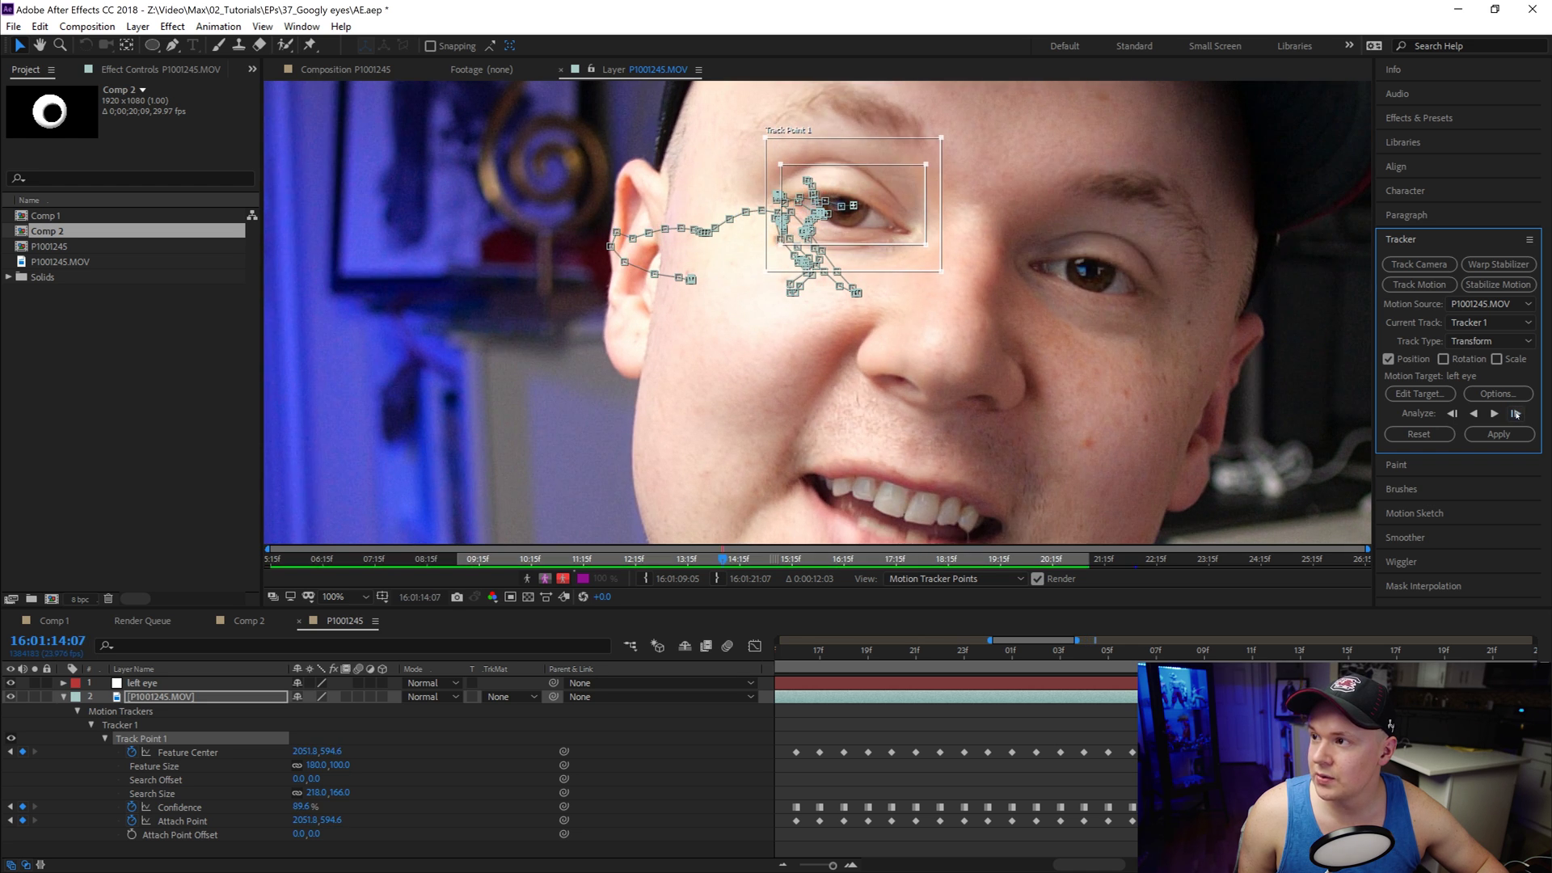
{"action": "left_click", "coordinate": [1515, 414]}
{"action": "left_click", "coordinate": [1515, 413]}
{"action": "left_click", "coordinate": [1516, 413]}
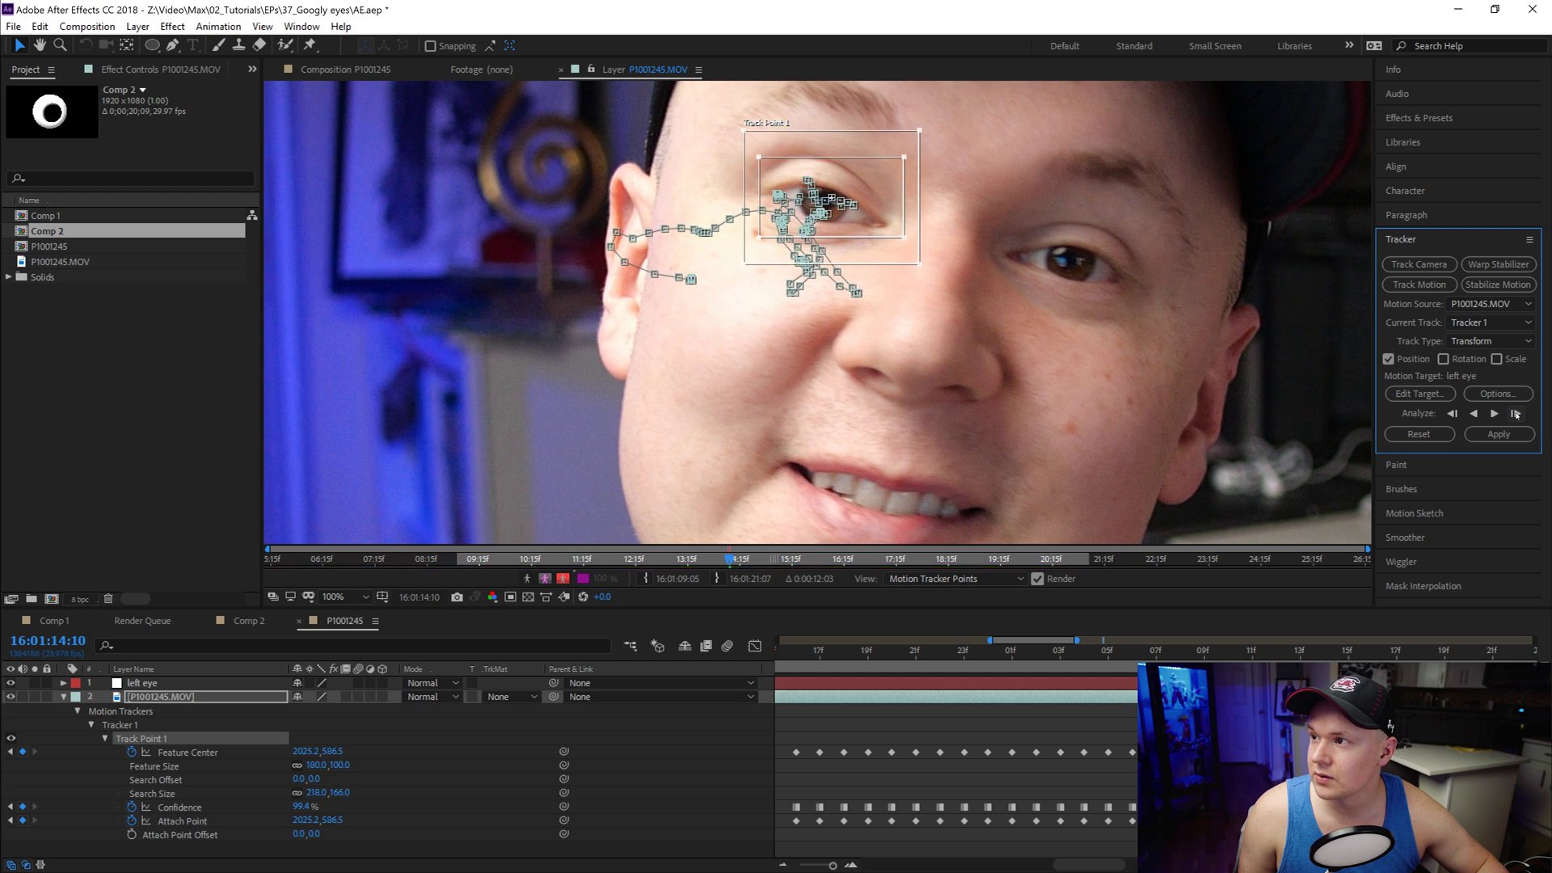
{"action": "left_click", "coordinate": [1516, 414]}
{"action": "left_click", "coordinate": [1515, 414]}
{"action": "left_click", "coordinate": [1516, 414]}
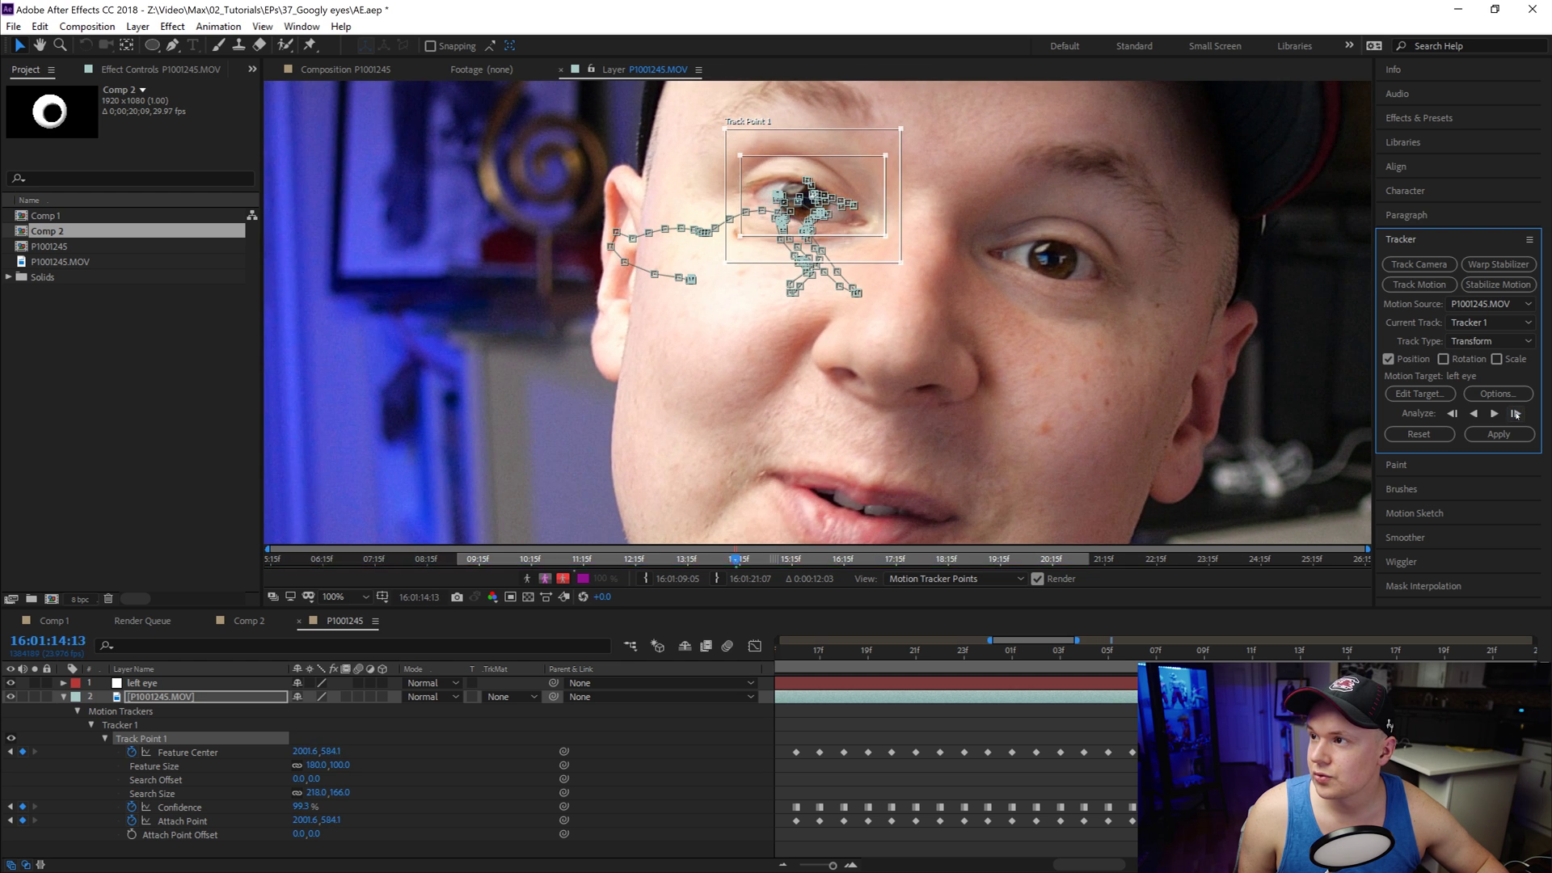
Step: Analyze the eye track into the blurred head movement, realigning the track point over the eye at 16:01:15:04 and 16:01:15:05
{"action": "left_click", "coordinate": [1495, 414]}
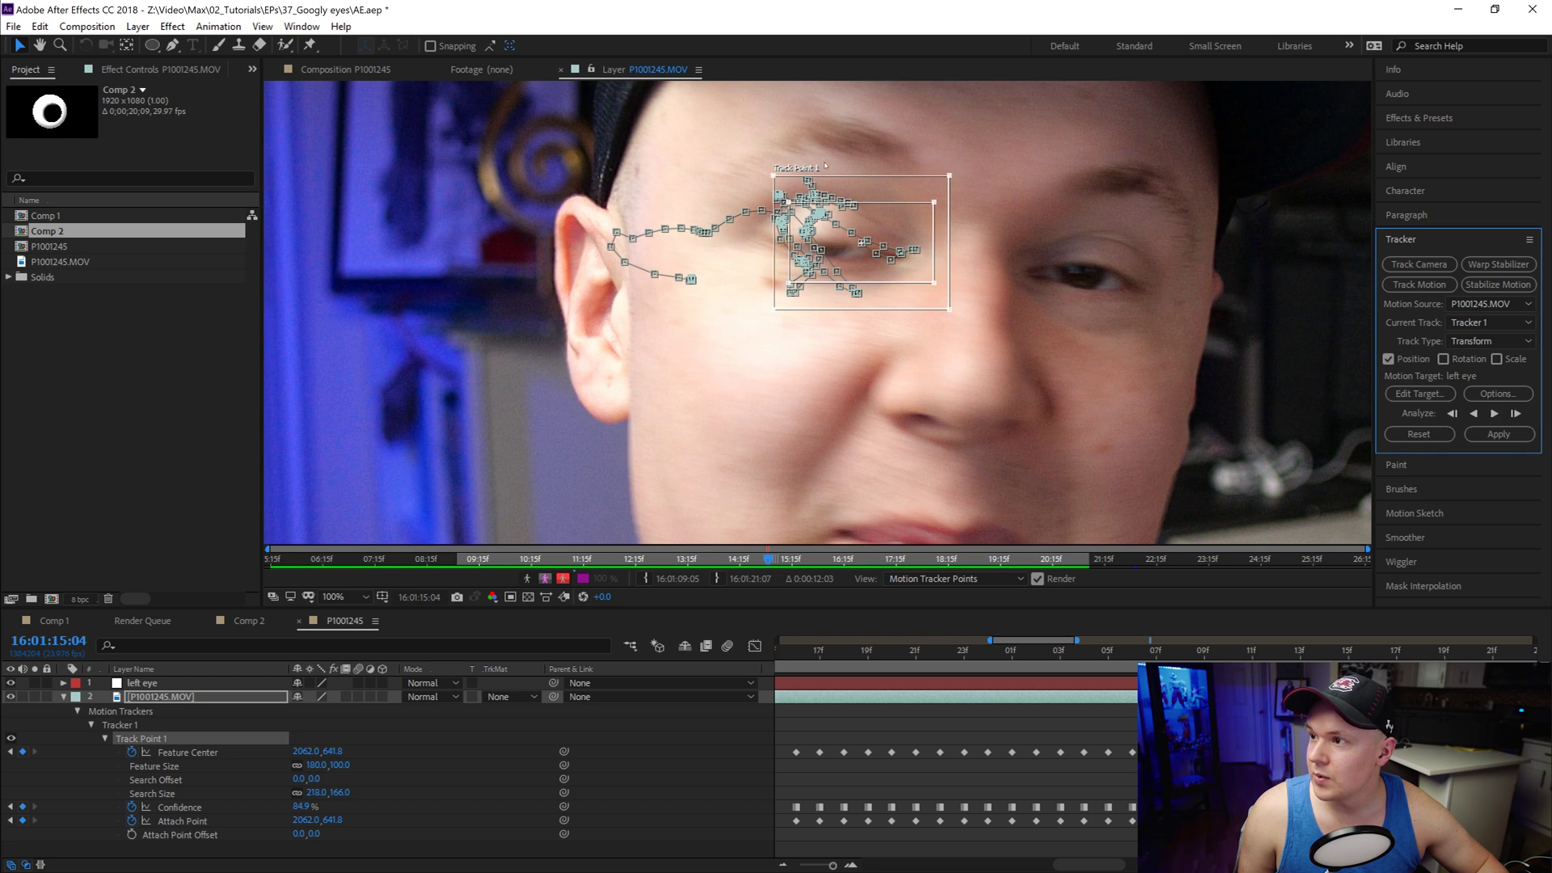
{"action": "left_click_drag", "start_coordinate": [897, 236], "coordinate": [871, 234]}
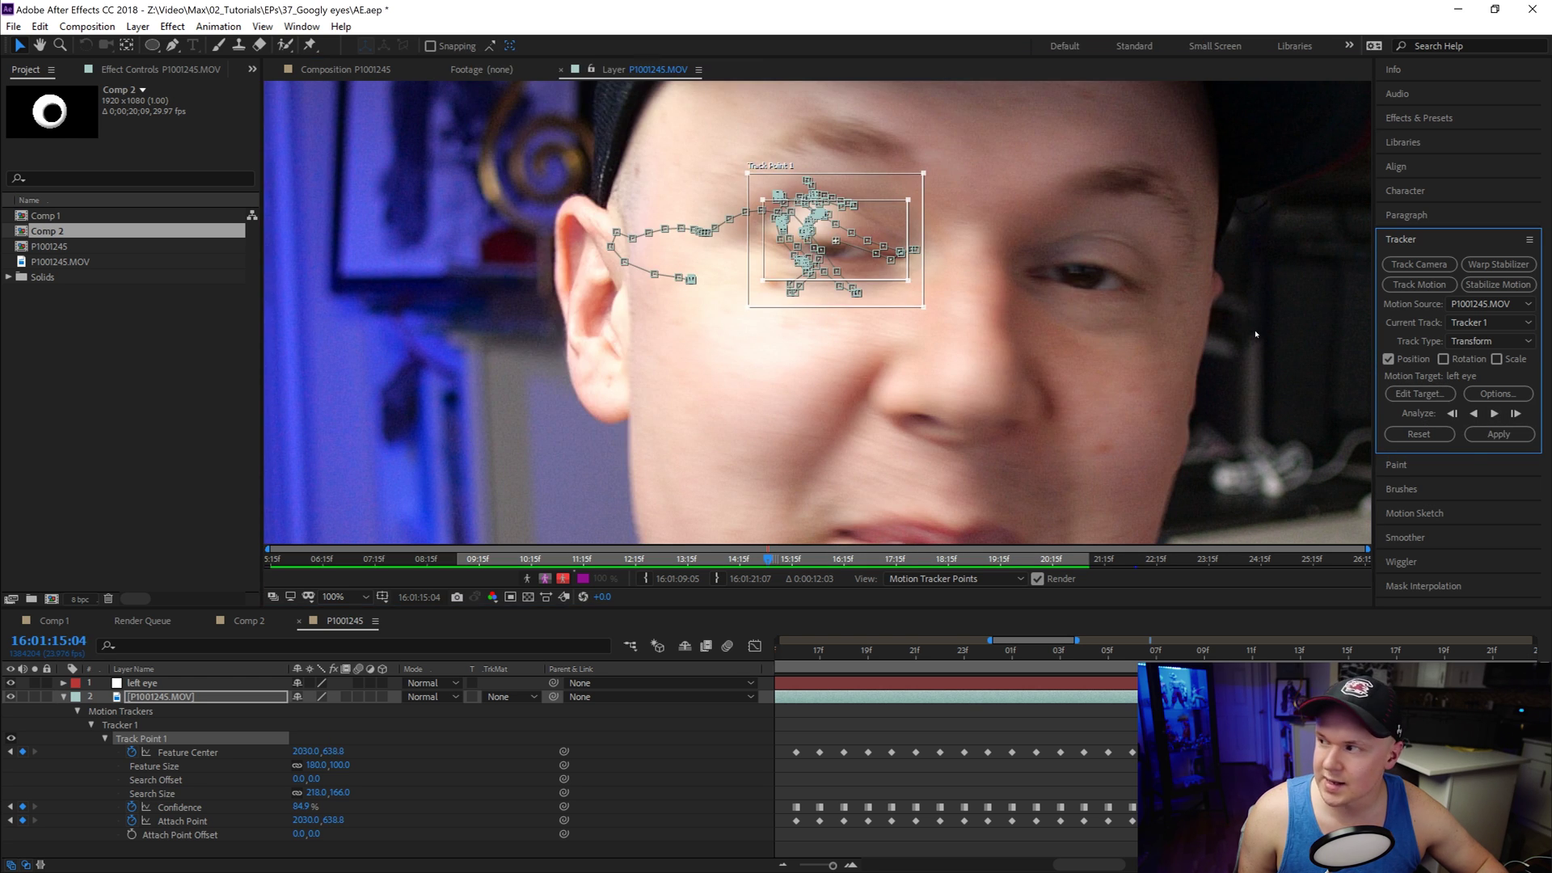
{"action": "left_click", "coordinate": [1515, 413]}
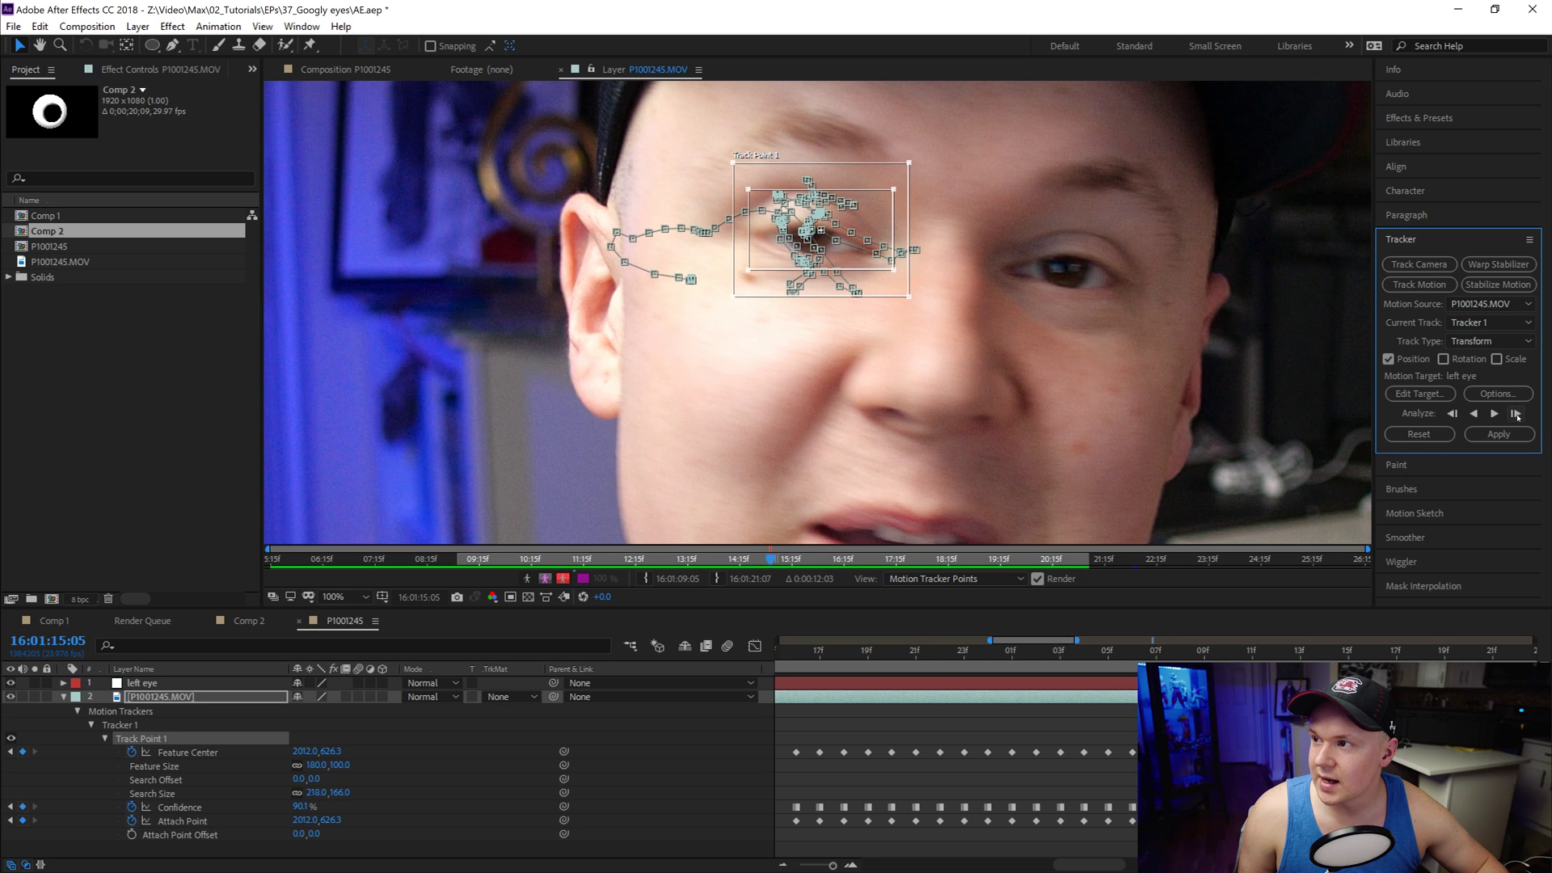
{"action": "left_click", "coordinate": [1515, 413]}
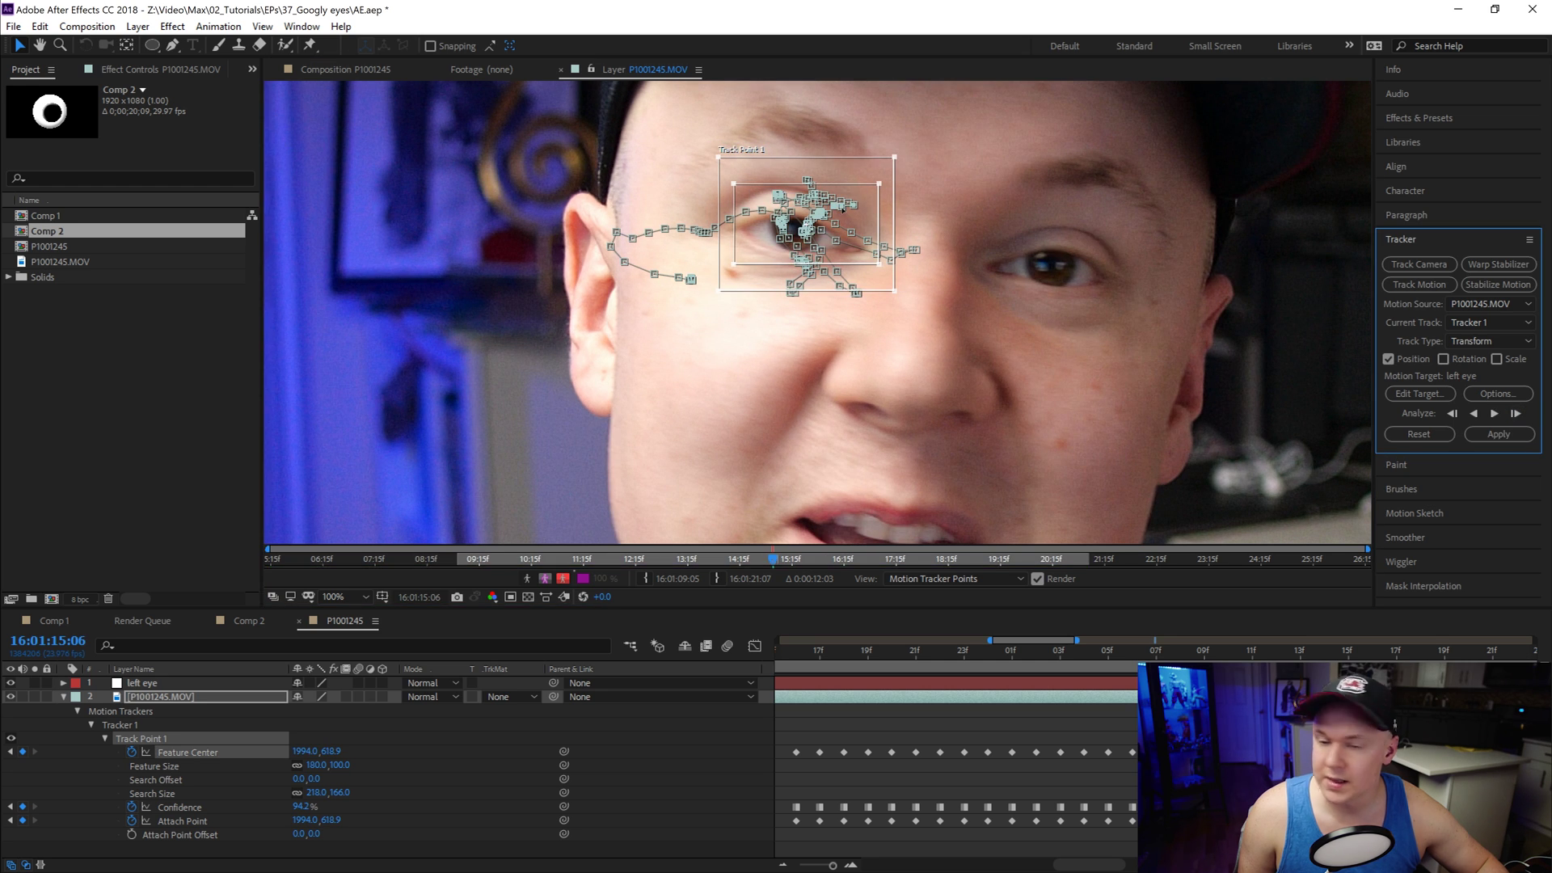
{"action": "key", "text": "Page_Up"}
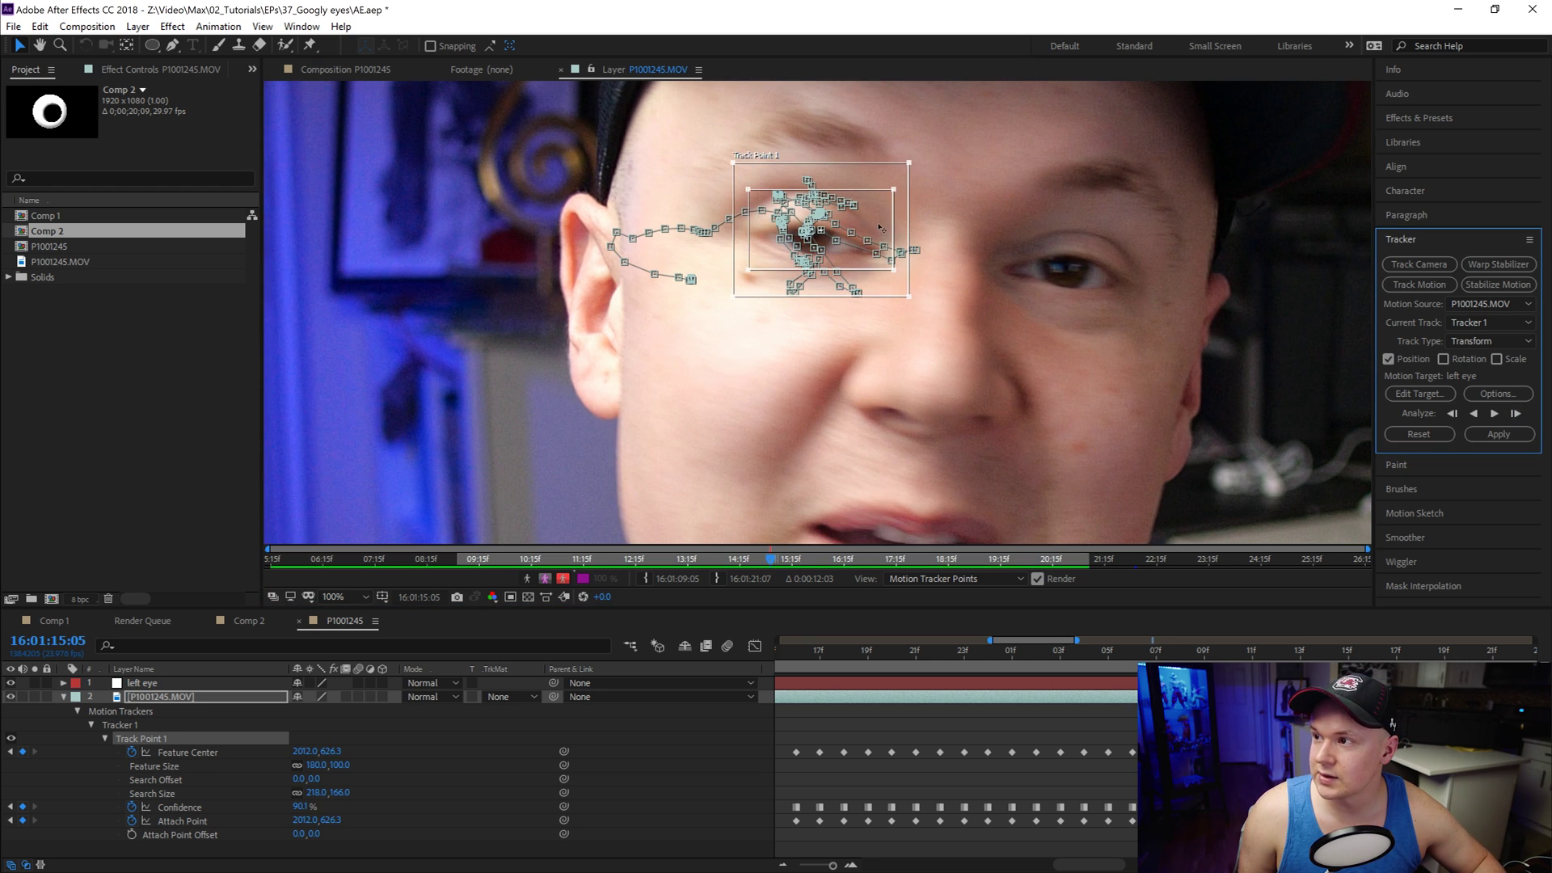
{"action": "left_click_drag", "start_coordinate": [879, 228], "coordinate": [867, 230]}
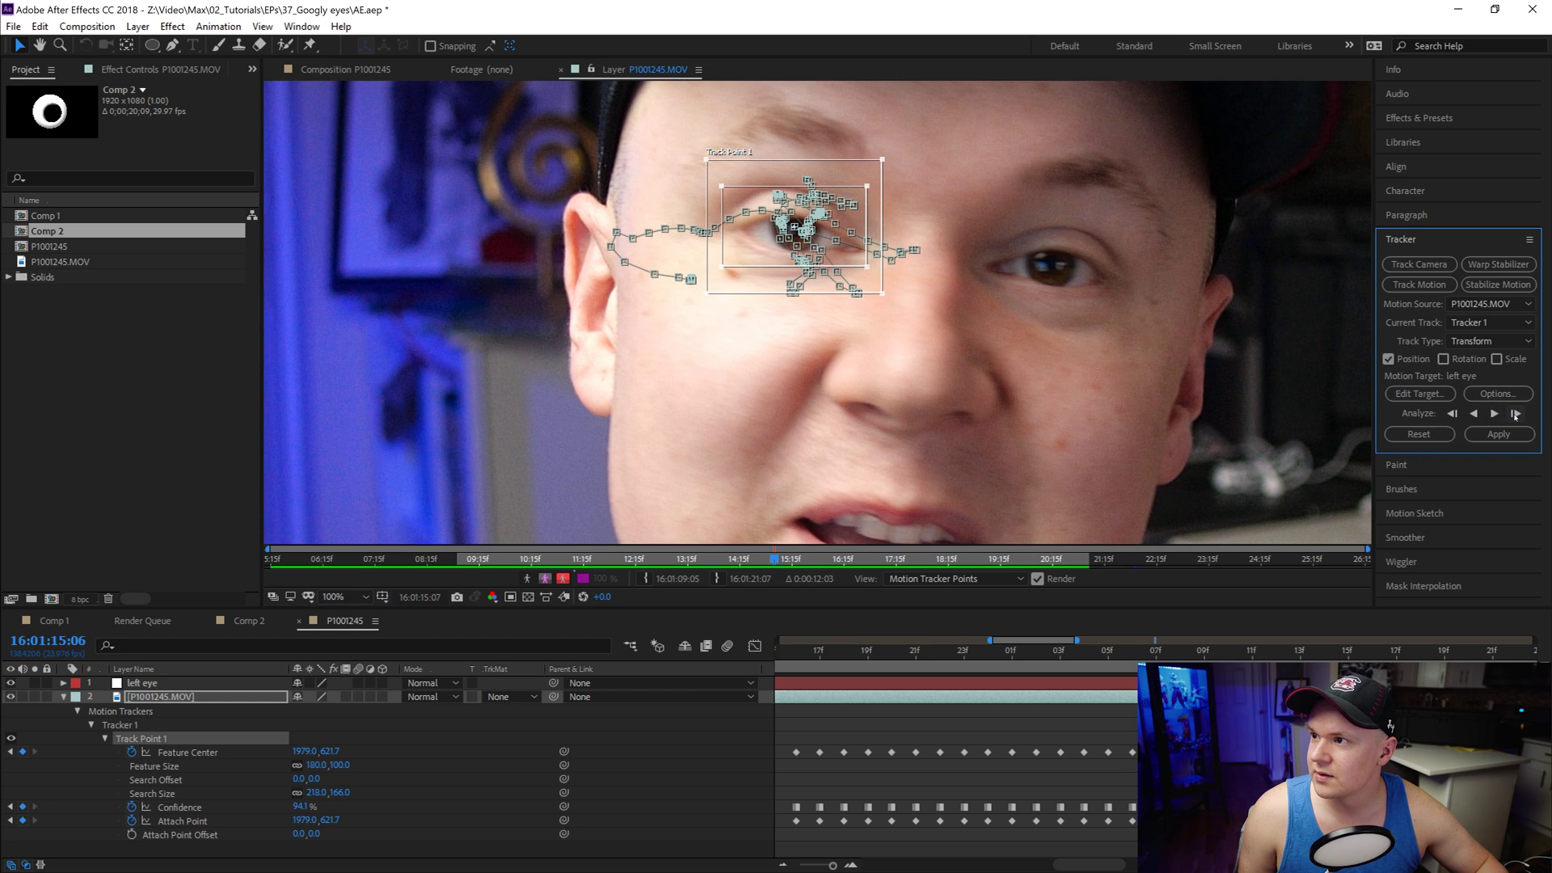
Step: Analyze the eye track forward frame by frame past 16:01:15:09, and continue with continuous analysis to 16:01:16:19
{"action": "left_click", "coordinate": [1516, 414]}
{"action": "left_click", "coordinate": [1517, 414]}
{"action": "left_click", "coordinate": [1517, 413]}
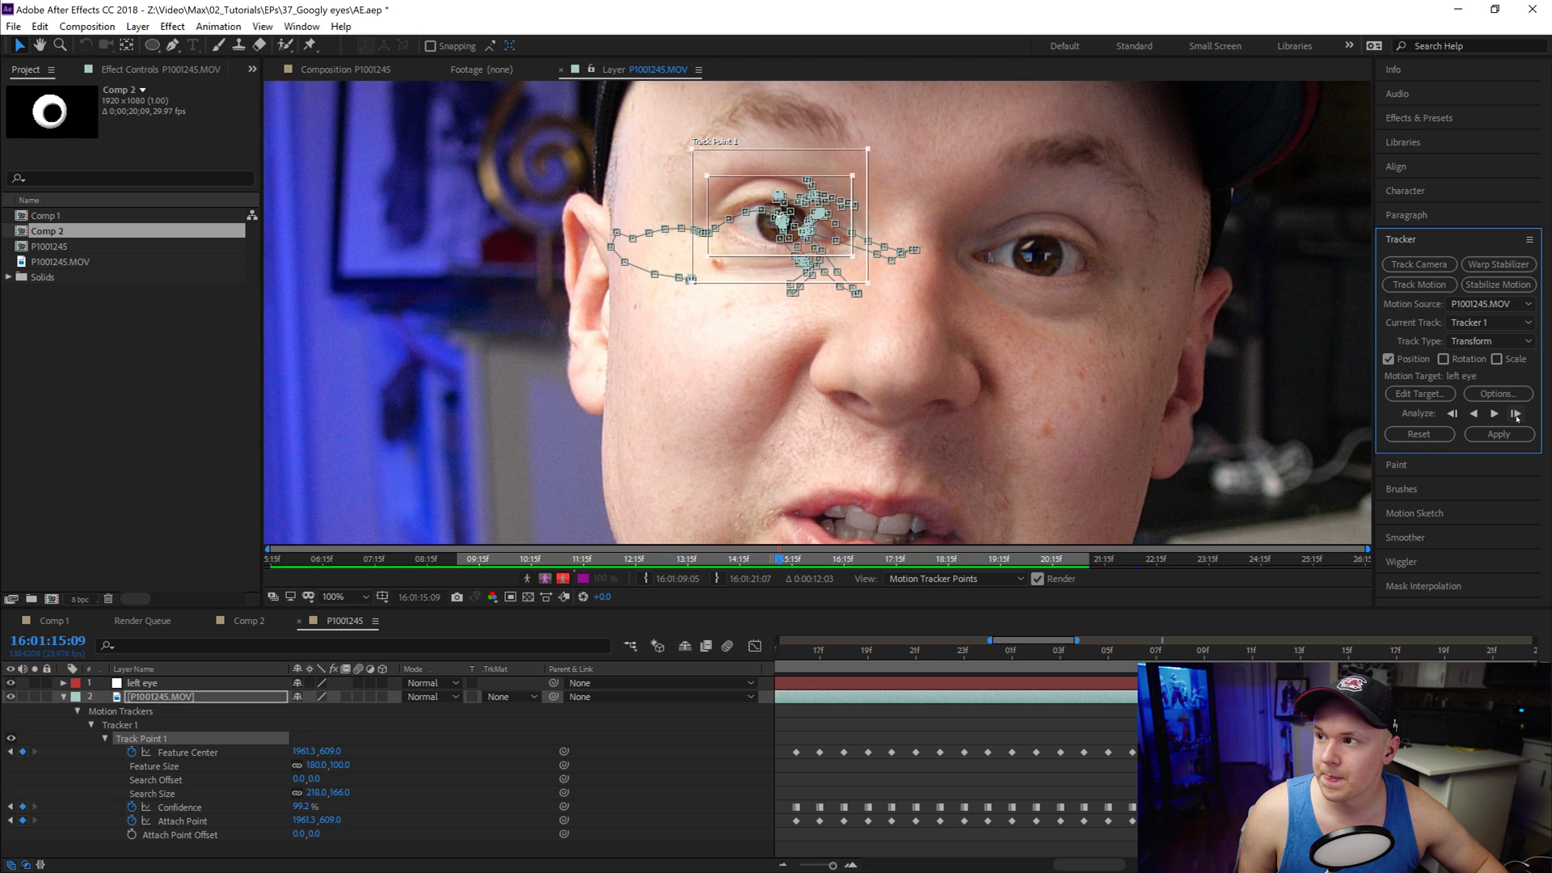
{"action": "left_click", "coordinate": [1516, 414]}
{"action": "left_click", "coordinate": [1494, 414]}
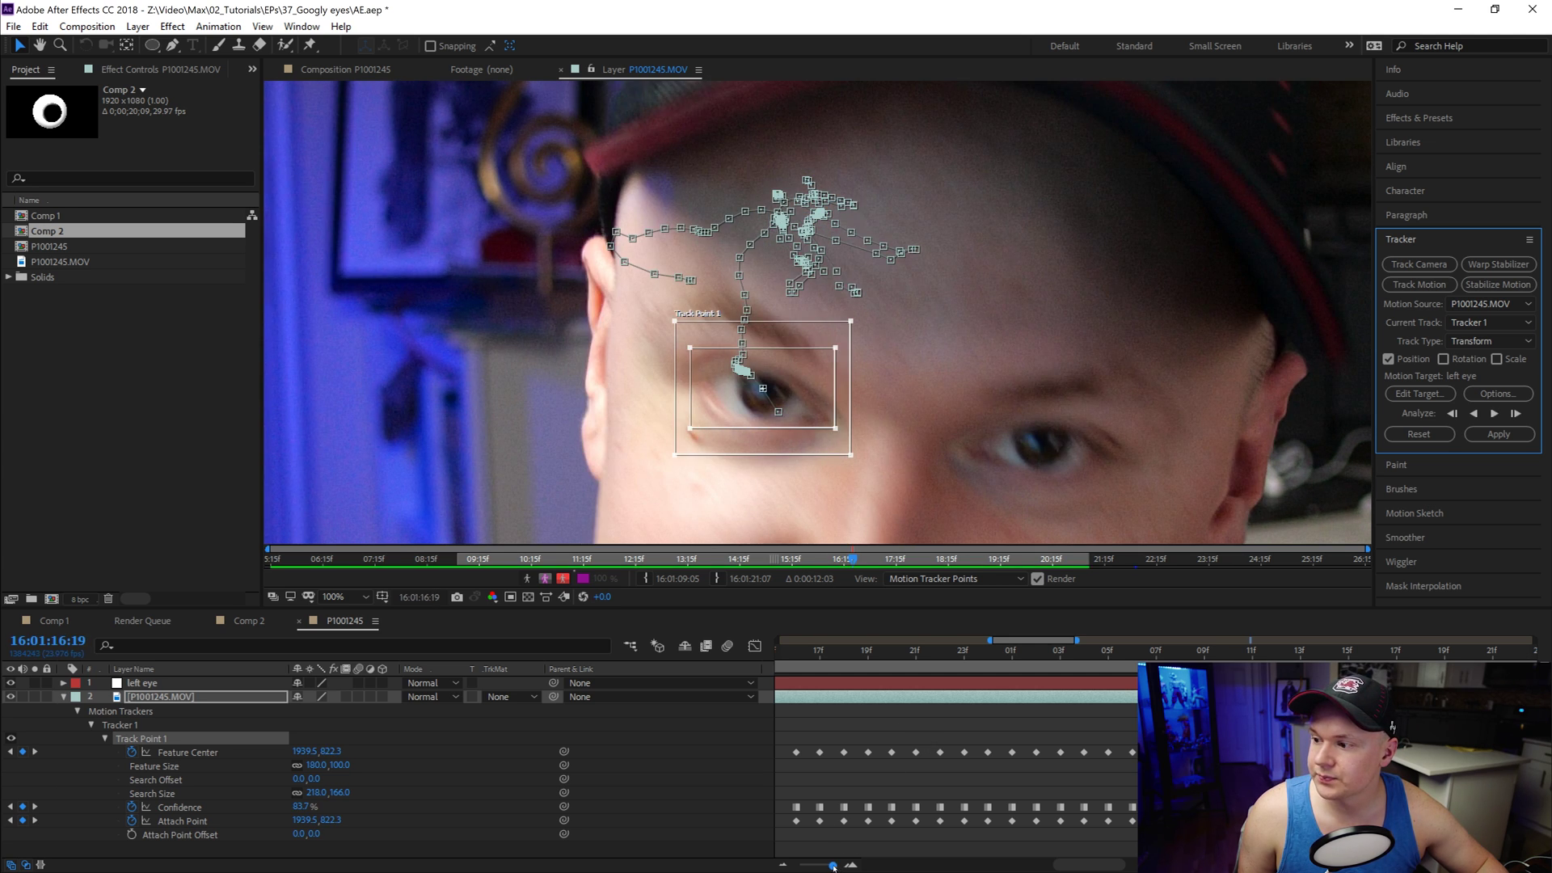
Step: Analyze the eye track forward continuously and stop at the blink at 16:01:17:12
{"action": "left_click_drag", "start_coordinate": [834, 866], "coordinate": [799, 865]}
{"action": "left_click", "coordinate": [1494, 415]}
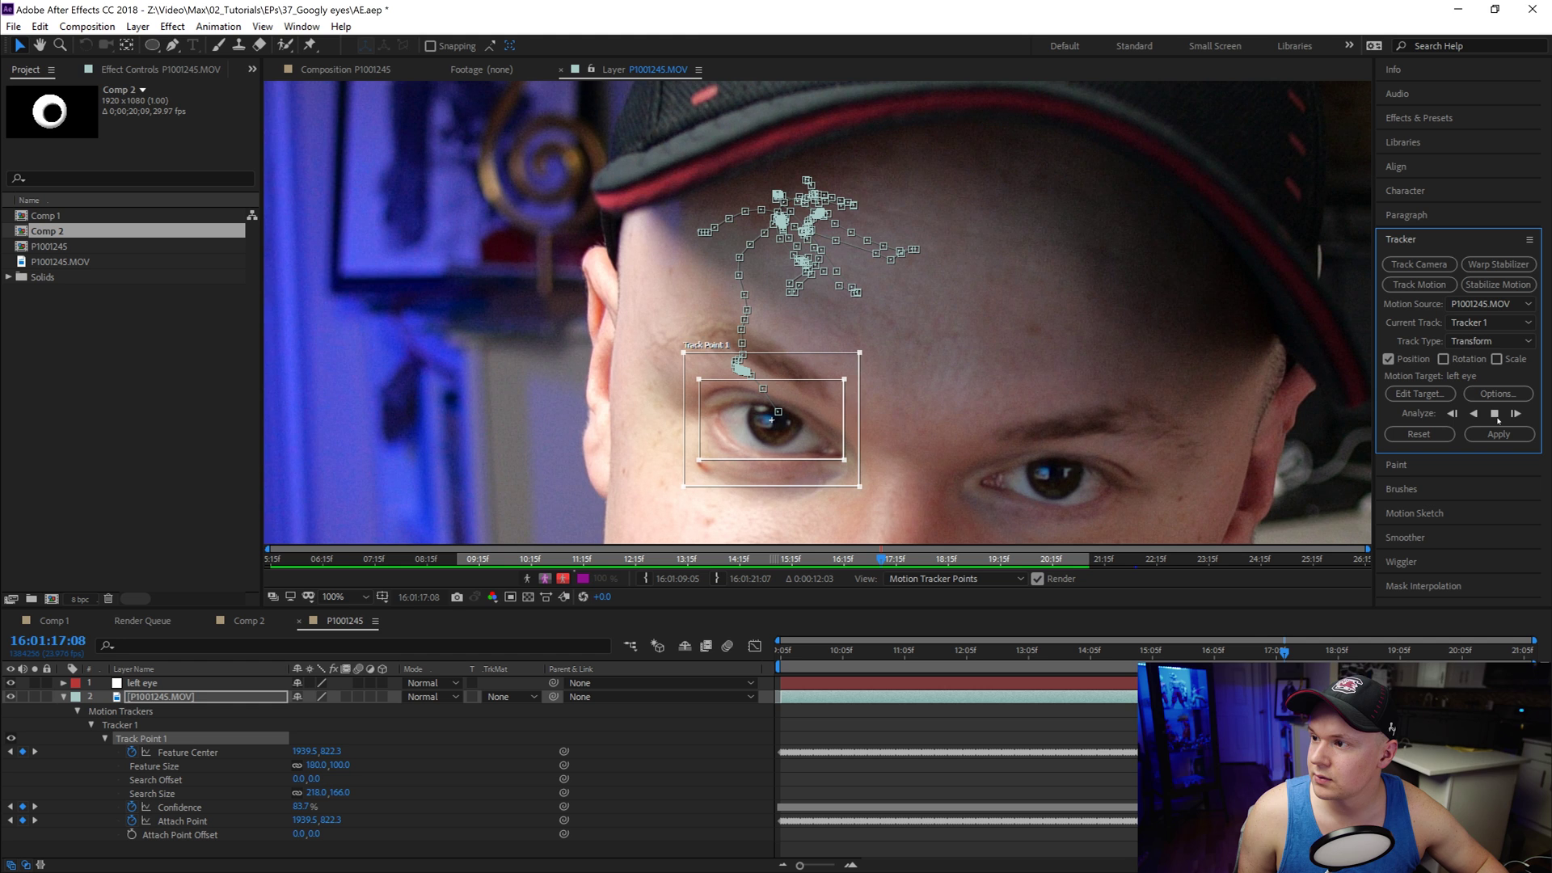
{"action": "left_click", "coordinate": [1495, 414]}
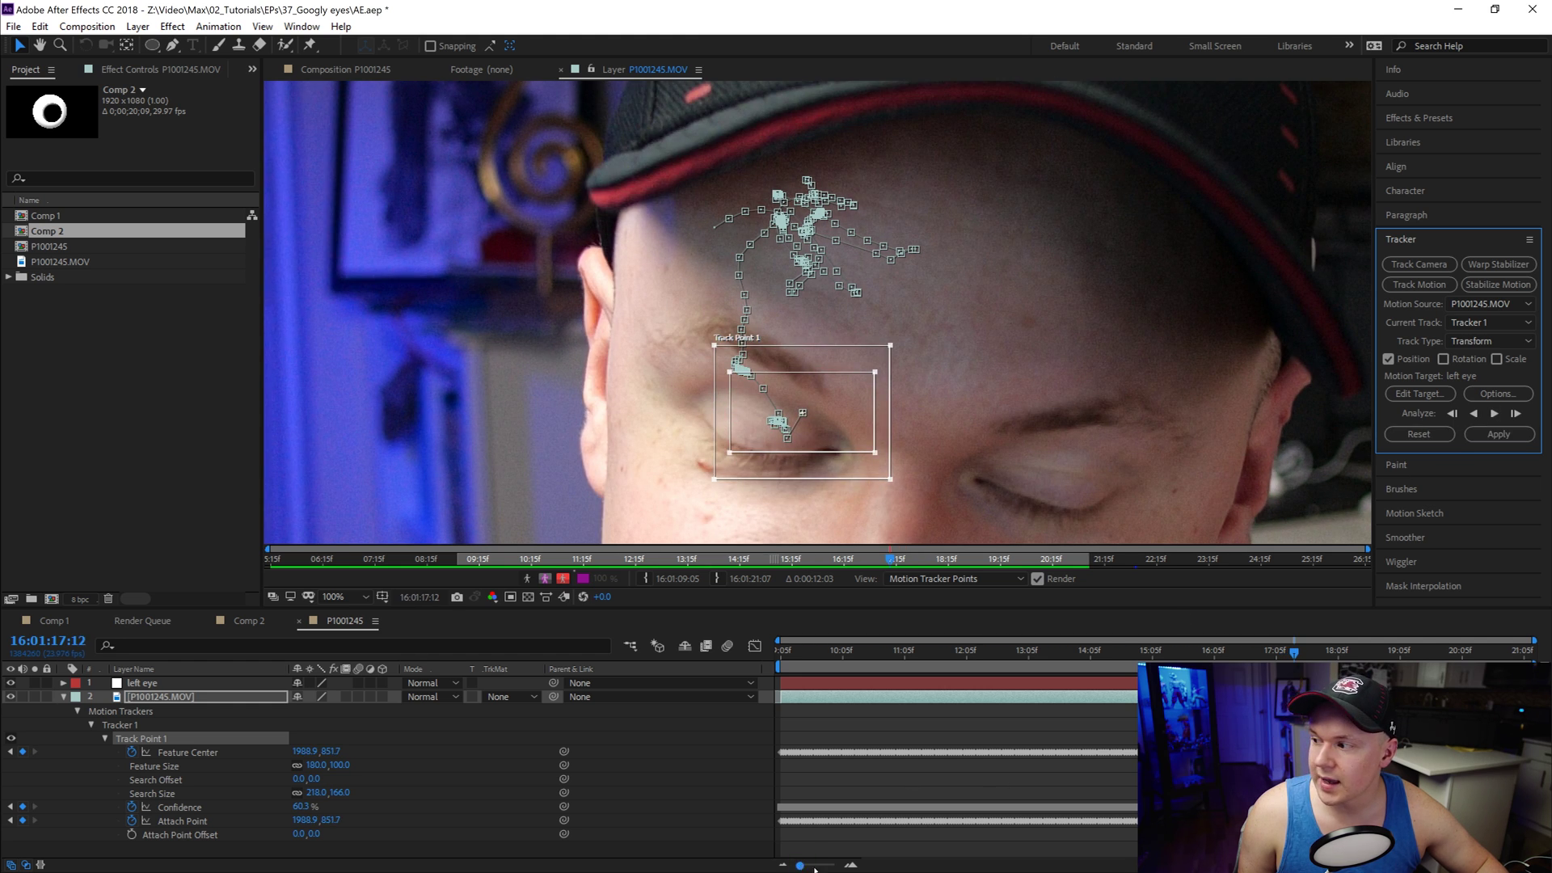
Step: Realign the track point over the closed eye at 16:01:17:11 and analyze forward one frame at a time to 16:01:17:16
{"action": "left_click_drag", "start_coordinate": [815, 867], "coordinate": [834, 866]}
{"action": "key", "text": "Page_Up"}
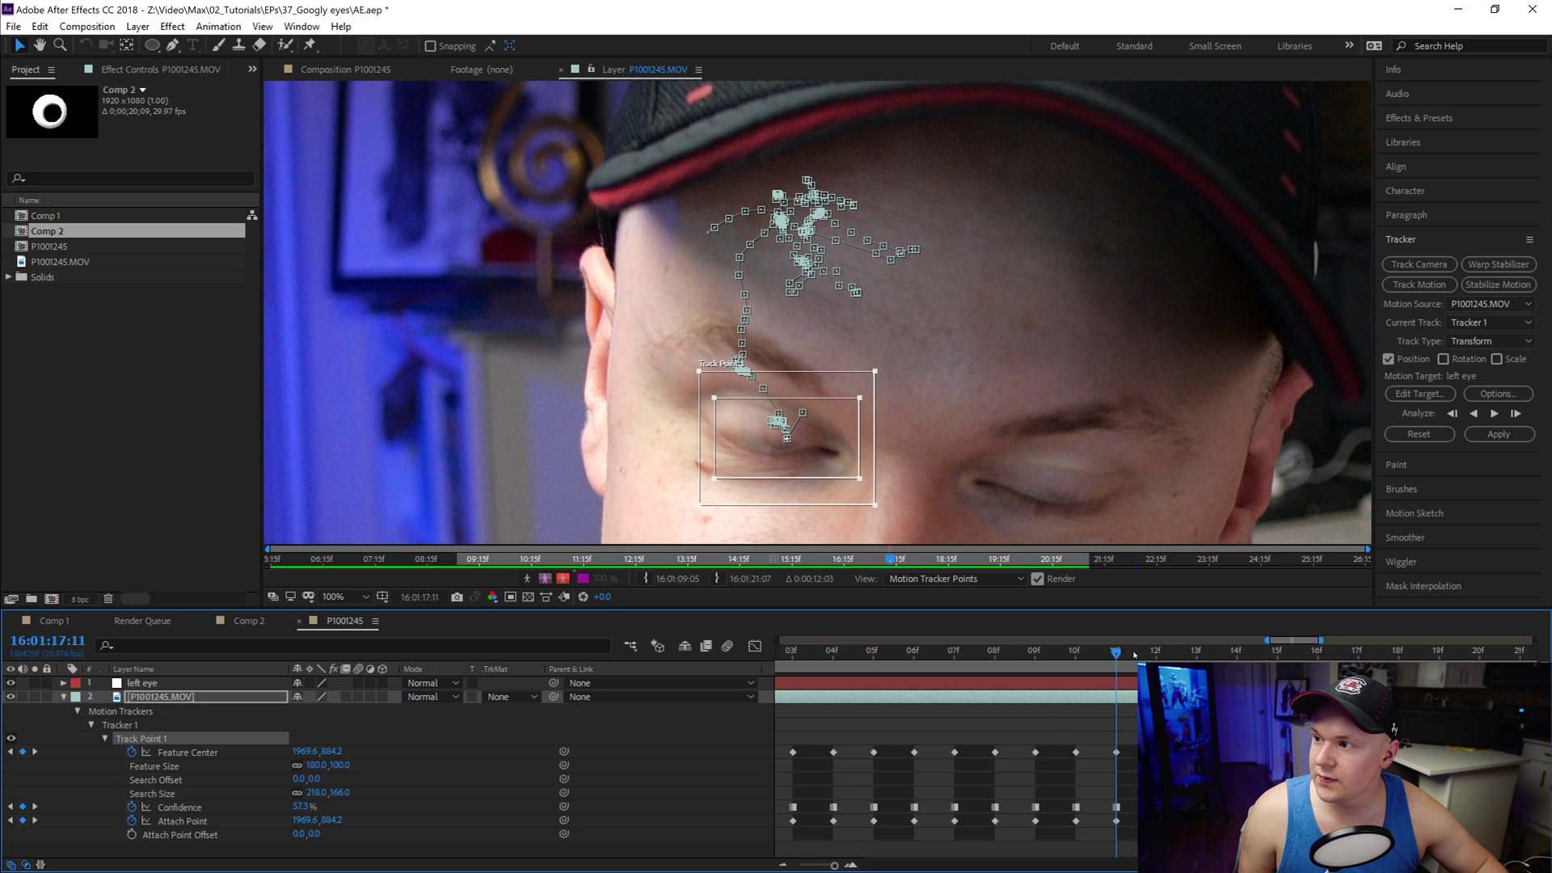
{"action": "left_click_drag", "start_coordinate": [854, 451], "coordinate": [833, 449]}
{"action": "left_click", "coordinate": [1515, 413]}
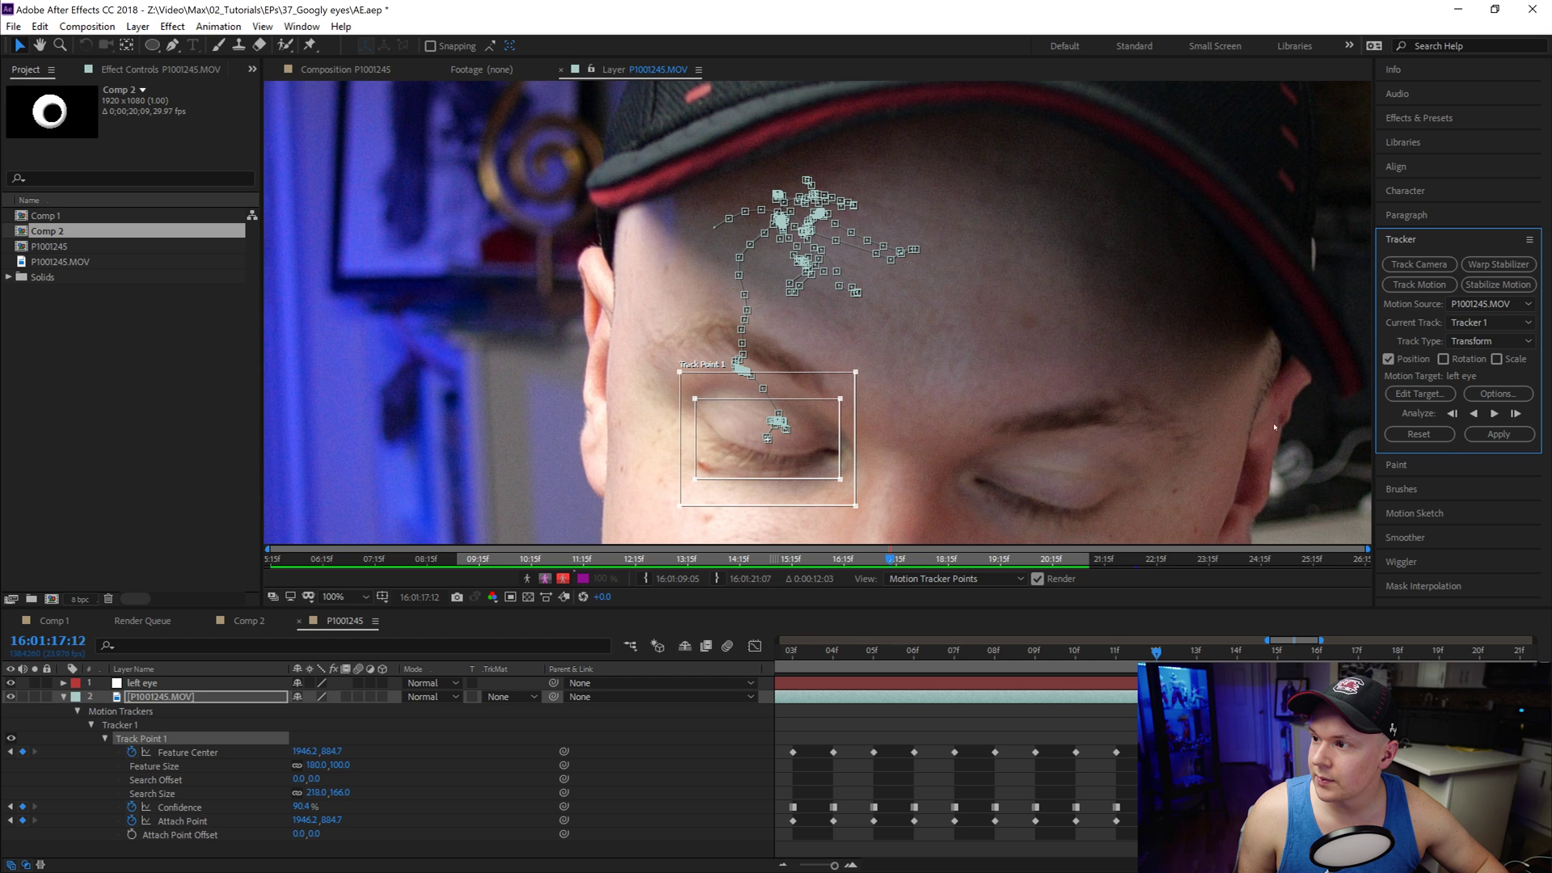
{"action": "left_click", "coordinate": [1516, 414]}
{"action": "left_click", "coordinate": [1515, 414]}
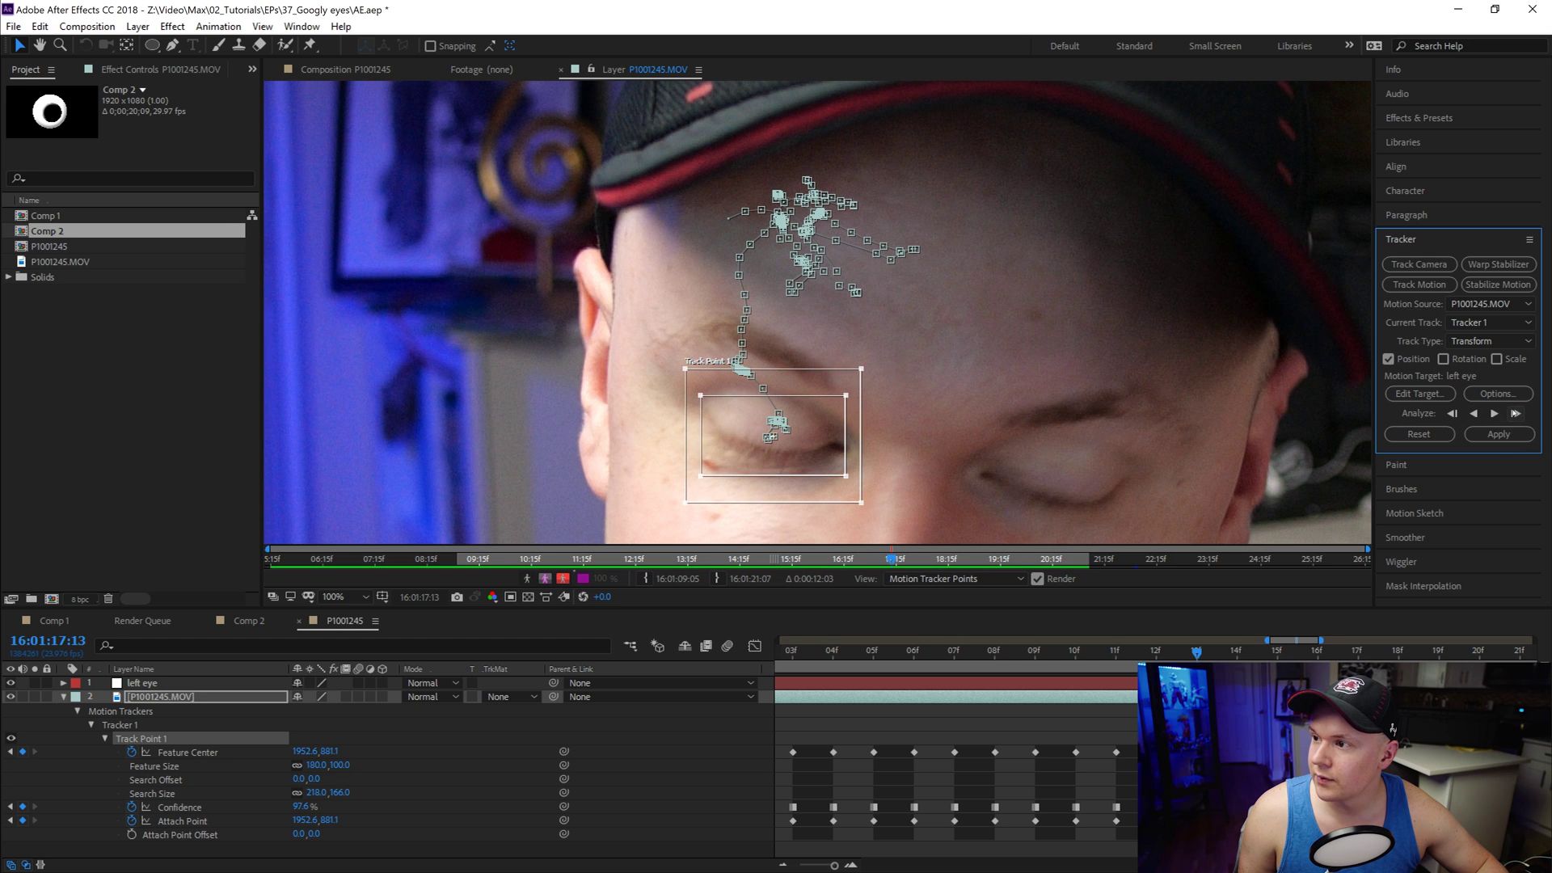
{"action": "left_click", "coordinate": [1515, 414]}
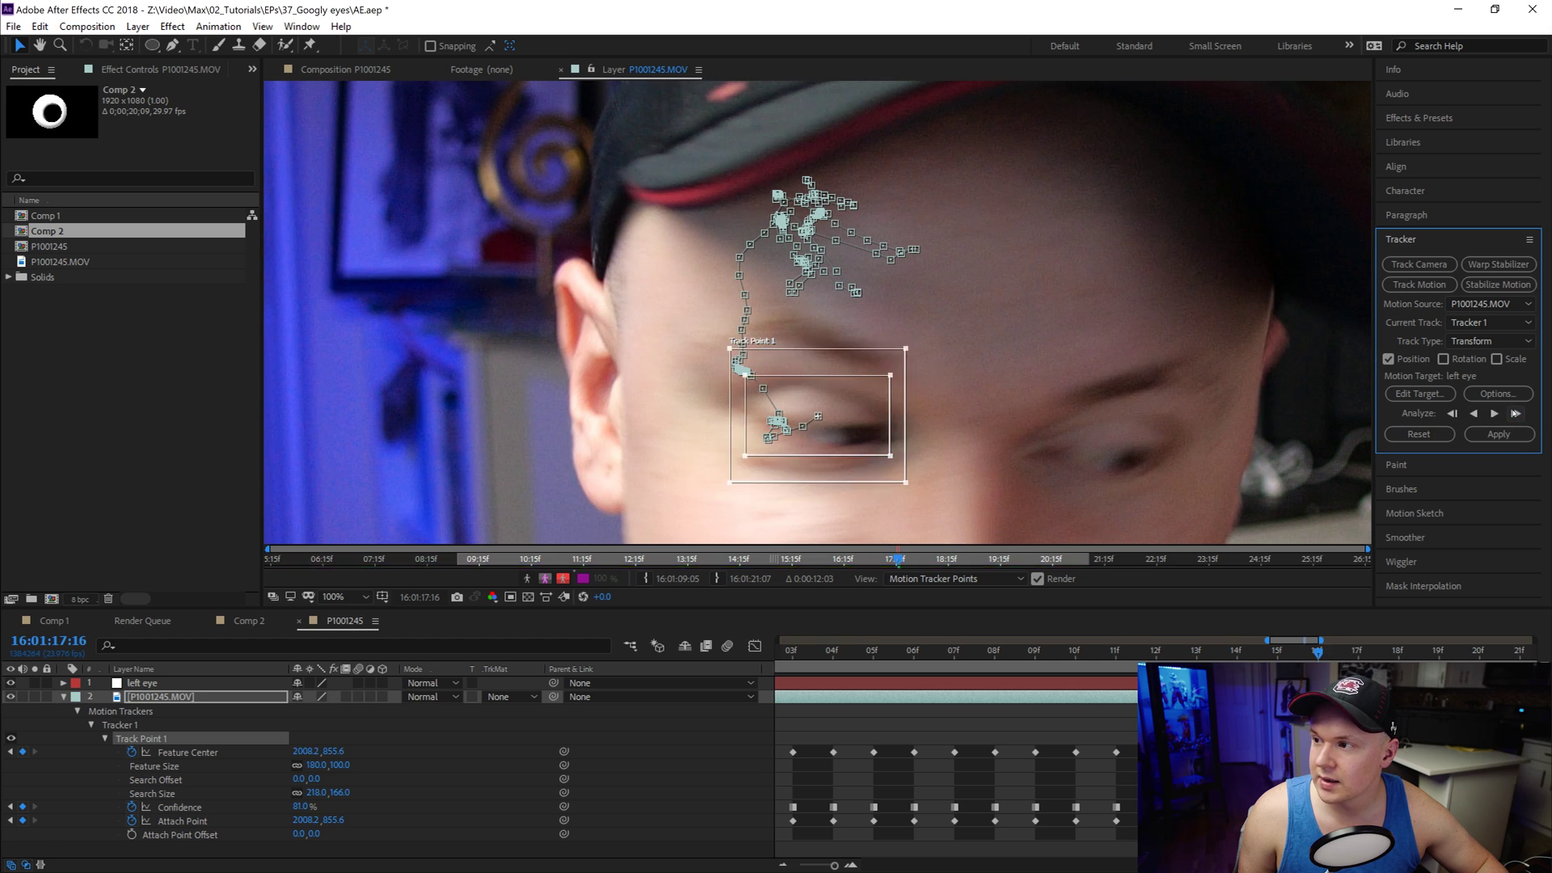
{"action": "left_click", "coordinate": [1515, 414]}
Step: Realign the track point over the blurred eye at 16:01:17:16 and 16:01:17:15, ending on 16:01:17:16
{"action": "left_click", "coordinate": [871, 414]}
{"action": "left_click_drag", "start_coordinate": [872, 414], "coordinate": [956, 413]}
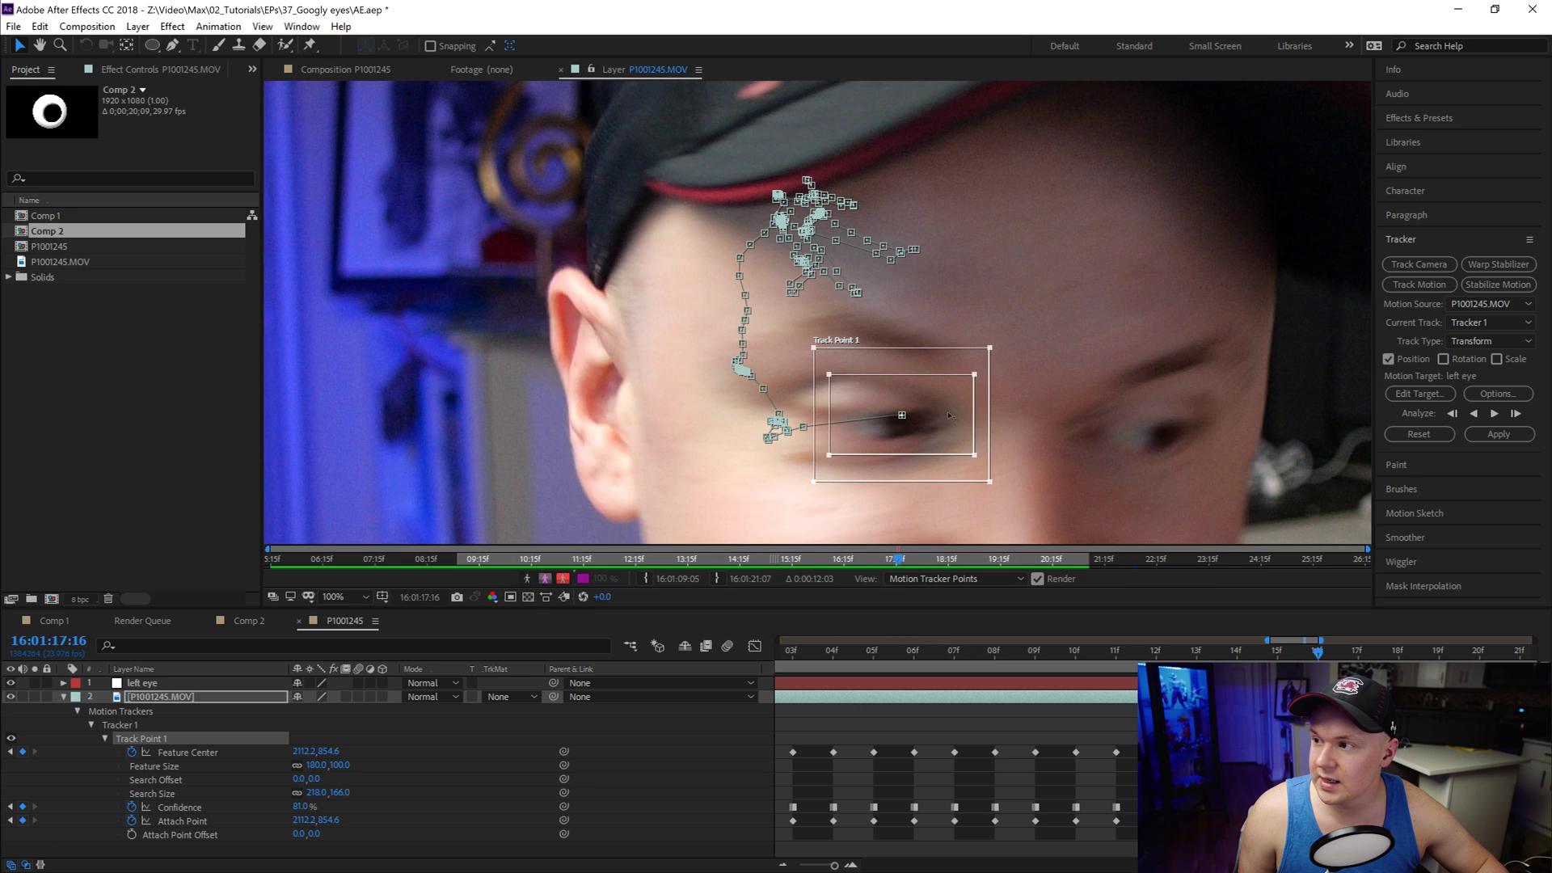
{"action": "left_click", "coordinate": [1452, 414]}
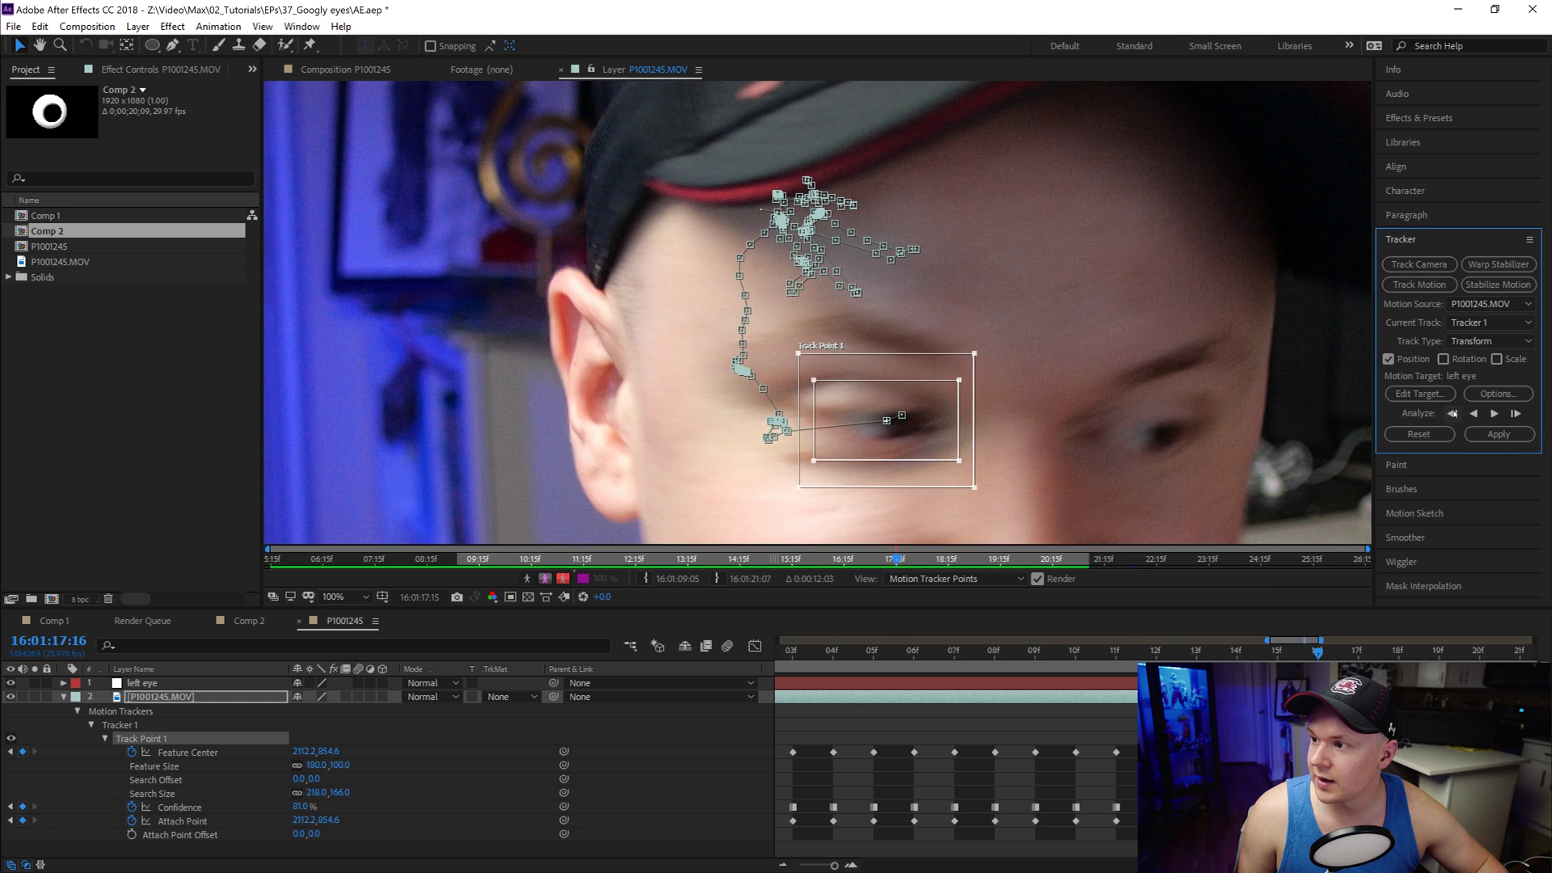
{"action": "left_click_drag", "start_coordinate": [876, 436], "coordinate": [836, 441]}
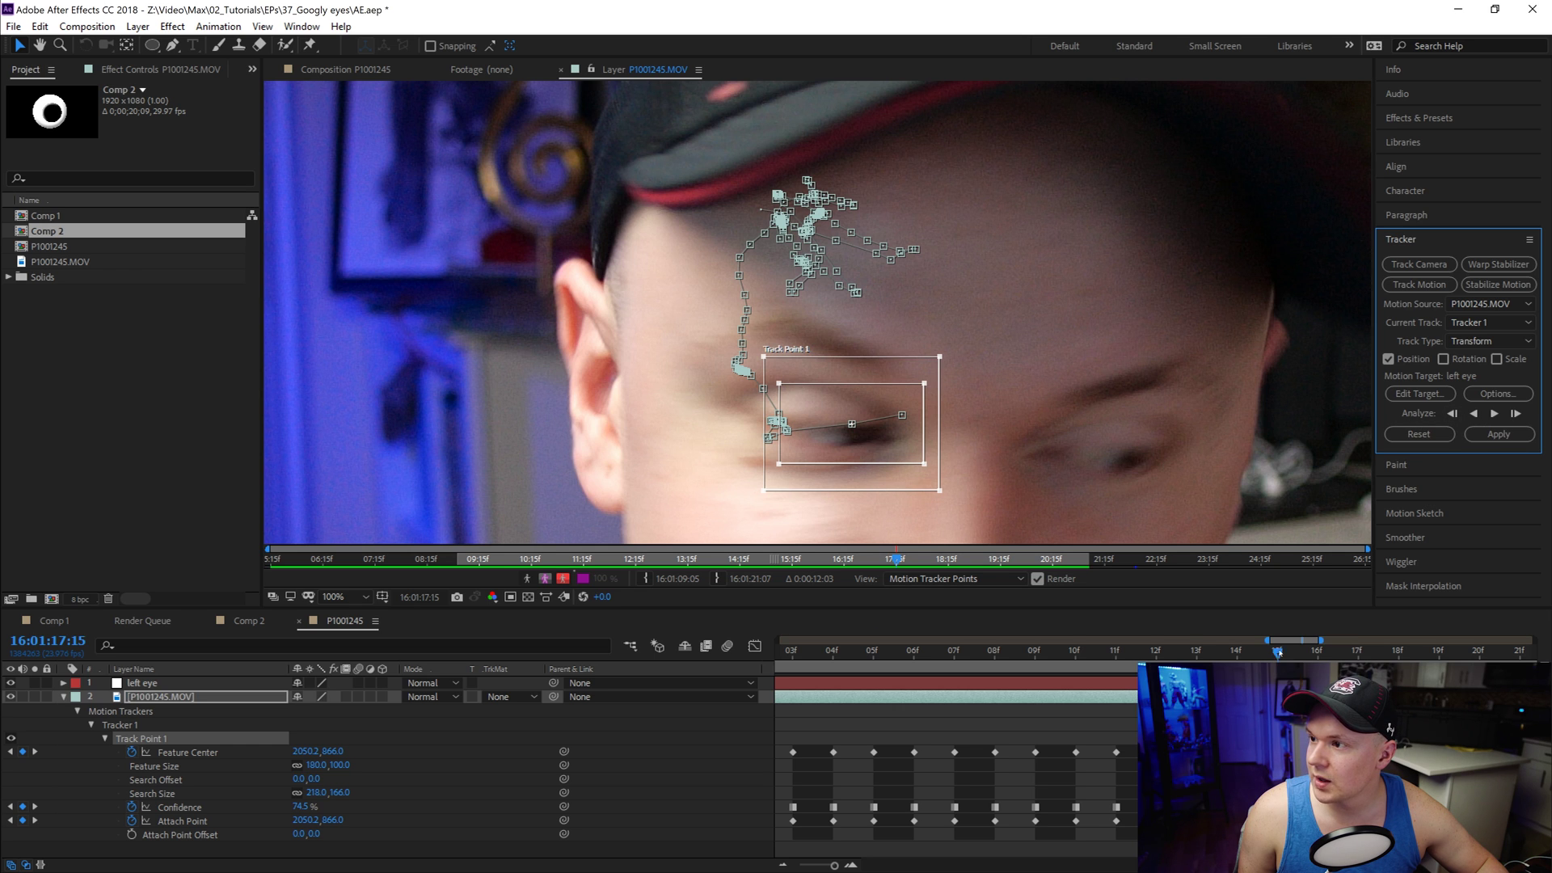
{"action": "left_click_drag", "start_coordinate": [1277, 652], "coordinate": [1317, 652]}
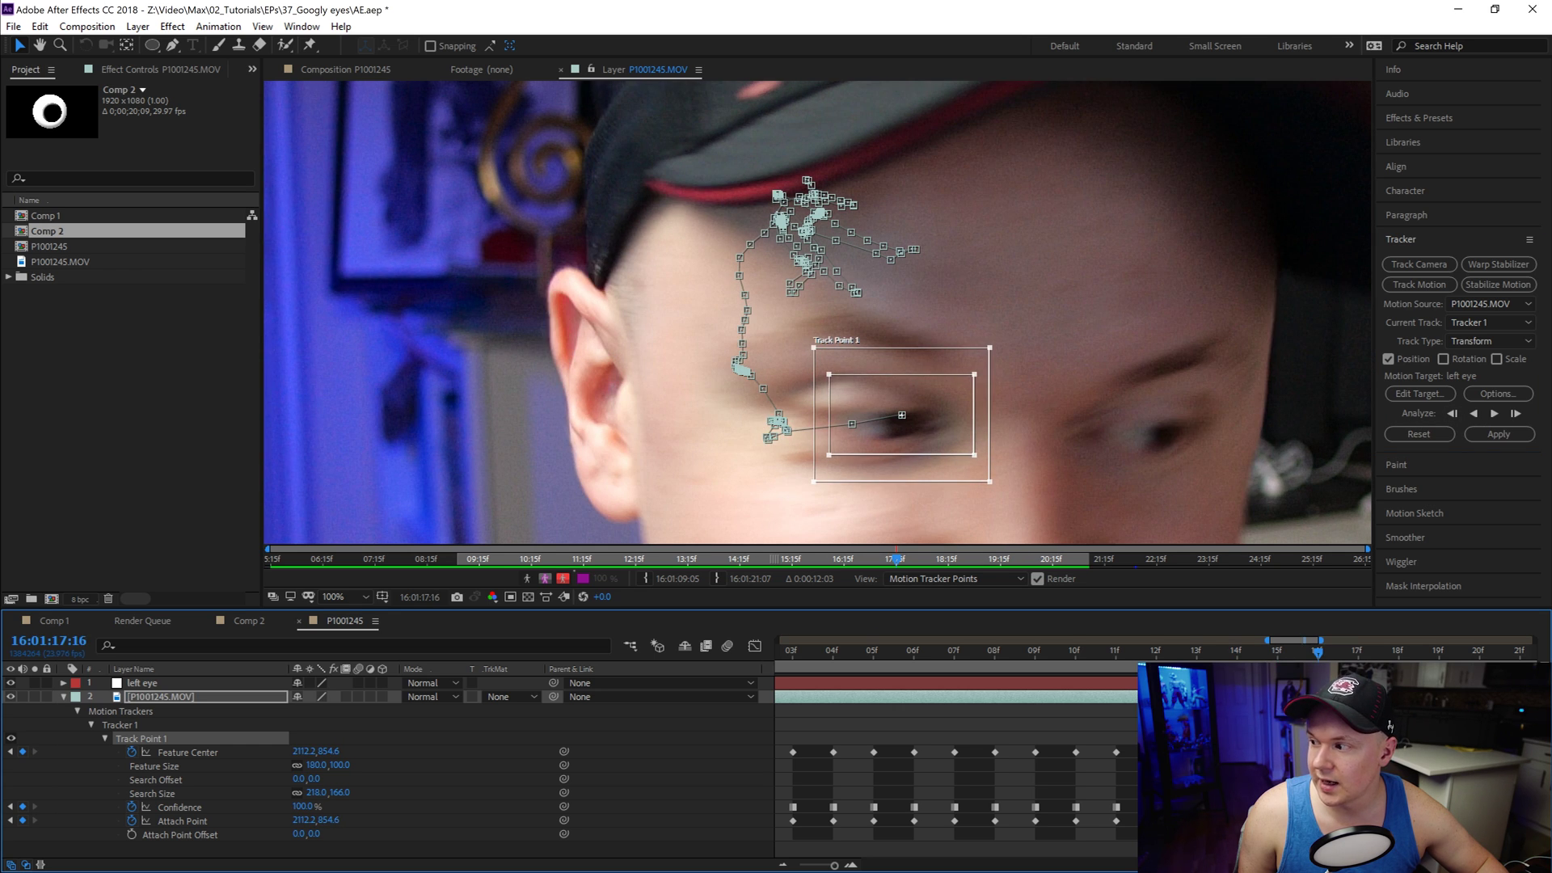
Step: Analyze the eye track forward one frame at a time to 16:01:17:23
{"action": "left_click", "coordinate": [1516, 413]}
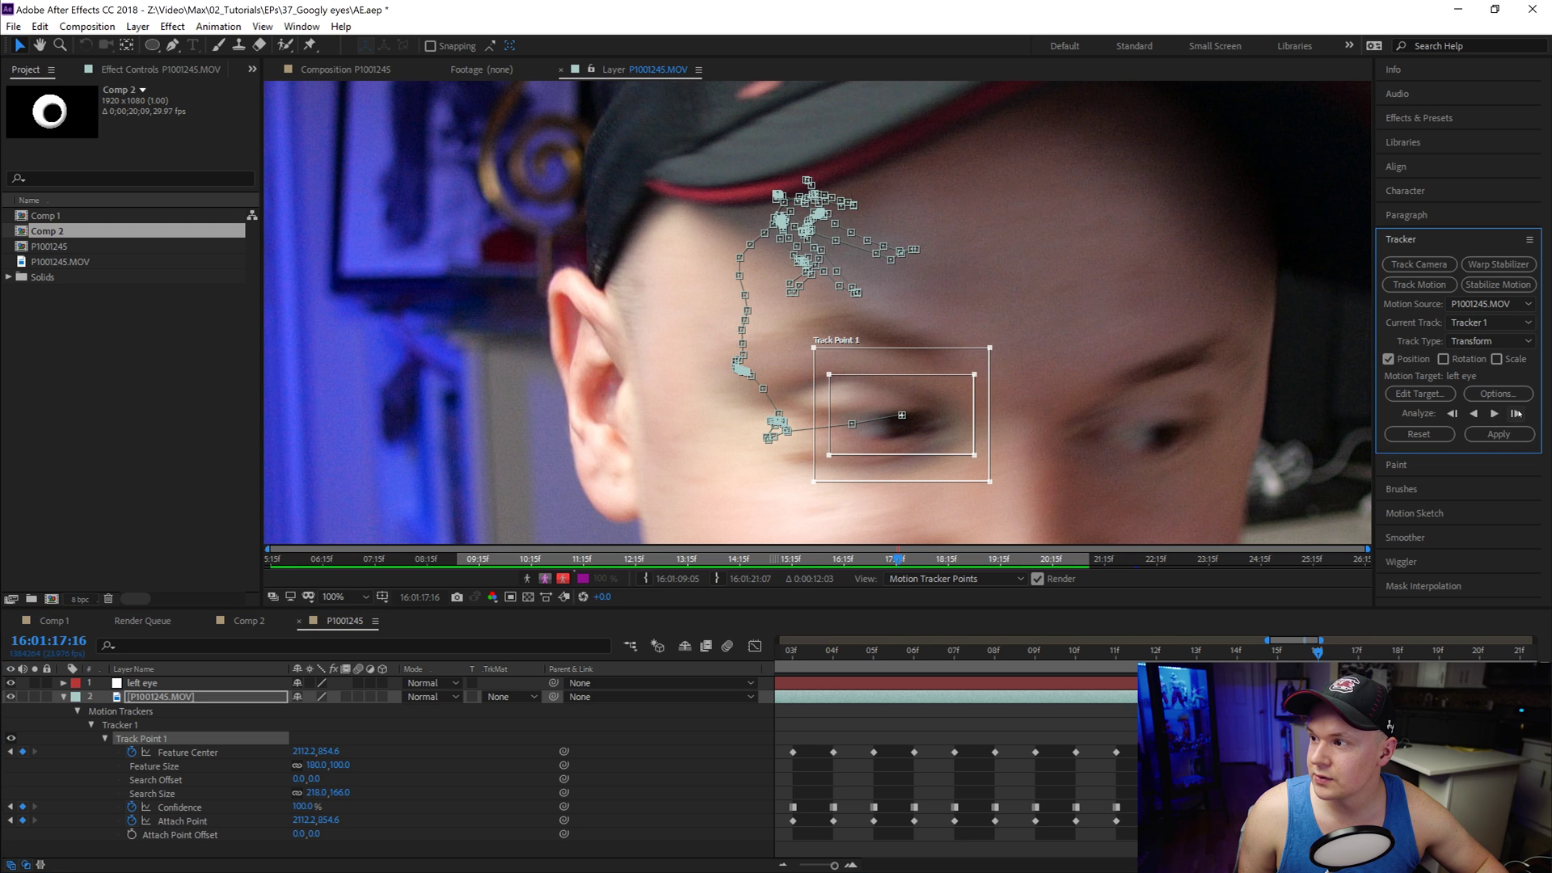
{"action": "left_click", "coordinate": [1516, 414]}
{"action": "left_click", "coordinate": [1517, 413]}
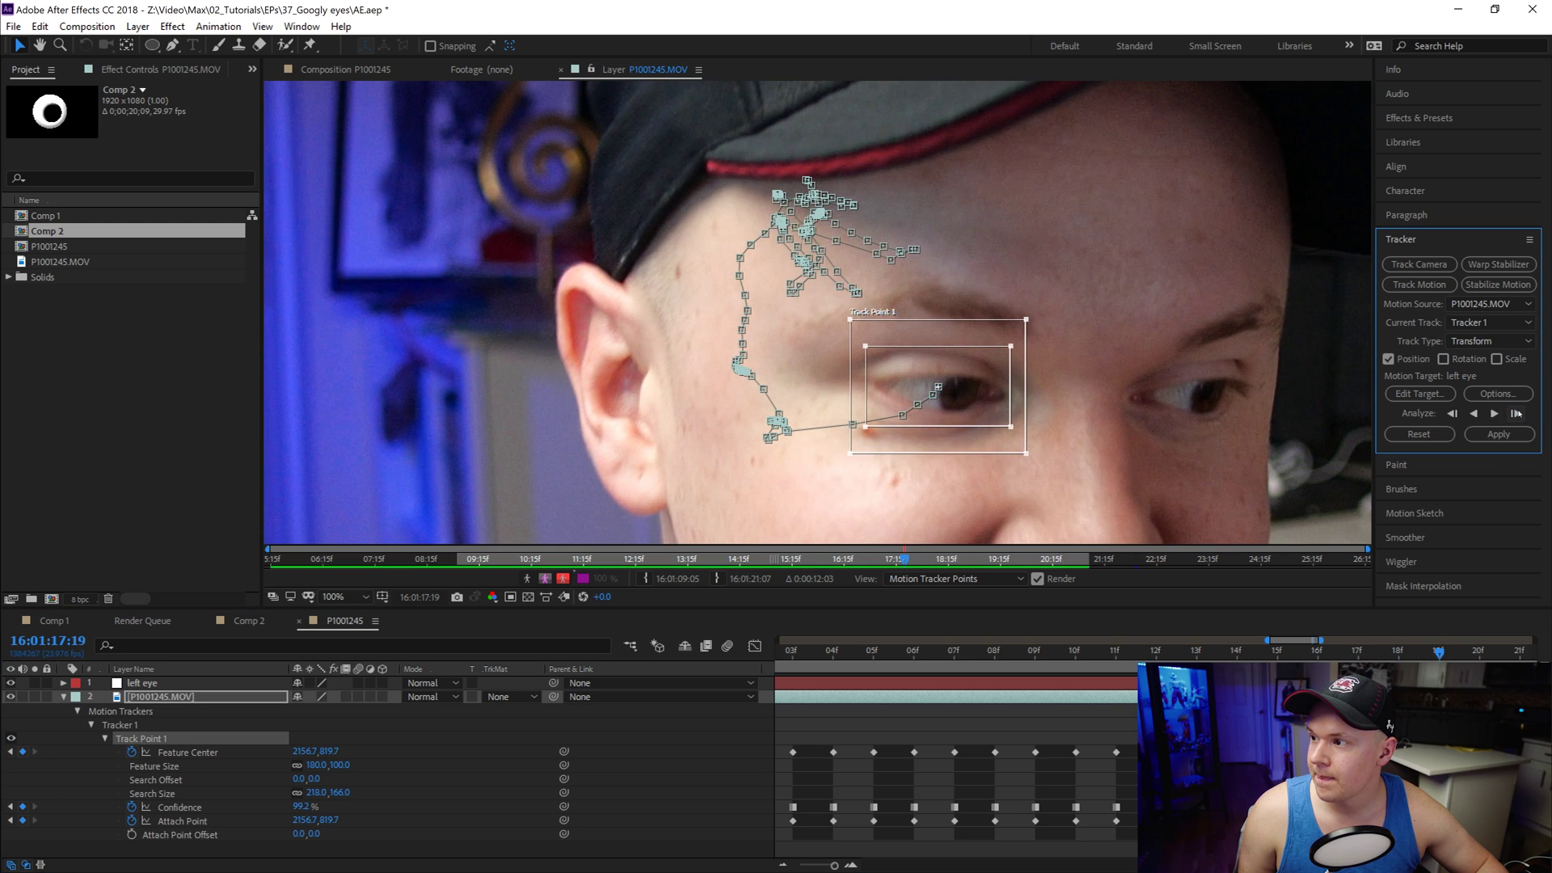
{"action": "left_click", "coordinate": [1516, 414]}
{"action": "left_click", "coordinate": [1516, 414]}
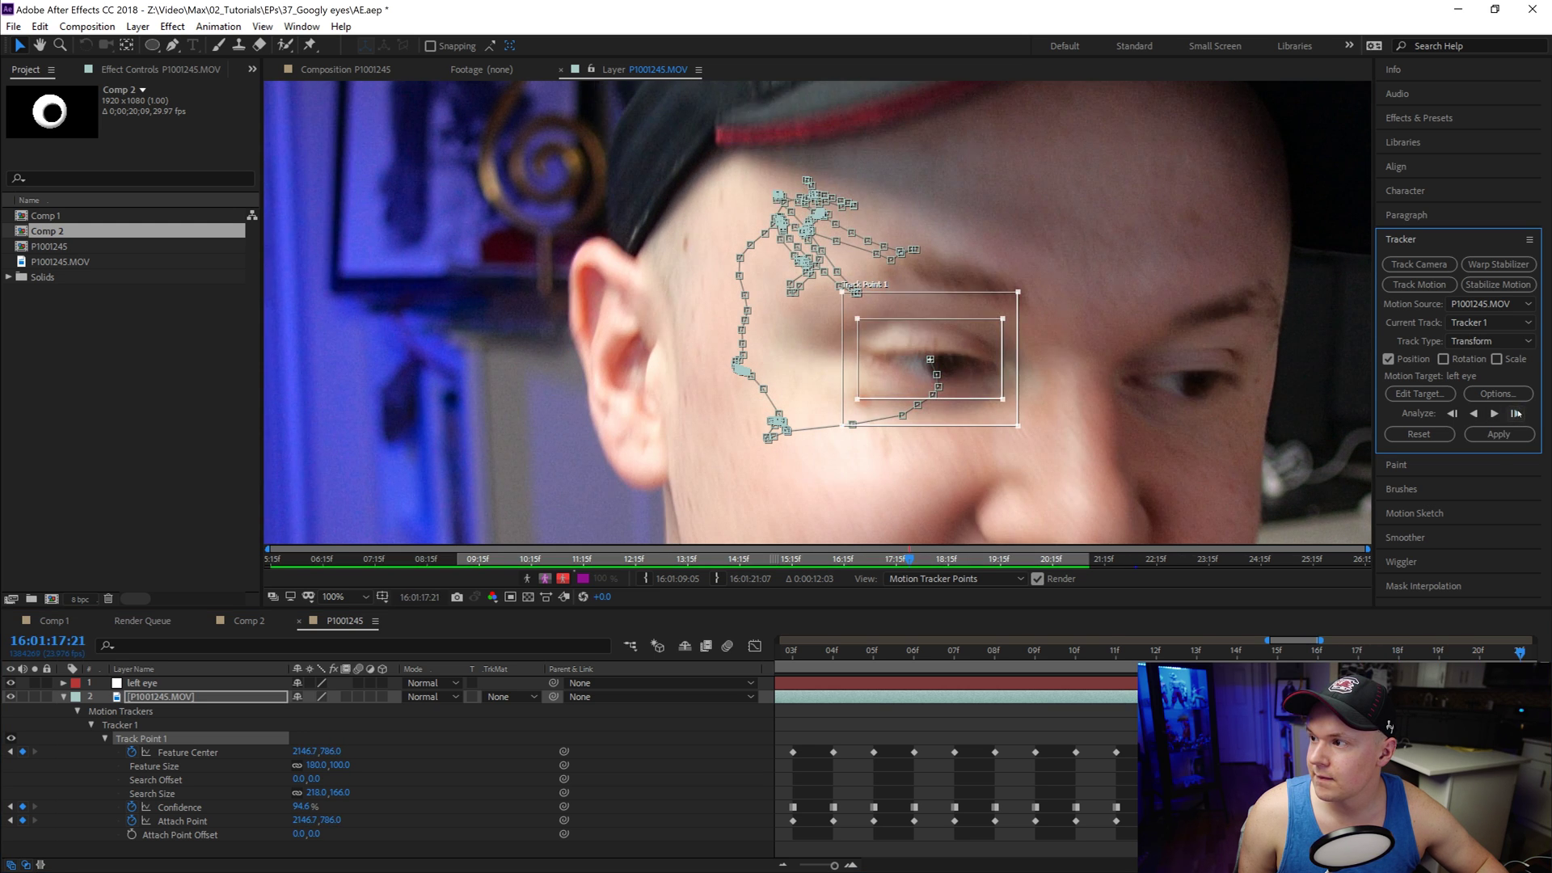
{"action": "left_click", "coordinate": [1517, 413]}
{"action": "left_click", "coordinate": [1517, 414]}
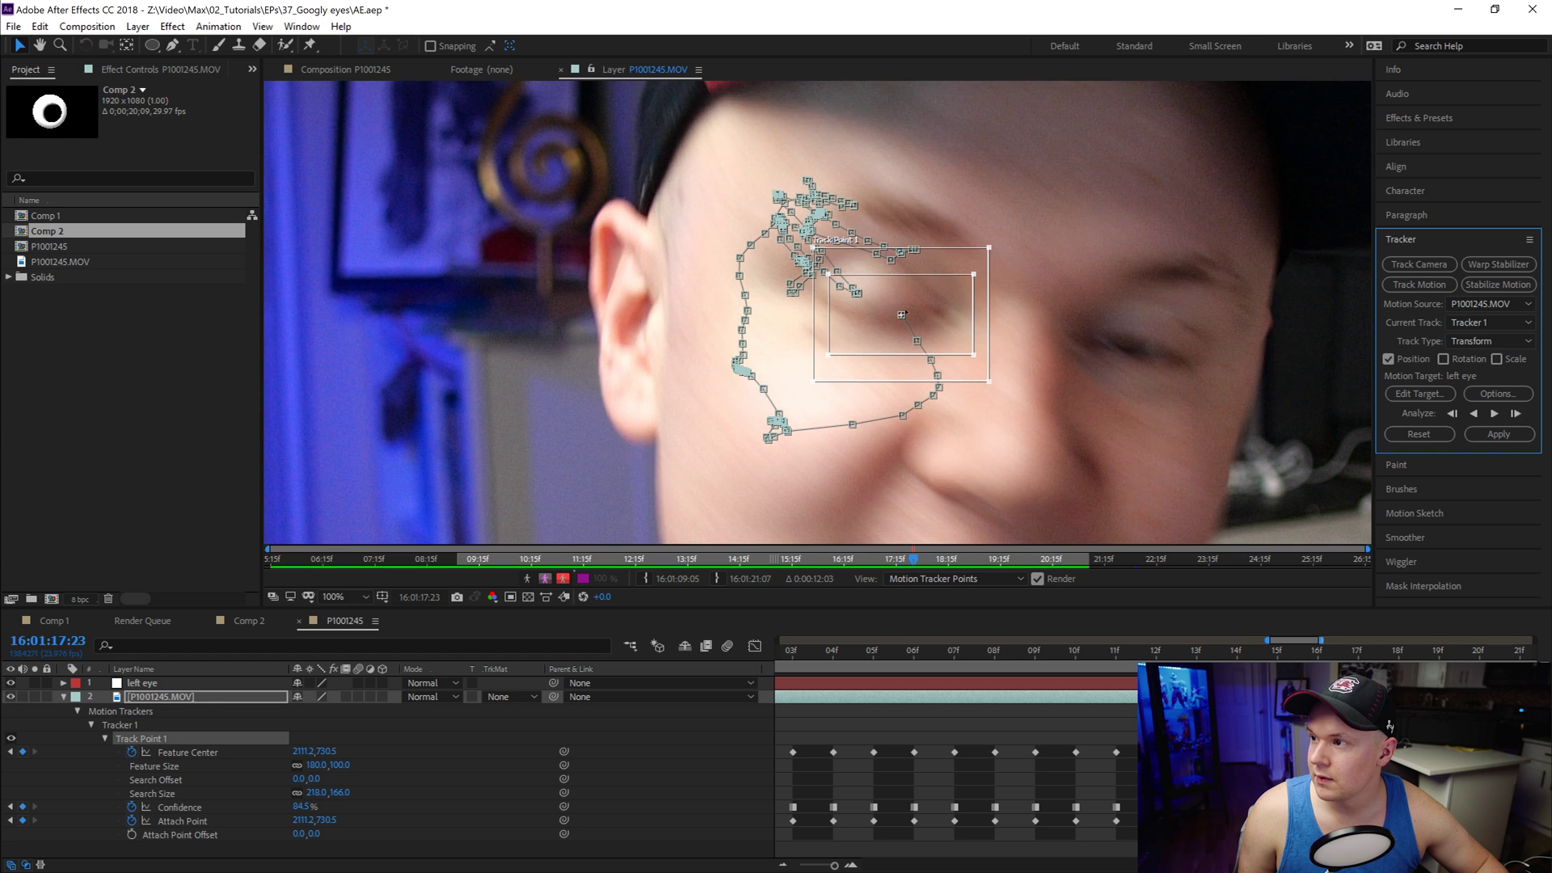
Step: Recentre the track point on the eye at 16:01:17:23, 16:01:18:00 and 16:01:18:01 while analyzing forward to 16:01:18:02
{"action": "left_click_drag", "start_coordinate": [905, 312], "coordinate": [883, 297]}
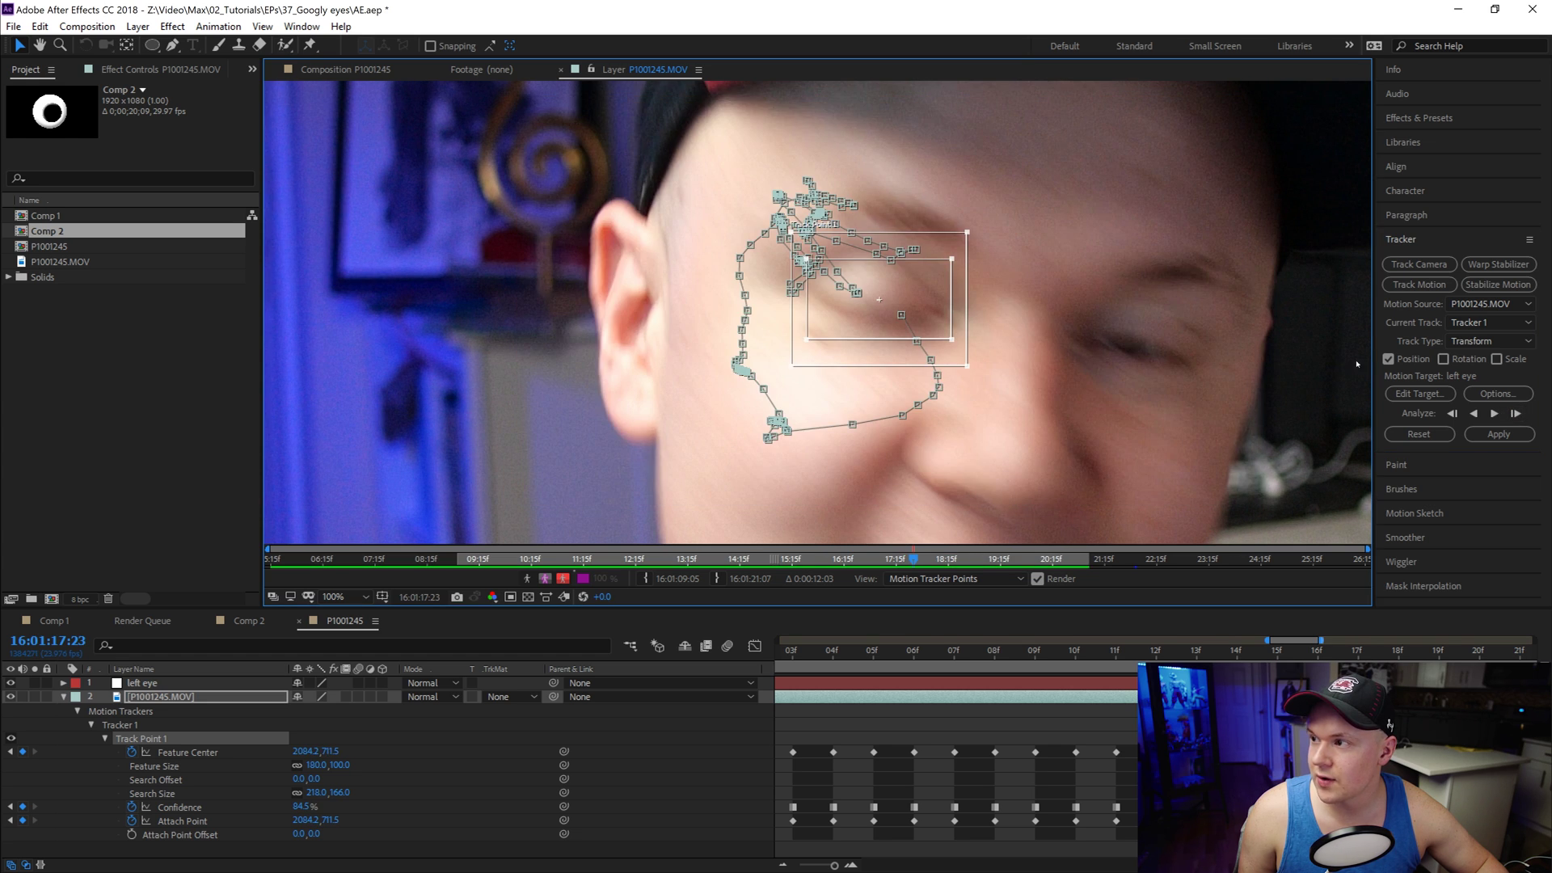
{"action": "left_click", "coordinate": [1516, 414]}
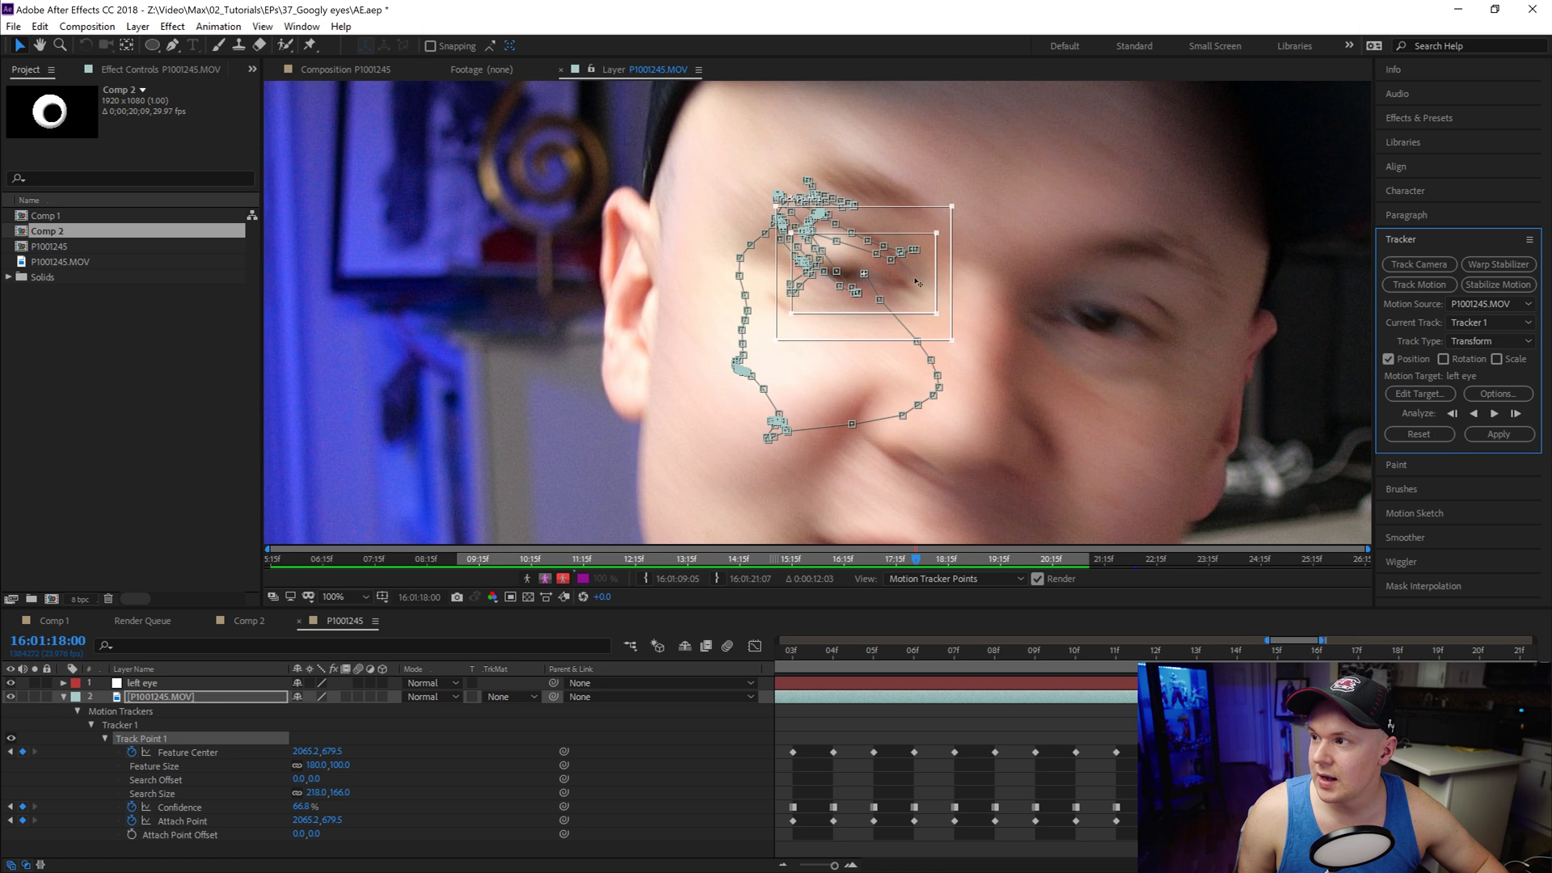
{"action": "left_click_drag", "start_coordinate": [917, 282], "coordinate": [896, 265]}
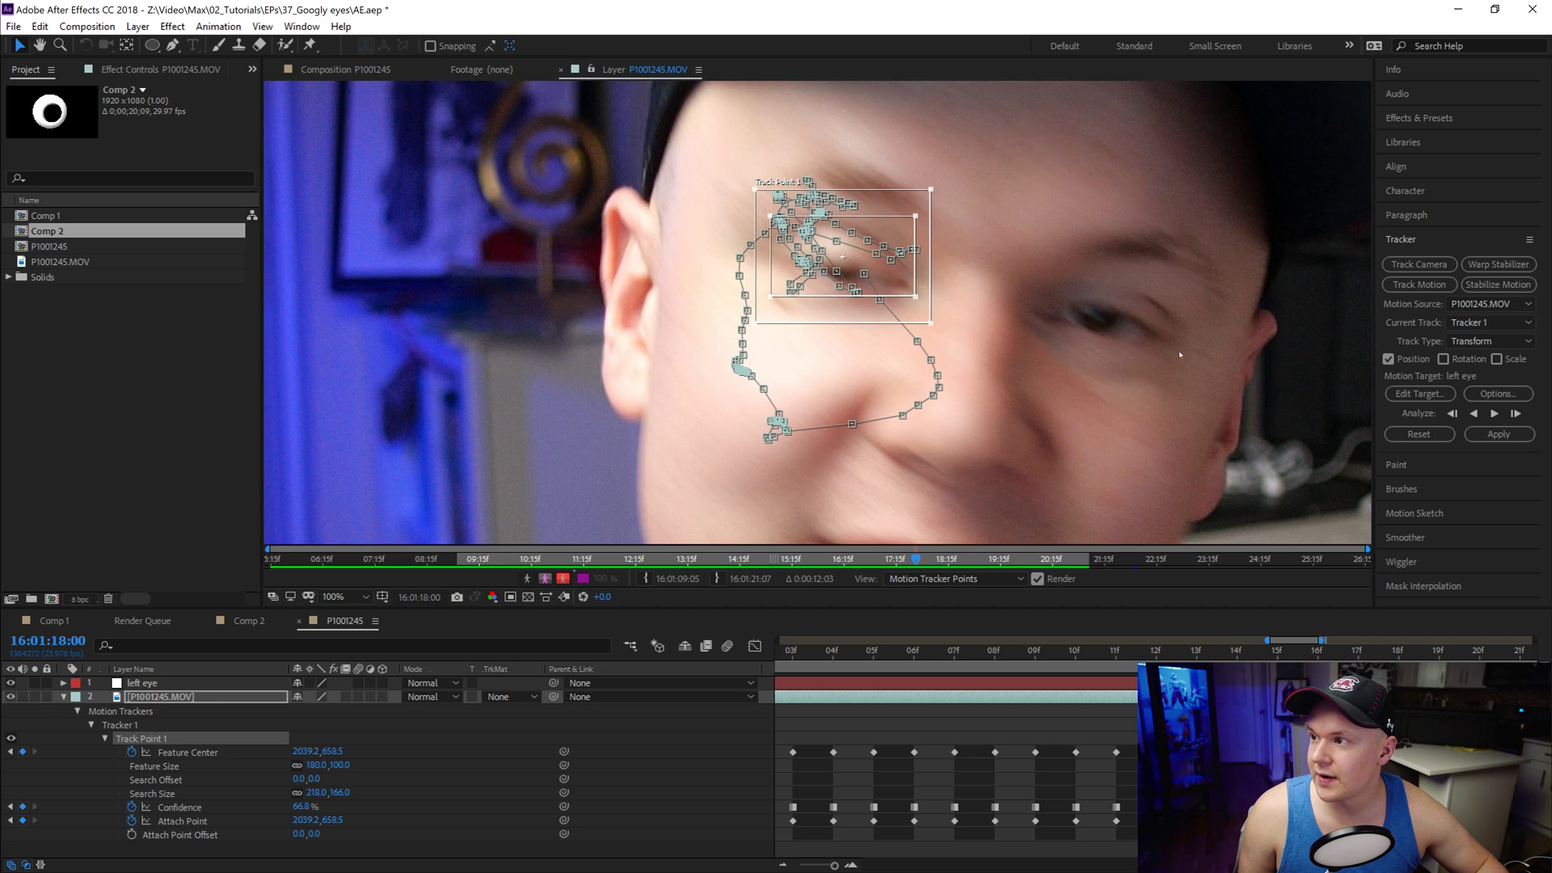
{"action": "left_click", "coordinate": [1516, 413]}
{"action": "left_click_drag", "start_coordinate": [880, 212], "coordinate": [872, 225]}
{"action": "left_click", "coordinate": [1520, 413]}
{"action": "left_click", "coordinate": [1516, 413]}
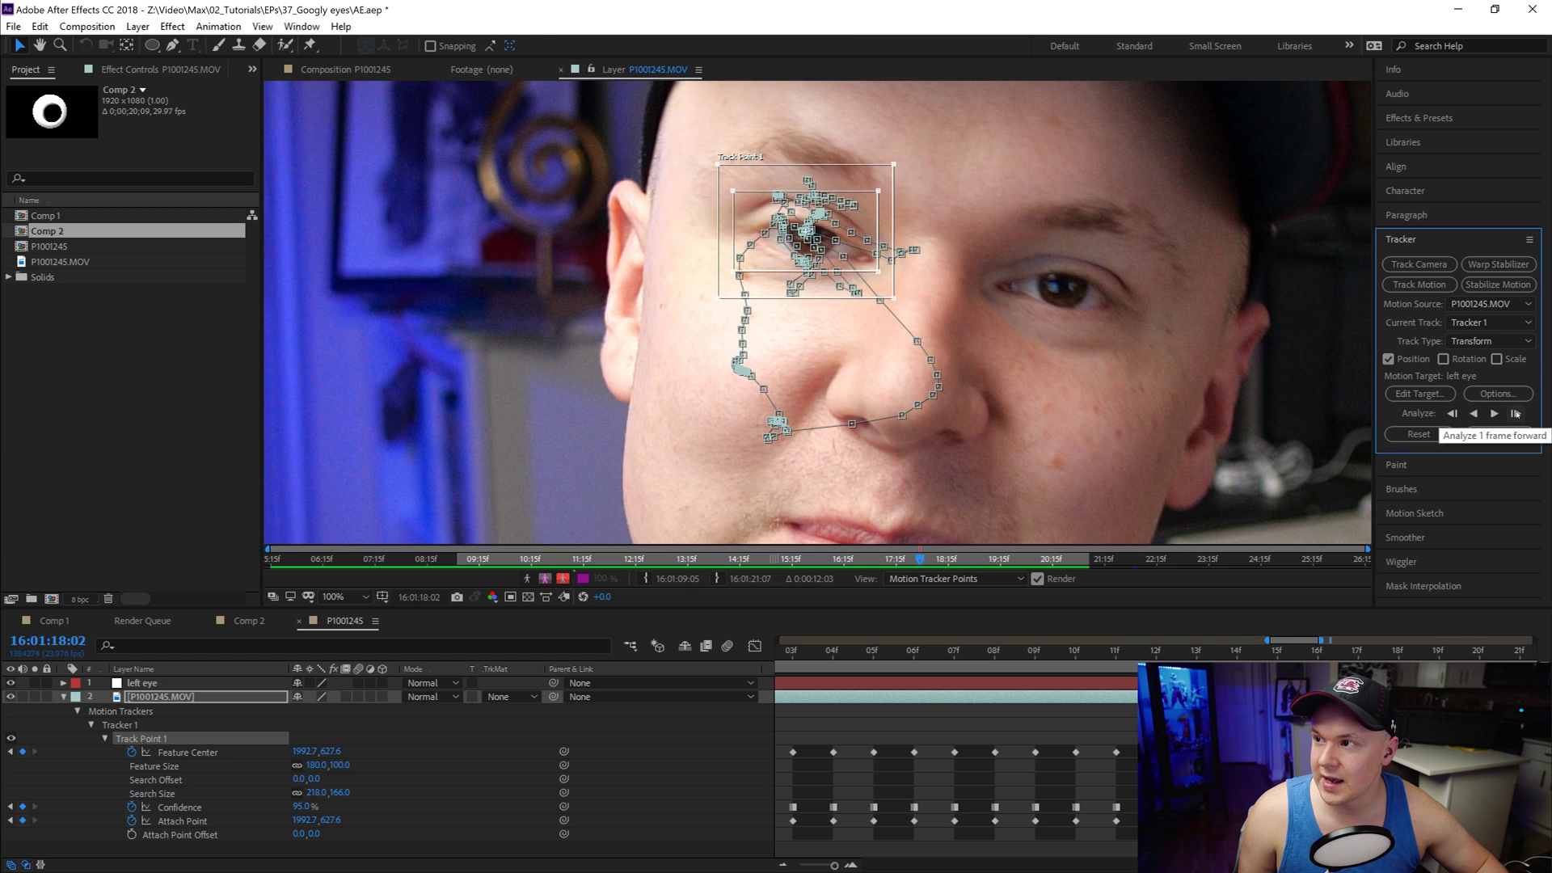
Step: Analyze the eye track forward frame by frame to 16:01:18:09, nudging the track point back onto the eye at 16:01:18:06
{"action": "left_click", "coordinate": [1516, 414]}
{"action": "left_click", "coordinate": [1516, 414]}
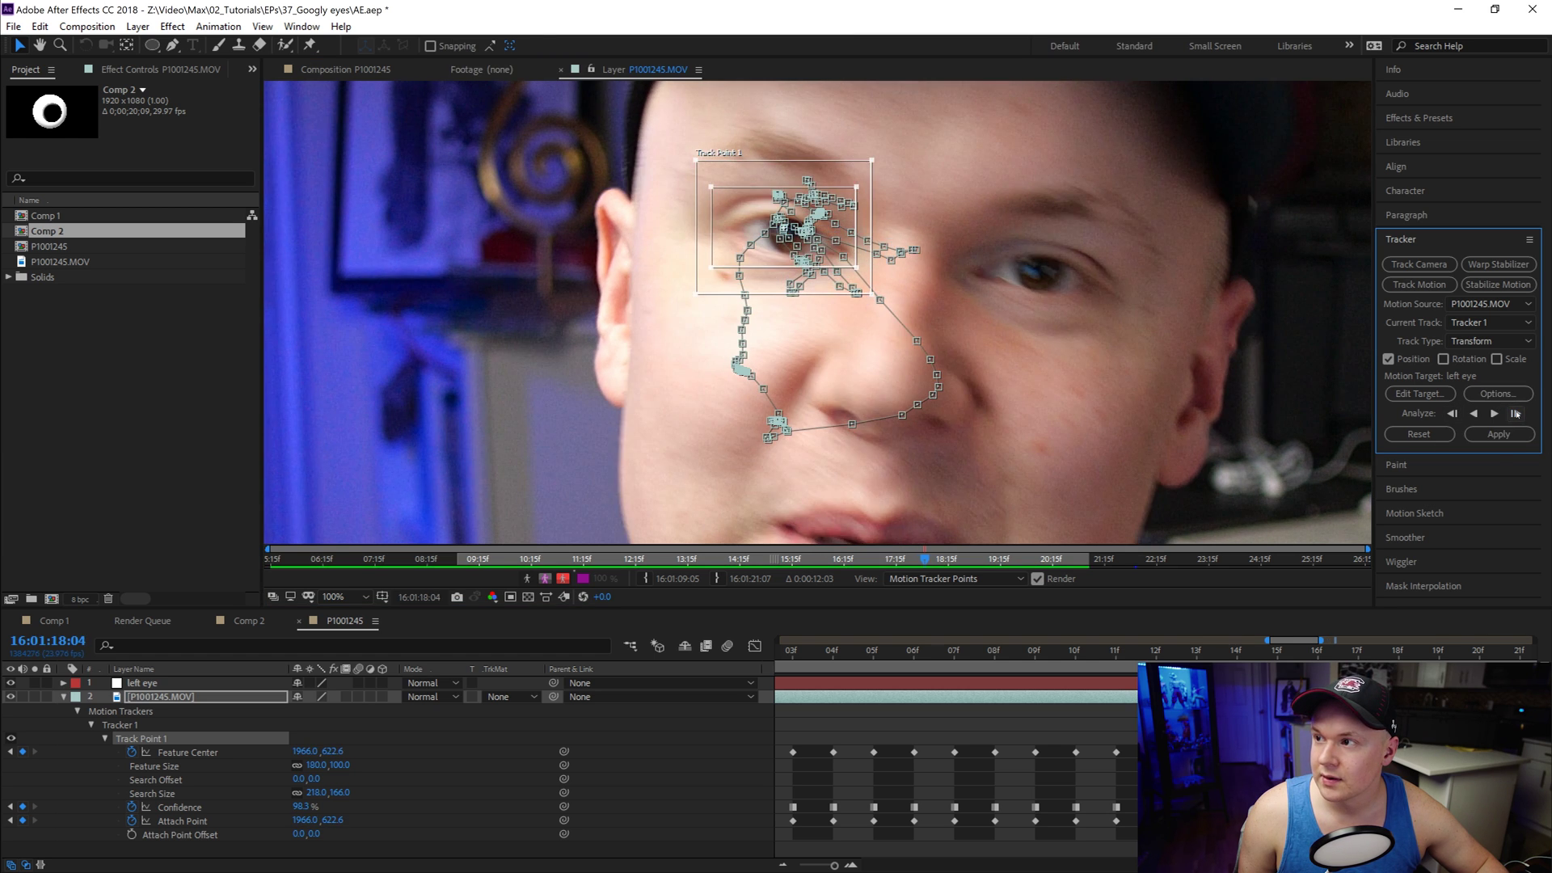
{"action": "left_click", "coordinate": [1516, 414]}
{"action": "left_click", "coordinate": [1516, 414]}
{"action": "left_click_drag", "start_coordinate": [753, 195], "coordinate": [739, 194]}
{"action": "left_click", "coordinate": [1516, 414]}
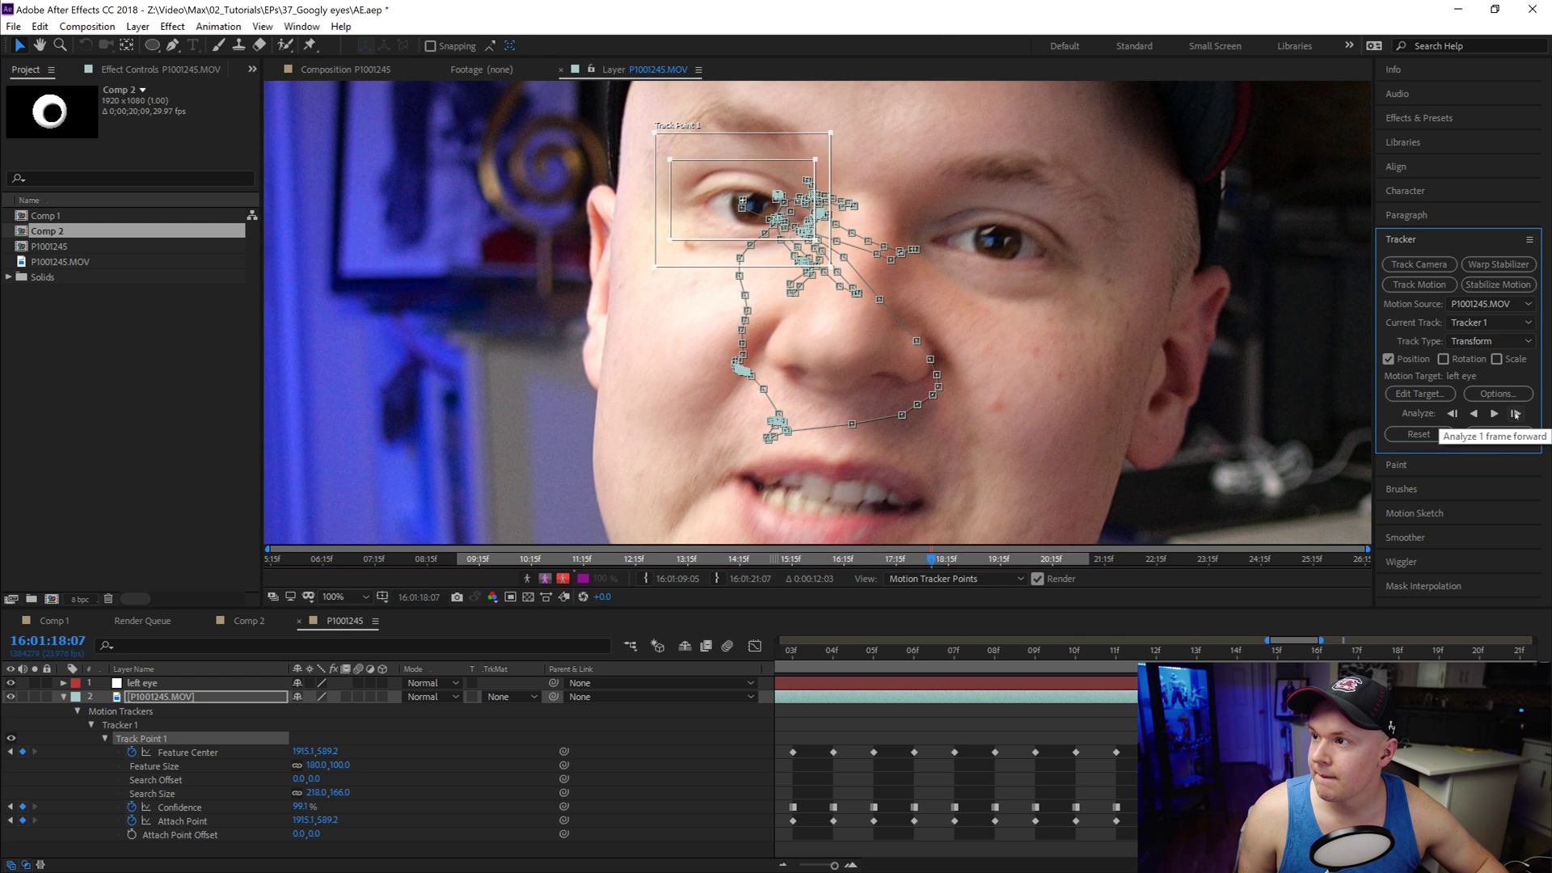
{"action": "left_click", "coordinate": [1516, 413]}
{"action": "left_click", "coordinate": [1516, 414]}
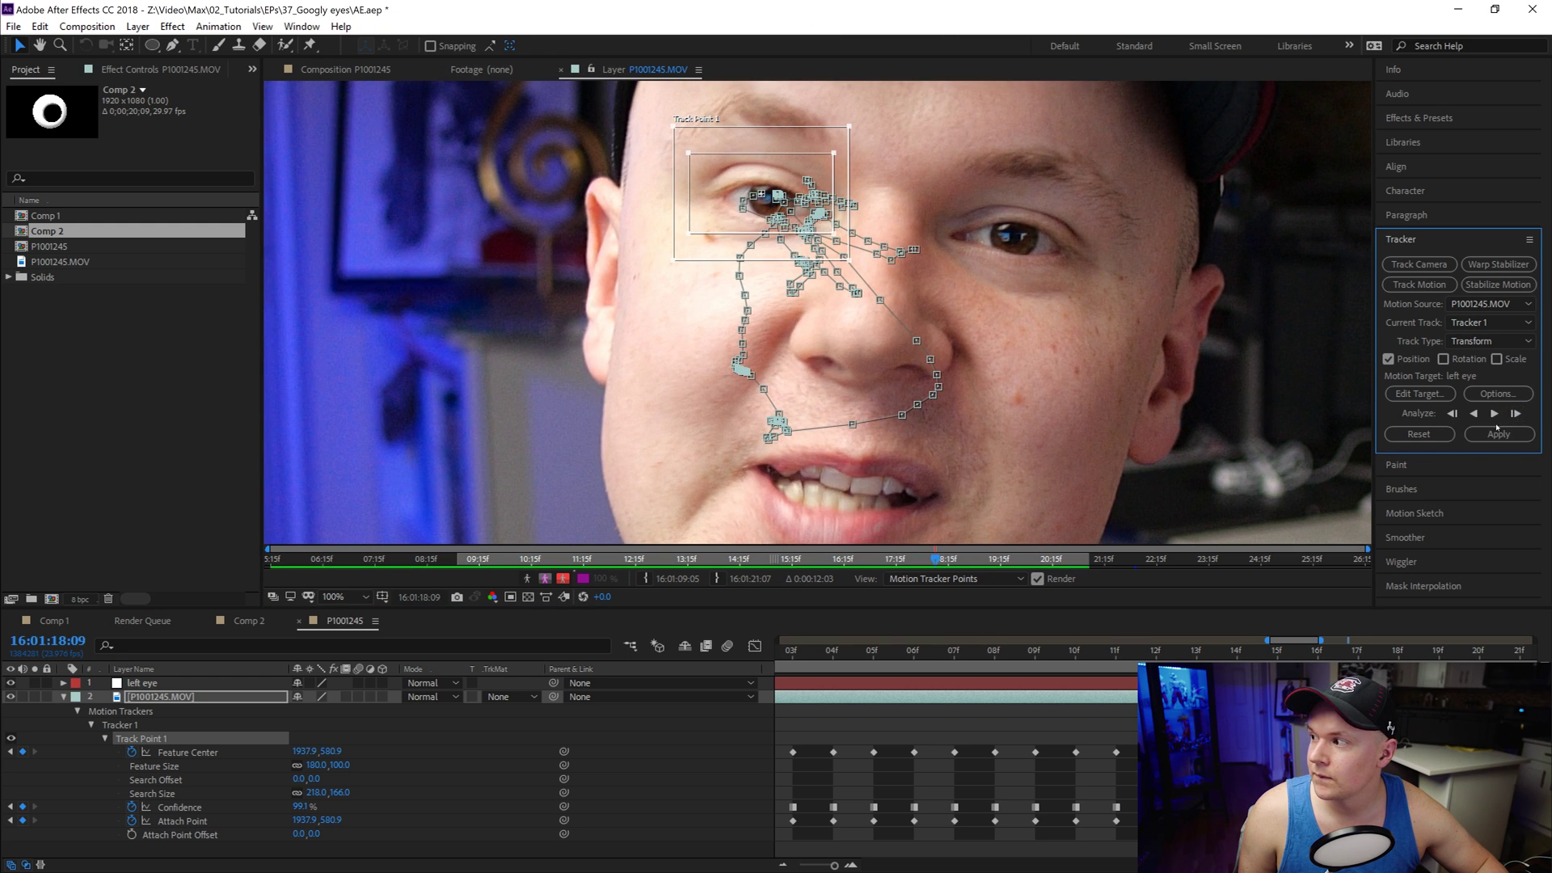
Step: Analyze the eye track into the blurred head turn, realign the drifting track point over the eye from 16:01:18:21, and continue to 16:01:19:00
{"action": "left_click", "coordinate": [1494, 414]}
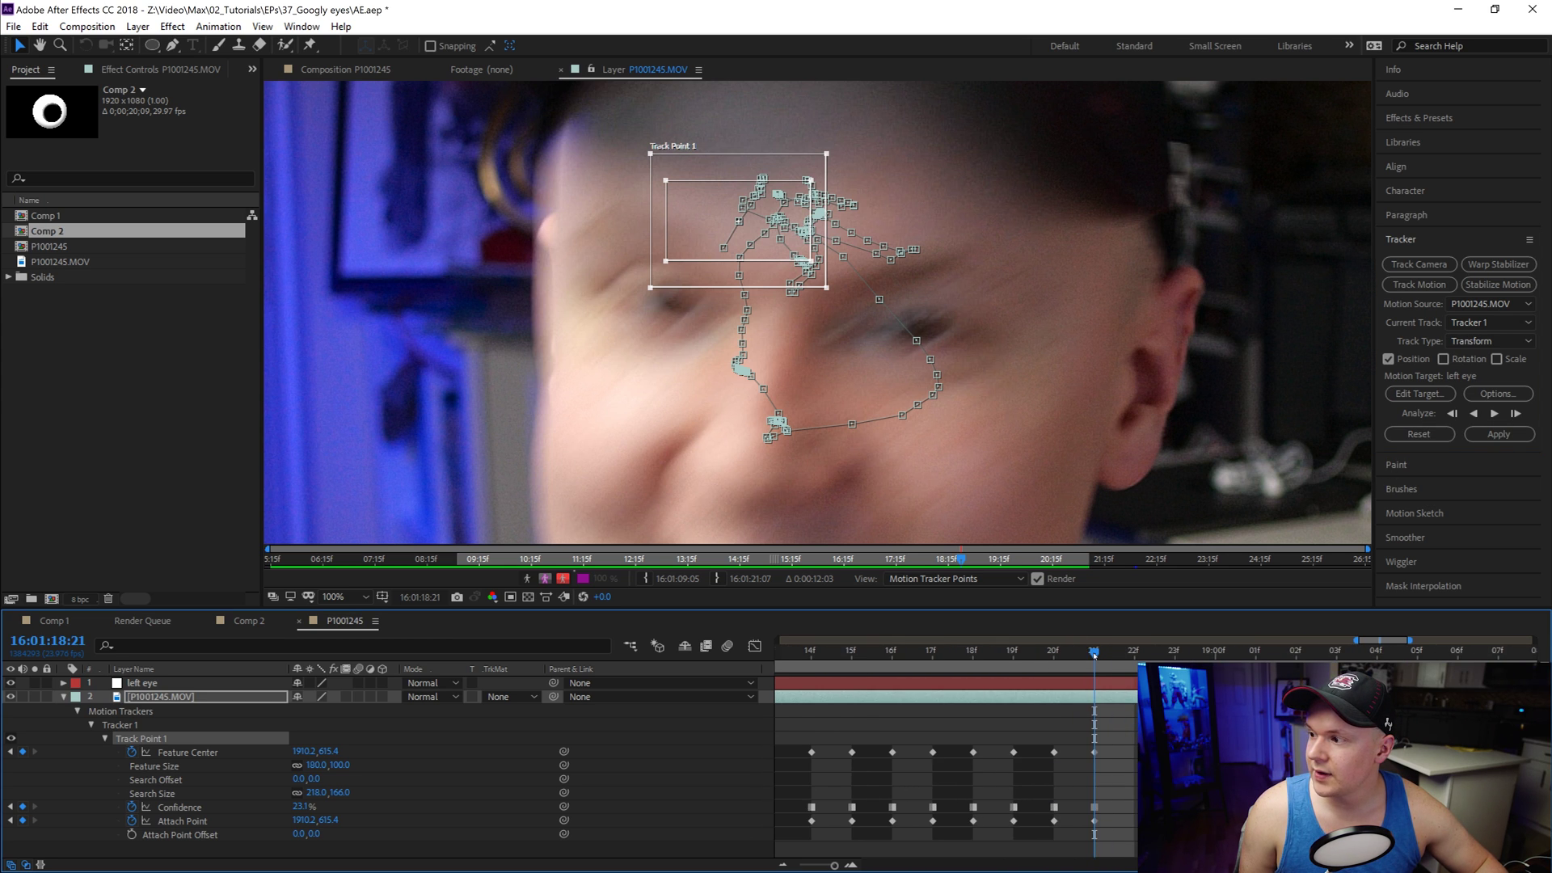
{"action": "left_click", "coordinate": [1067, 657]}
{"action": "key", "text": "Page_Down"}
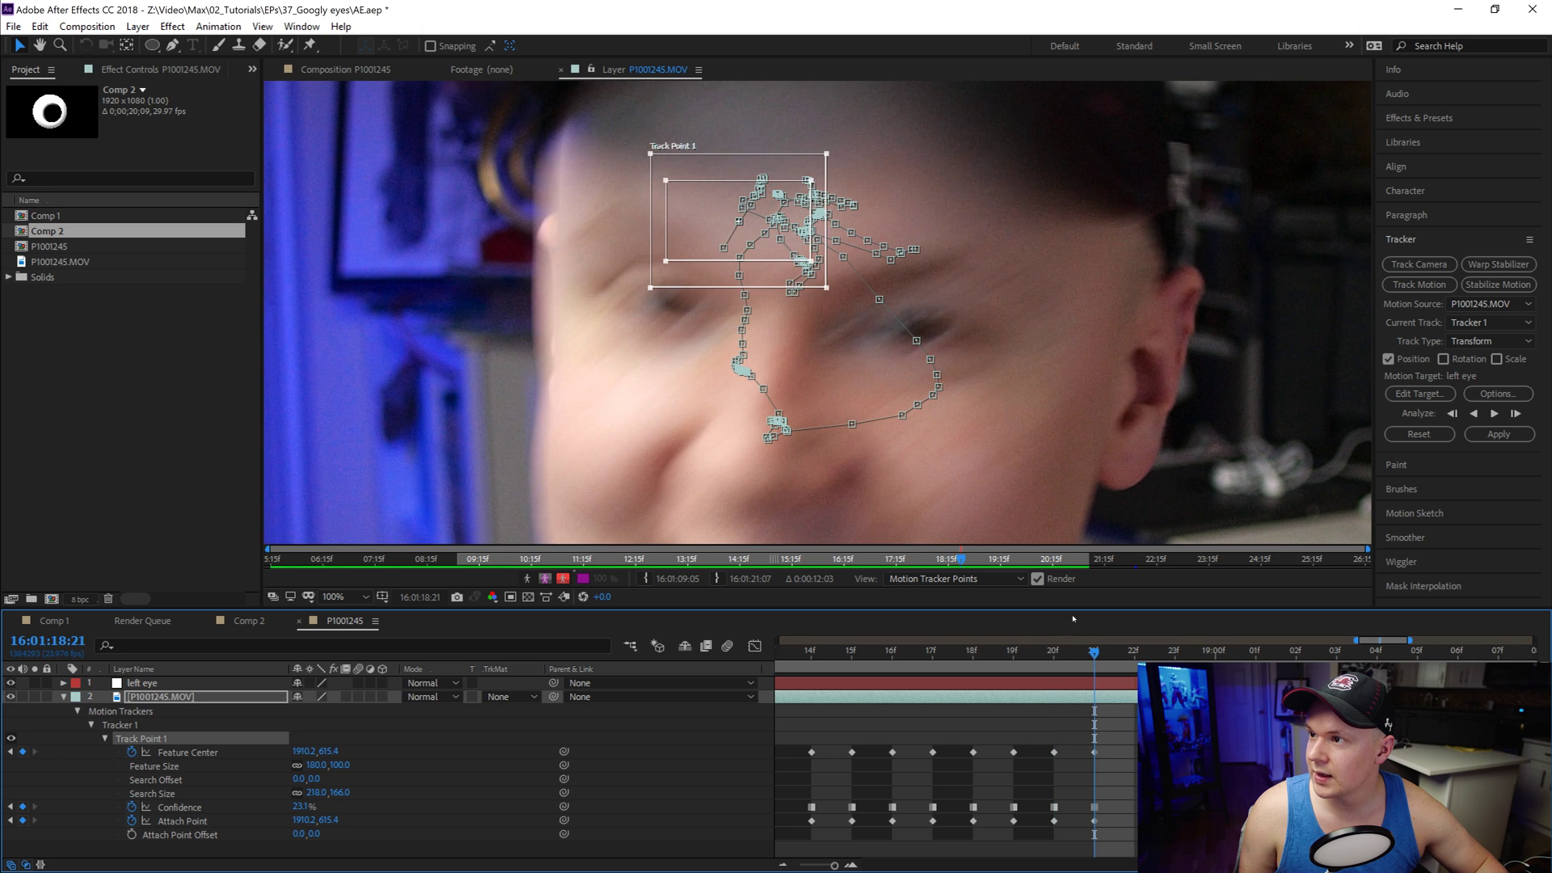
{"action": "left_click_drag", "start_coordinate": [714, 223], "coordinate": [554, 358]}
{"action": "key", "text": "Page_Down"}
{"action": "key", "text": "Page_Down"}
{"action": "left_click", "coordinate": [1512, 414]}
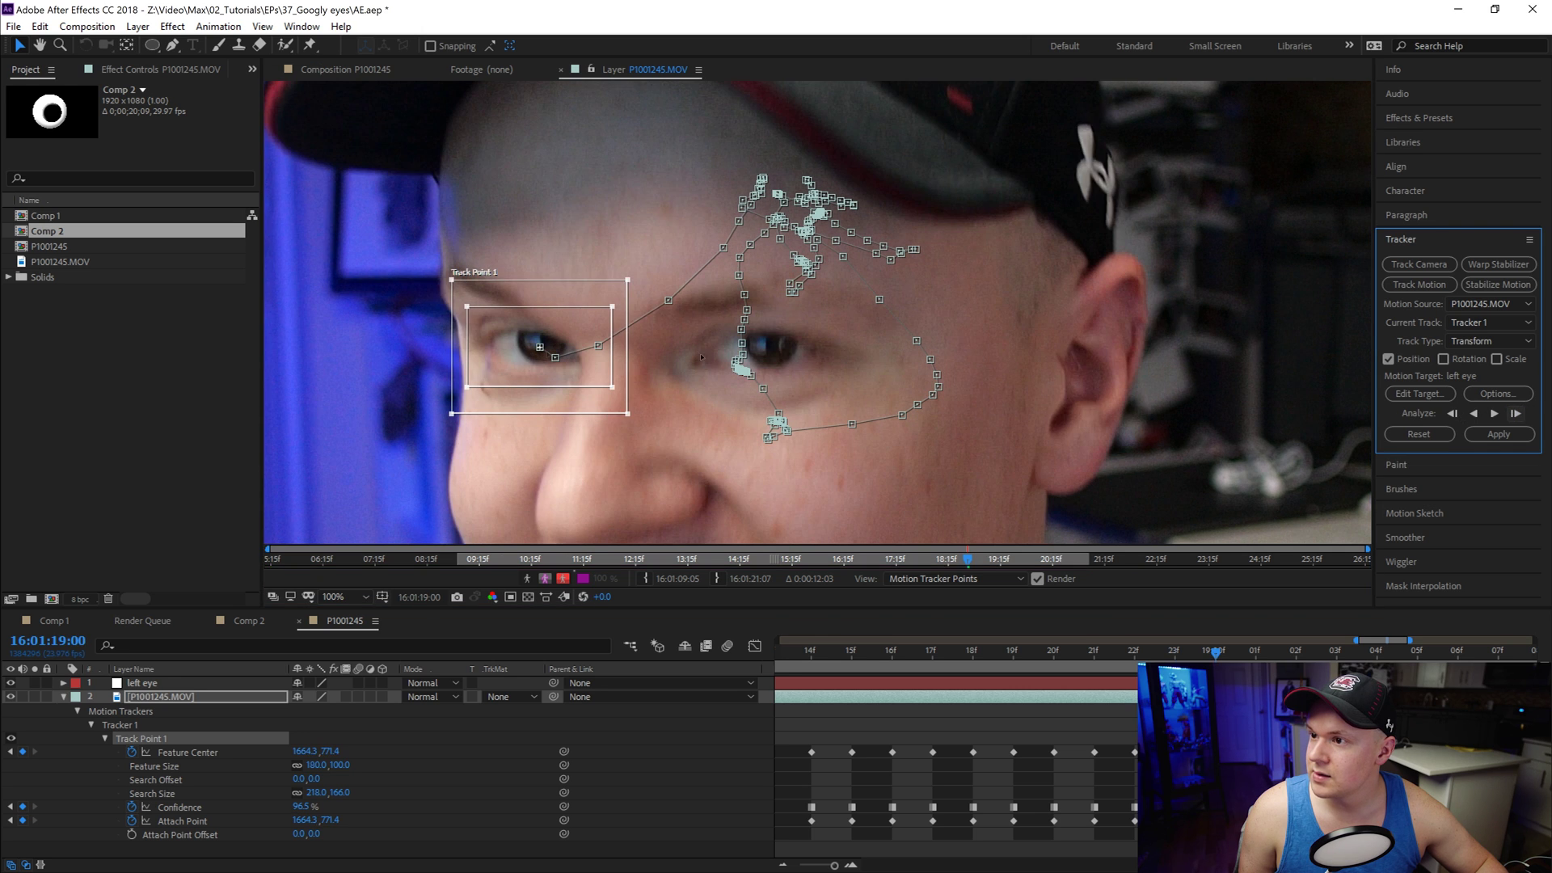
Step: Analyze the eye track forward to 16:01:19:07, realigning the track point over the eye at 16:01:19:03, 16:01:19:04 and 16:01:19:05
{"action": "left_click", "coordinate": [1515, 413]}
{"action": "left_click", "coordinate": [1515, 413]}
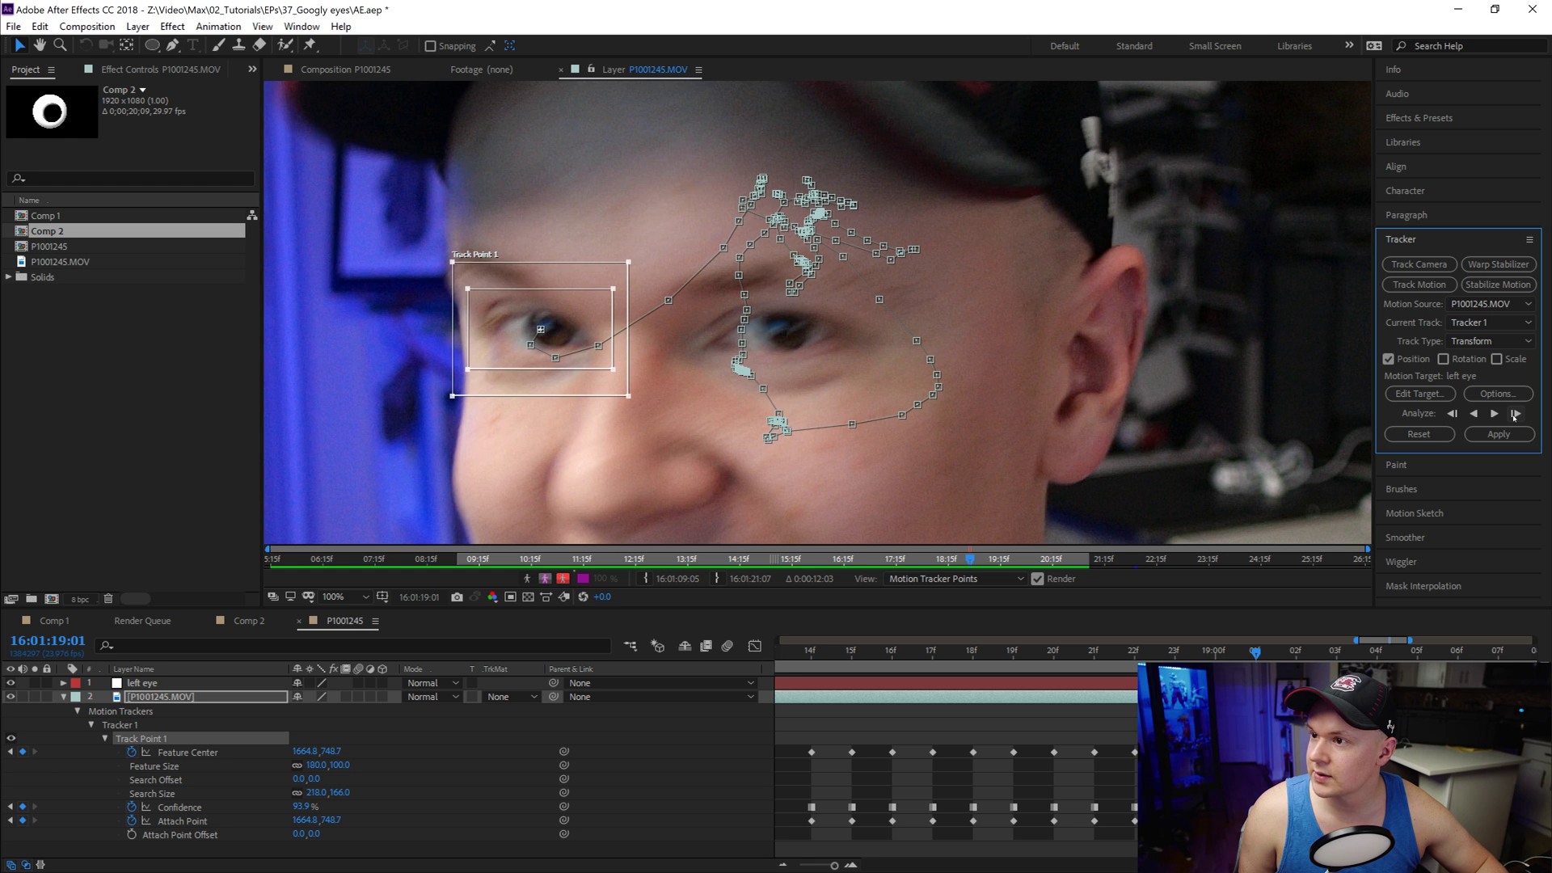
{"action": "left_click", "coordinate": [1516, 413]}
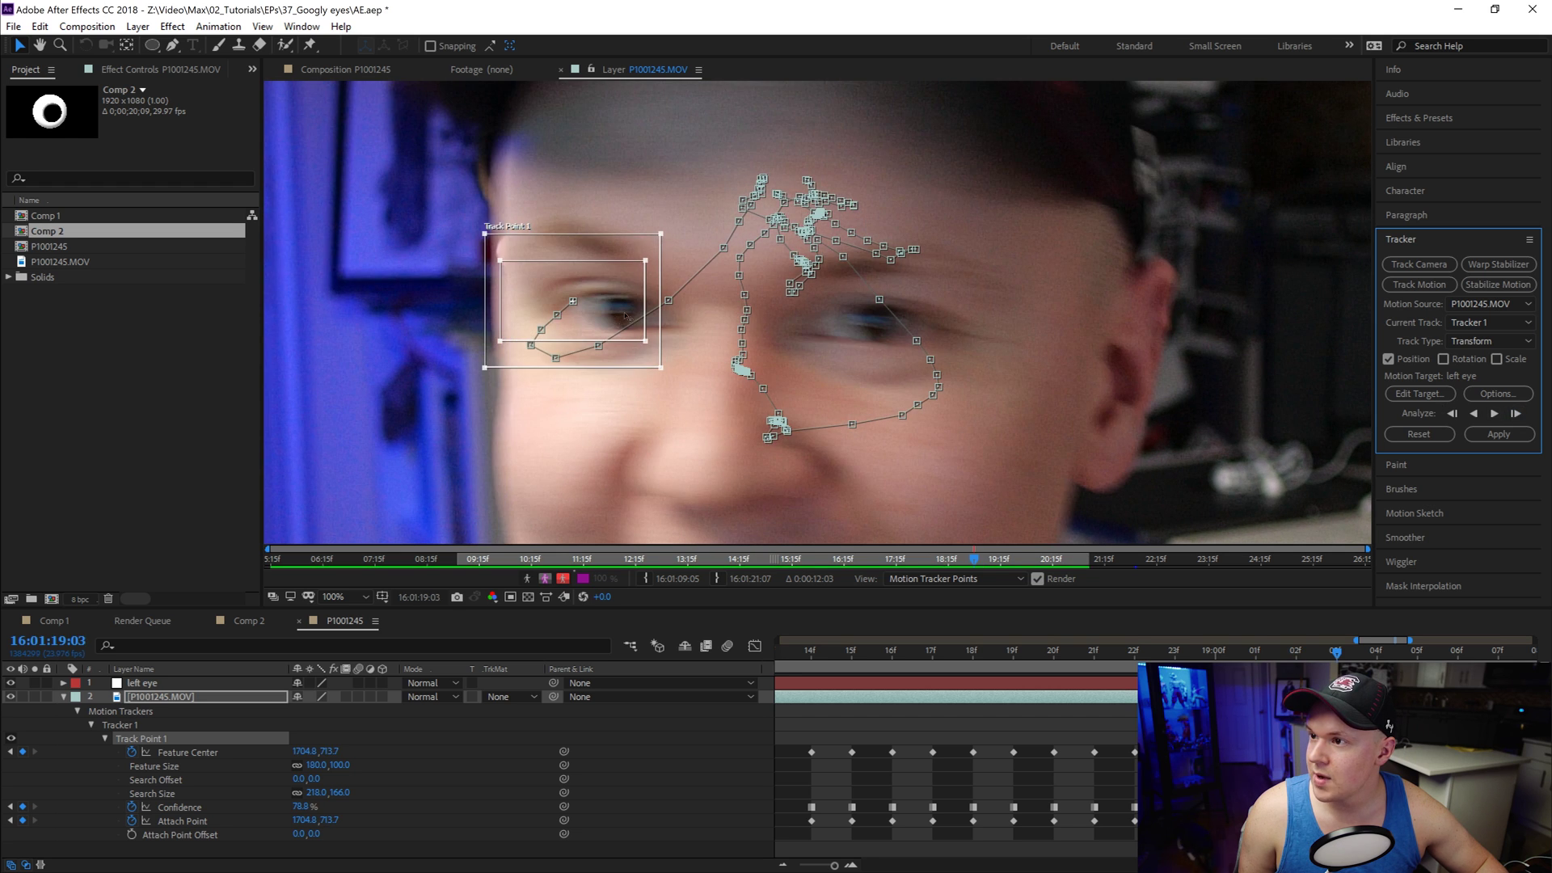
{"action": "left_click_drag", "start_coordinate": [626, 315], "coordinate": [669, 320]}
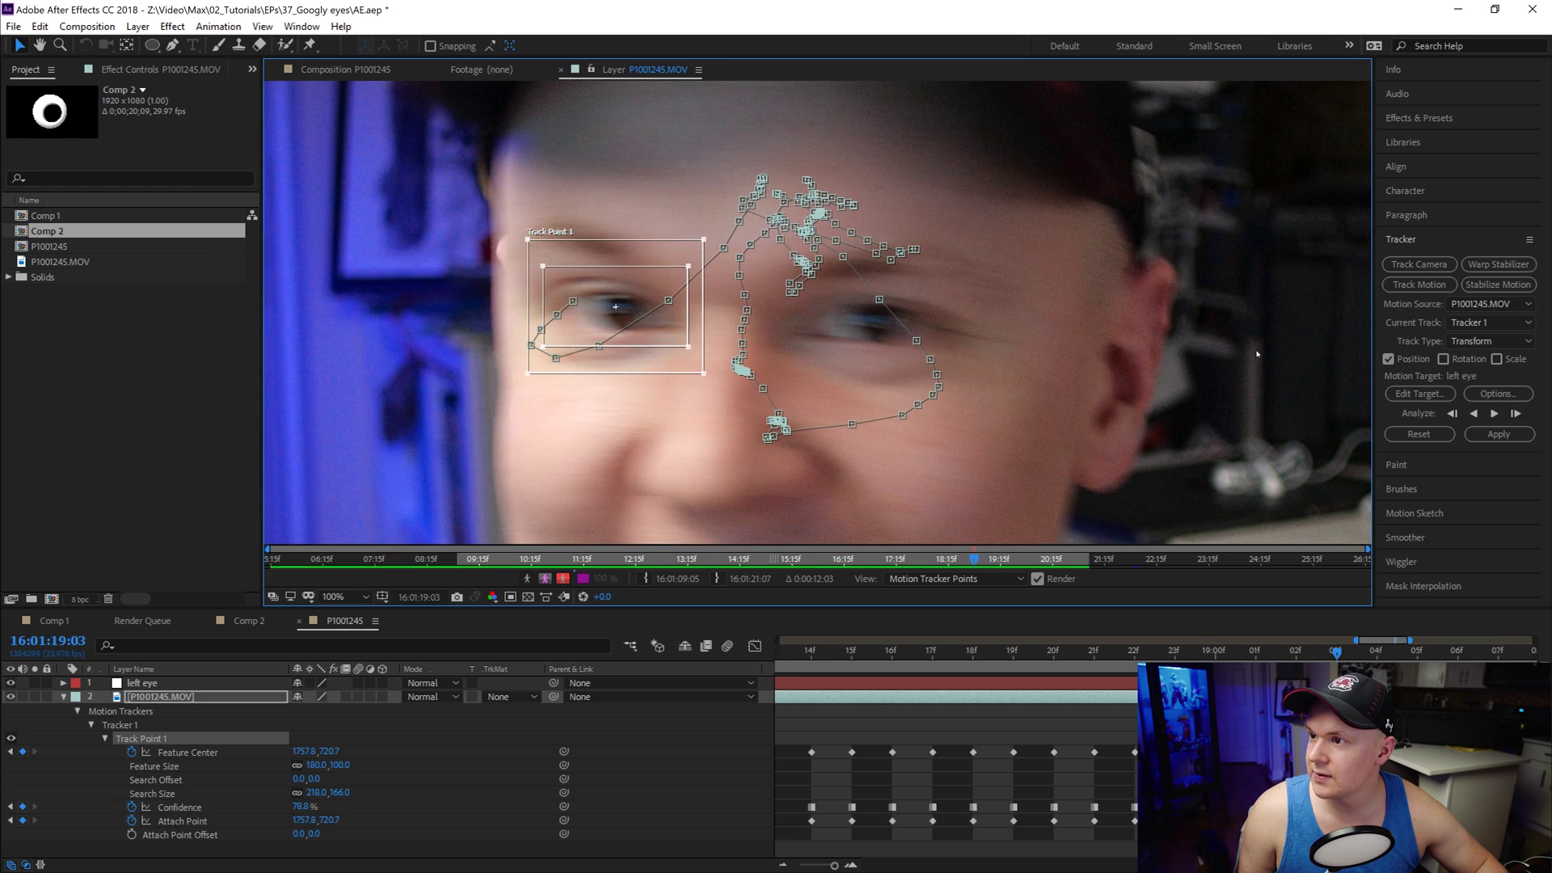
{"action": "left_click", "coordinate": [1515, 414]}
{"action": "left_click_drag", "start_coordinate": [651, 282], "coordinate": [702, 291]}
{"action": "left_click", "coordinate": [1519, 414]}
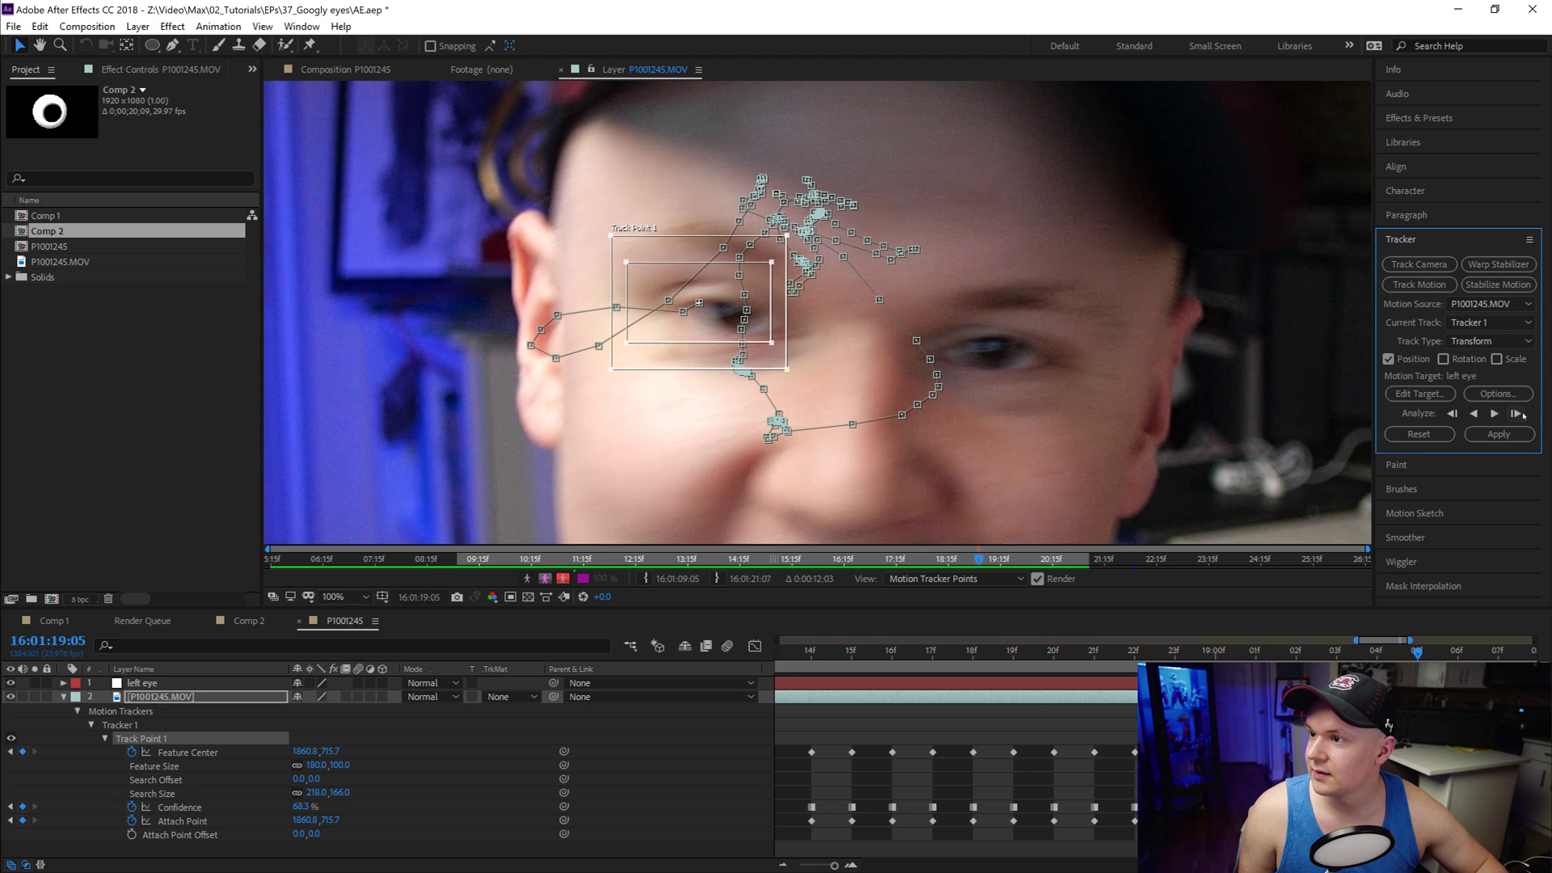
{"action": "left_click_drag", "start_coordinate": [713, 286], "coordinate": [799, 305]}
{"action": "left_click", "coordinate": [1515, 413]}
{"action": "left_click", "coordinate": [1515, 413]}
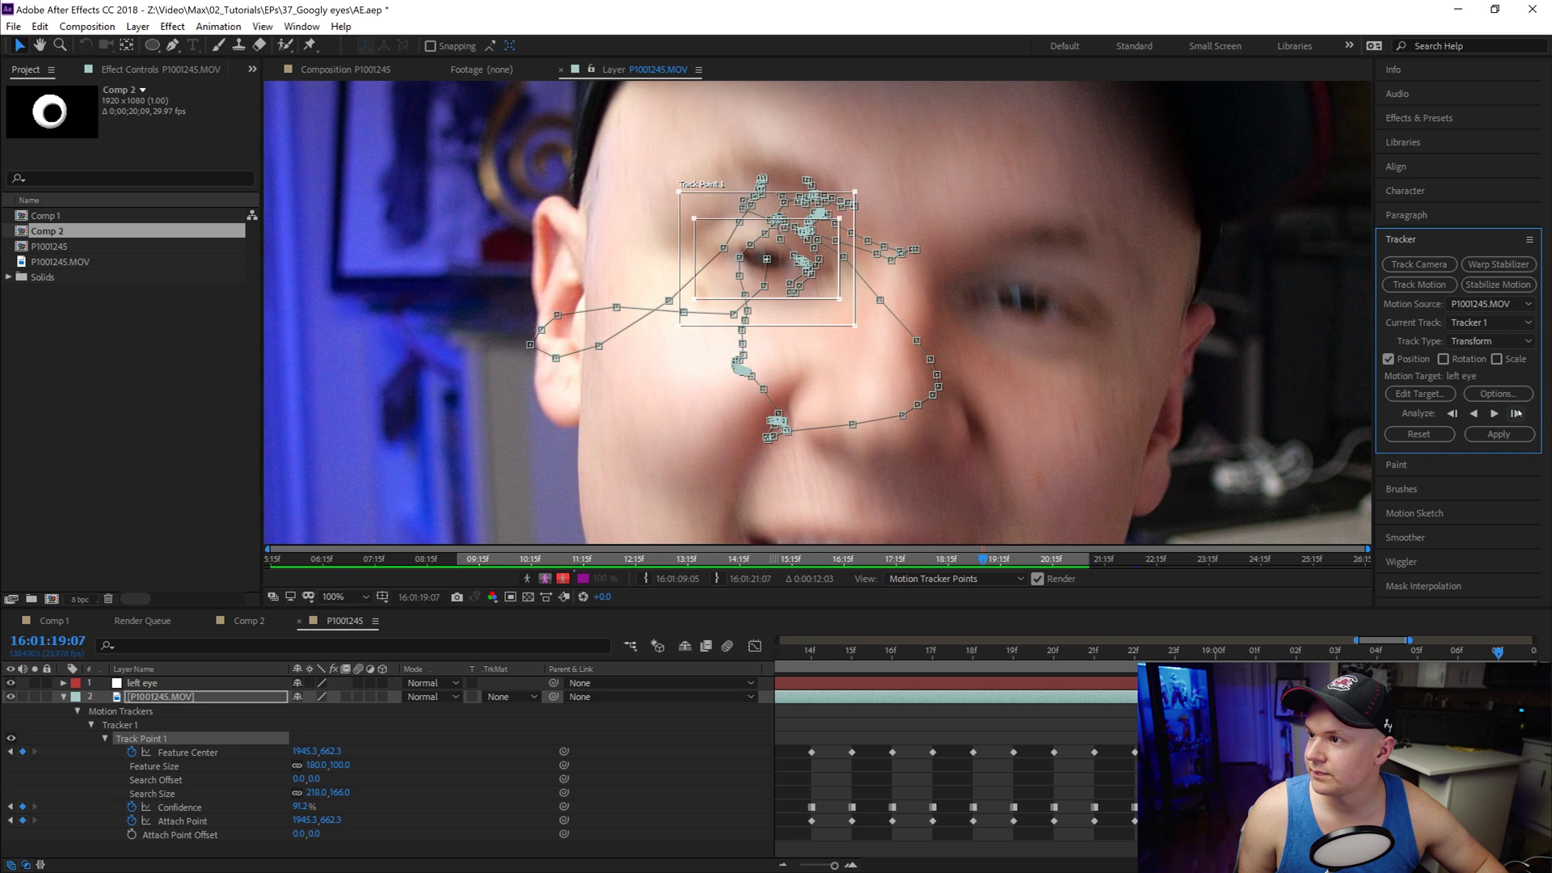
Step: Analyze the eye track forward from 16:01:19:07 to 16:01:19:18
{"action": "left_click", "coordinate": [1517, 413]}
{"action": "left_click", "coordinate": [1516, 413]}
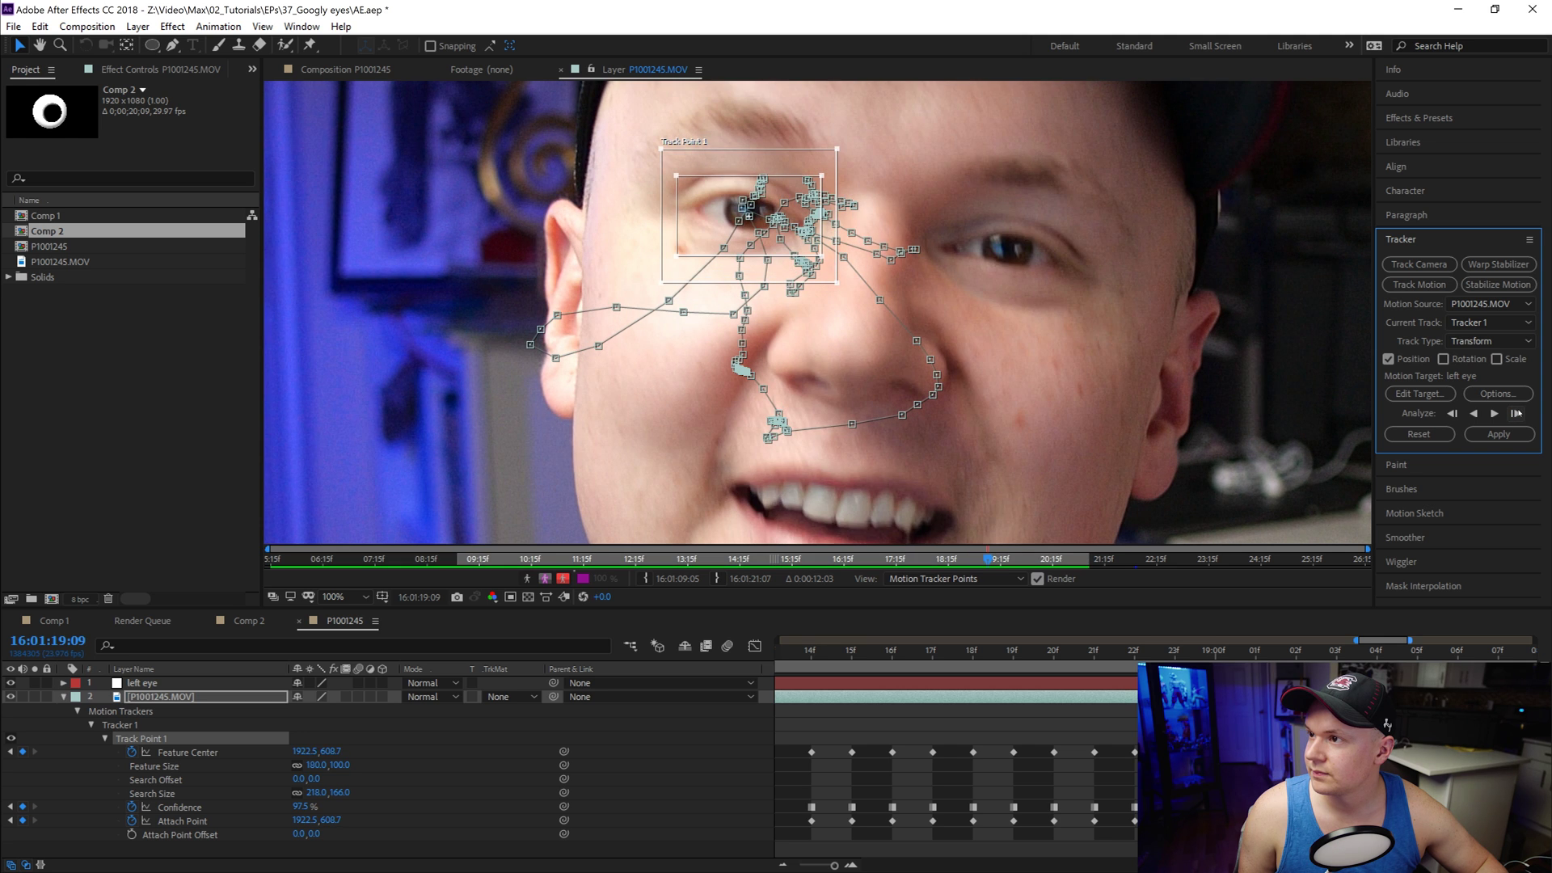
{"action": "left_click", "coordinate": [1516, 413]}
{"action": "left_click", "coordinate": [1497, 418]}
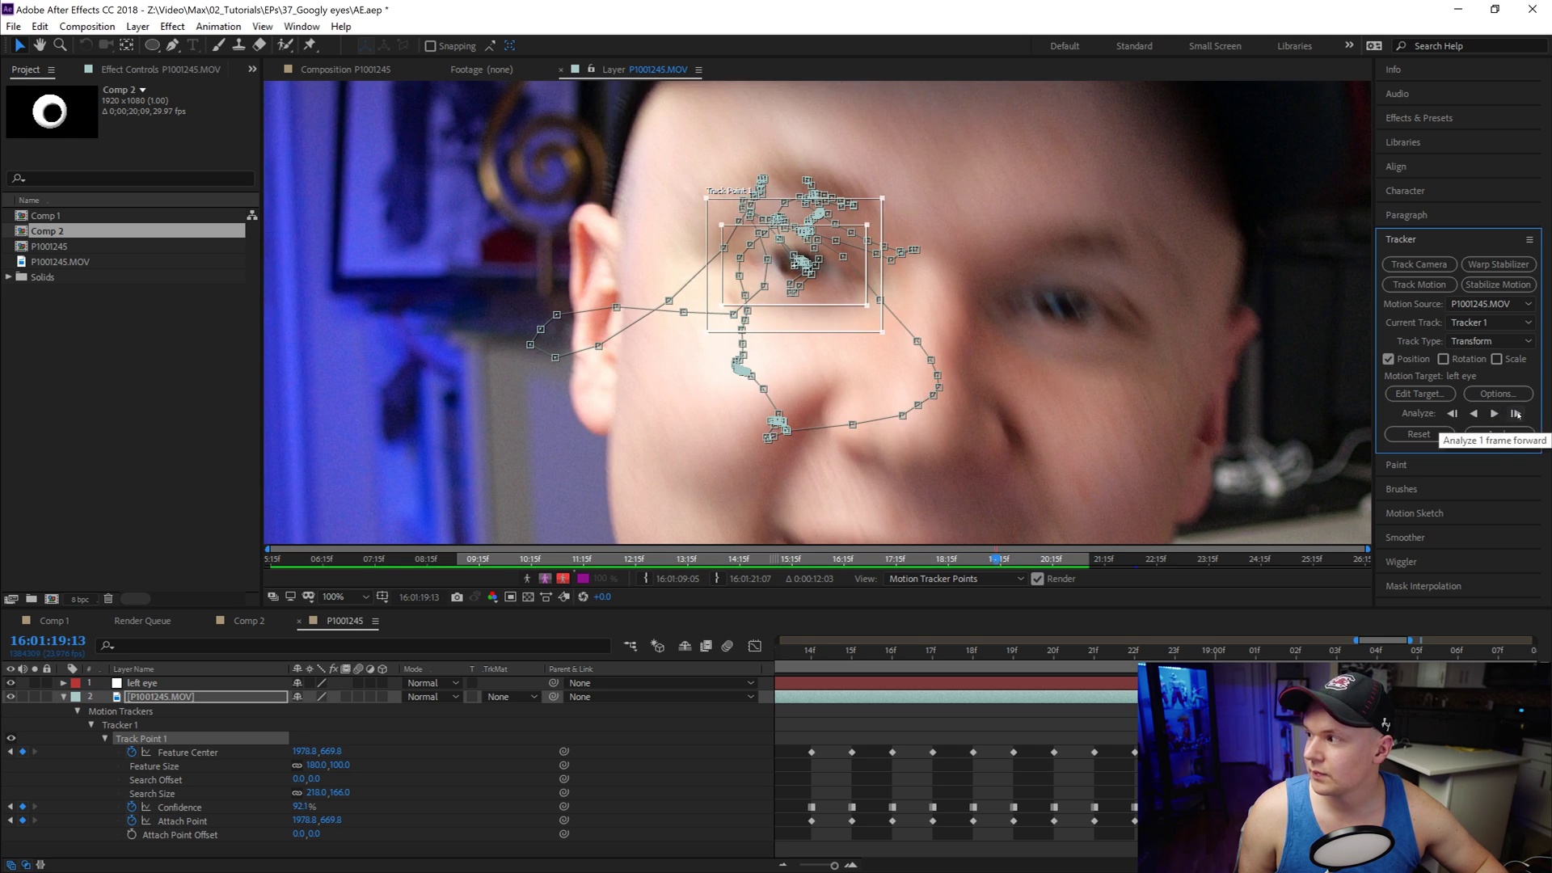
{"action": "left_click", "coordinate": [1516, 413]}
{"action": "left_click", "coordinate": [1517, 413]}
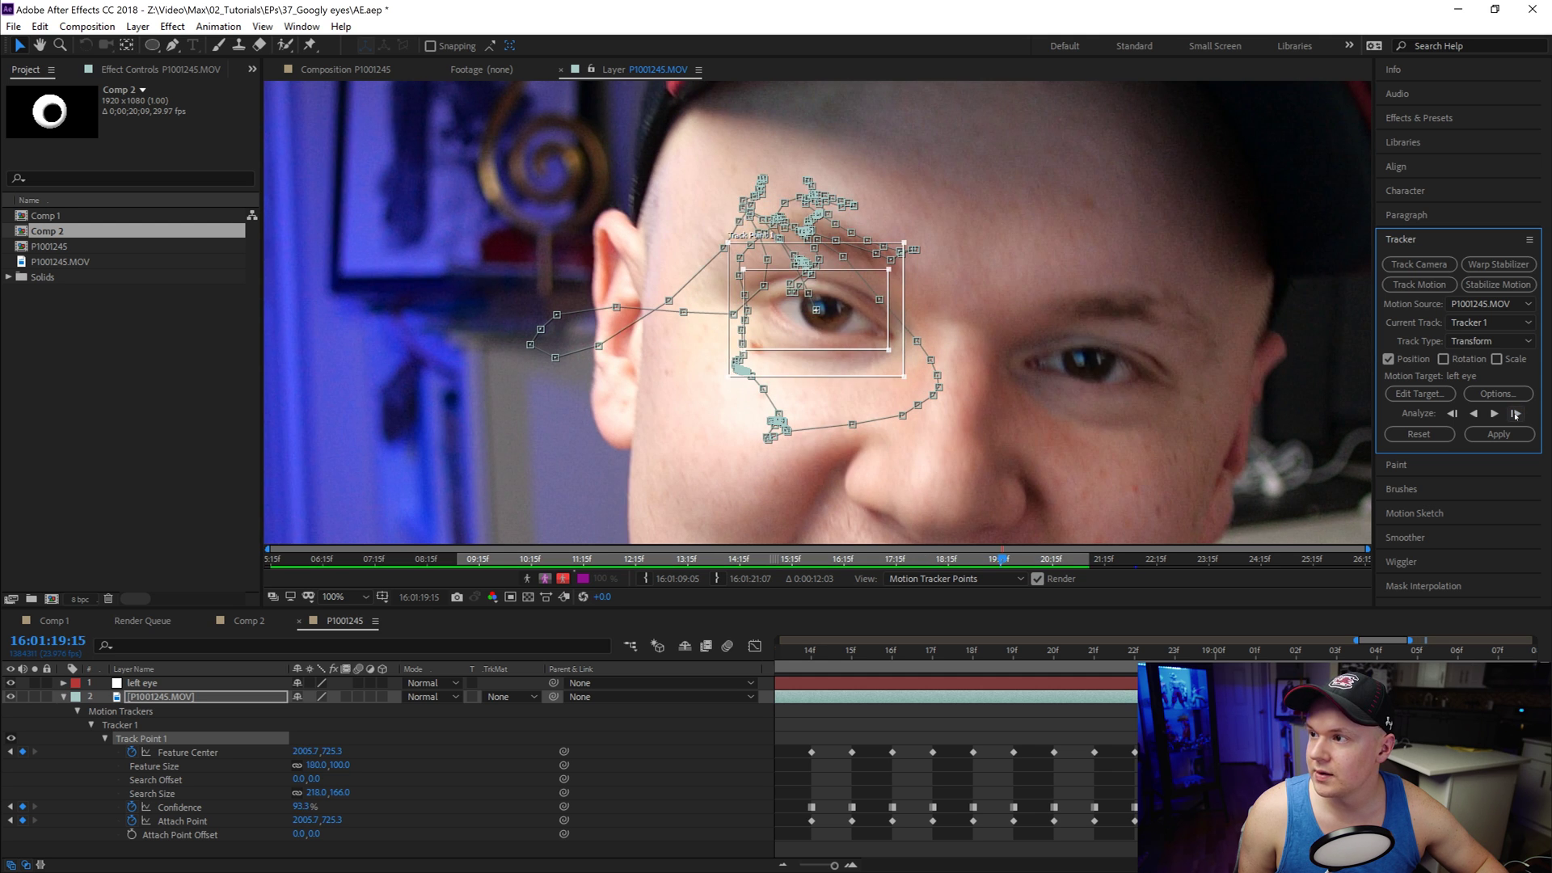
{"action": "left_click", "coordinate": [1517, 413]}
{"action": "left_click", "coordinate": [1516, 413]}
{"action": "left_click", "coordinate": [1516, 413]}
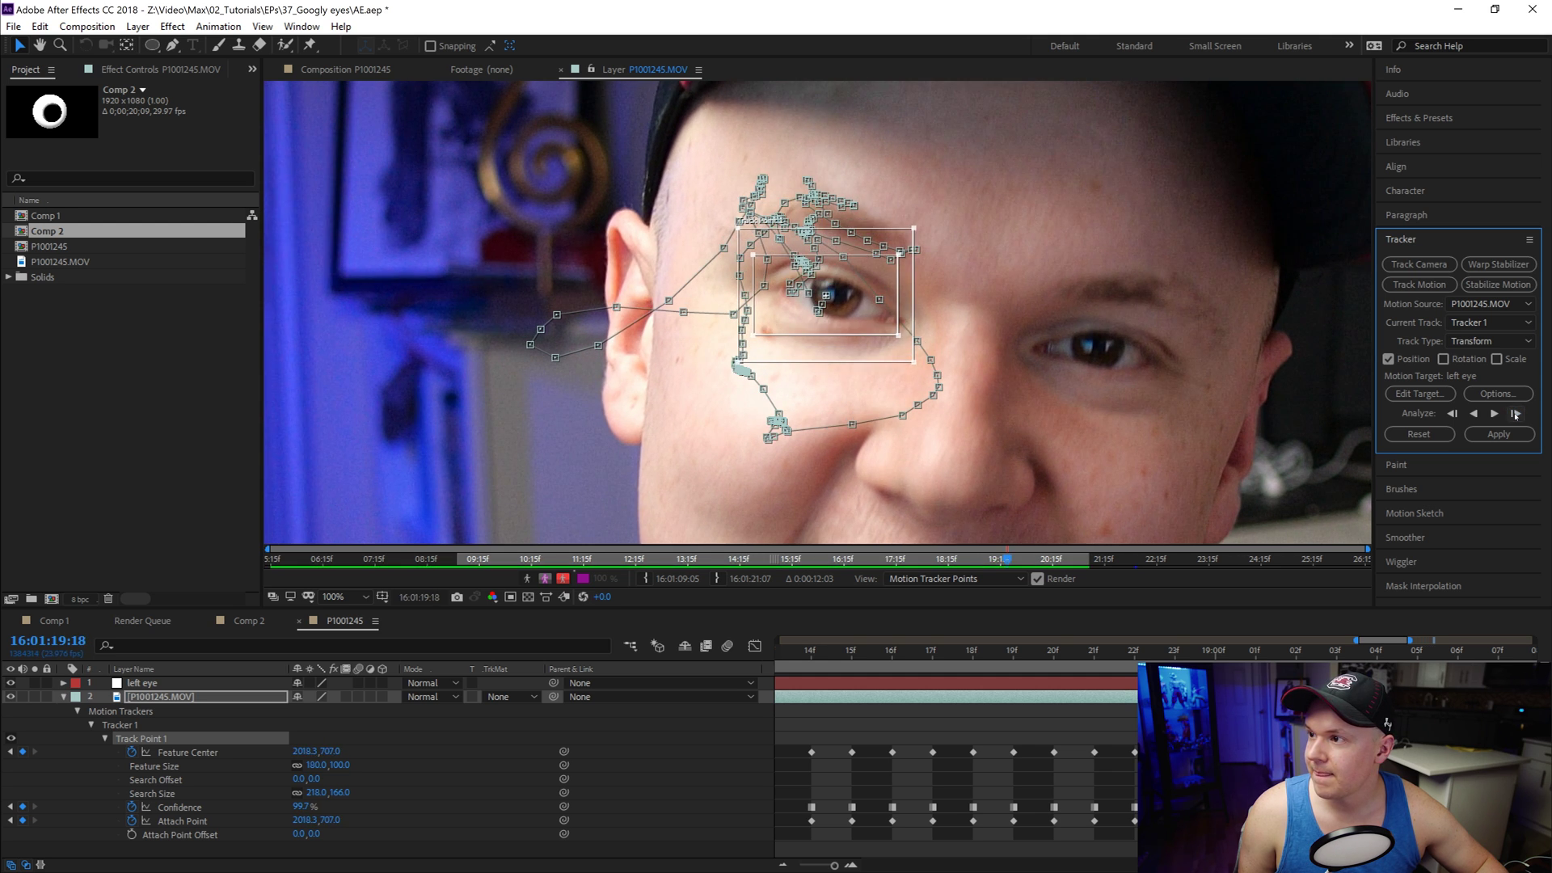
Step: Analyze the eye track forward to the clip's end at 16:01:21:07 and play the tracked result from the start
{"action": "left_click", "coordinate": [1516, 413]}
{"action": "left_click", "coordinate": [1516, 413]}
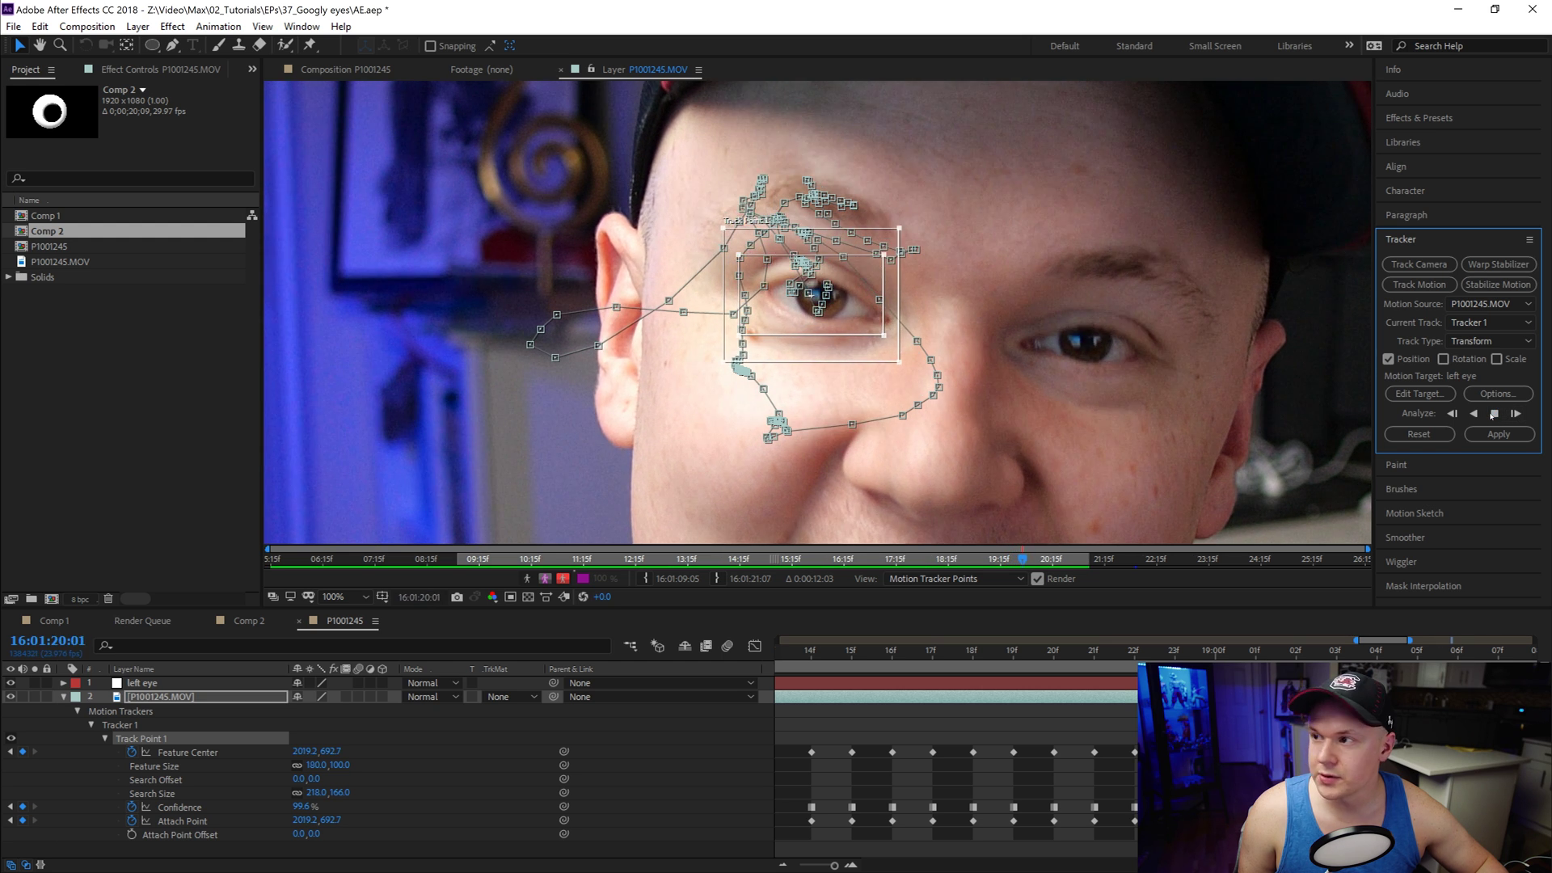
{"action": "left_click", "coordinate": [827, 866]}
{"action": "left_click_drag", "start_coordinate": [827, 867], "coordinate": [800, 865]}
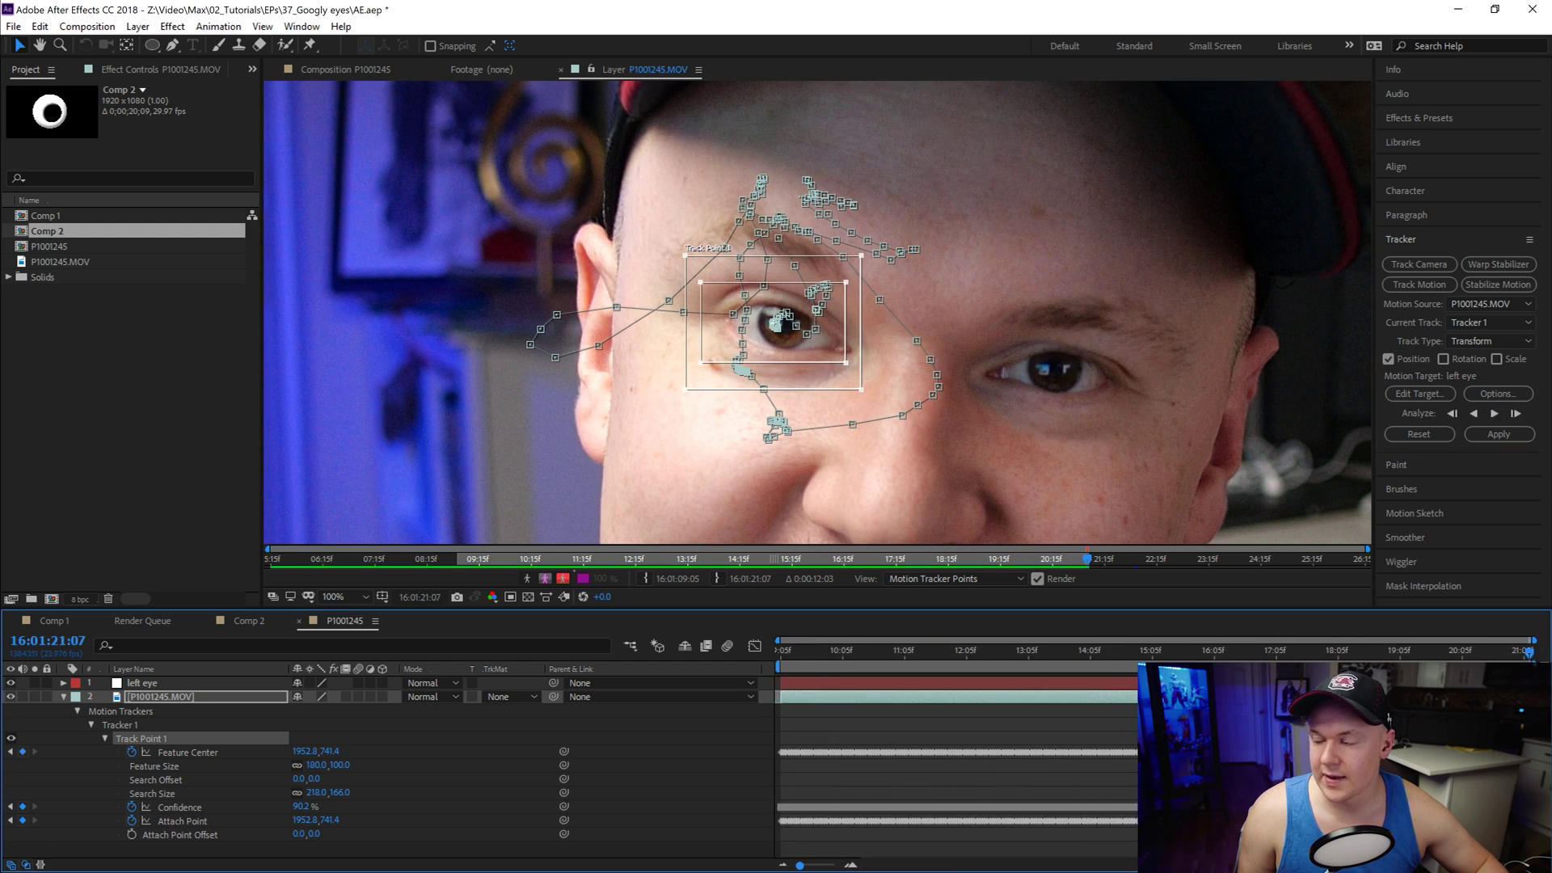
{"action": "left_click_drag", "start_coordinate": [799, 647], "coordinate": [778, 647]}
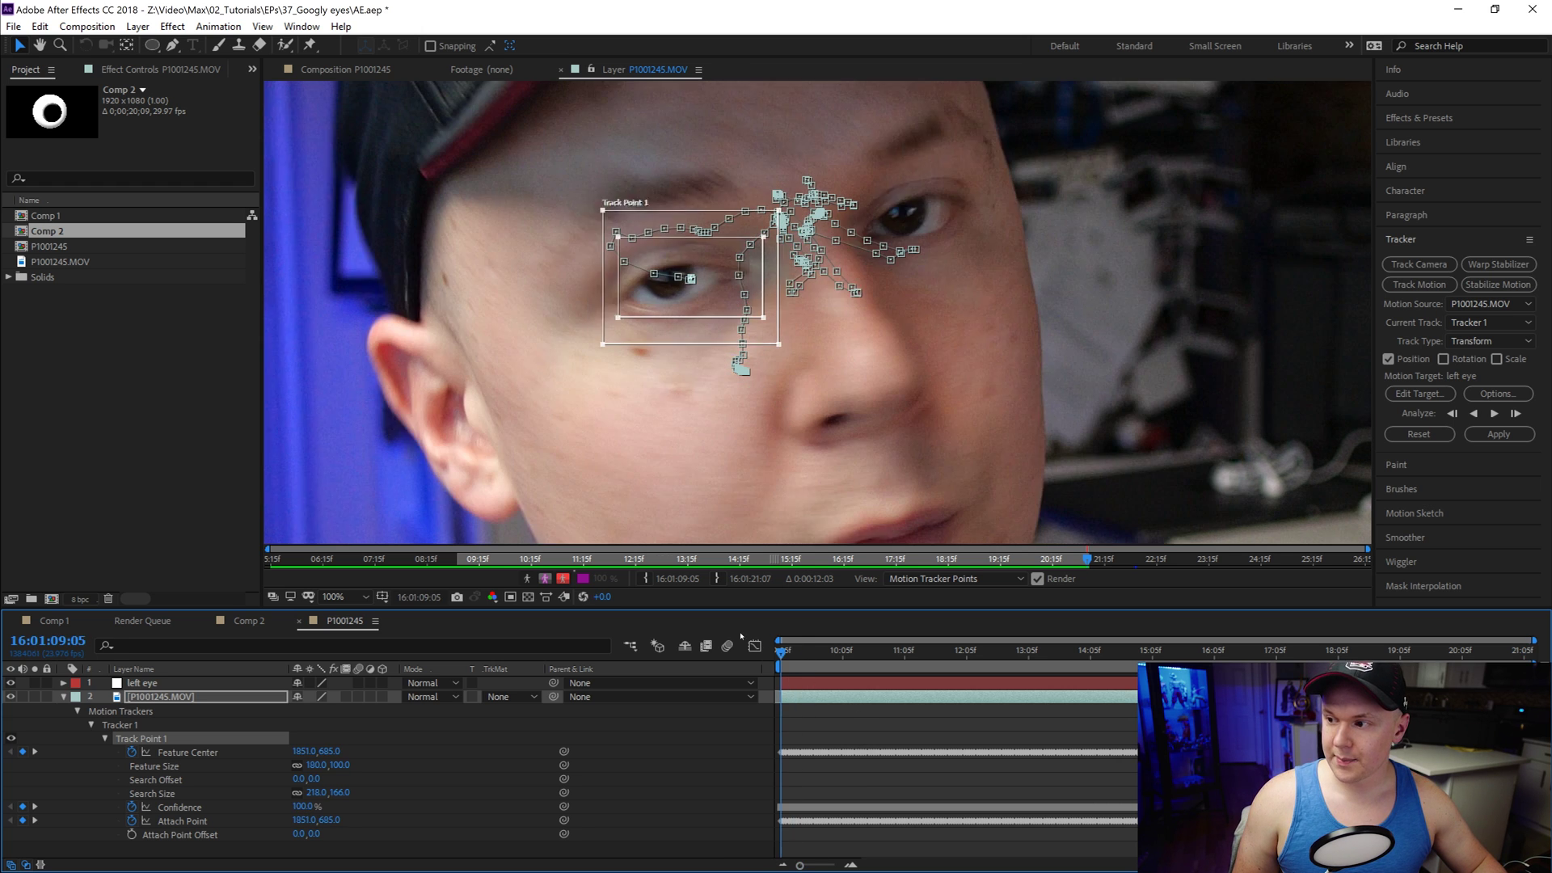
{"action": "key", "text": "space"}
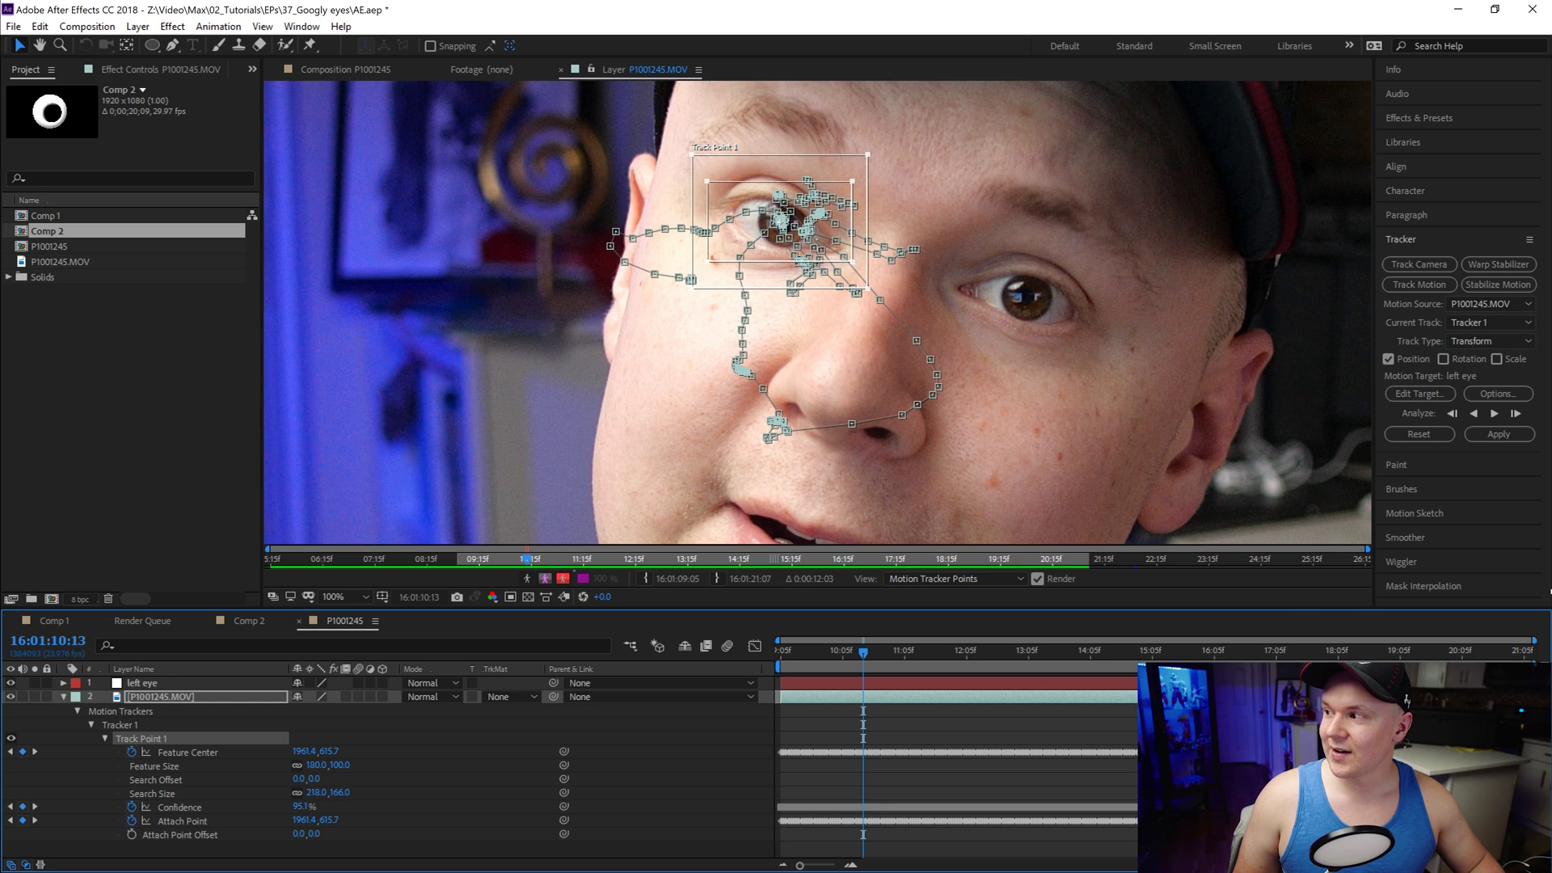
Step: Apply the track data to the left eye null in the X and Y dimensions
{"action": "left_click", "coordinate": [1499, 435]}
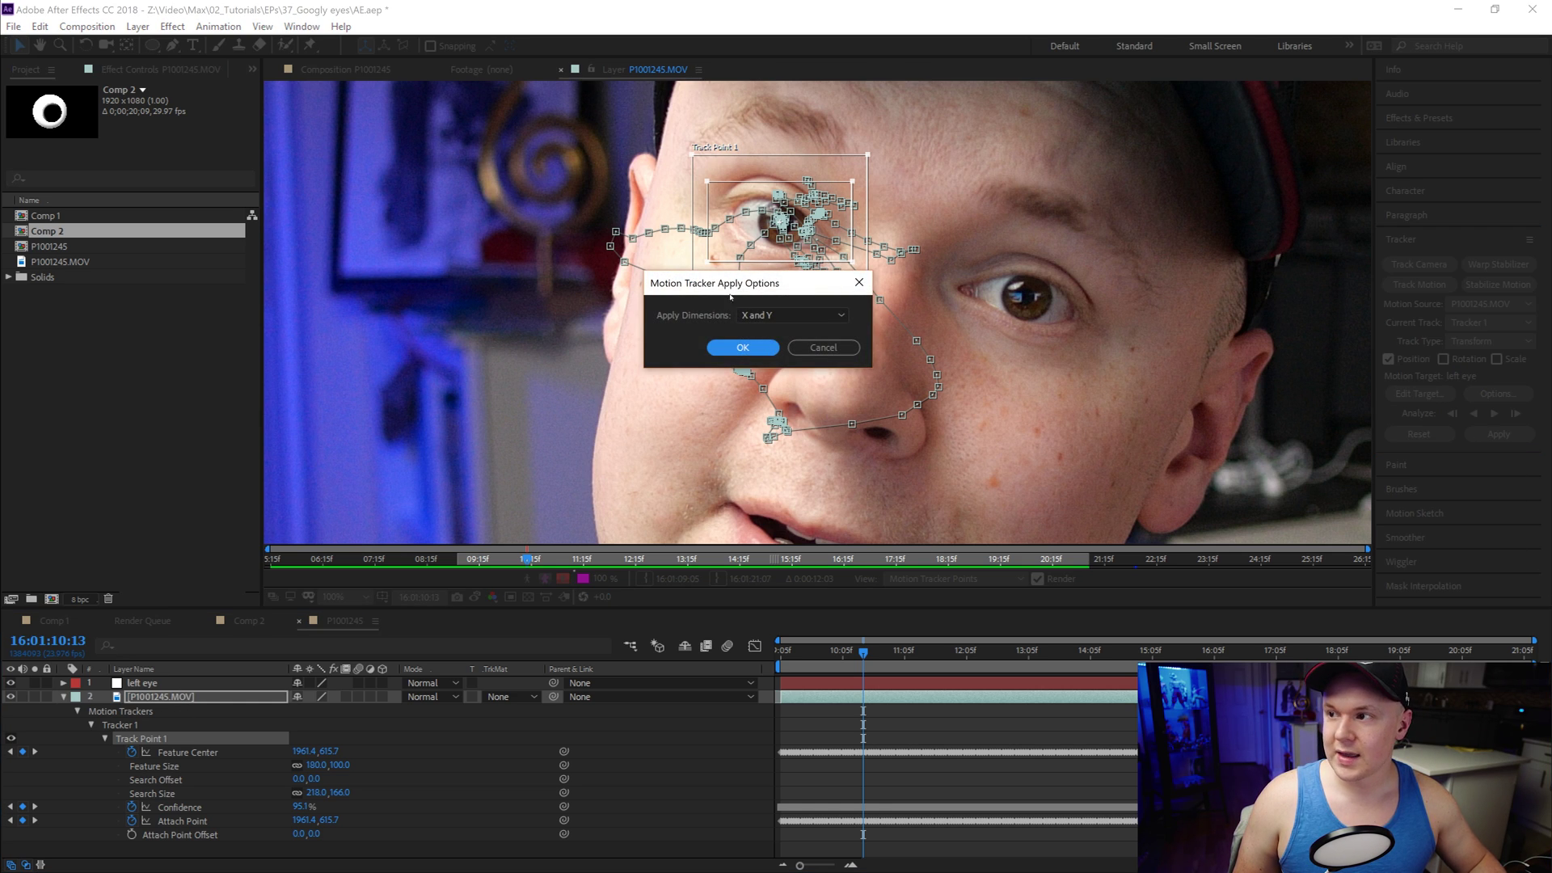
{"action": "left_click", "coordinate": [768, 315]}
{"action": "left_click", "coordinate": [772, 328]}
{"action": "left_click", "coordinate": [754, 348]}
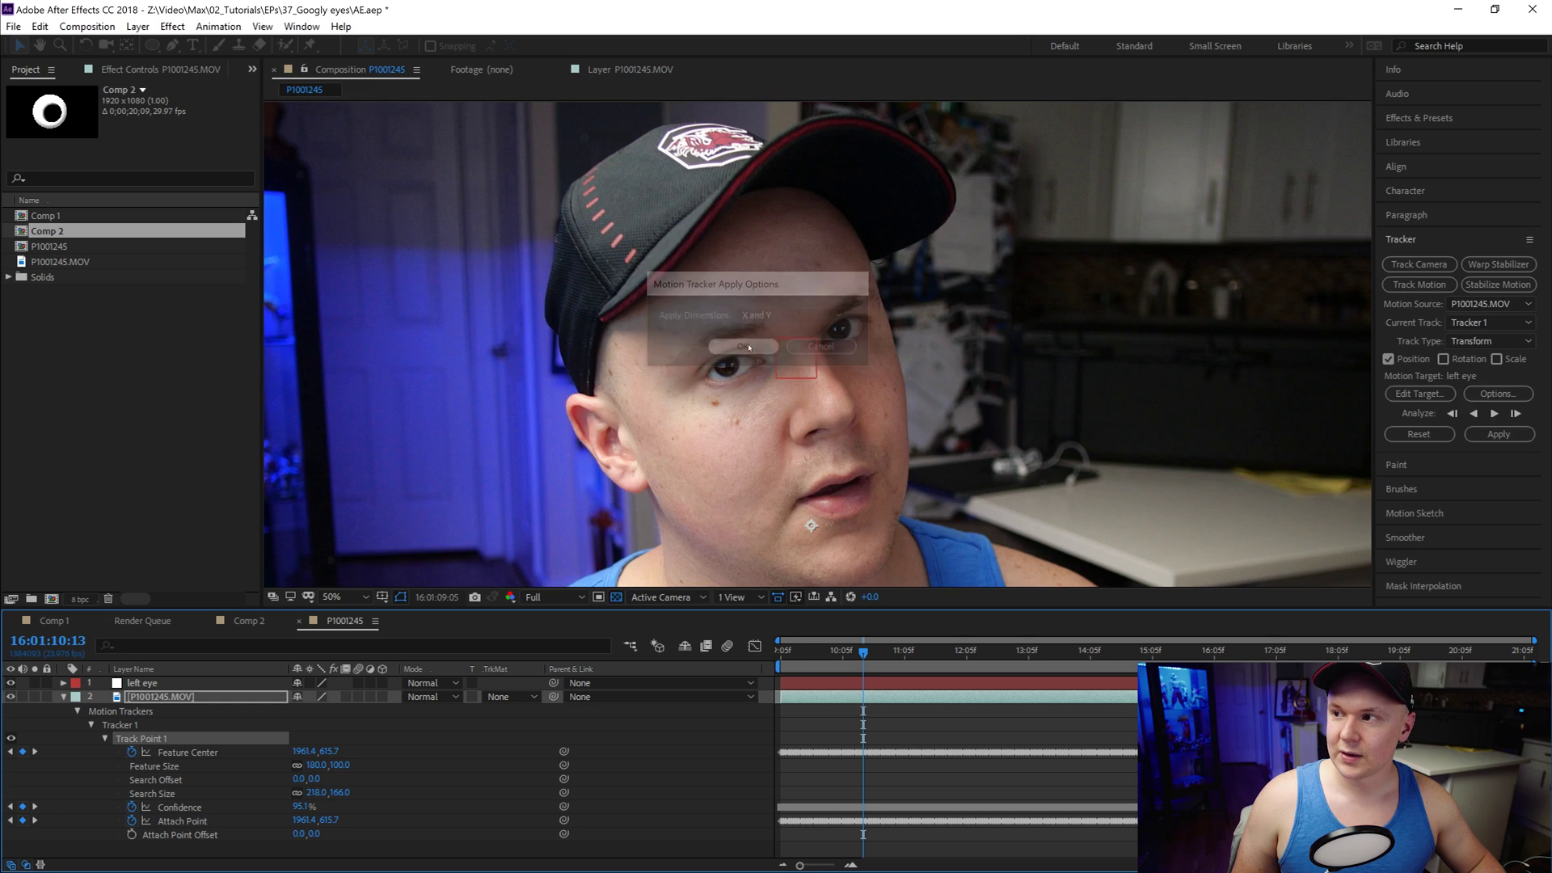
Step: Collapse the footage layer, preview the composition, and check the left eye null's motion path at 16:01:09:05
{"action": "left_click", "coordinate": [63, 696]}
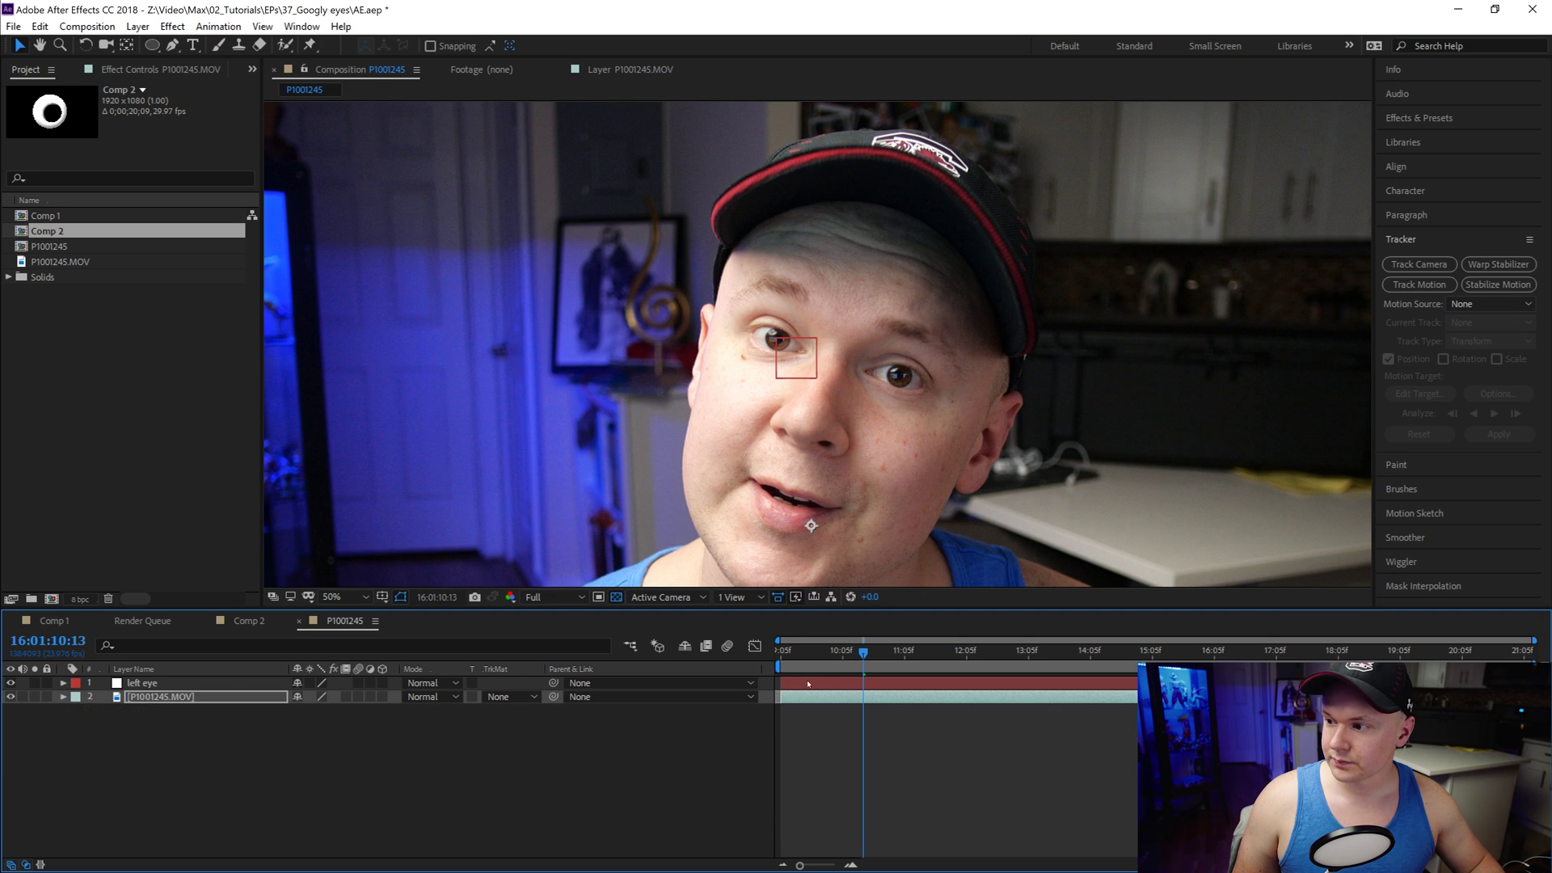
{"action": "key", "text": "space"}
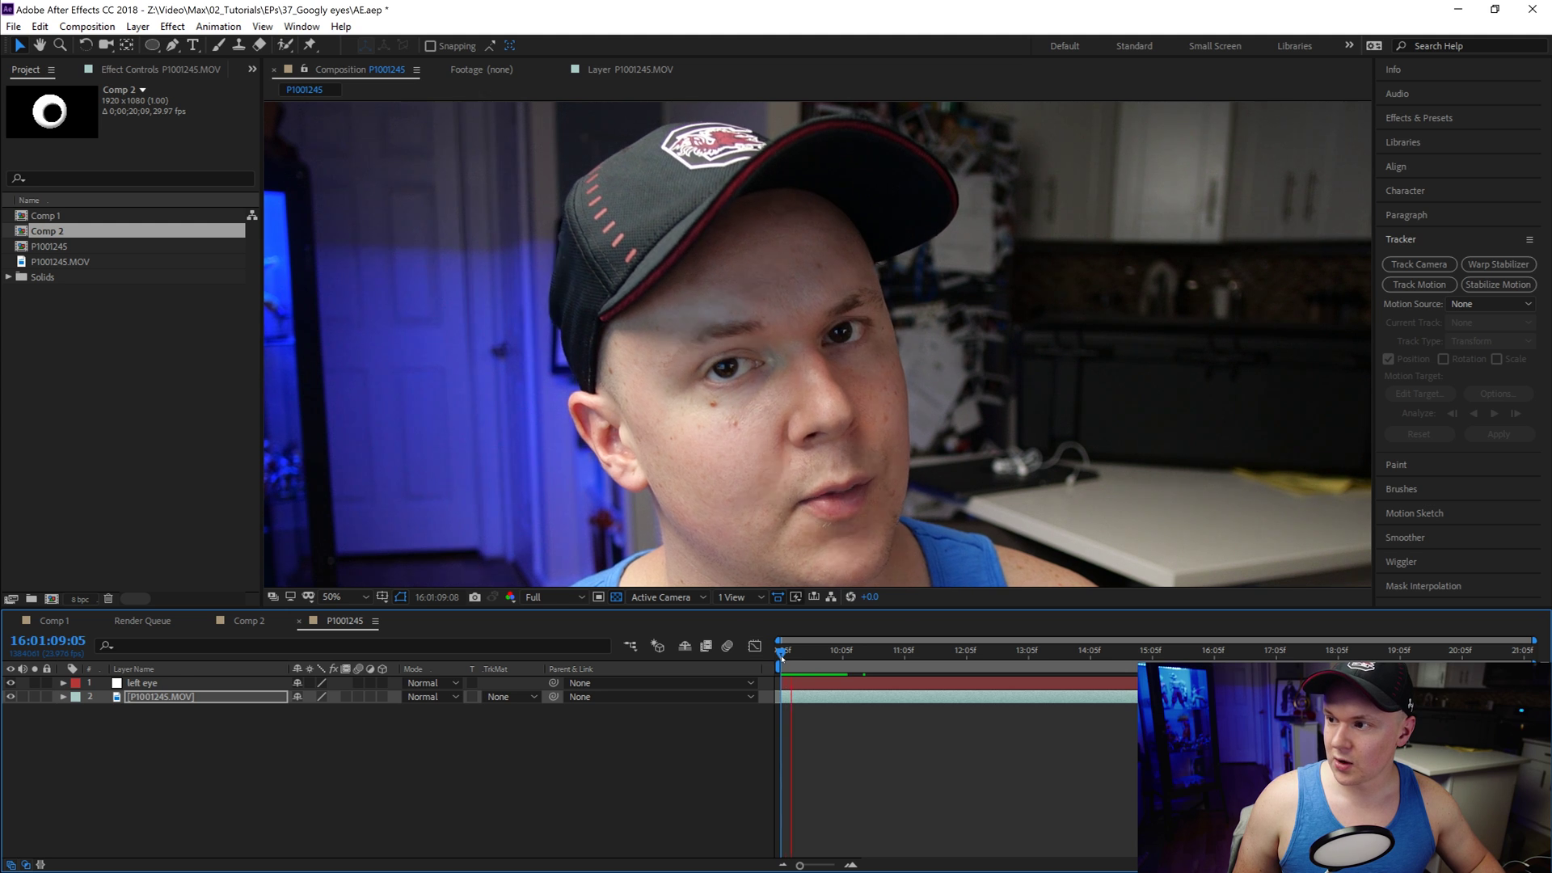
{"action": "left_click", "coordinate": [803, 681]}
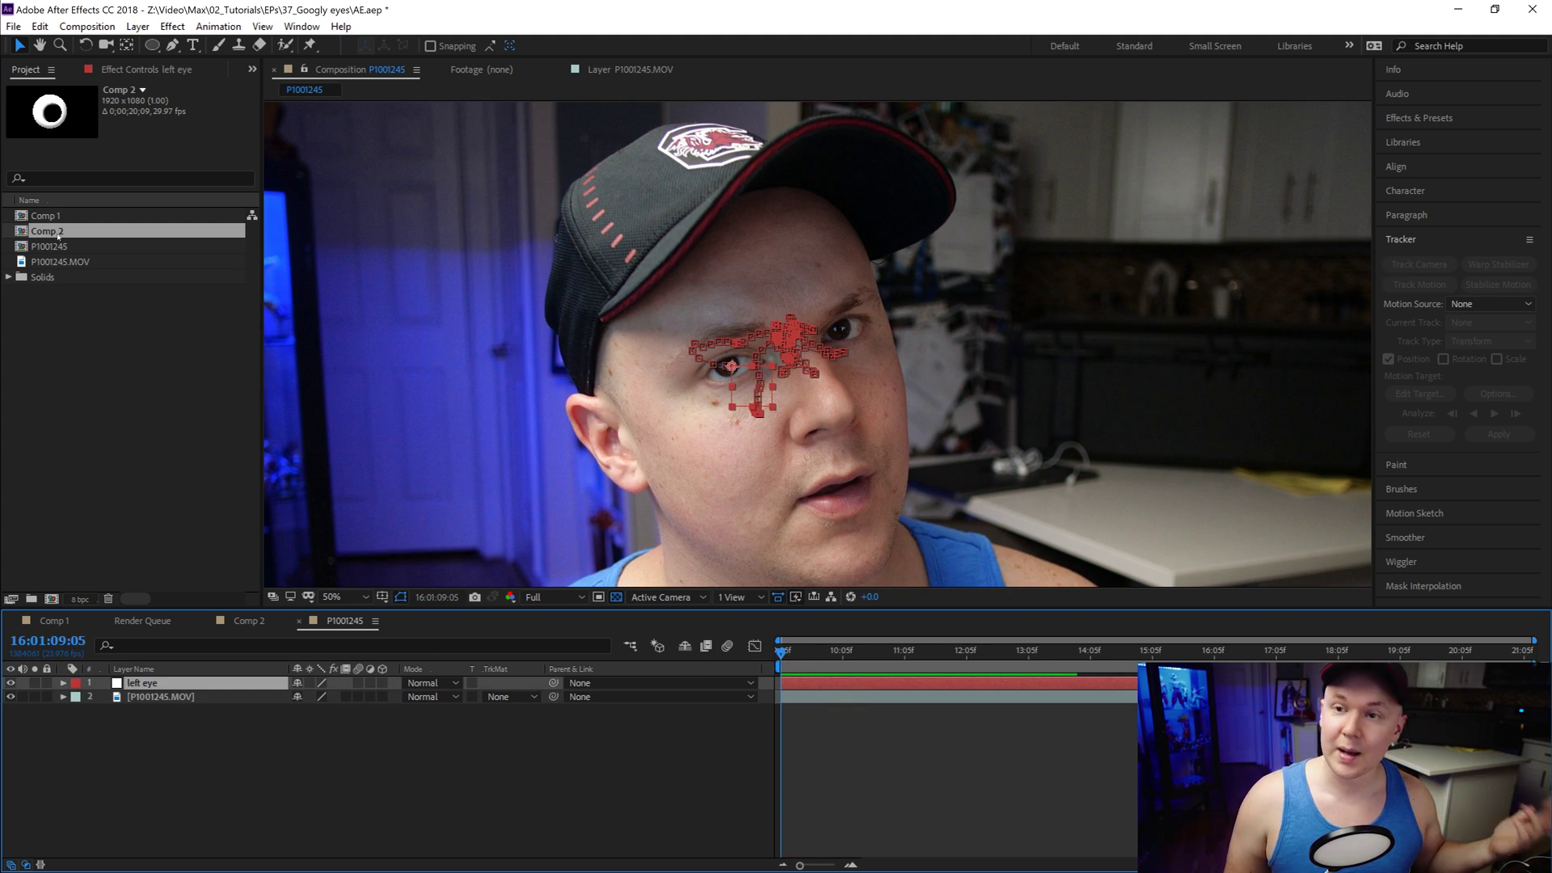
Step: Place Comp 2 above the left eye null, scale it down to eye size and position it over the tracked eye
{"action": "left_click_drag", "start_coordinate": [58, 234], "coordinate": [215, 685]}
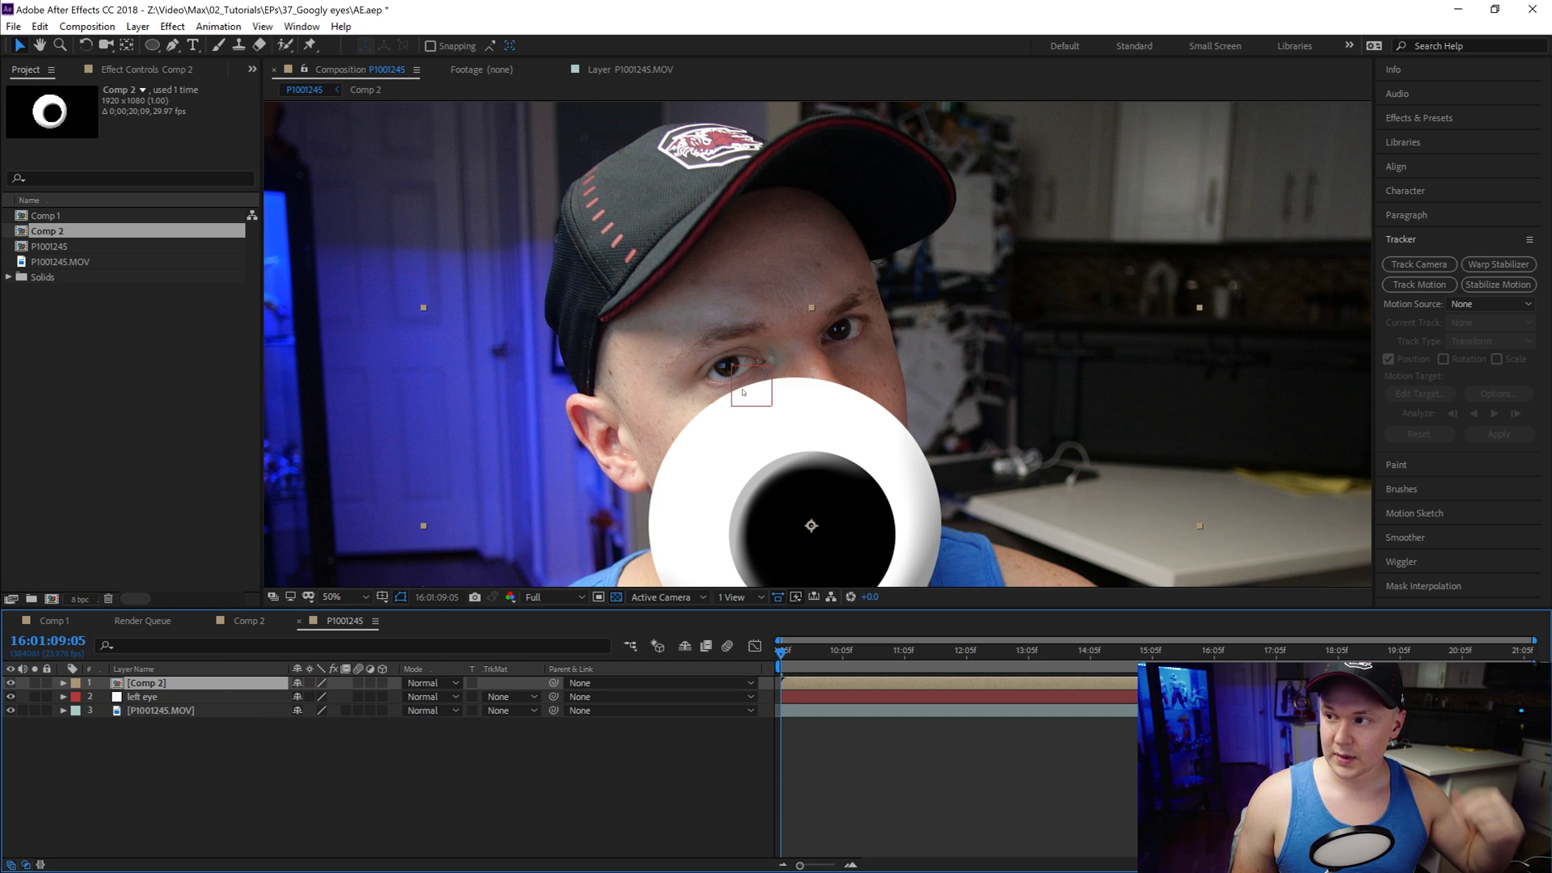
{"action": "scroll", "coordinate": [848, 476], "scroll_direction": "down", "scroll_amount": 2}
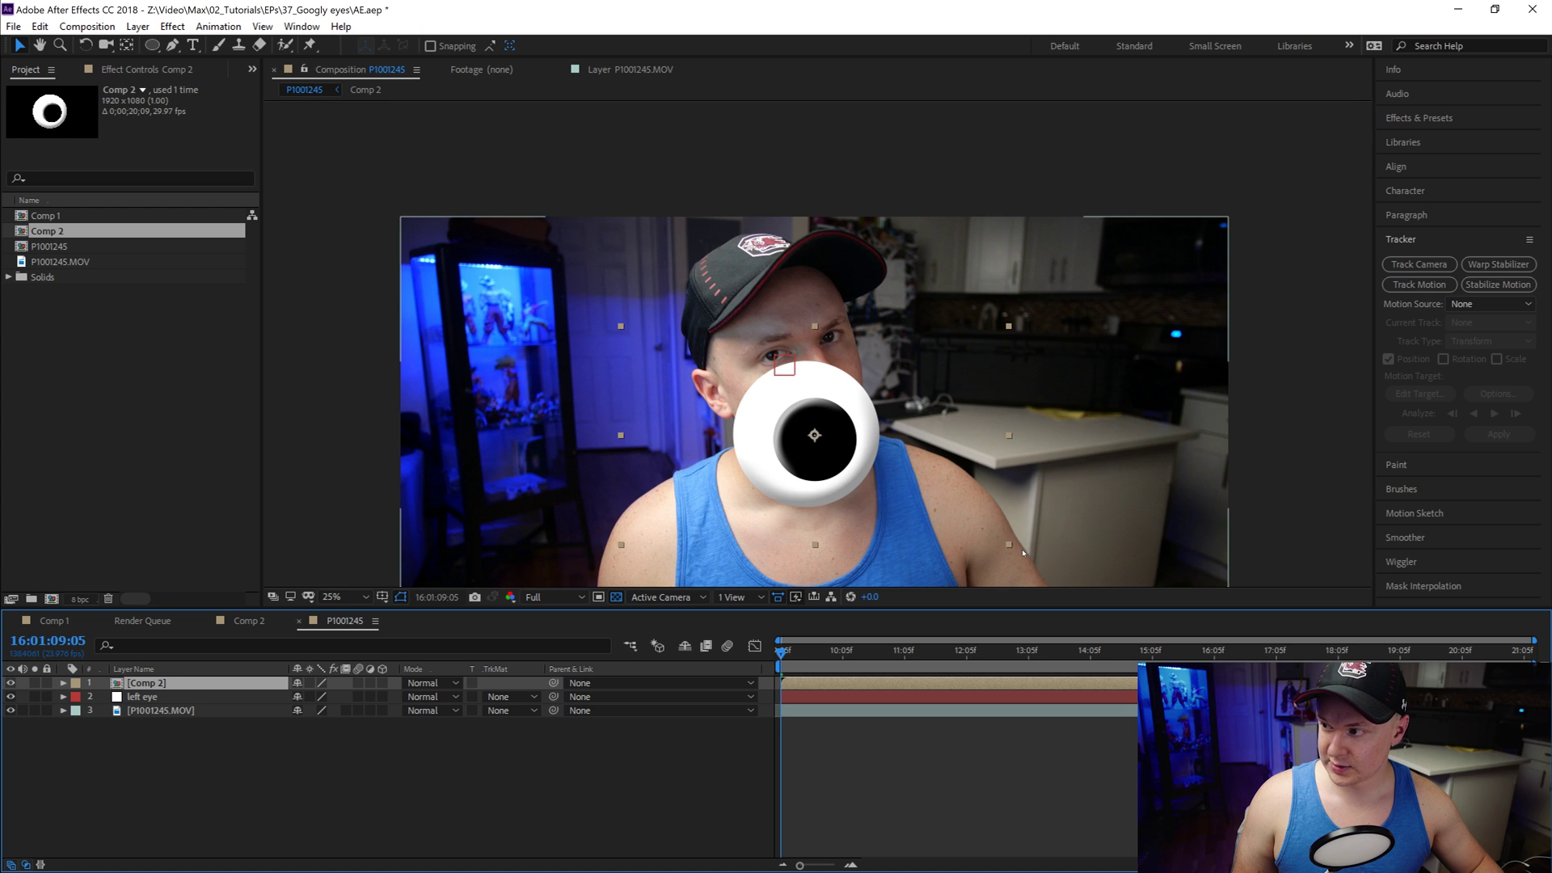
{"action": "left_click_drag", "start_coordinate": [1006, 546], "coordinate": [756, 367]}
{"action": "key", "text": "period"}
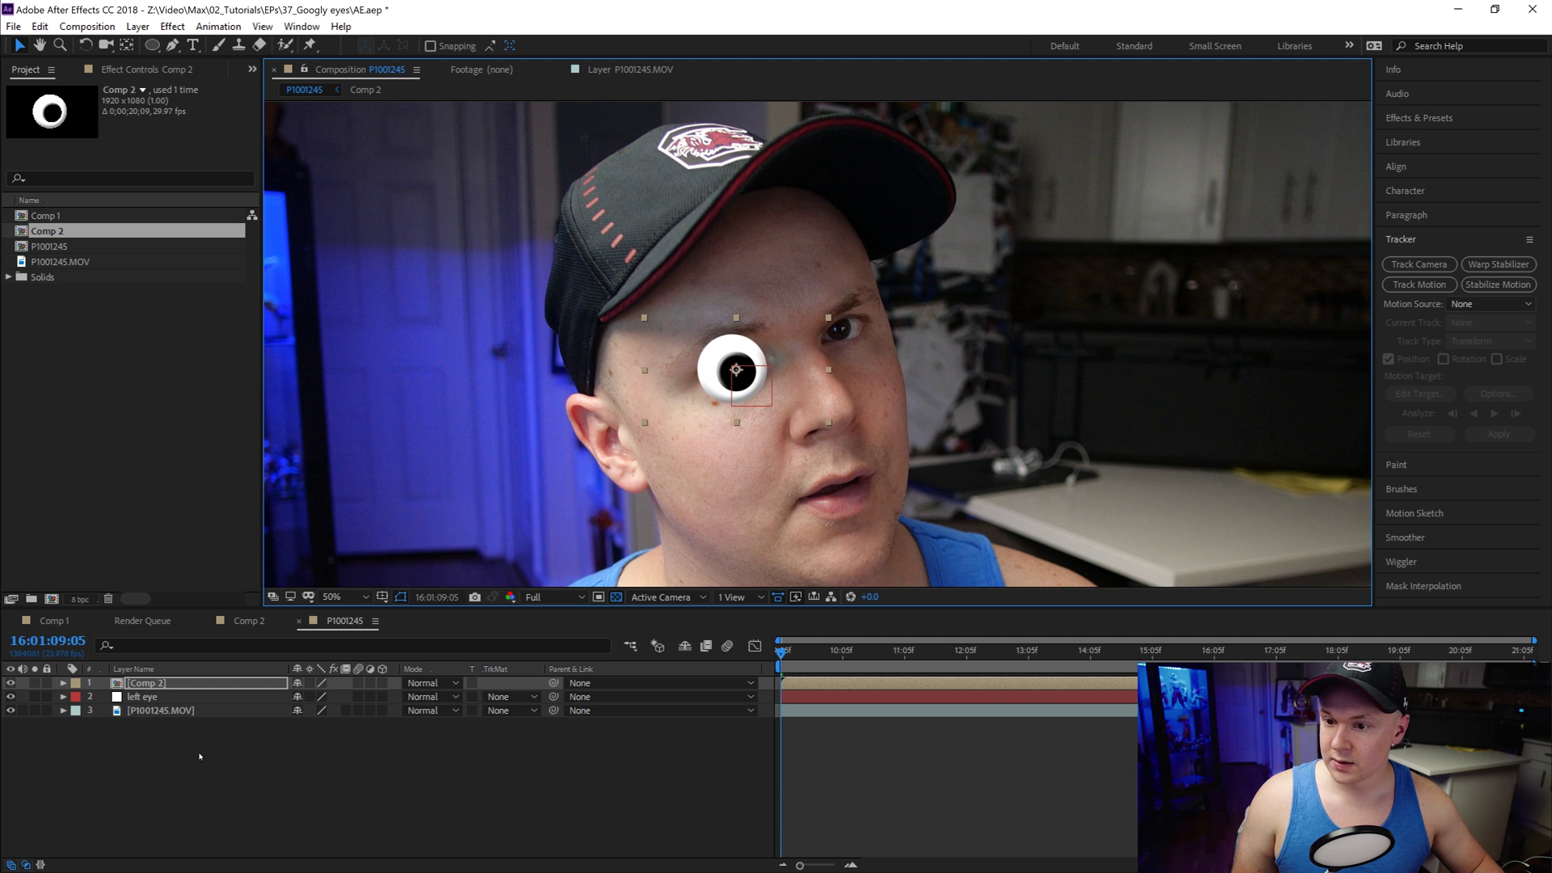
Step: Parent the Comp 2 layer to the left eye null and preview the googly eye following the face
{"action": "left_click", "coordinate": [158, 683]}
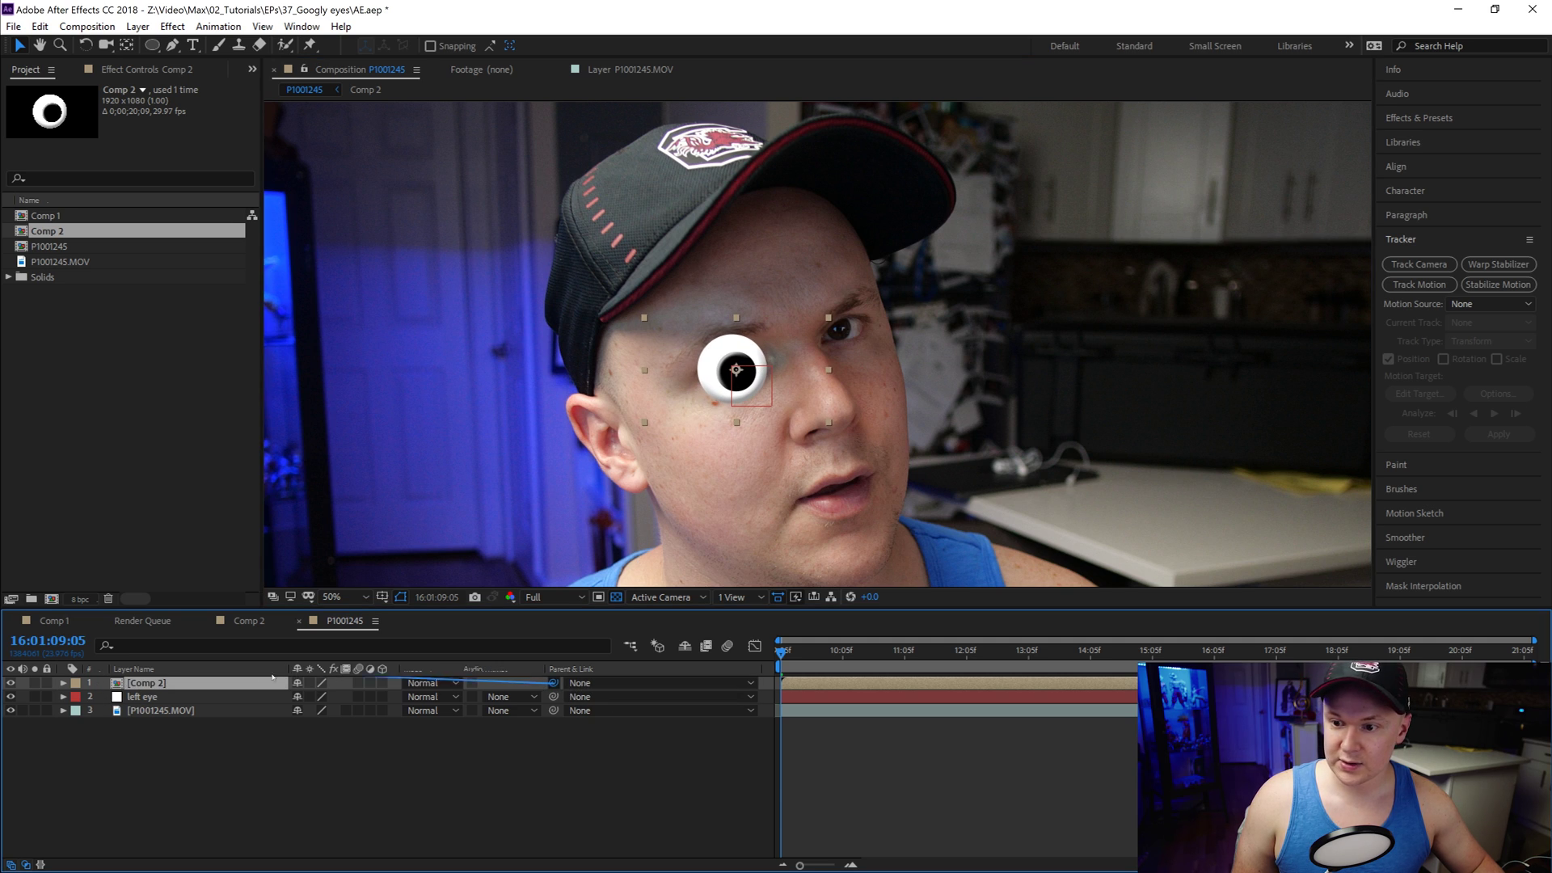
{"action": "left_click_drag", "start_coordinate": [272, 677], "coordinate": [162, 701]}
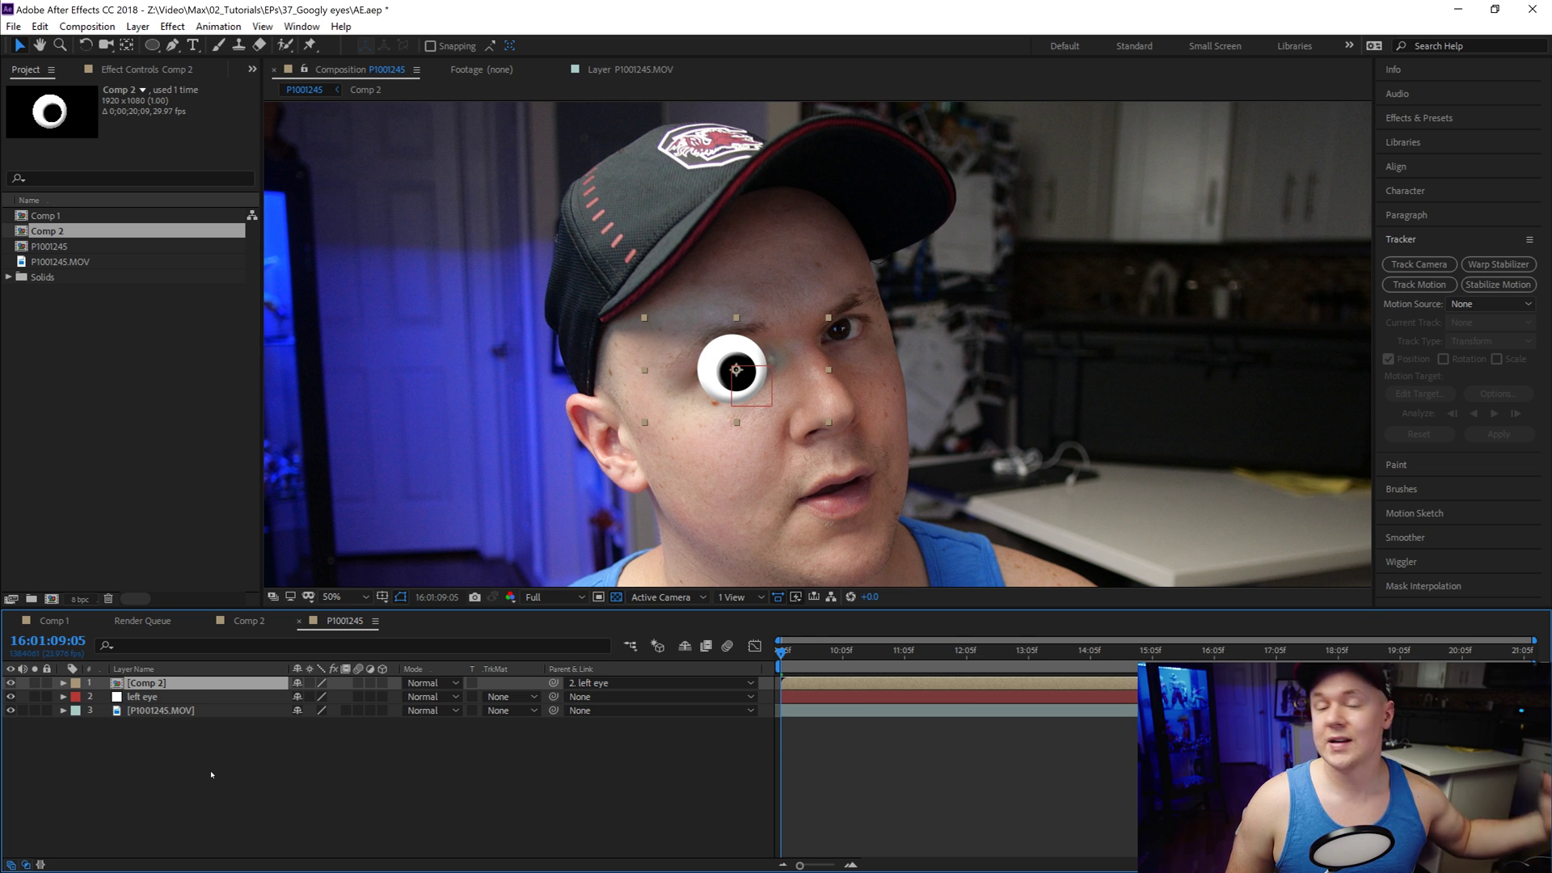
{"action": "left_click", "coordinate": [162, 697]}
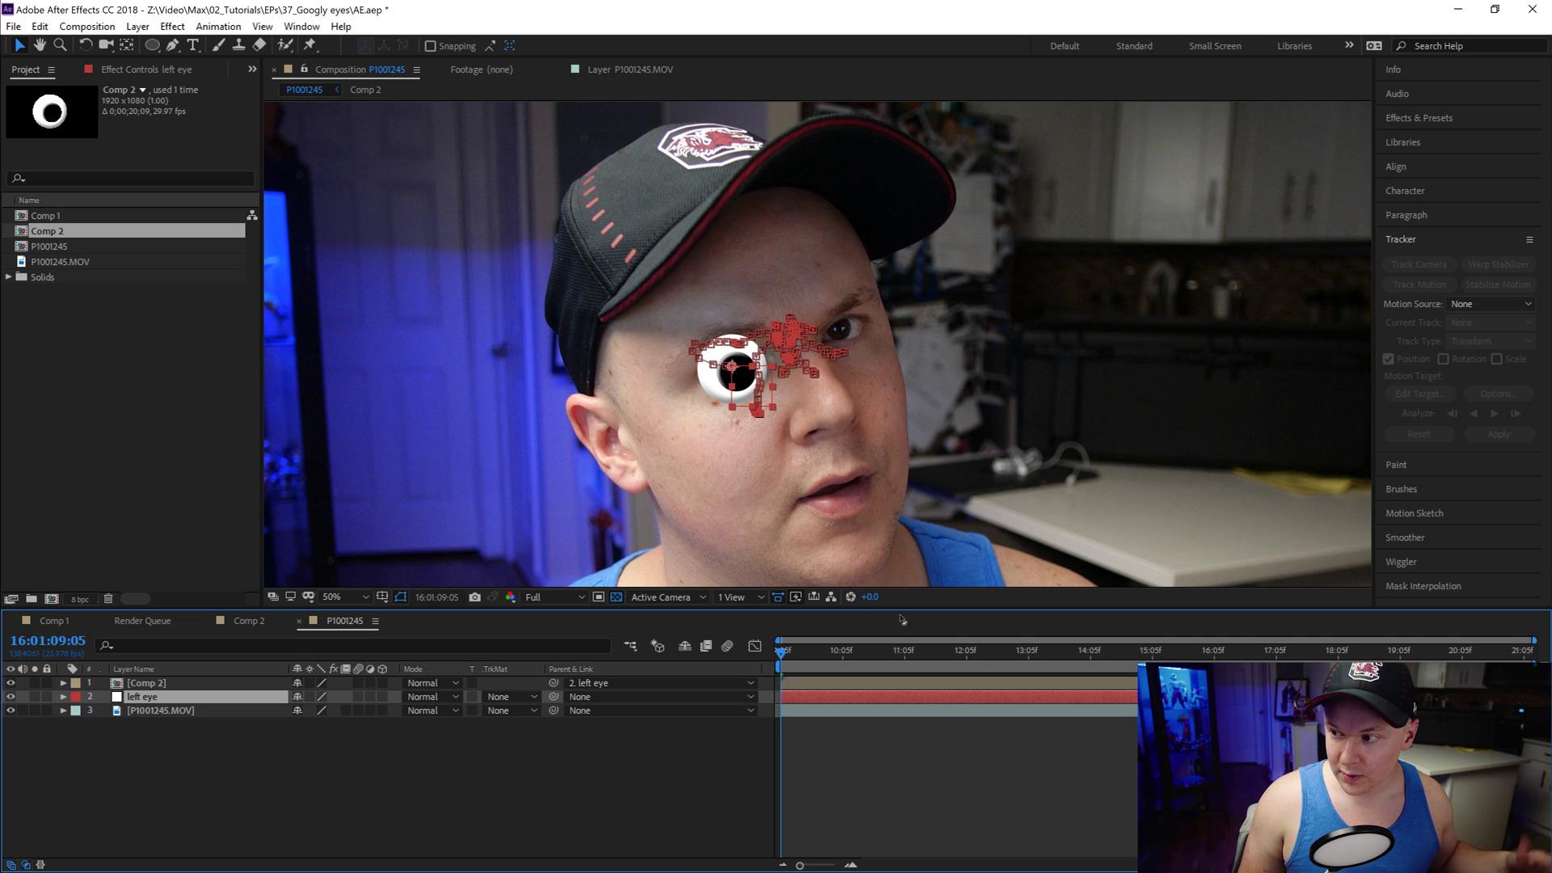
{"action": "key", "text": "space"}
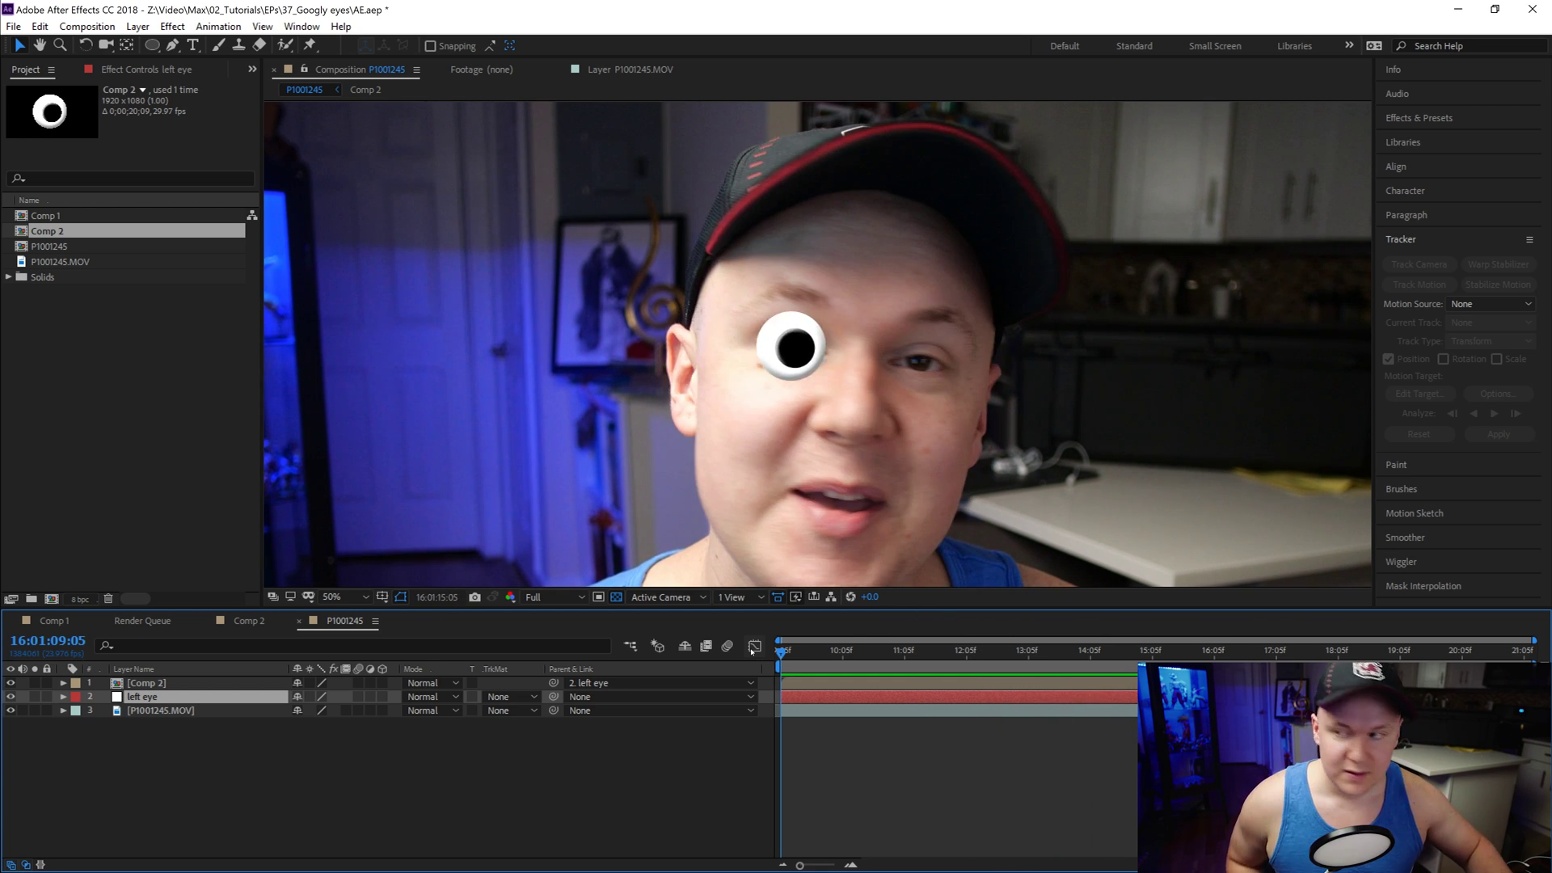
{"action": "key", "text": "space"}
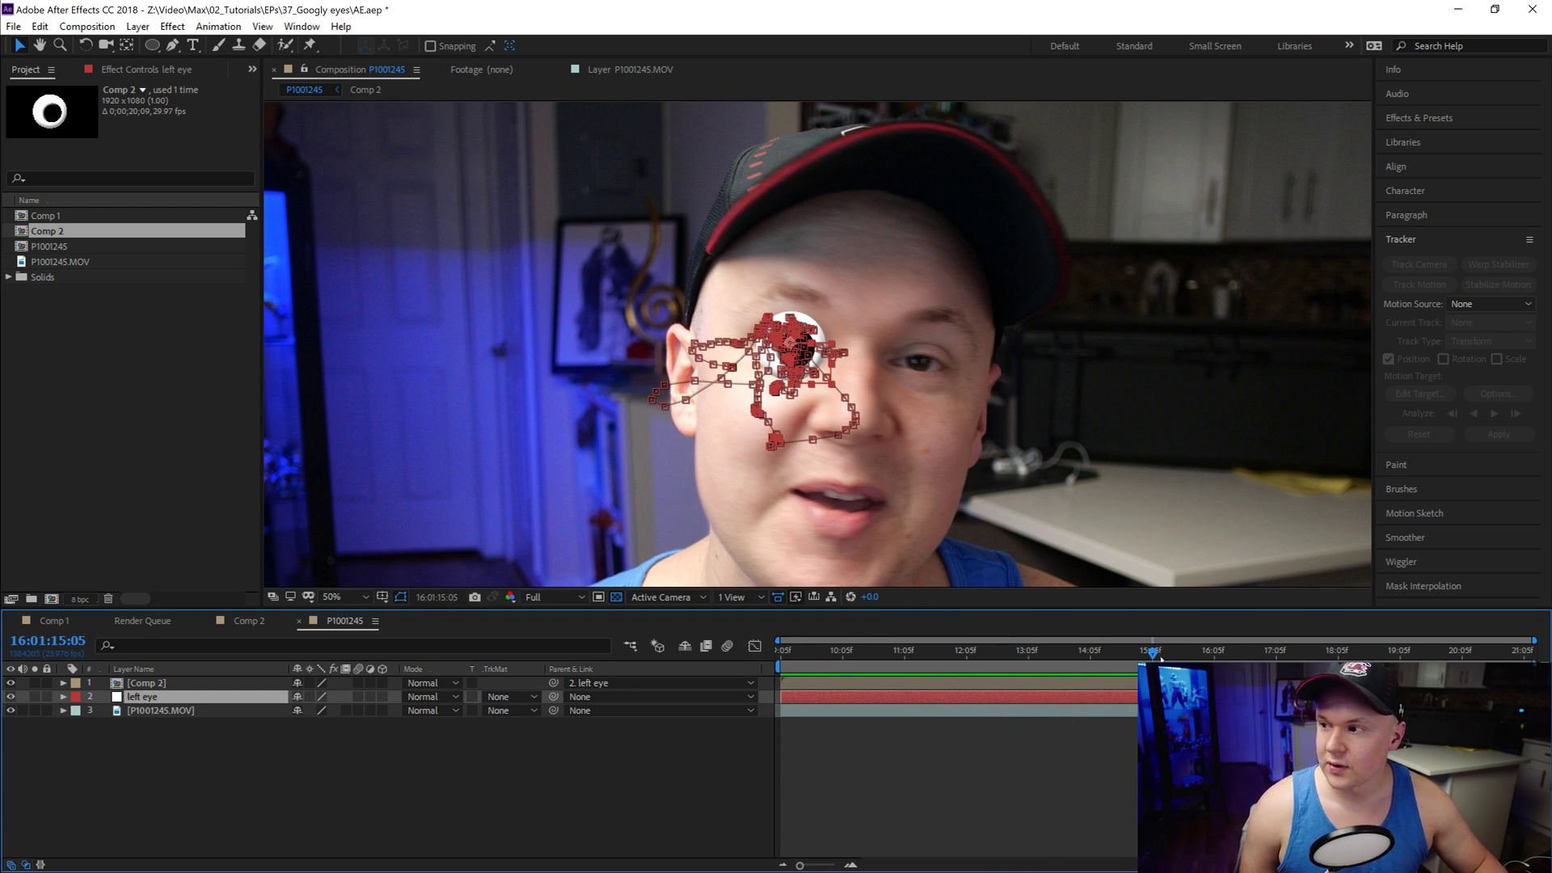
Step: Reveal the left eye null's Position keyframes and nudge the null to realign the googly eye at 16:01:13:05
{"action": "left_click_drag", "start_coordinate": [1160, 656], "coordinate": [1035, 672]}
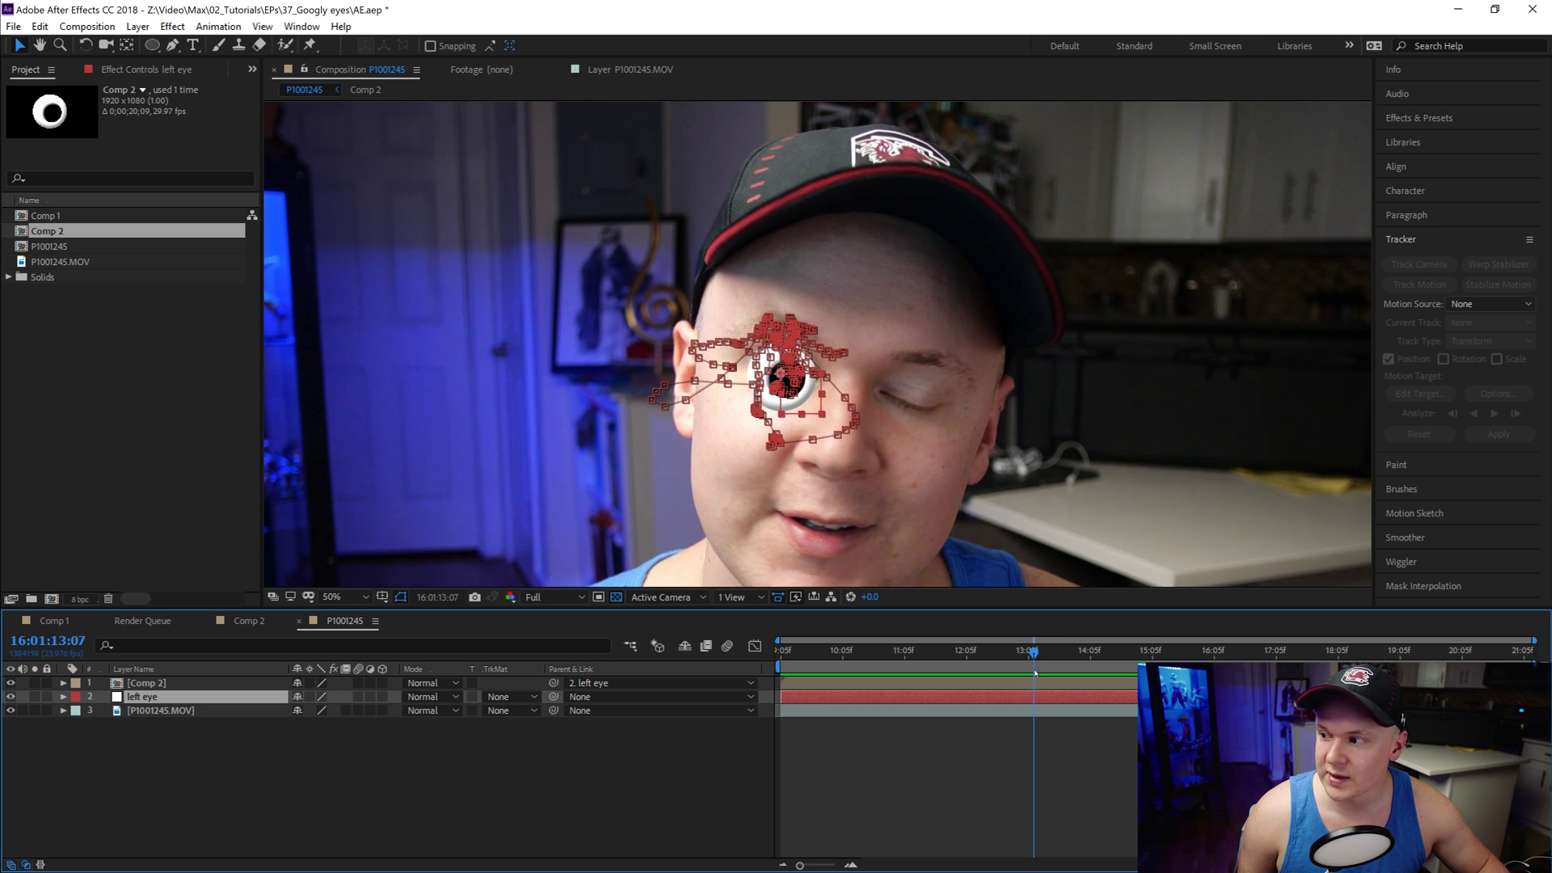
{"action": "key", "text": "u"}
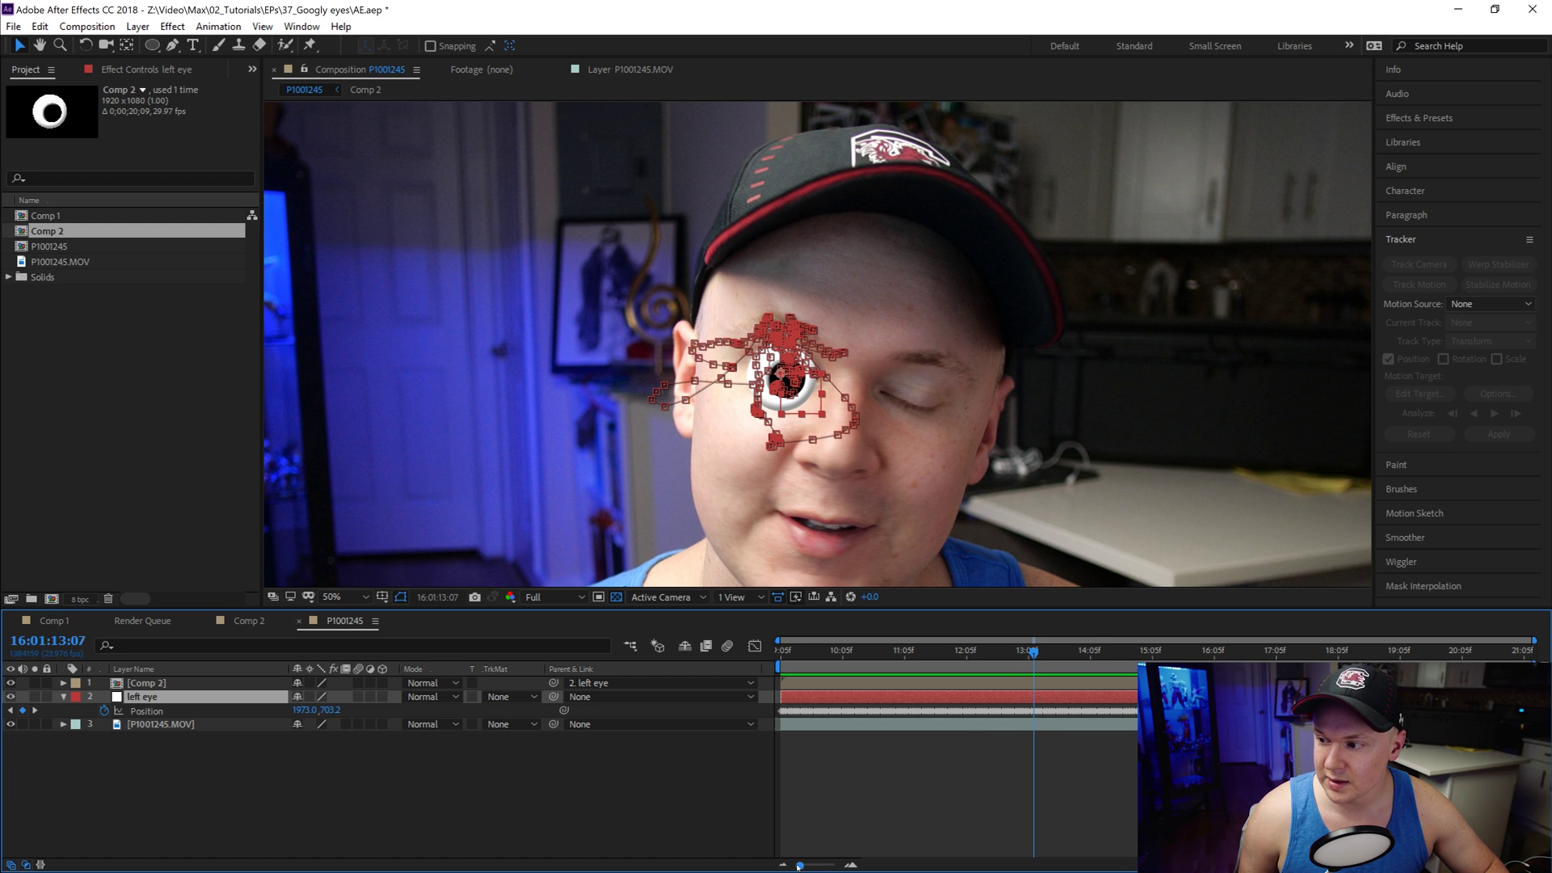
{"action": "left_click_drag", "start_coordinate": [799, 865], "coordinate": [834, 865]}
{"action": "key", "text": "/"}
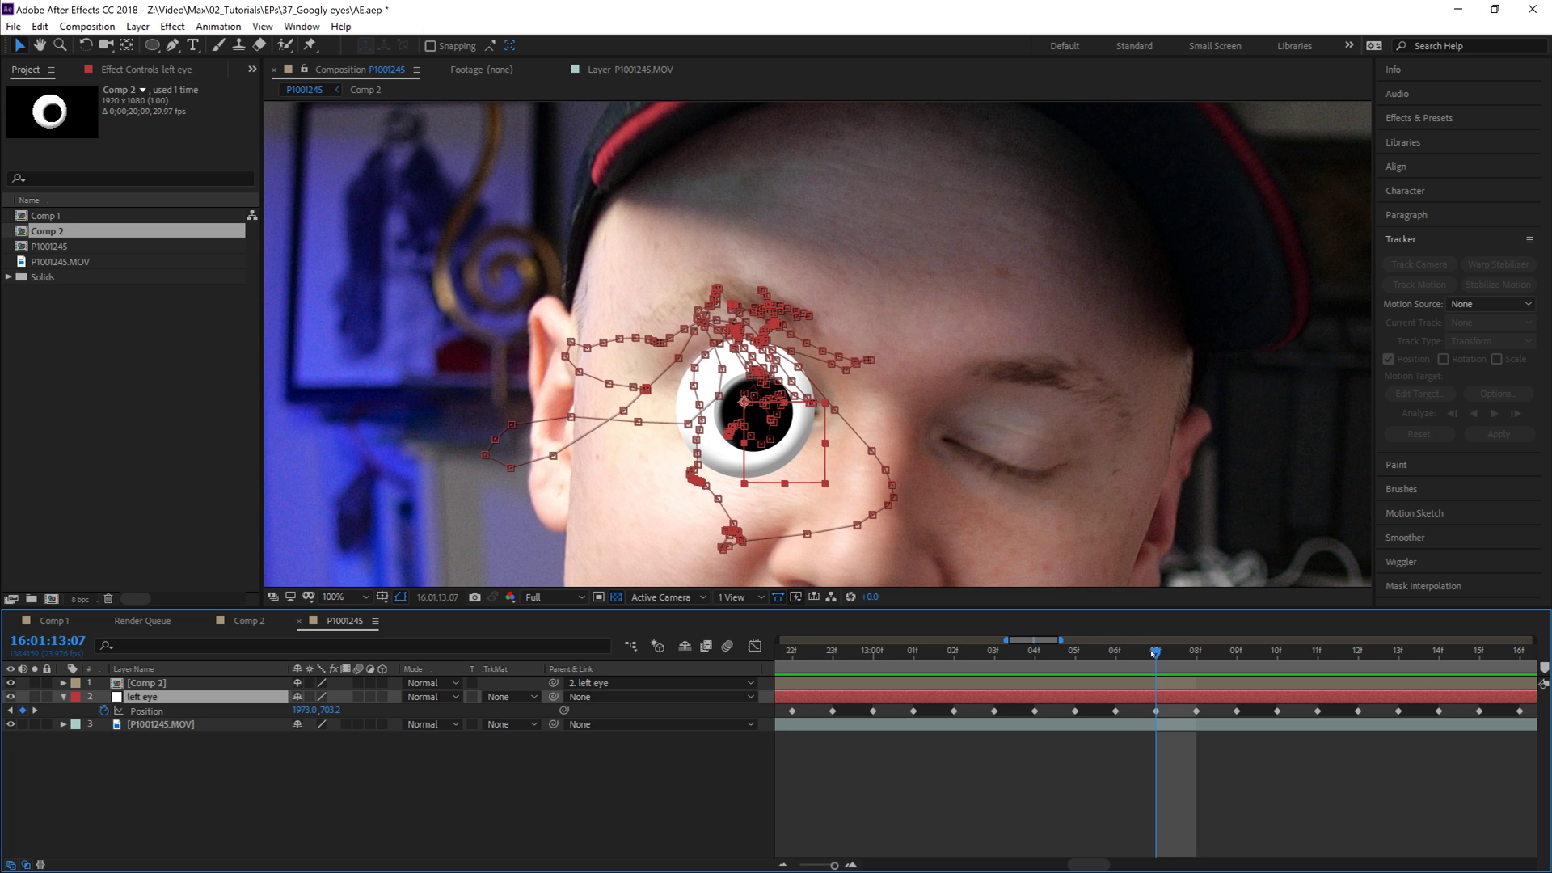
{"action": "left_click_drag", "start_coordinate": [1154, 651], "coordinate": [1063, 659]}
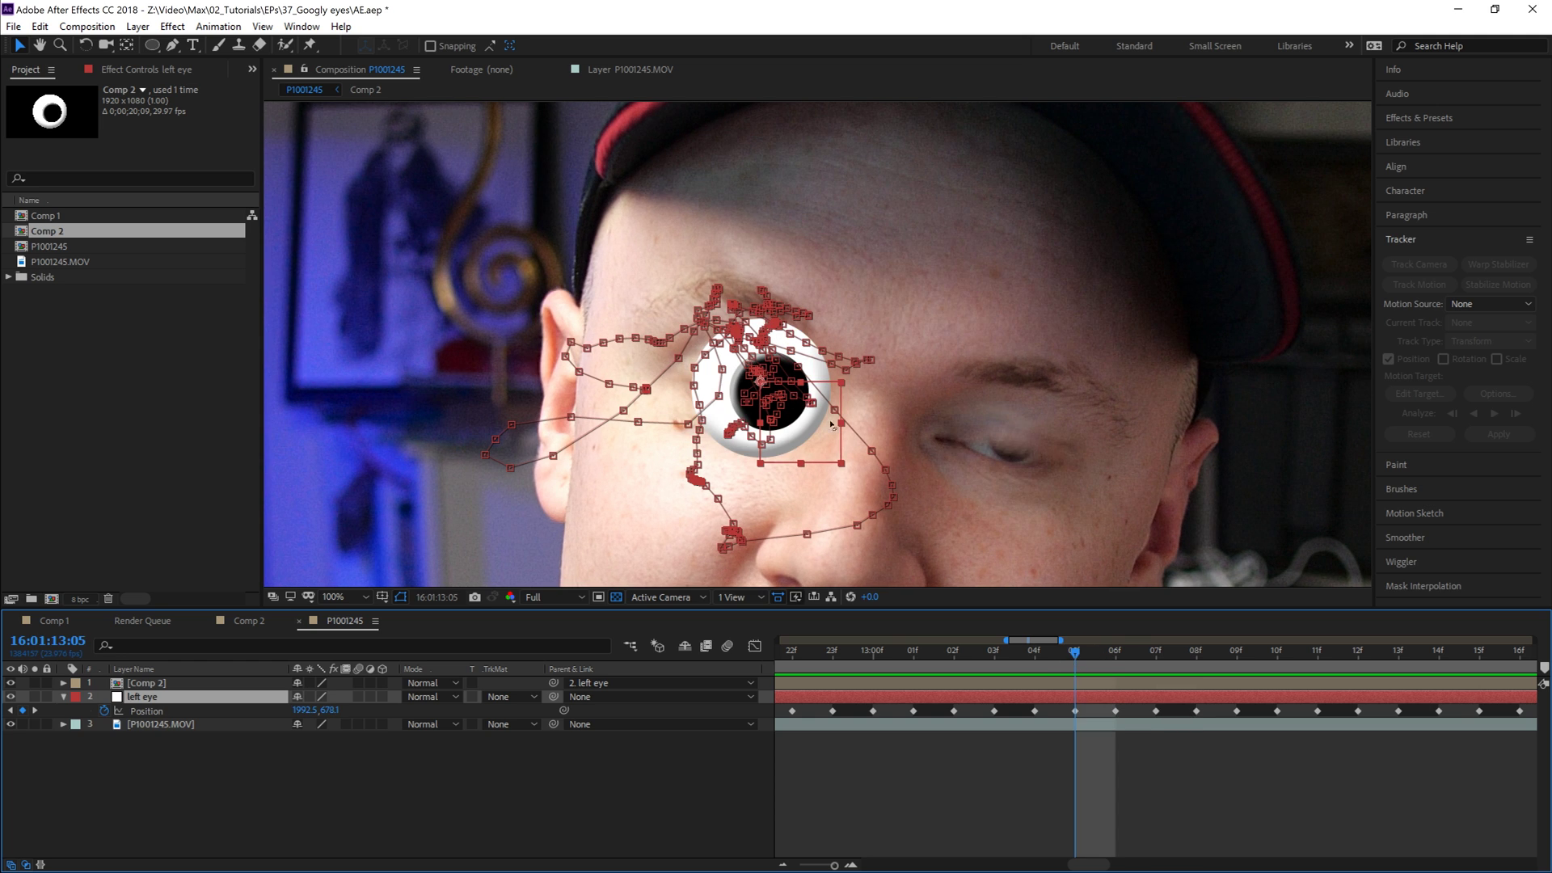
{"action": "left_click_drag", "start_coordinate": [816, 428], "coordinate": [802, 424]}
Step: Nudge the left eye null to realign the googly eye at 16:01:13:07 and check the neighbouring frames up to 16:01:13:09
{"action": "left_click_drag", "start_coordinate": [1073, 651], "coordinate": [1318, 651]}
{"action": "left_click", "coordinate": [1116, 651]}
{"action": "key", "text": "Page_Up"}
{"action": "key", "text": "Page_Up"}
{"action": "key", "text": "Page_Up"}
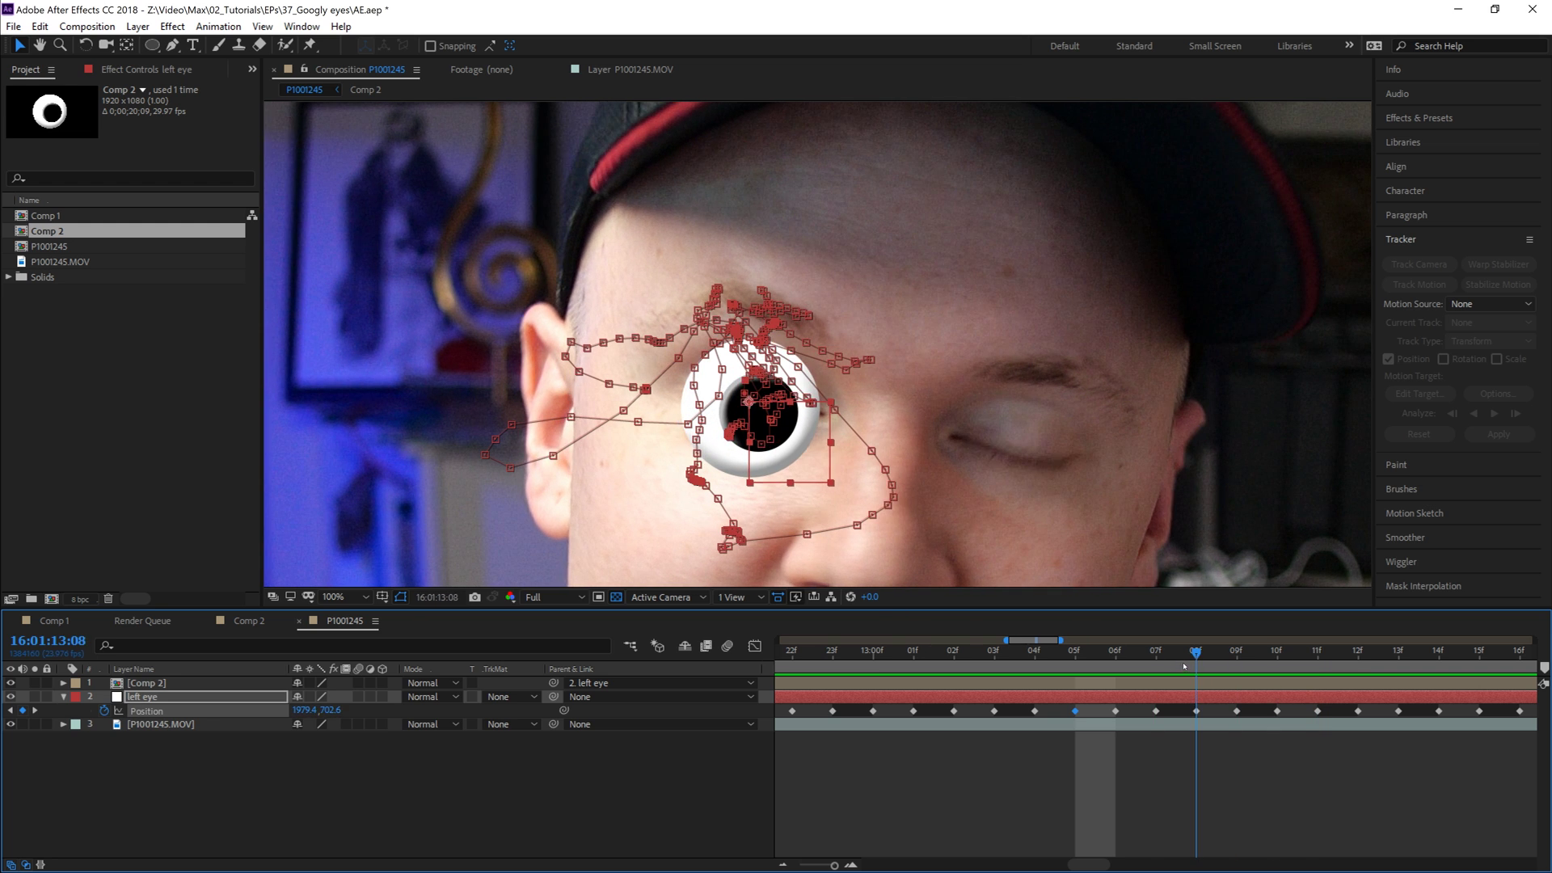
{"action": "left_click_drag", "start_coordinate": [776, 443], "coordinate": [773, 459]}
{"action": "key", "text": "Page_Up"}
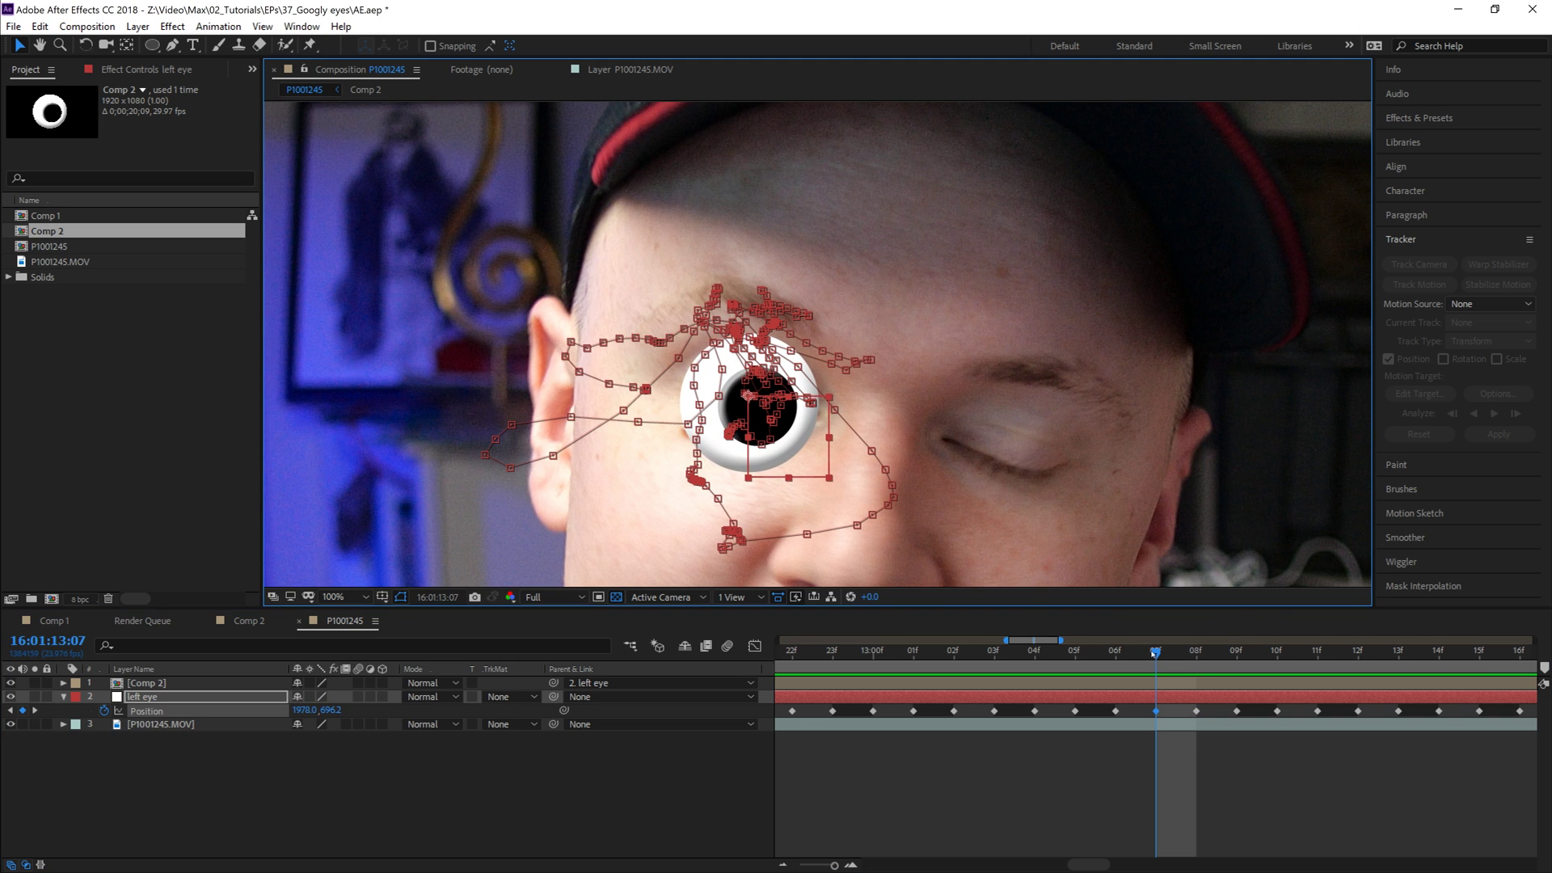
{"action": "left_click", "coordinate": [1123, 651]}
{"action": "left_click_drag", "start_coordinate": [1125, 655], "coordinate": [1239, 653]}
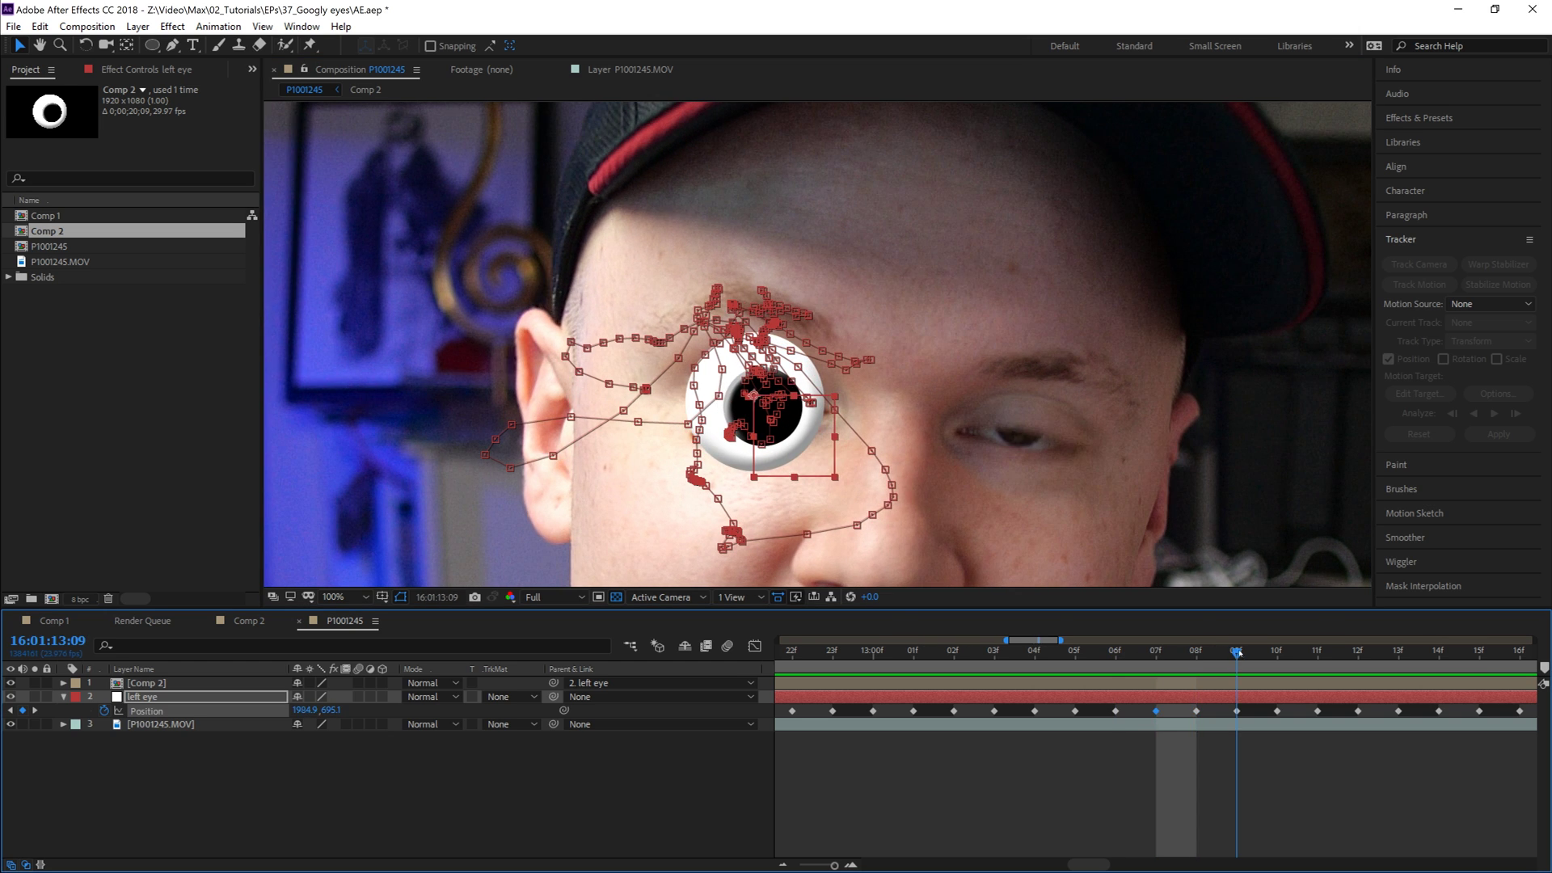
{"action": "key", "text": "space"}
{"action": "left_click", "coordinate": [779, 446]}
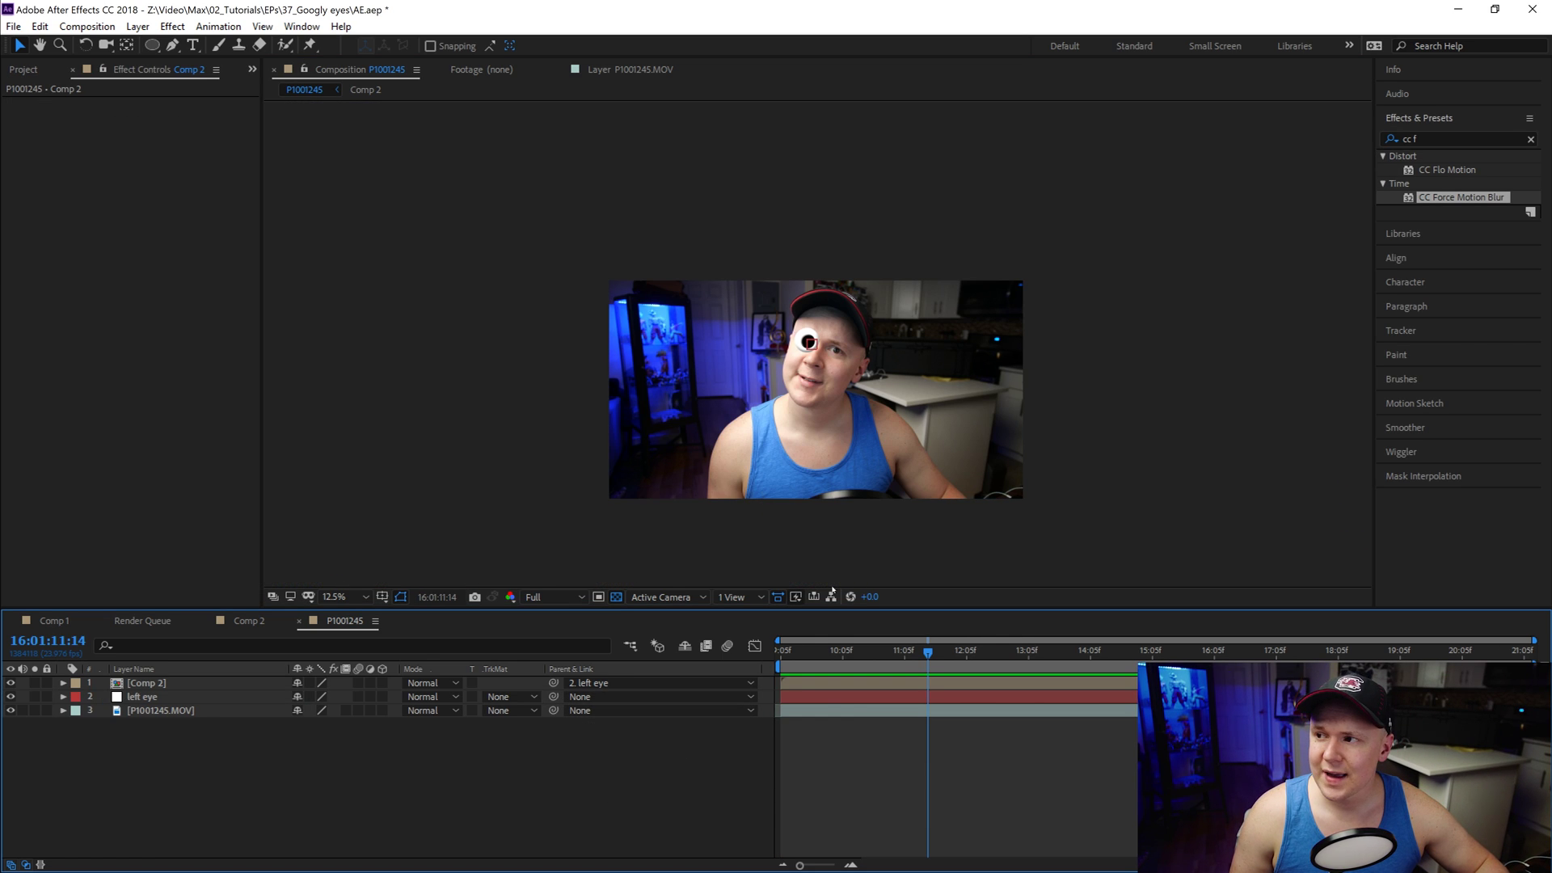
Step: Add a new null object to the P1001245 composition for the untracked eye
{"action": "scroll", "coordinate": [965, 362], "scroll_direction": "up", "scroll_amount": 6}
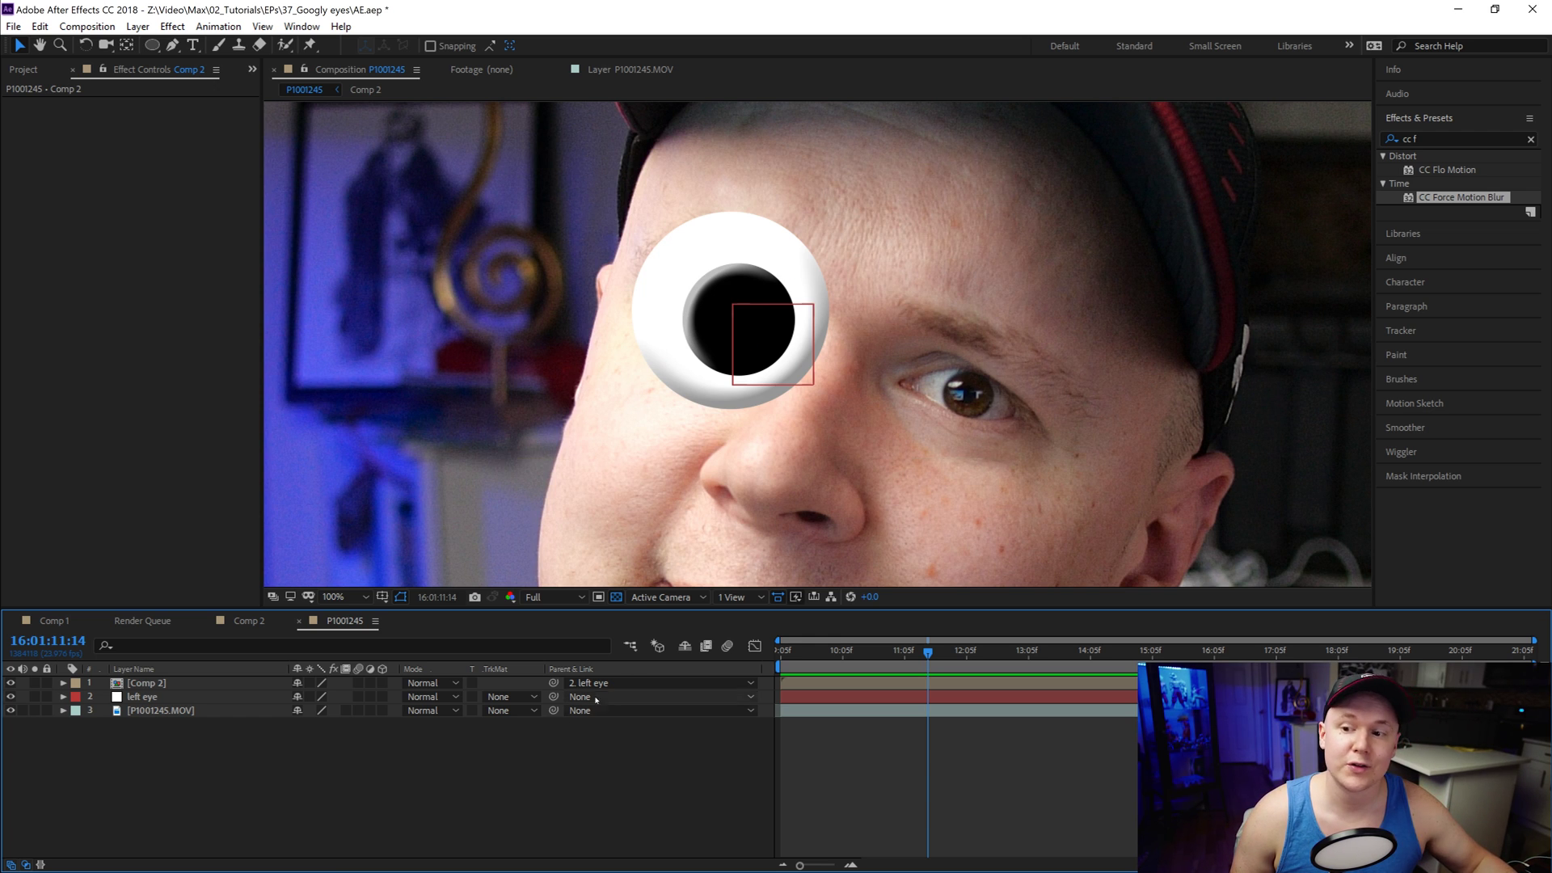
{"action": "right_click", "coordinate": [181, 760]}
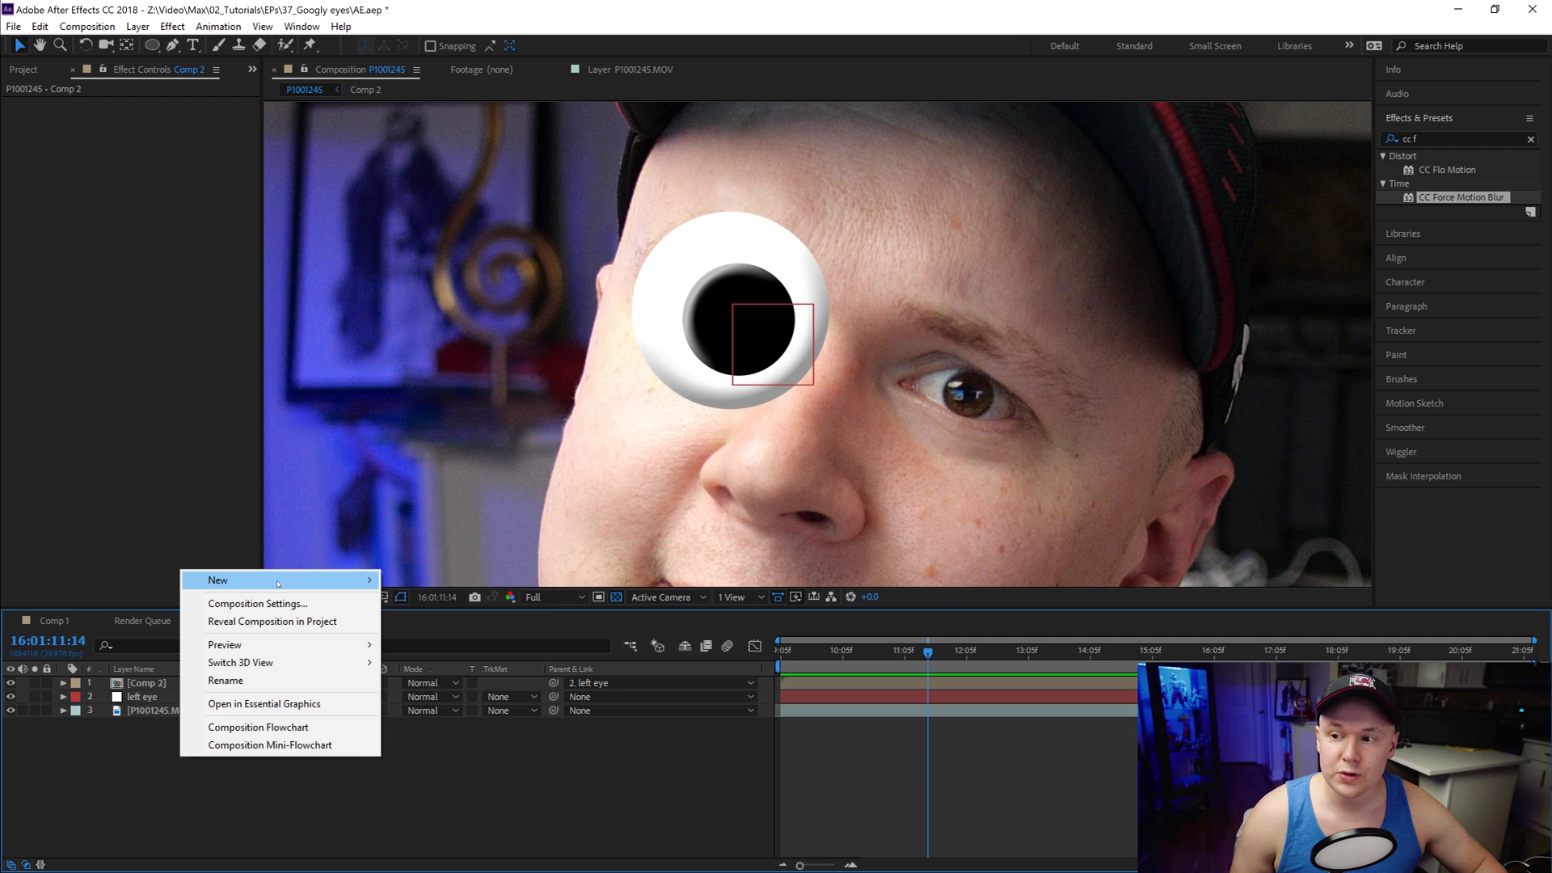
{"action": "mouse_move", "coordinate": [347, 578]}
{"action": "left_click", "coordinate": [440, 675]}
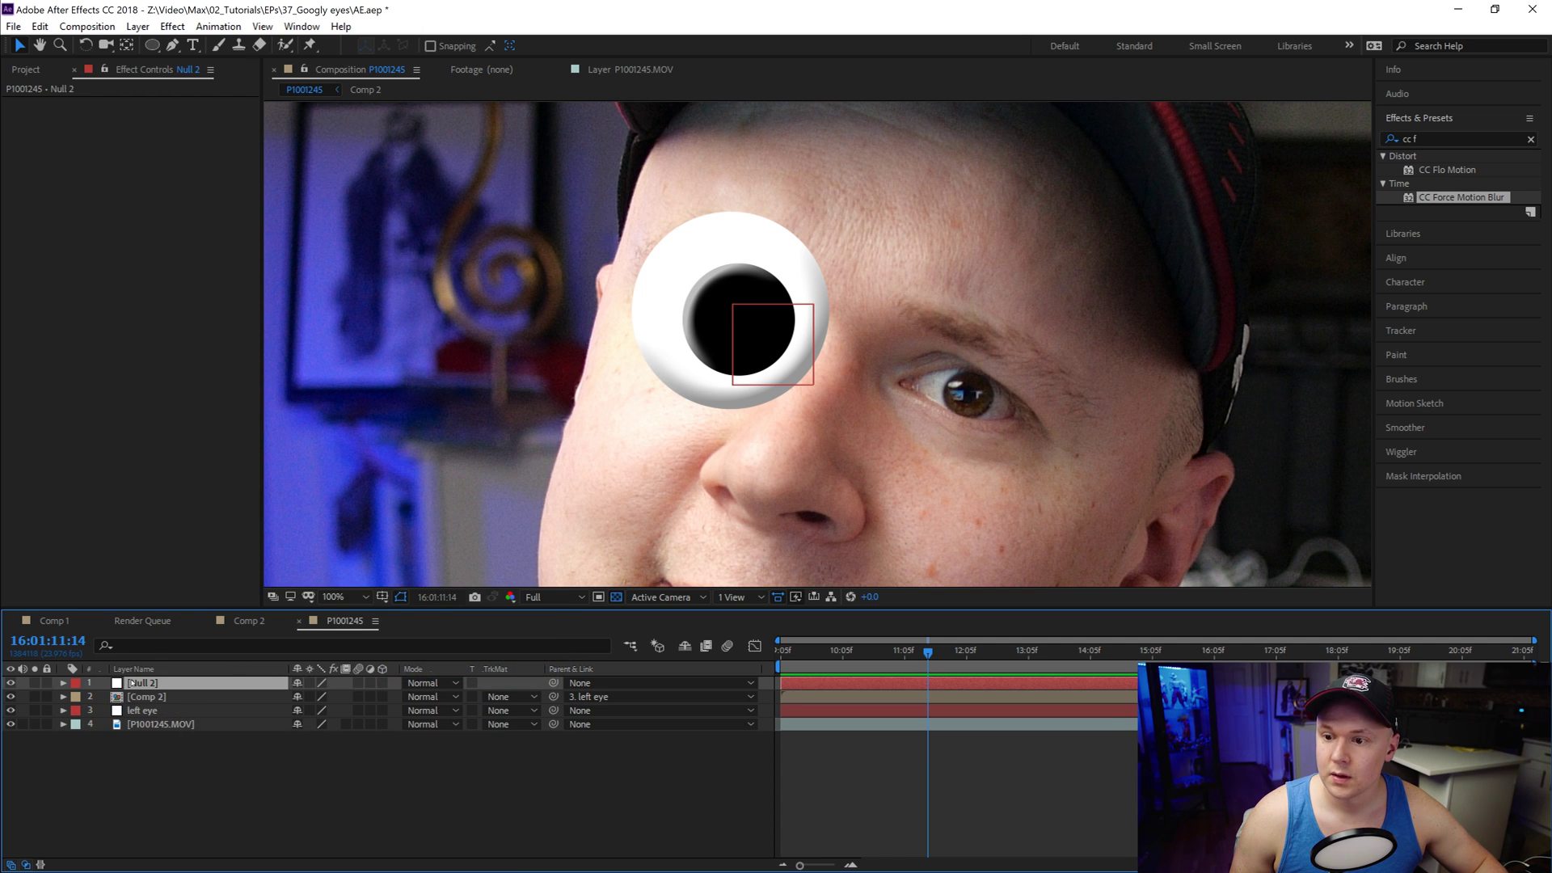
Step: Rename the new null as right eye and move it below the Comp 2 layer
{"action": "right_click", "coordinate": [167, 679]}
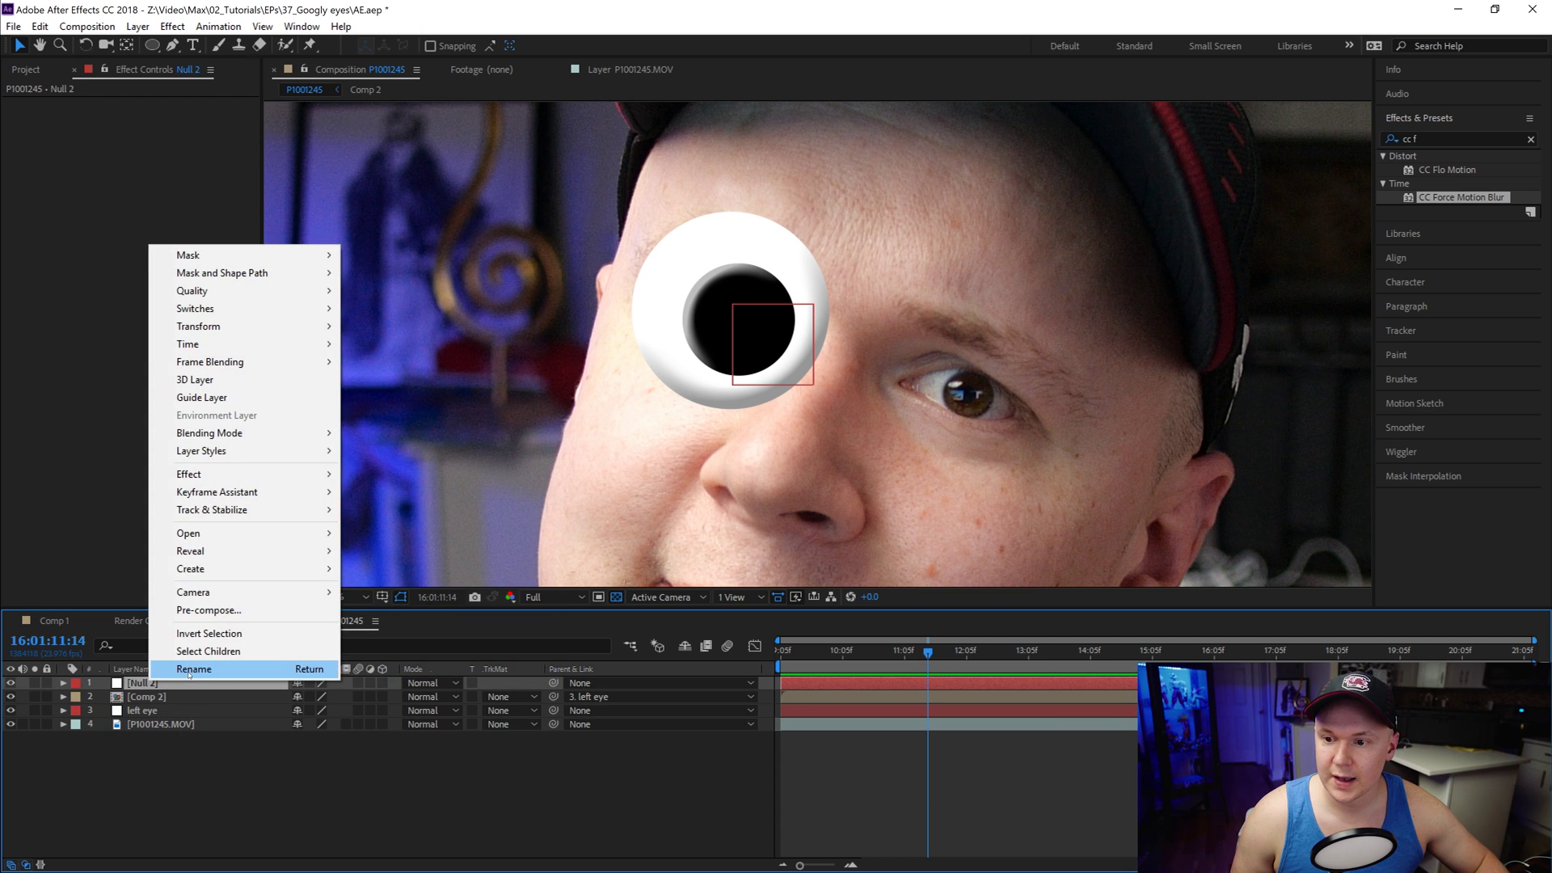
{"action": "left_click", "coordinate": [189, 675]}
{"action": "type", "text": "ri"}
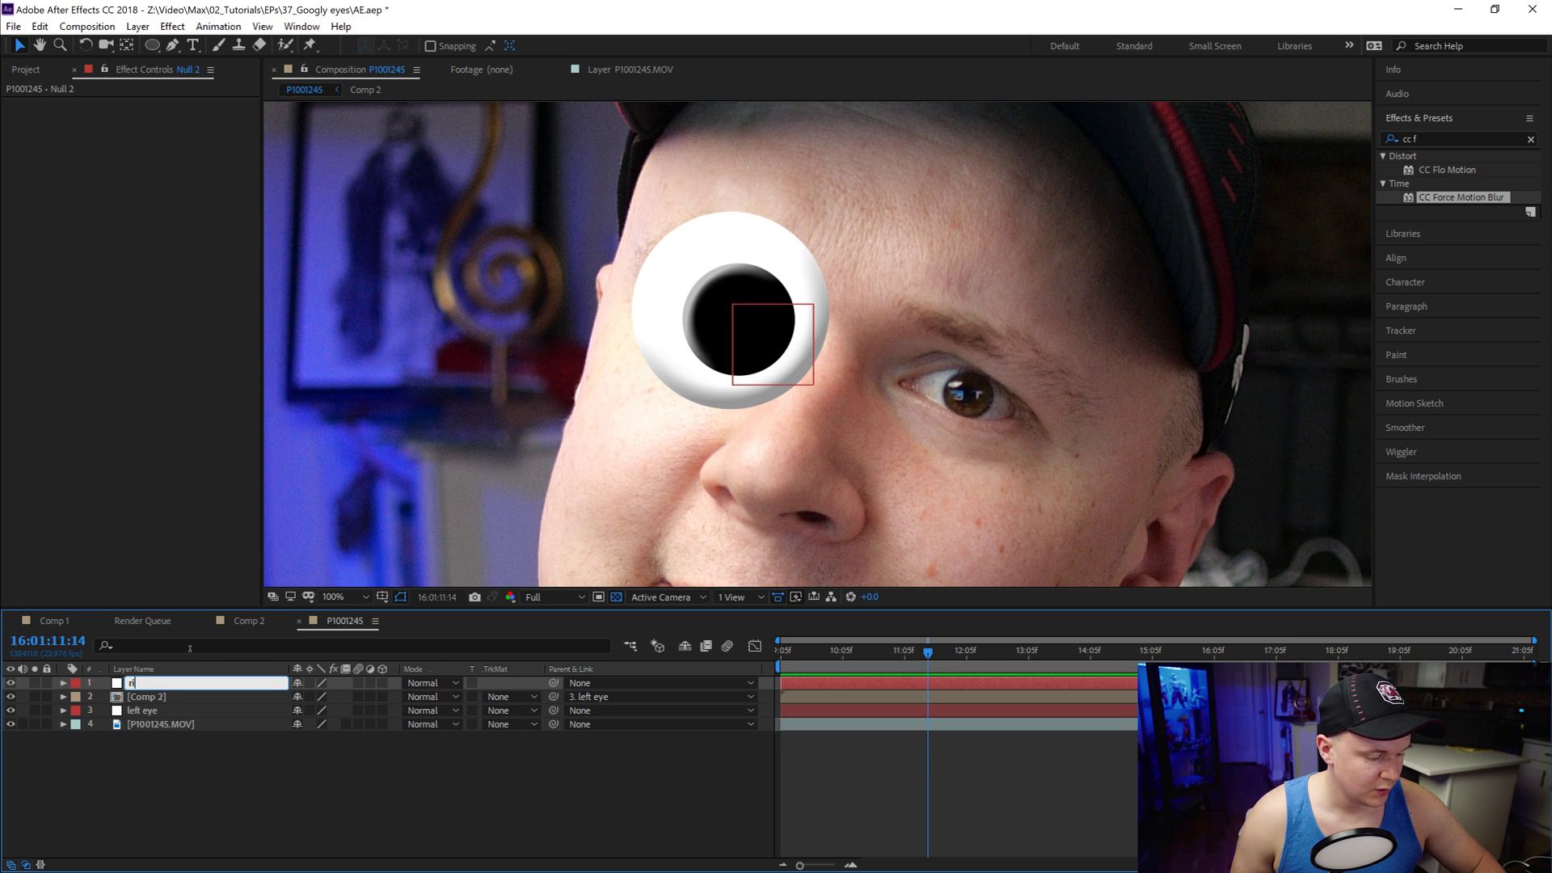
{"action": "type", "text": "ght ey"}
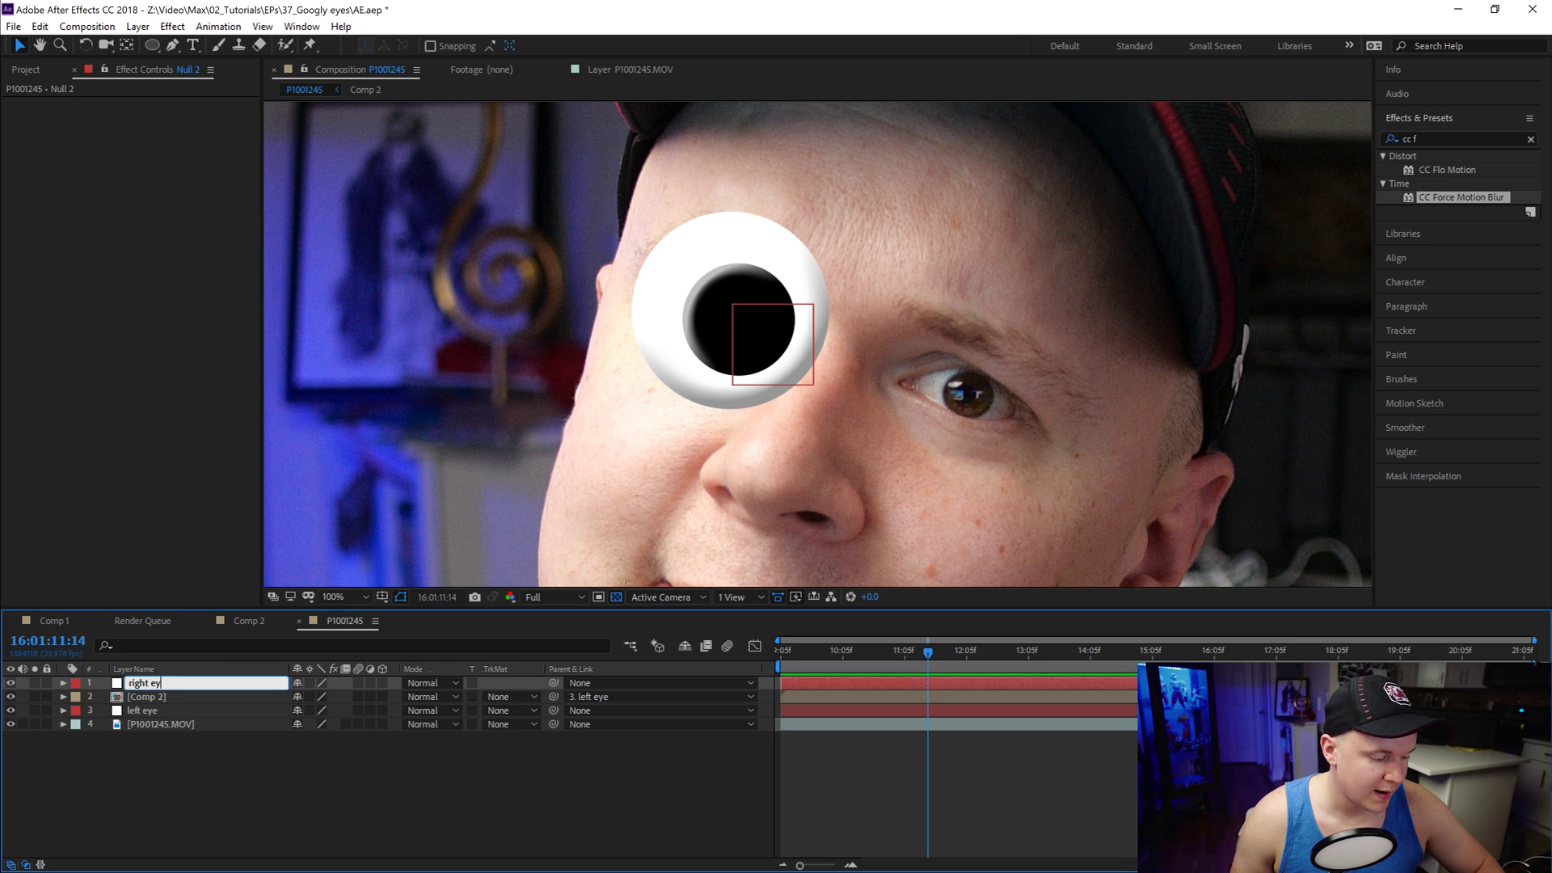
{"action": "type", "text": "e"}
{"action": "key", "text": "Return"}
{"action": "left_click_drag", "start_coordinate": [161, 683], "coordinate": [162, 710]}
Step: Delete the old tracker from the P1001245.MOV layer and start a new Track Motion on it
{"action": "left_click", "coordinate": [158, 724]}
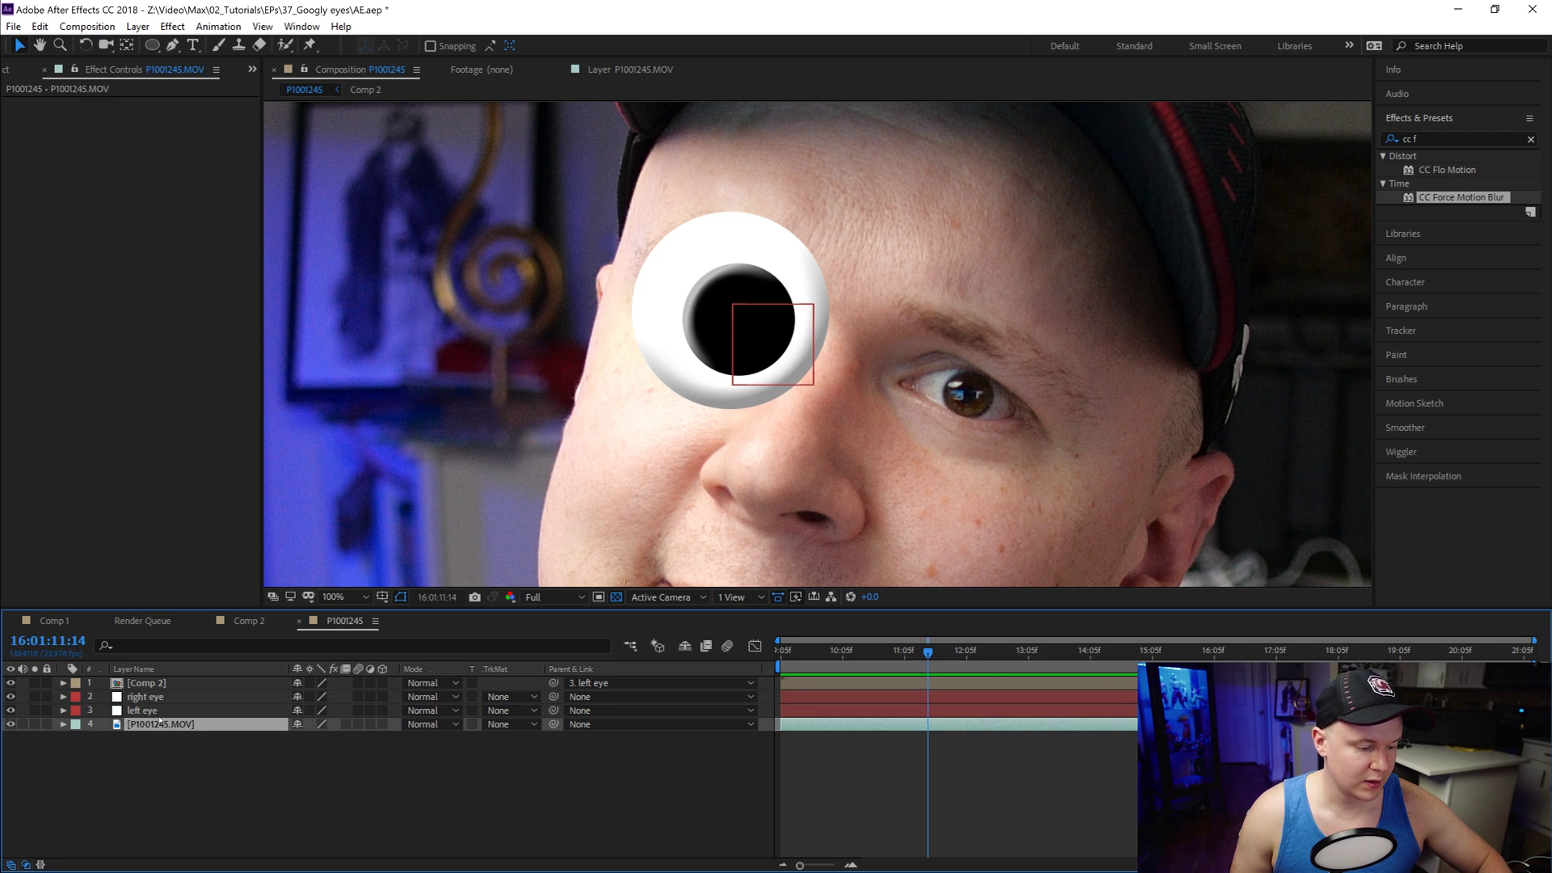
{"action": "key", "text": "u"}
{"action": "left_click", "coordinate": [118, 752]}
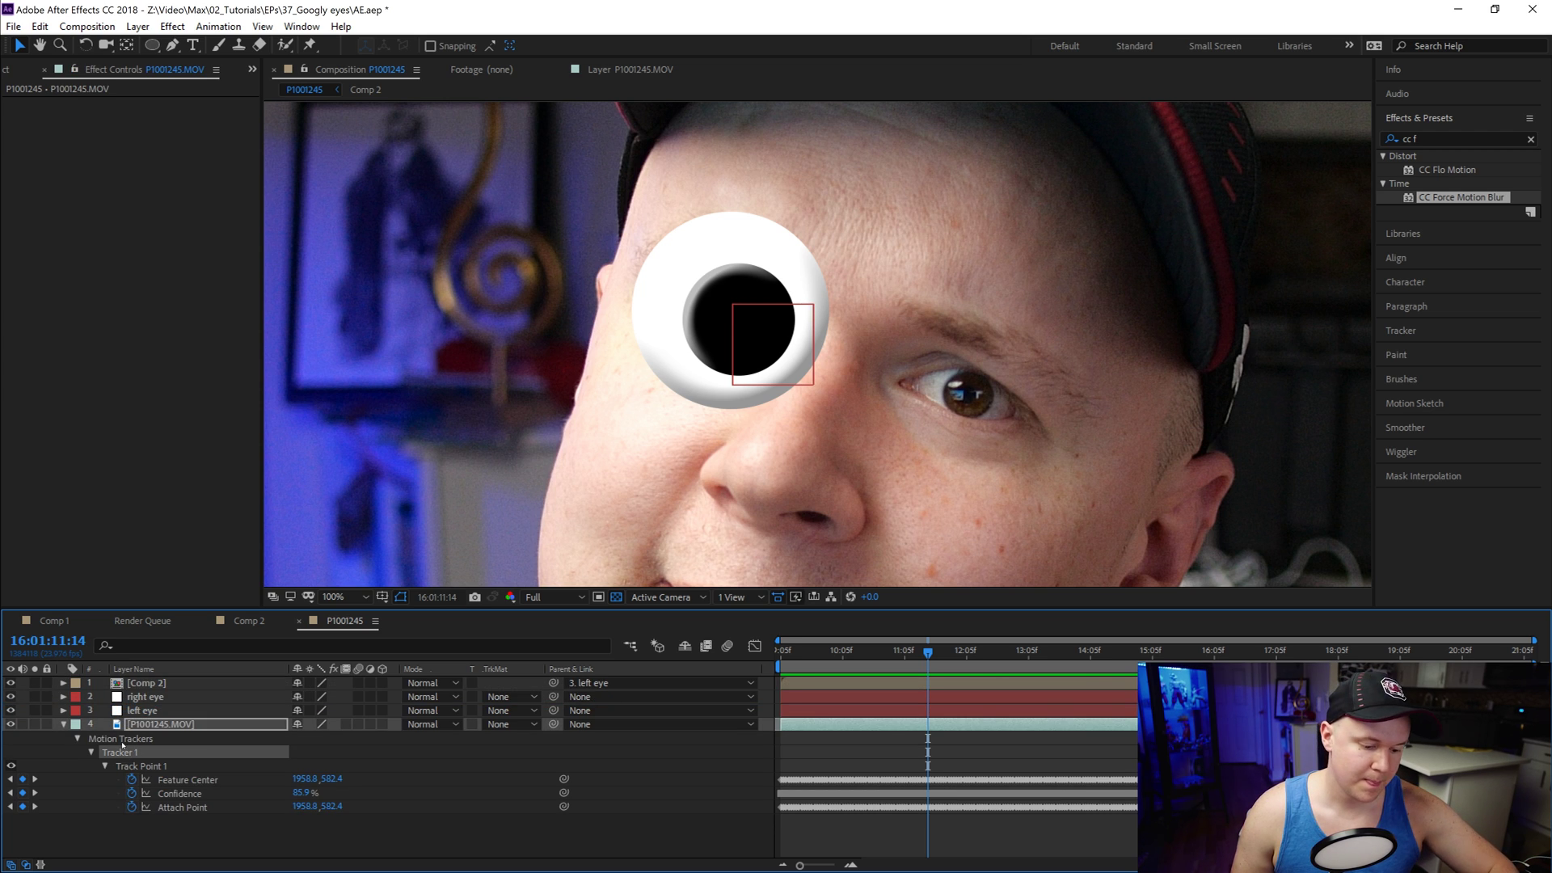
{"action": "key", "text": "u"}
{"action": "right_click", "coordinate": [139, 725]}
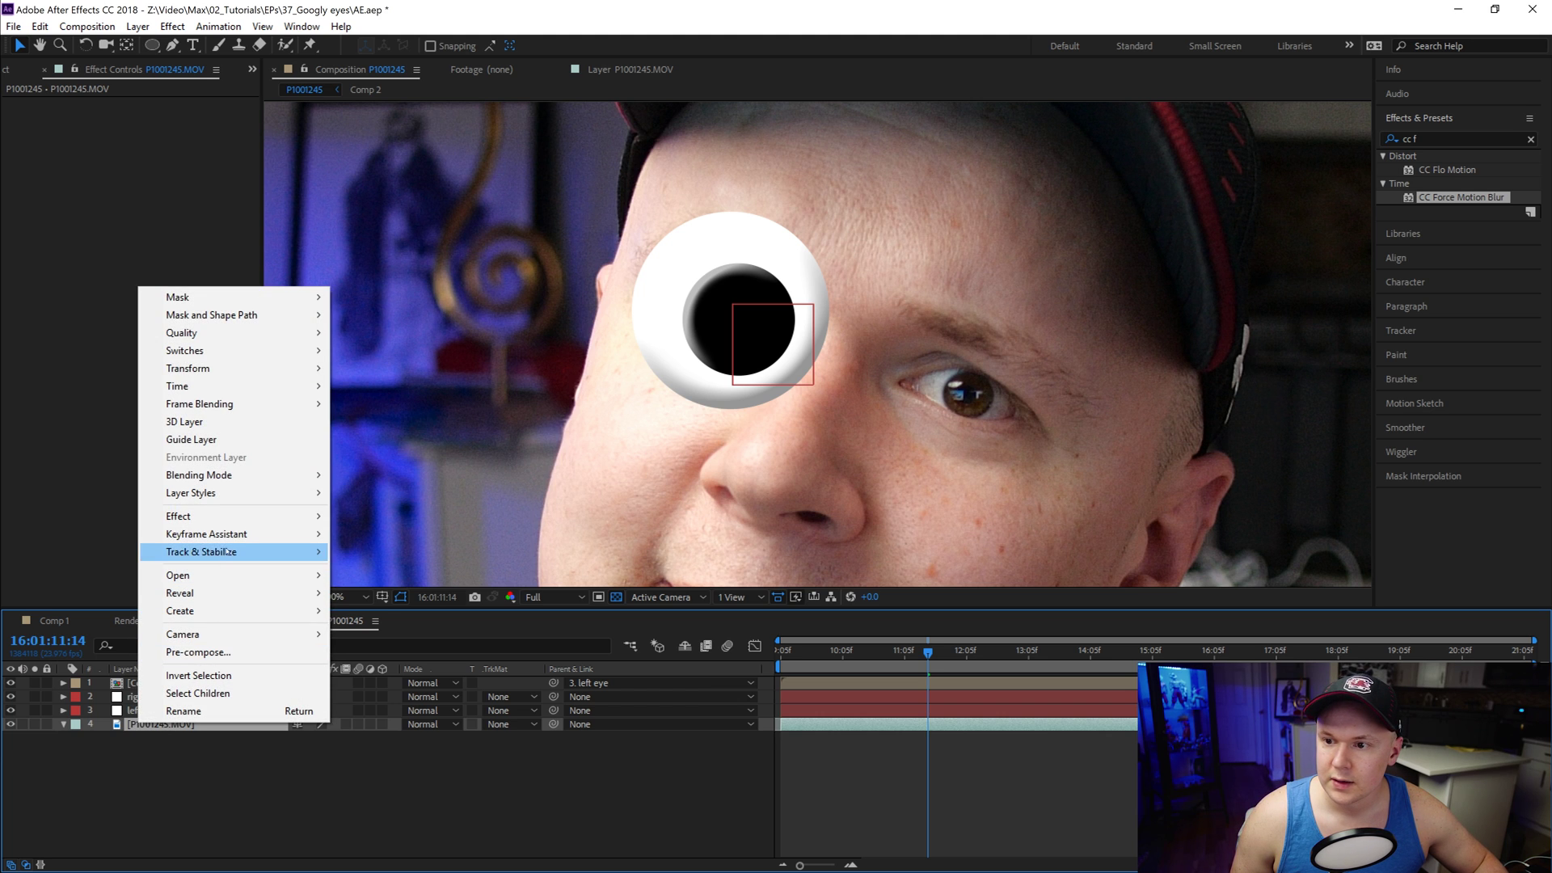
{"action": "mouse_move", "coordinate": [236, 554]}
{"action": "left_click", "coordinate": [412, 587]}
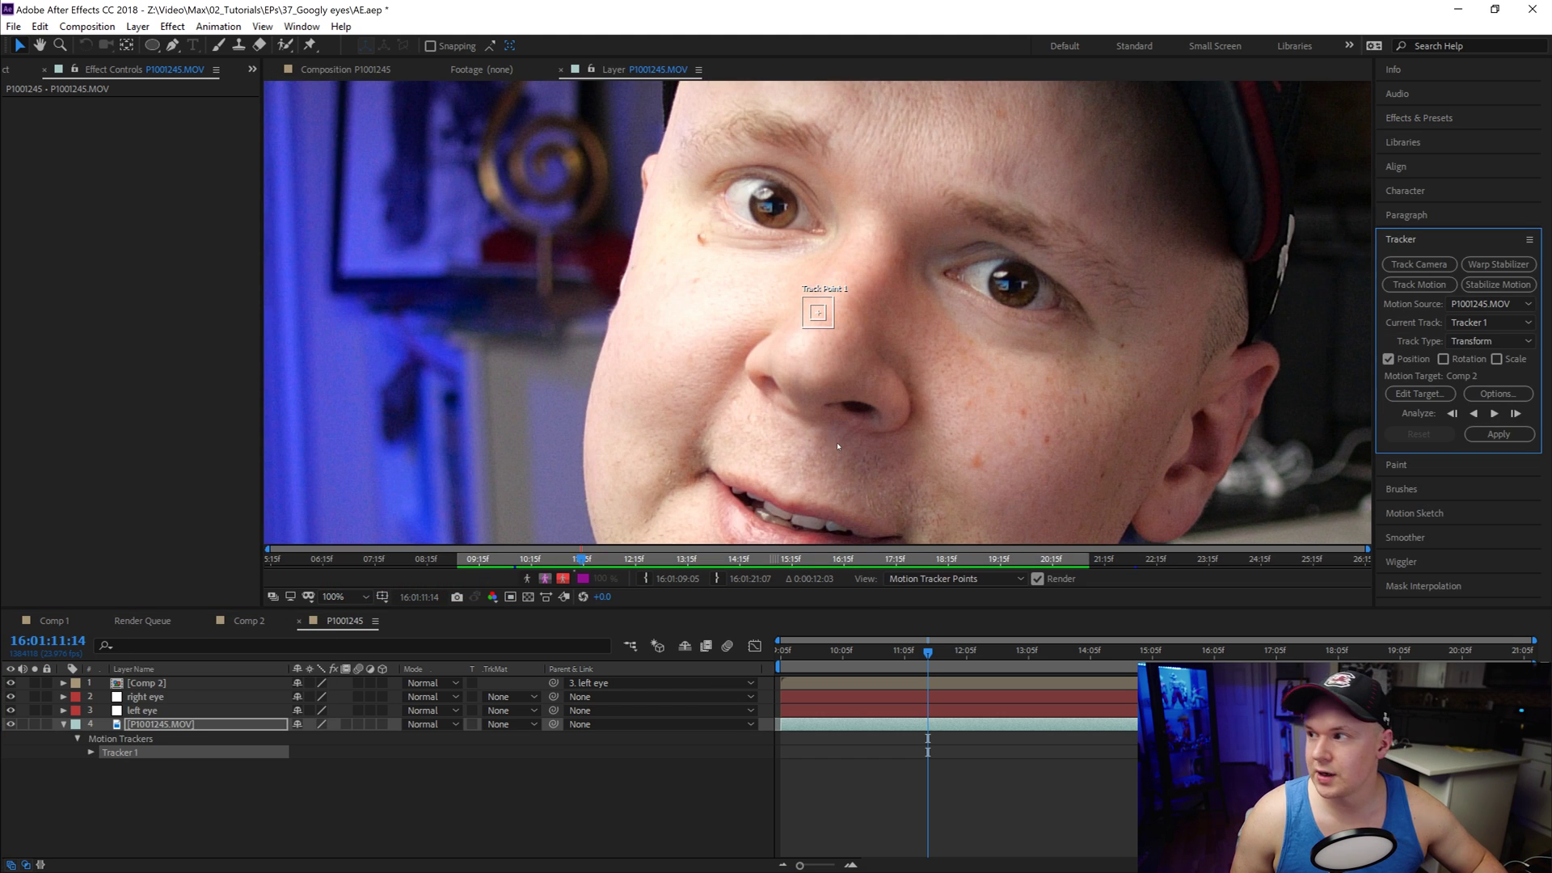
Step: Place Track Point 1 with enlarged boxes over the untracked eye at 16:01:09:05 and analyze forward up to the blink around 16:01:13:06
{"action": "left_click_drag", "start_coordinate": [831, 330], "coordinate": [975, 239]}
{"action": "key", "text": "Home"}
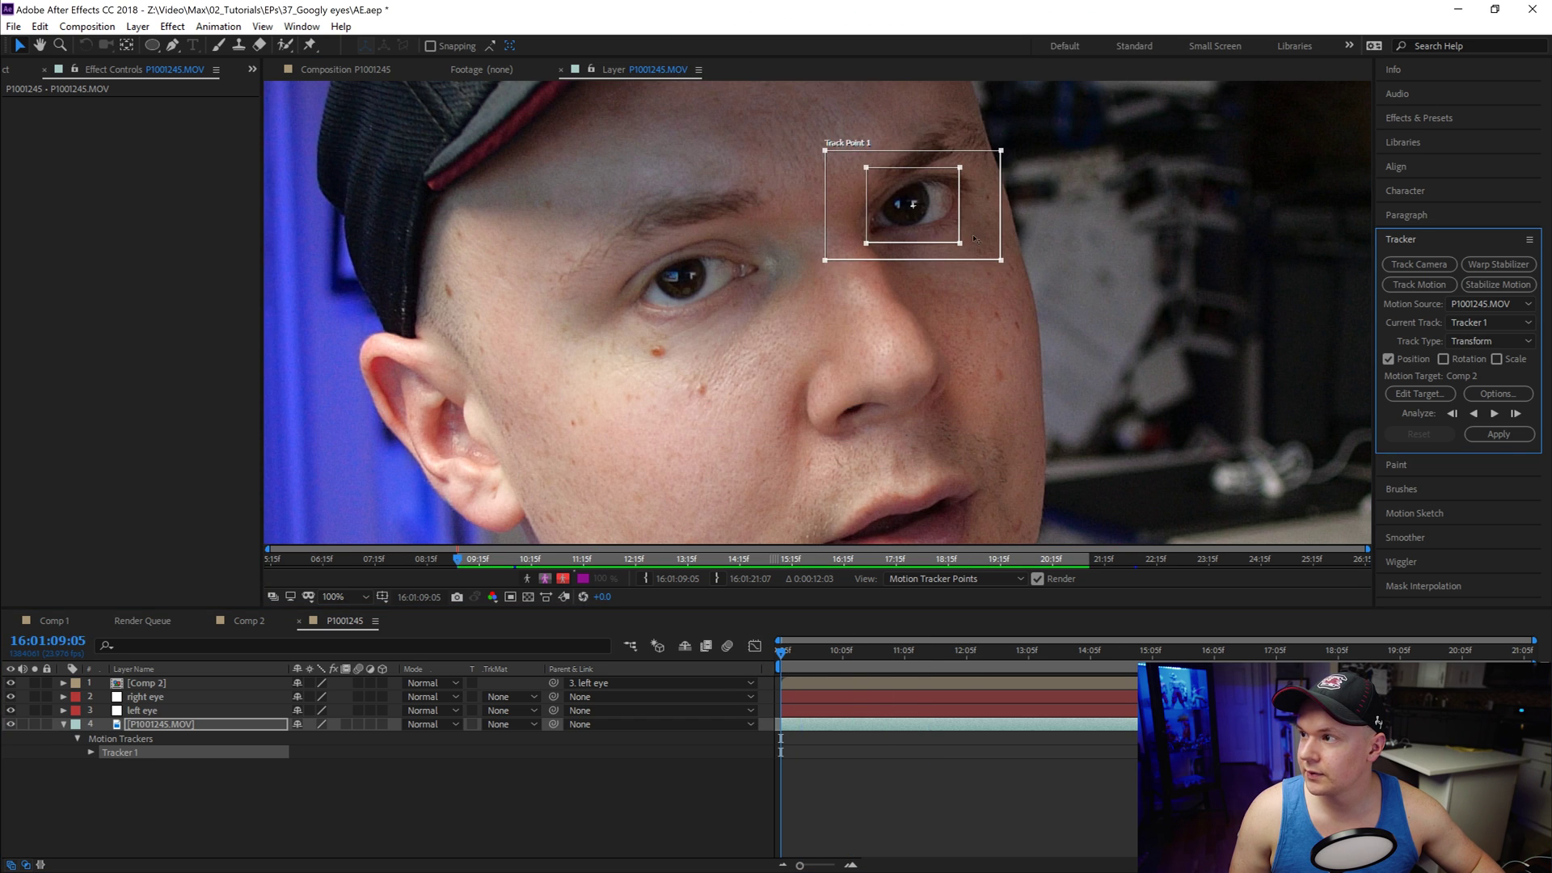
{"action": "left_click", "coordinate": [1494, 413]}
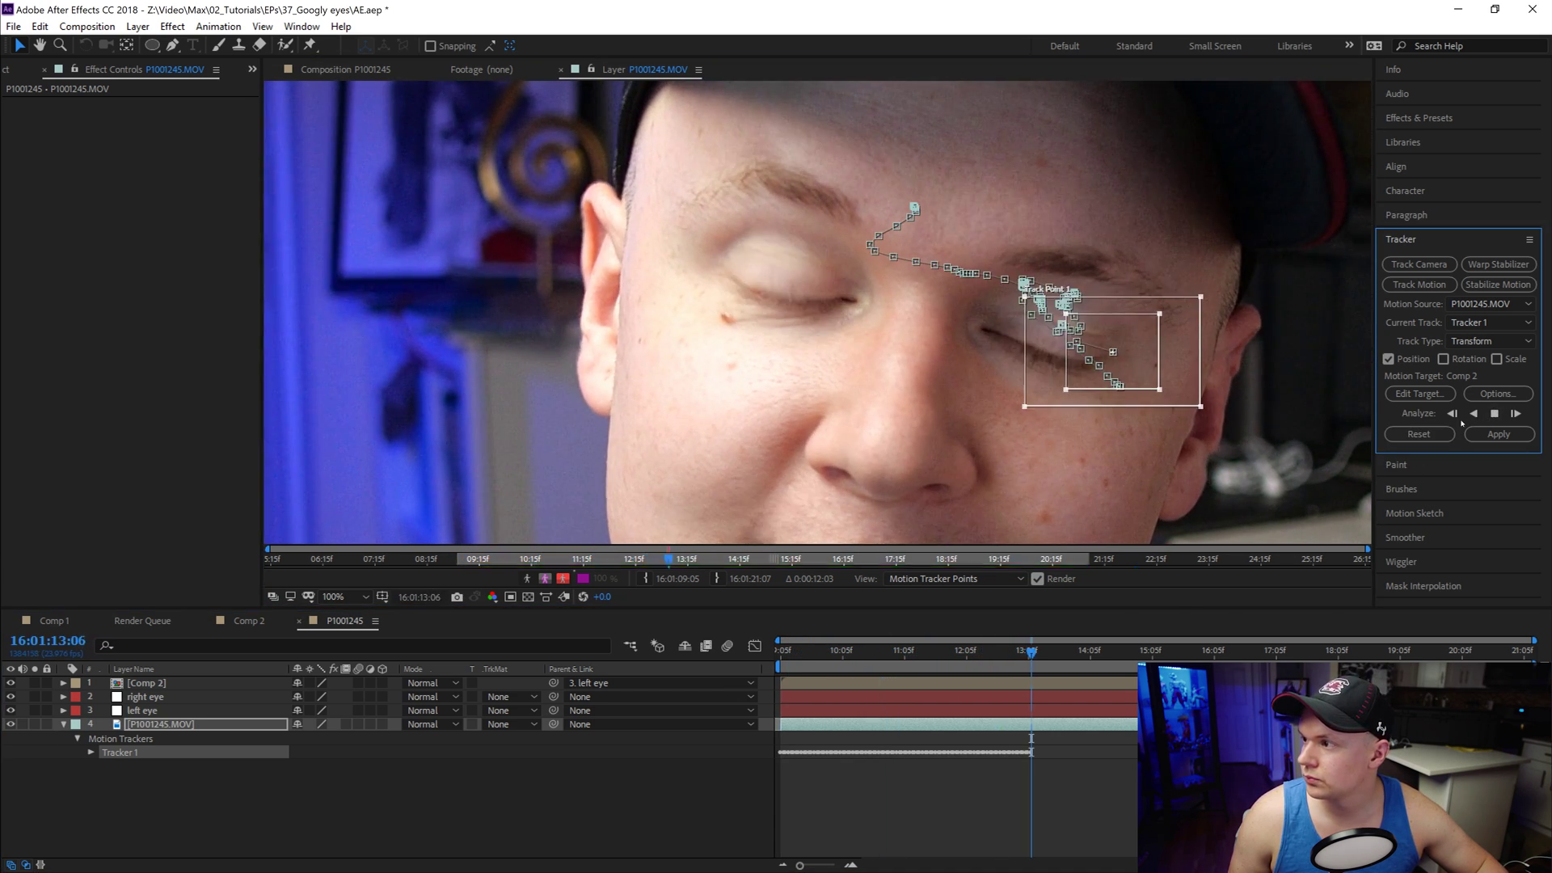
{"action": "left_click", "coordinate": [1493, 413]}
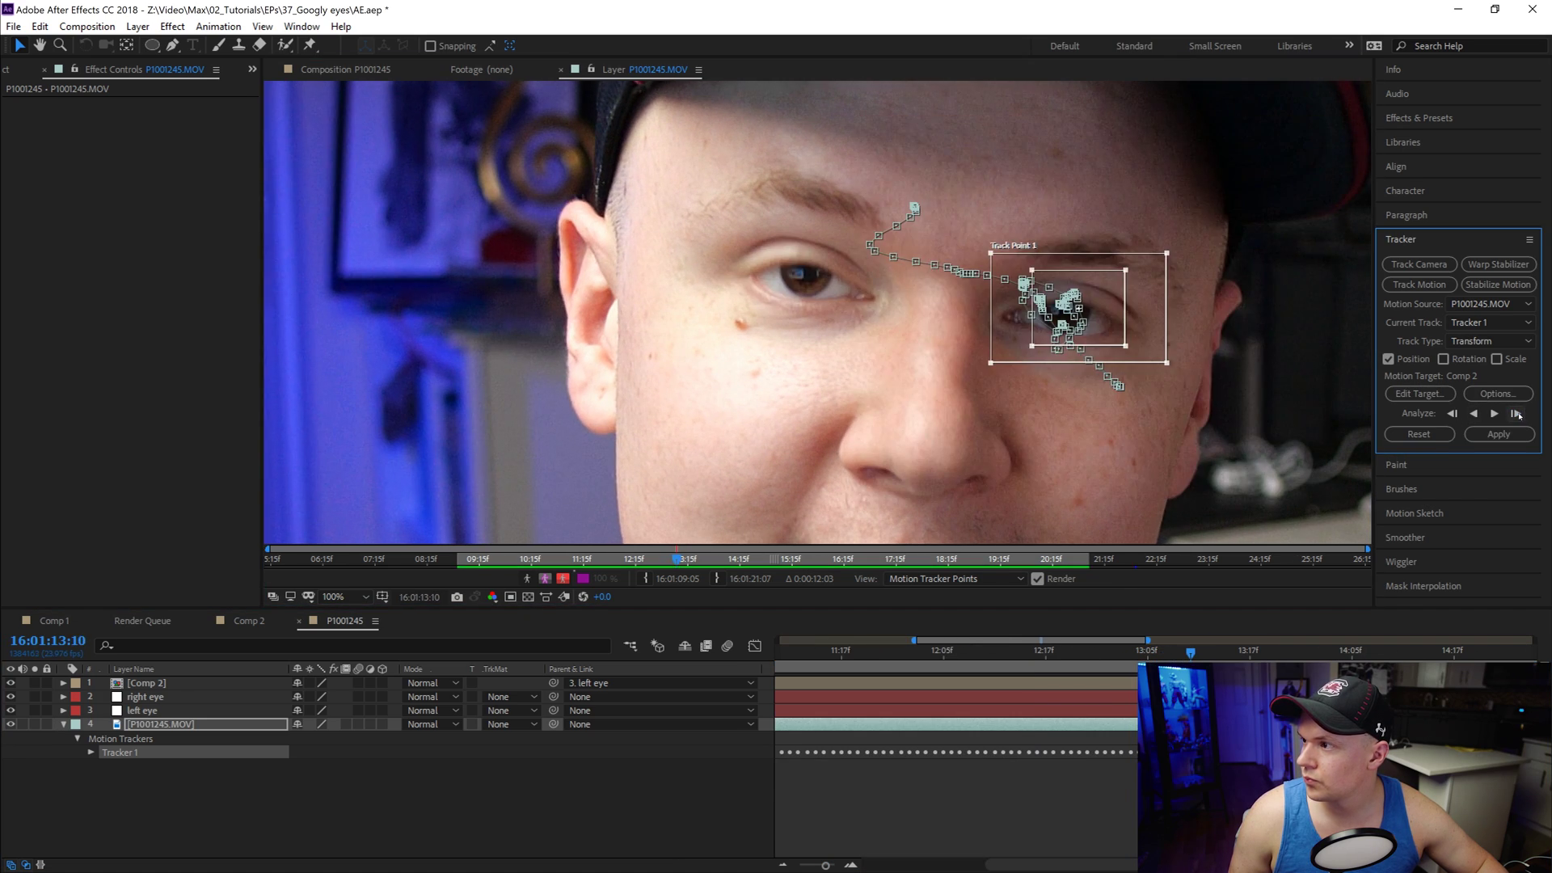
Step: Analyze the eye's motion one frame at a time from 16:01:13:10 to 16:01:14:10
{"action": "left_click", "coordinate": [1517, 414]}
{"action": "left_click", "coordinate": [1517, 414]}
{"action": "left_click", "coordinate": [1517, 413]}
{"action": "left_click", "coordinate": [1517, 414]}
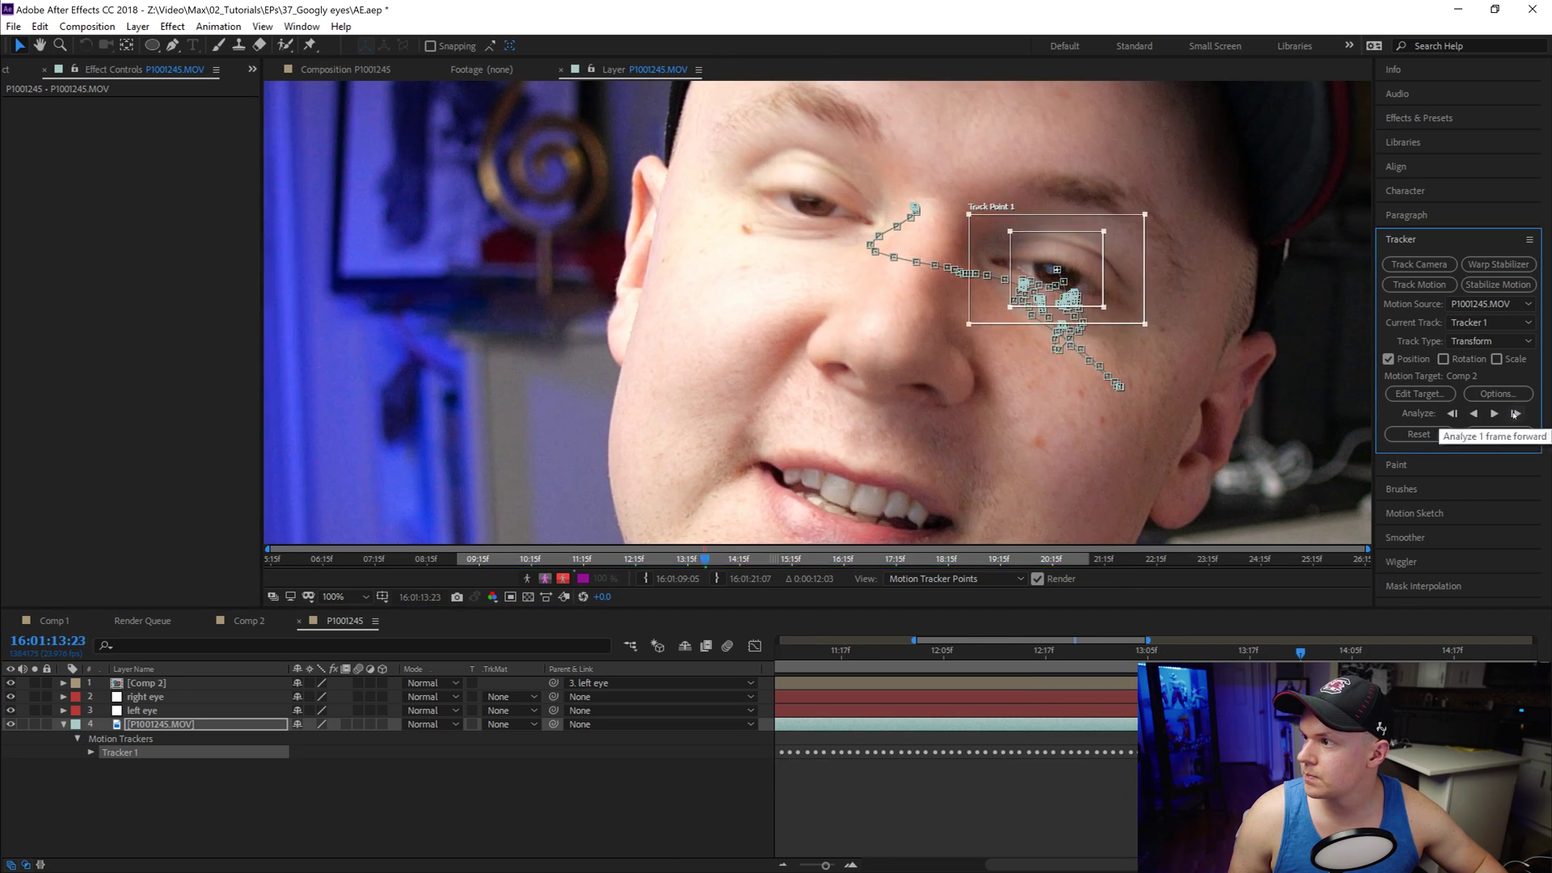
{"action": "left_click", "coordinate": [1515, 414]}
{"action": "left_click", "coordinate": [1515, 413]}
{"action": "left_click", "coordinate": [1516, 414]}
{"action": "left_click", "coordinate": [1515, 414]}
{"action": "left_click", "coordinate": [1516, 414]}
{"action": "left_click", "coordinate": [1516, 414]}
{"action": "left_click", "coordinate": [1515, 414]}
{"action": "left_click", "coordinate": [1515, 414]}
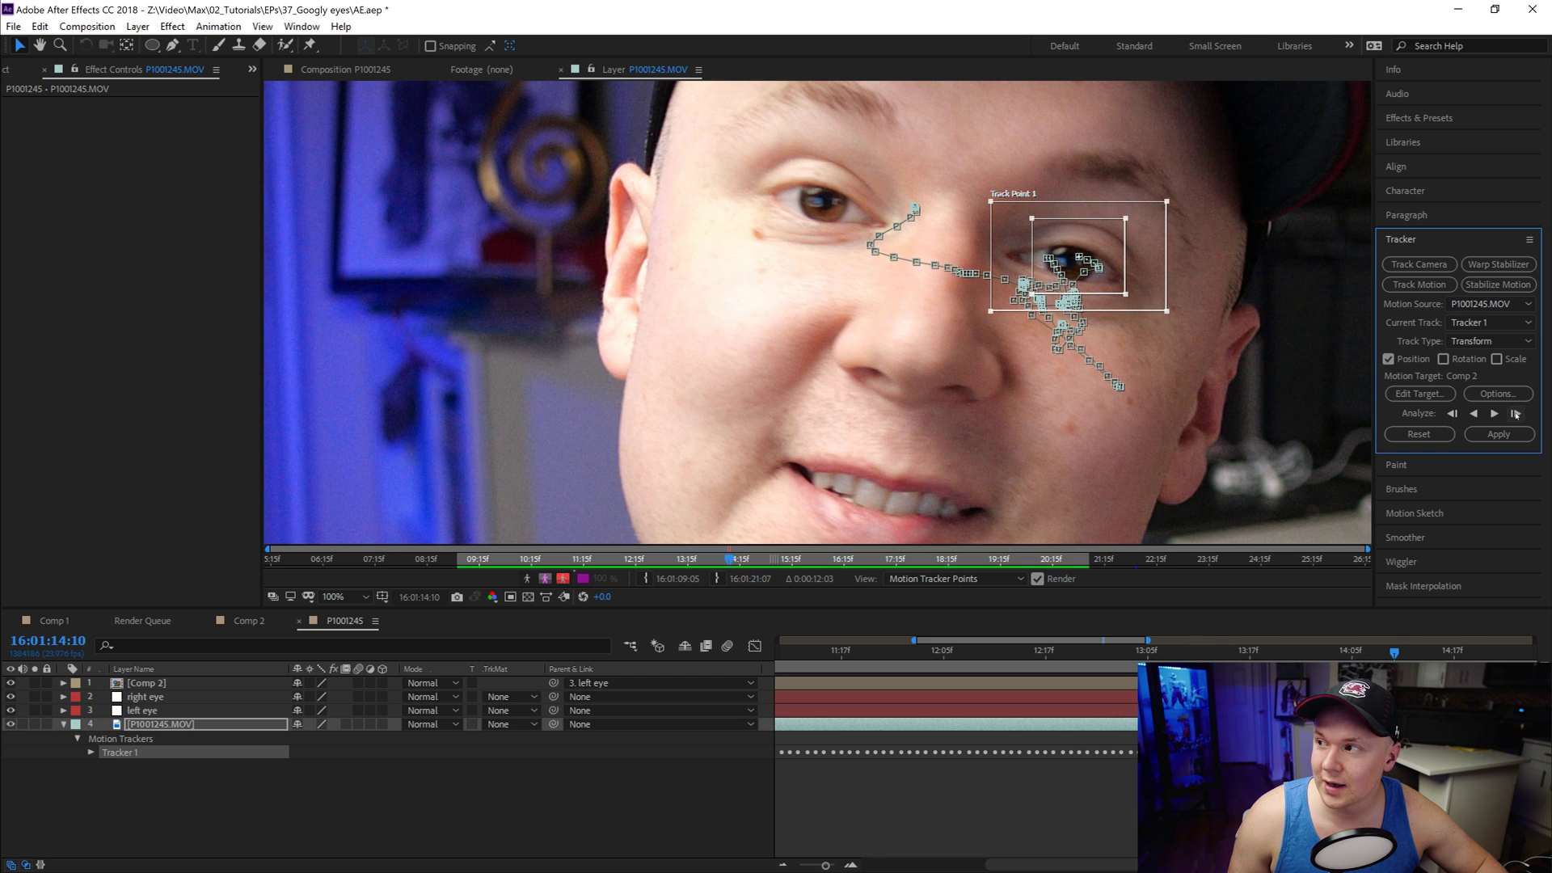
Step: Continue the eye track frame by frame from 16:01:14:10 to 16:01:14:18
{"action": "left_click", "coordinate": [1516, 413]}
{"action": "left_click", "coordinate": [1515, 413]}
{"action": "left_click", "coordinate": [1515, 414]}
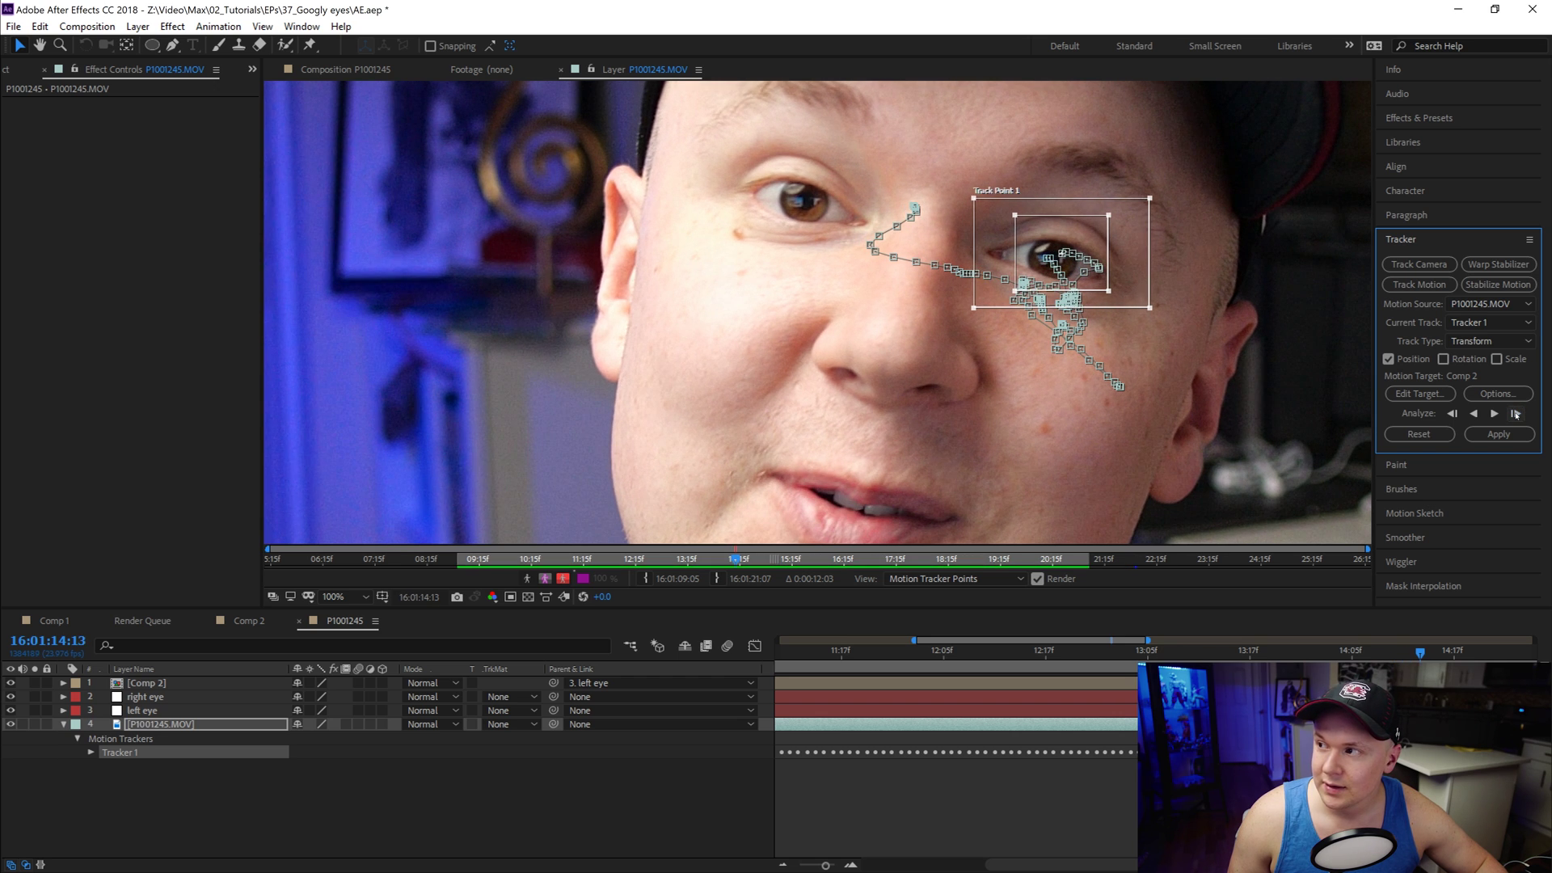
{"action": "left_click", "coordinate": [1515, 414]}
{"action": "left_click", "coordinate": [1515, 413]}
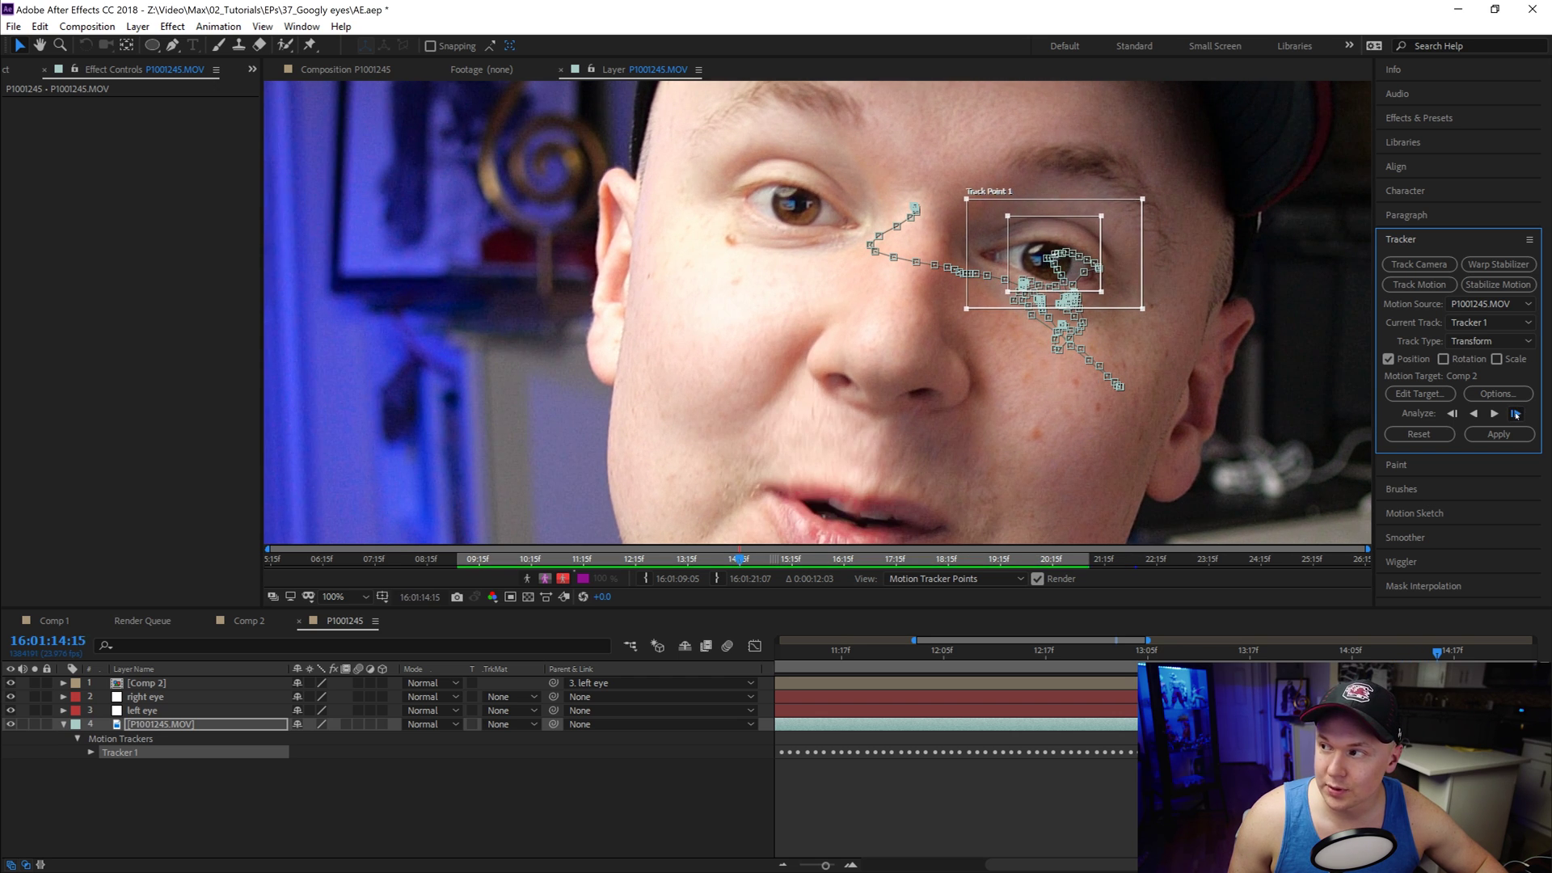
{"action": "left_click", "coordinate": [1516, 414]}
{"action": "left_click", "coordinate": [1516, 414]}
{"action": "left_click", "coordinate": [1515, 414]}
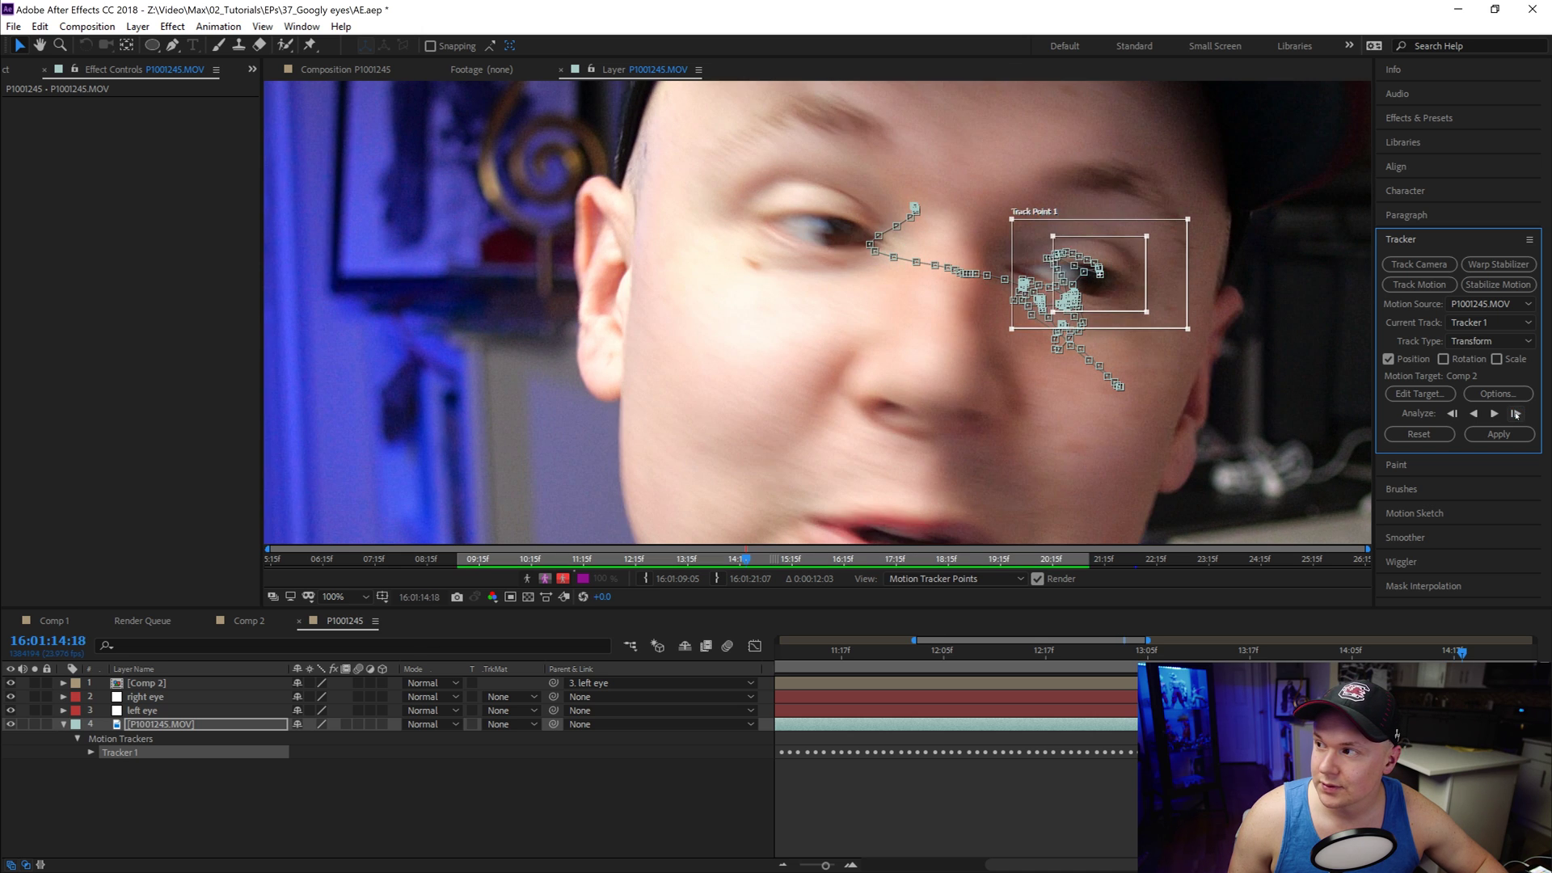
Step: Track the eye frame by frame through the head turn from 16:01:14:18 to just past 16:01:15:00
{"action": "left_click", "coordinate": [1515, 413]}
{"action": "left_click", "coordinate": [1516, 414]}
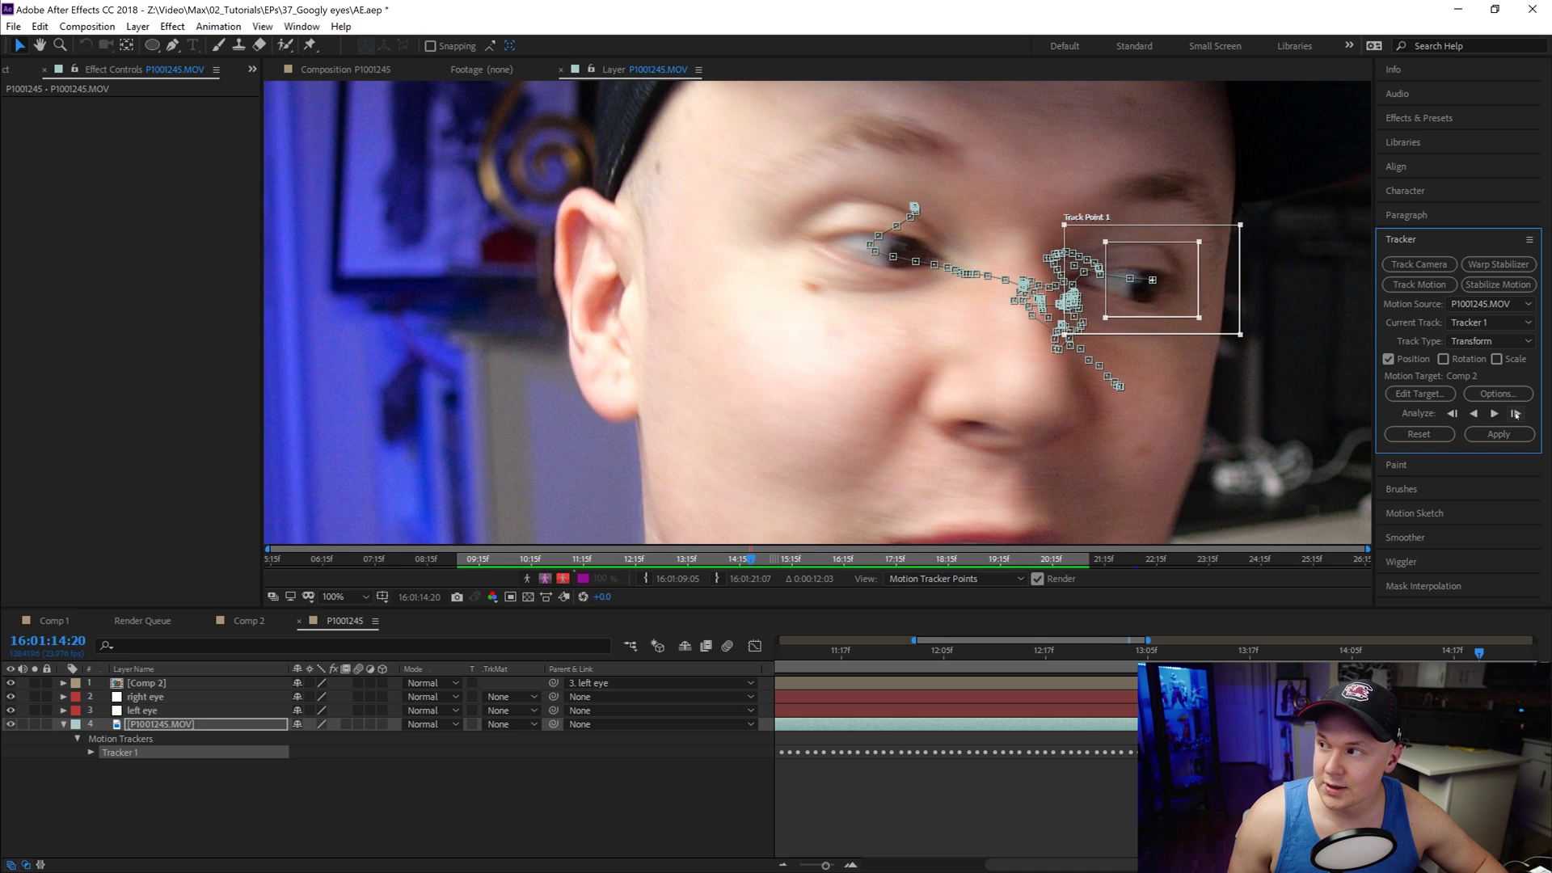
{"action": "left_click", "coordinate": [1515, 414]}
{"action": "left_click", "coordinate": [1515, 414]}
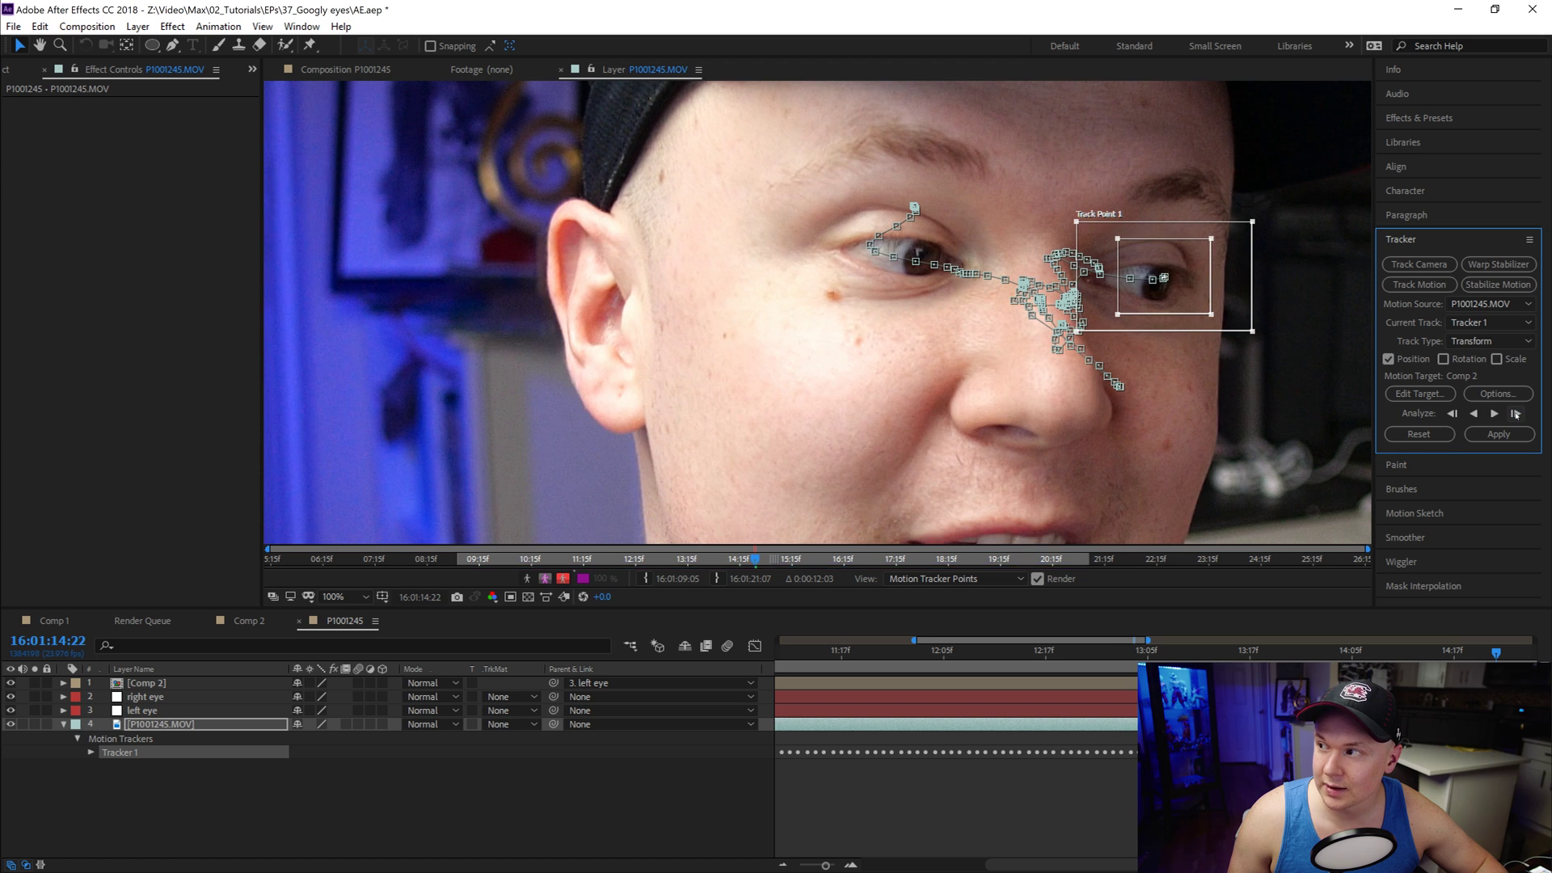
{"action": "left_click", "coordinate": [1515, 414]}
{"action": "left_click", "coordinate": [1515, 414]}
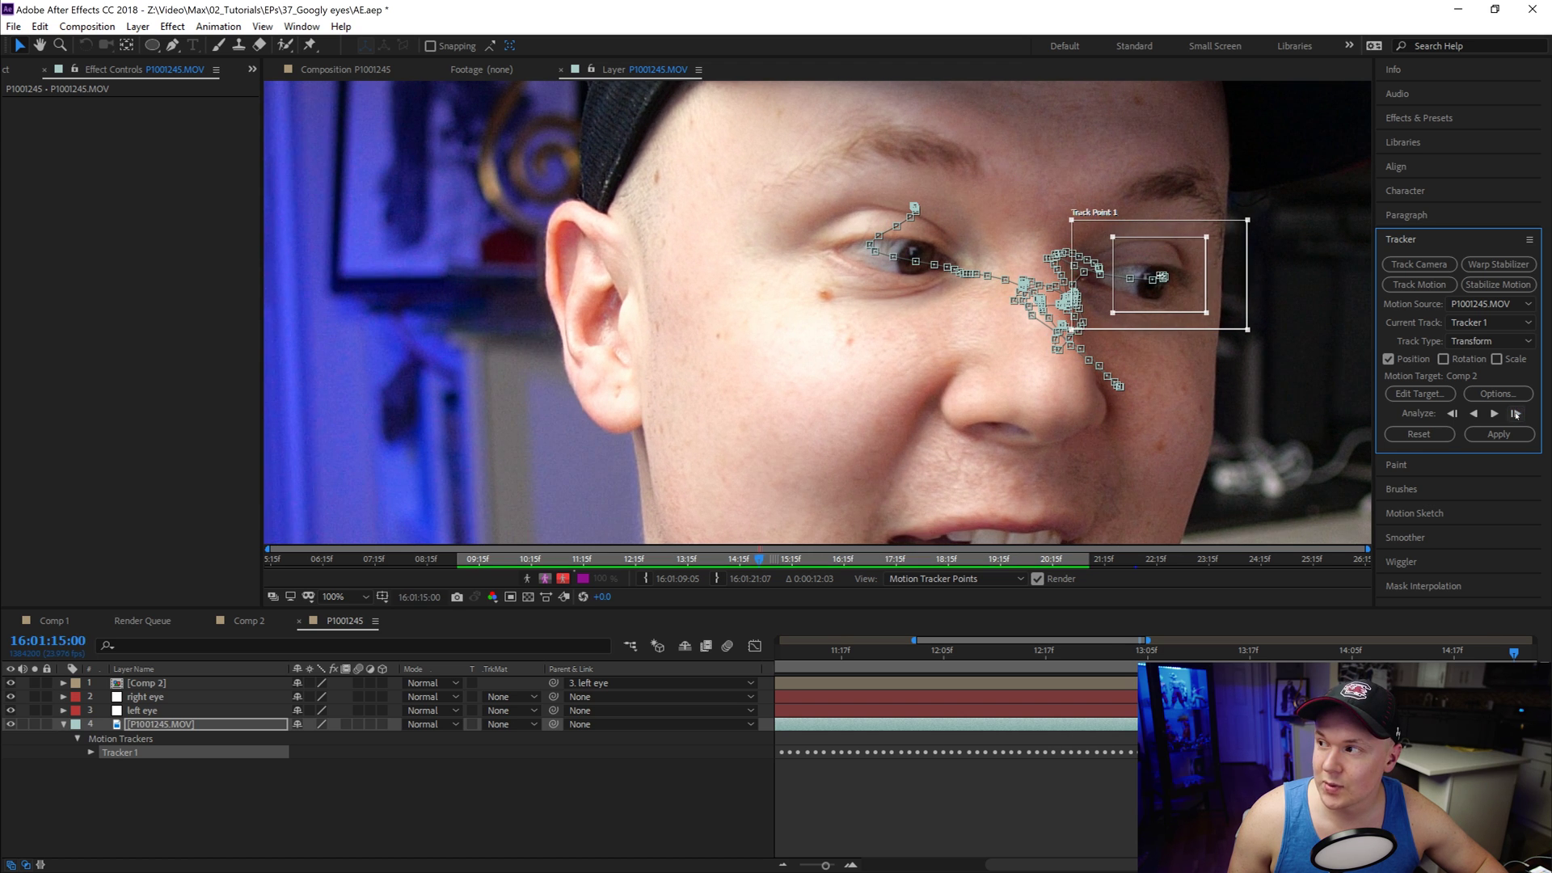
{"action": "left_click", "coordinate": [1515, 414]}
{"action": "left_click", "coordinate": [1516, 414]}
Step: Re-centre the track point on the eye just after 16:01:15:00 and analyze forward to about 16:01:17:12
{"action": "left_click_drag", "start_coordinate": [1120, 253], "coordinate": [1109, 252]}
{"action": "left_click", "coordinate": [1494, 414]}
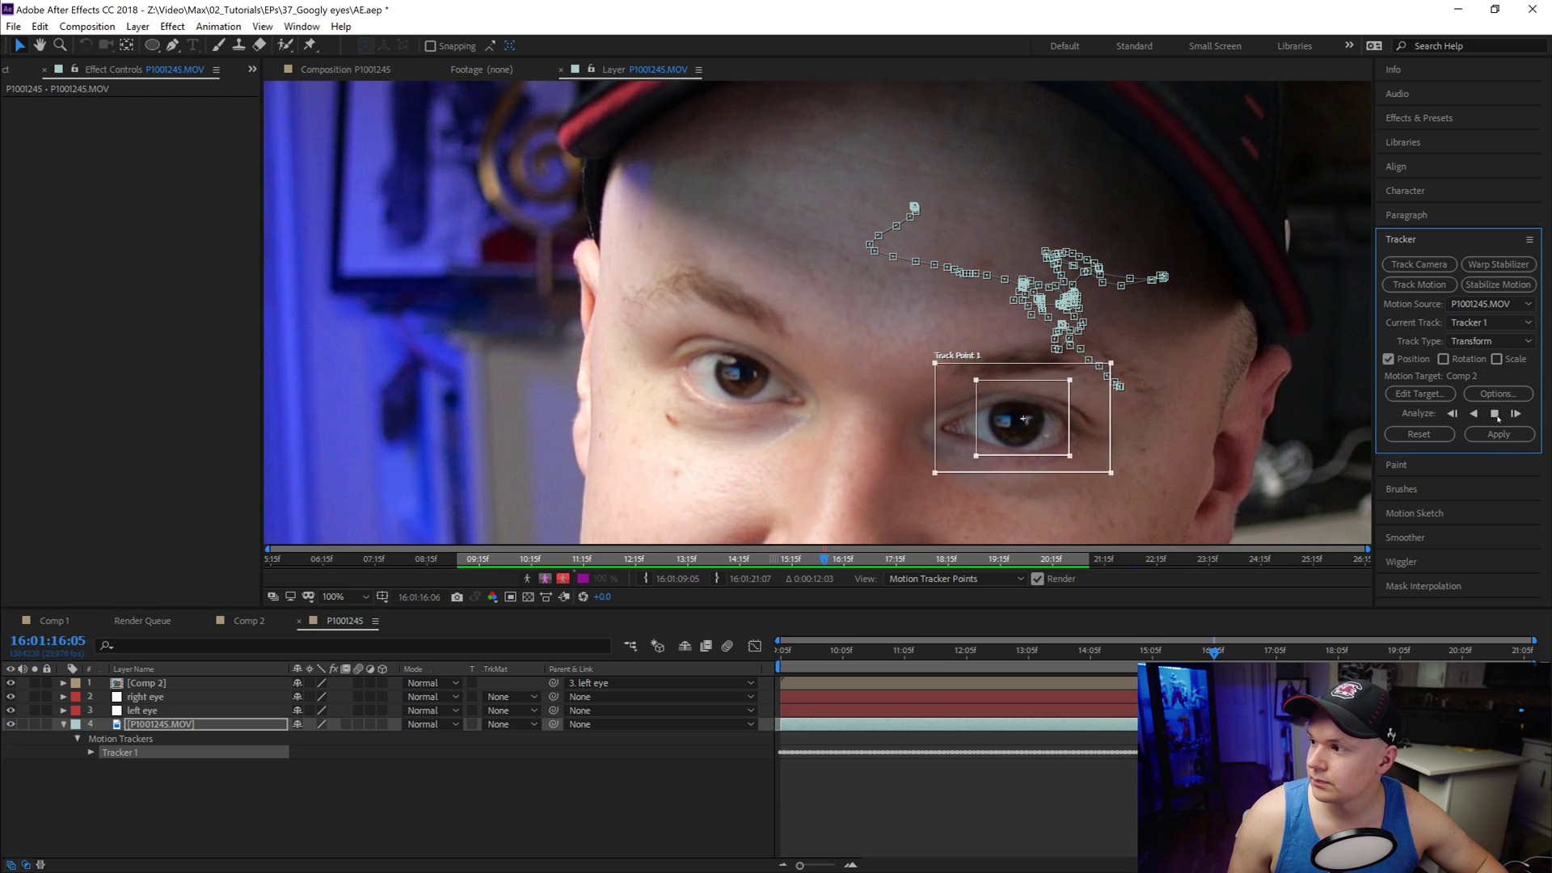
{"action": "left_click", "coordinate": [1495, 413]}
{"action": "left_click", "coordinate": [1516, 414]}
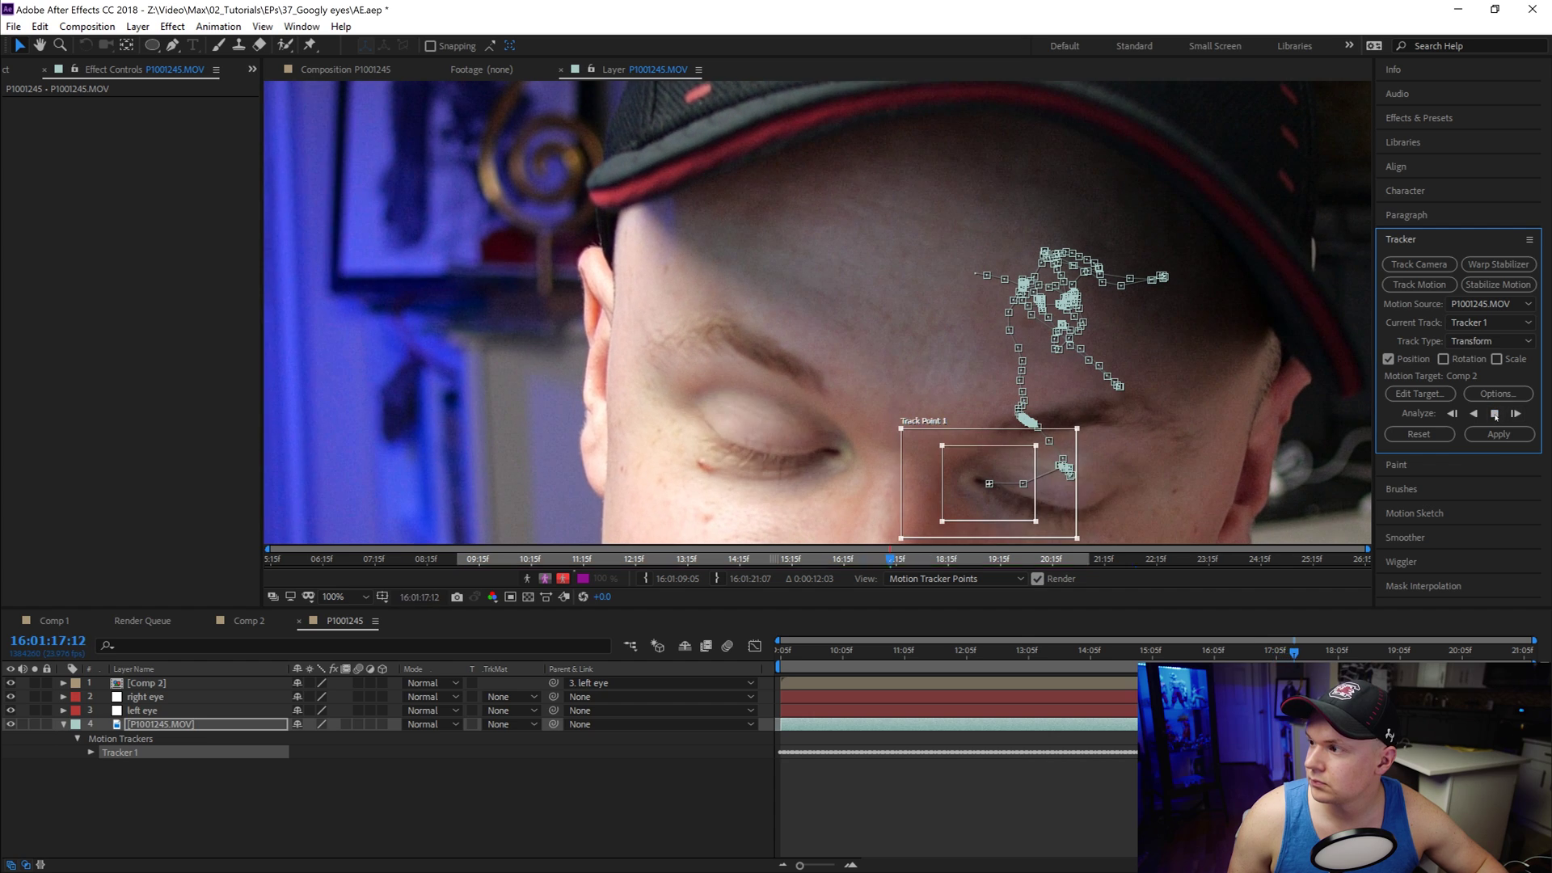
Step: Track the closed and motion-blurred eye frame by frame after 16:01:17:12, correcting the track point's position at 16:01:17:16
{"action": "left_click", "coordinate": [1516, 413]}
{"action": "left_click", "coordinate": [1516, 413]}
{"action": "left_click", "coordinate": [1516, 414]}
{"action": "left_click", "coordinate": [1516, 414]}
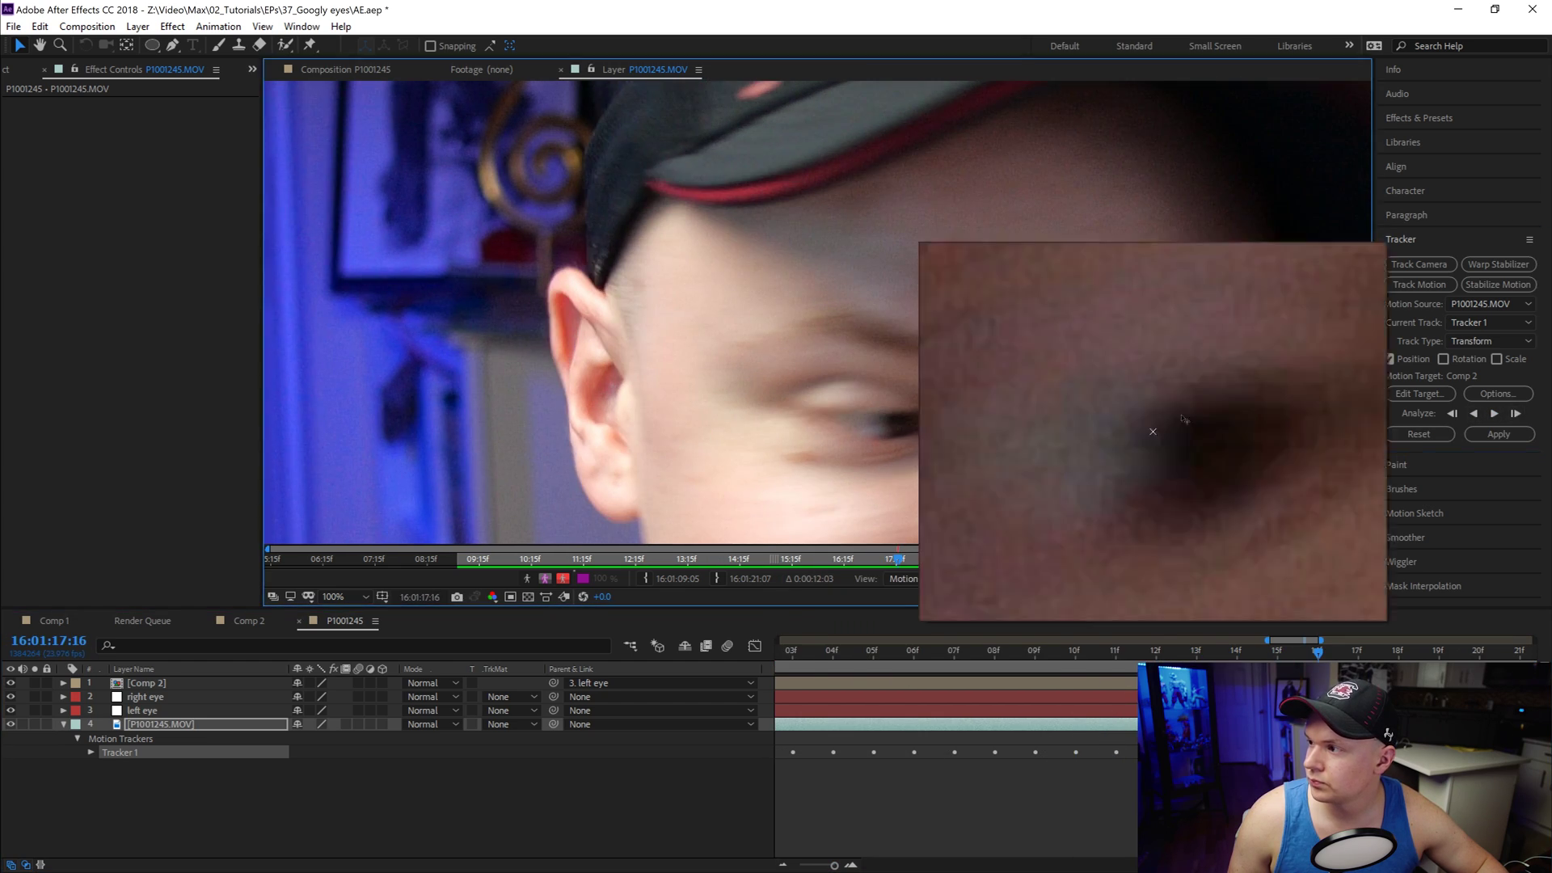
{"action": "left_click", "coordinate": [1516, 414]}
{"action": "left_click", "coordinate": [1516, 414]}
{"action": "left_click", "coordinate": [1516, 414]}
{"action": "left_click", "coordinate": [1516, 414]}
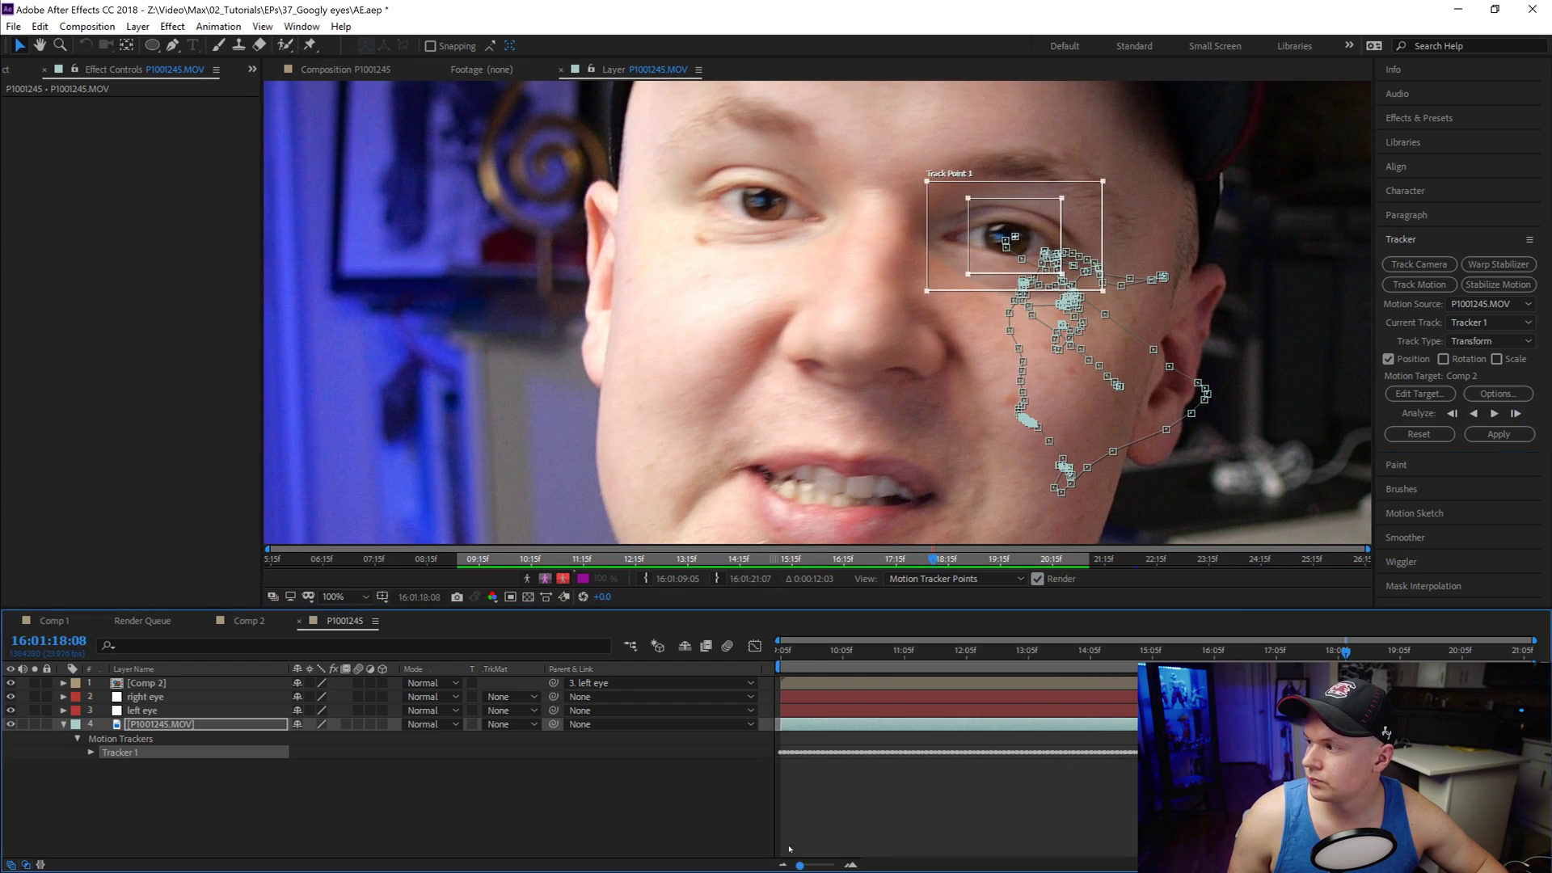
Step: Analyze the eye's motion frame by frame through the fast head movement from 16:01:18:08 to 16:01:18:23
{"action": "left_click", "coordinate": [1517, 414]}
{"action": "left_click", "coordinate": [1516, 414]}
{"action": "left_click", "coordinate": [1516, 414]}
{"action": "left_click", "coordinate": [1516, 414]}
{"action": "left_click", "coordinate": [1516, 414]}
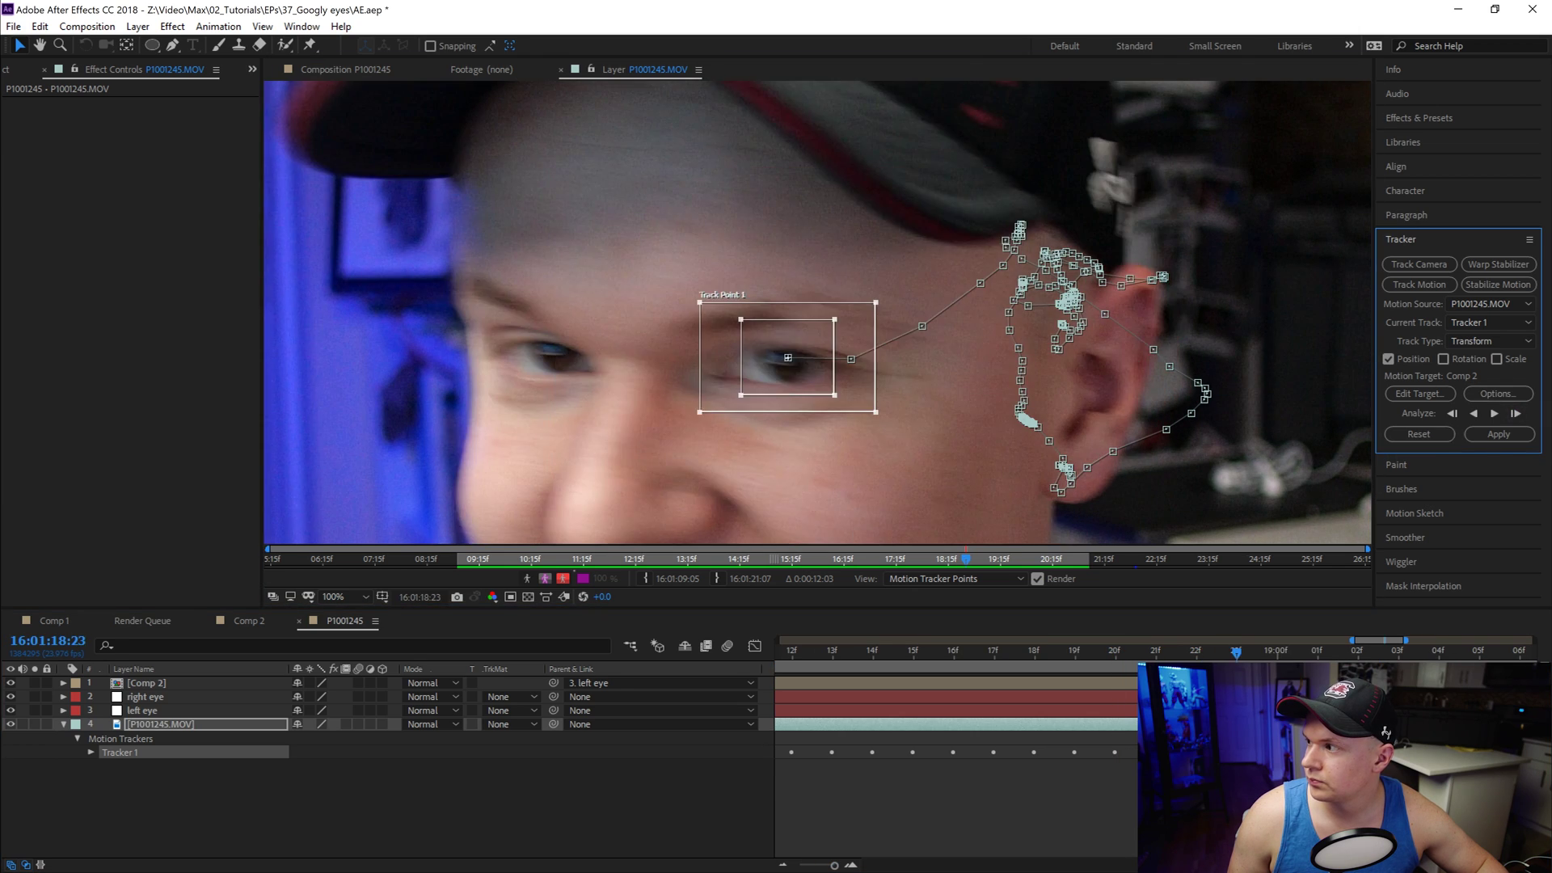
Step: Continue tracking the eye frame by frame from 16:01:18:23 to 16:01:19:12, adjusting the track point where needed
{"action": "left_click", "coordinate": [1516, 414]}
{"action": "left_click", "coordinate": [1517, 414]}
{"action": "left_click", "coordinate": [1516, 414]}
{"action": "left_click", "coordinate": [1516, 414]}
{"action": "left_click_drag", "start_coordinate": [987, 287], "coordinate": [987, 287]}
{"action": "left_click", "coordinate": [1517, 414]}
{"action": "left_click", "coordinate": [1516, 414]}
{"action": "left_click", "coordinate": [1516, 413]}
{"action": "left_click", "coordinate": [1517, 413]}
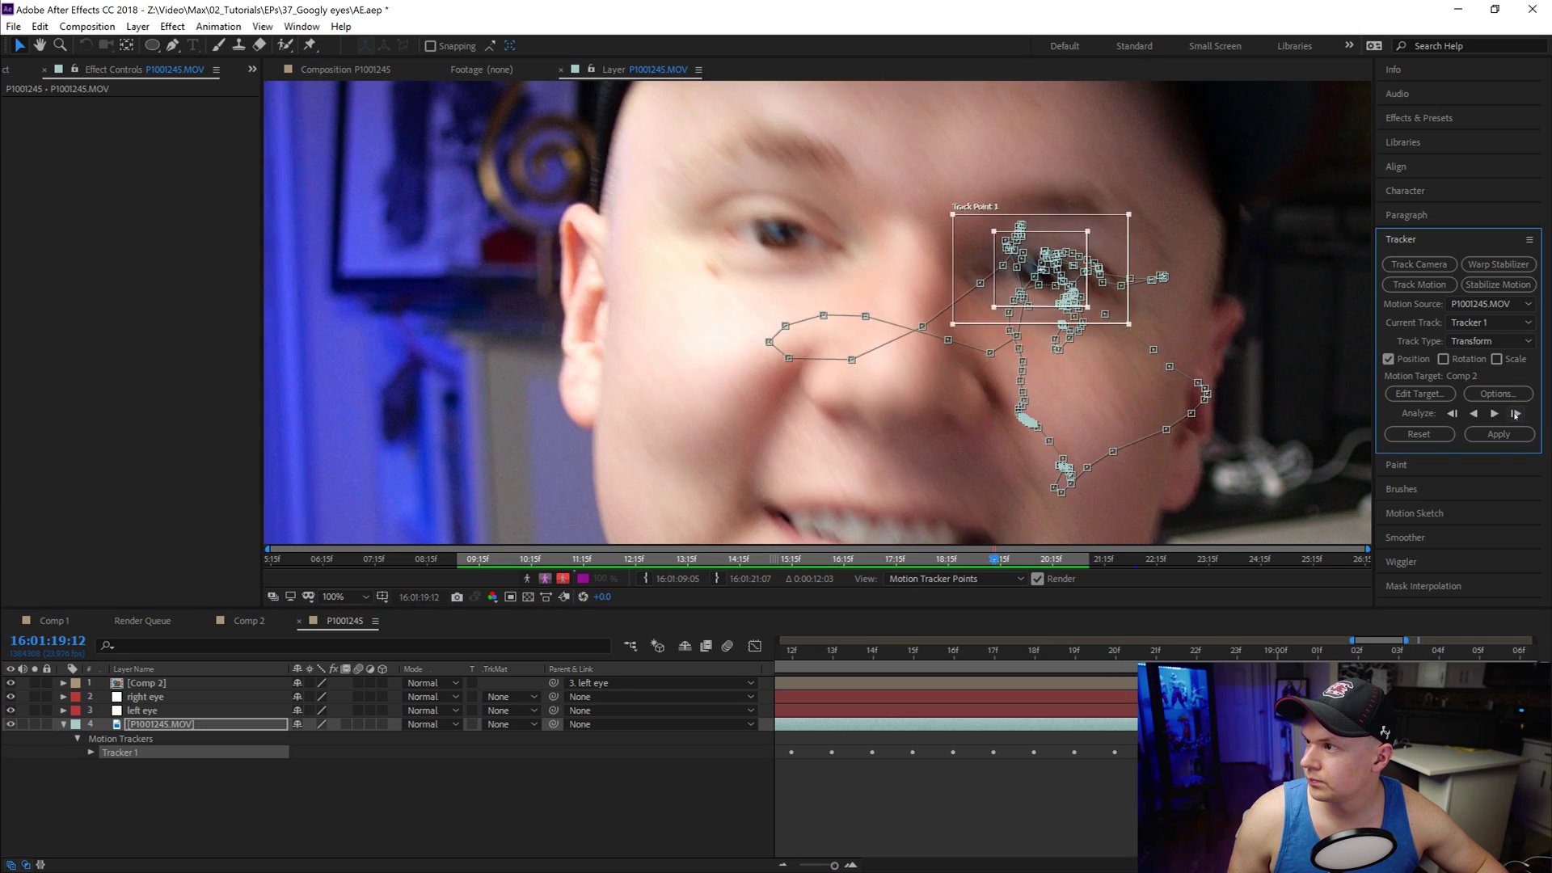
Step: Finish analyzing the eye's motion from 16:01:19:12 through to the clip's end at 16:01:21:07
{"action": "left_click", "coordinate": [1516, 414]}
{"action": "left_click", "coordinate": [1516, 413]}
{"action": "left_click", "coordinate": [1516, 414]}
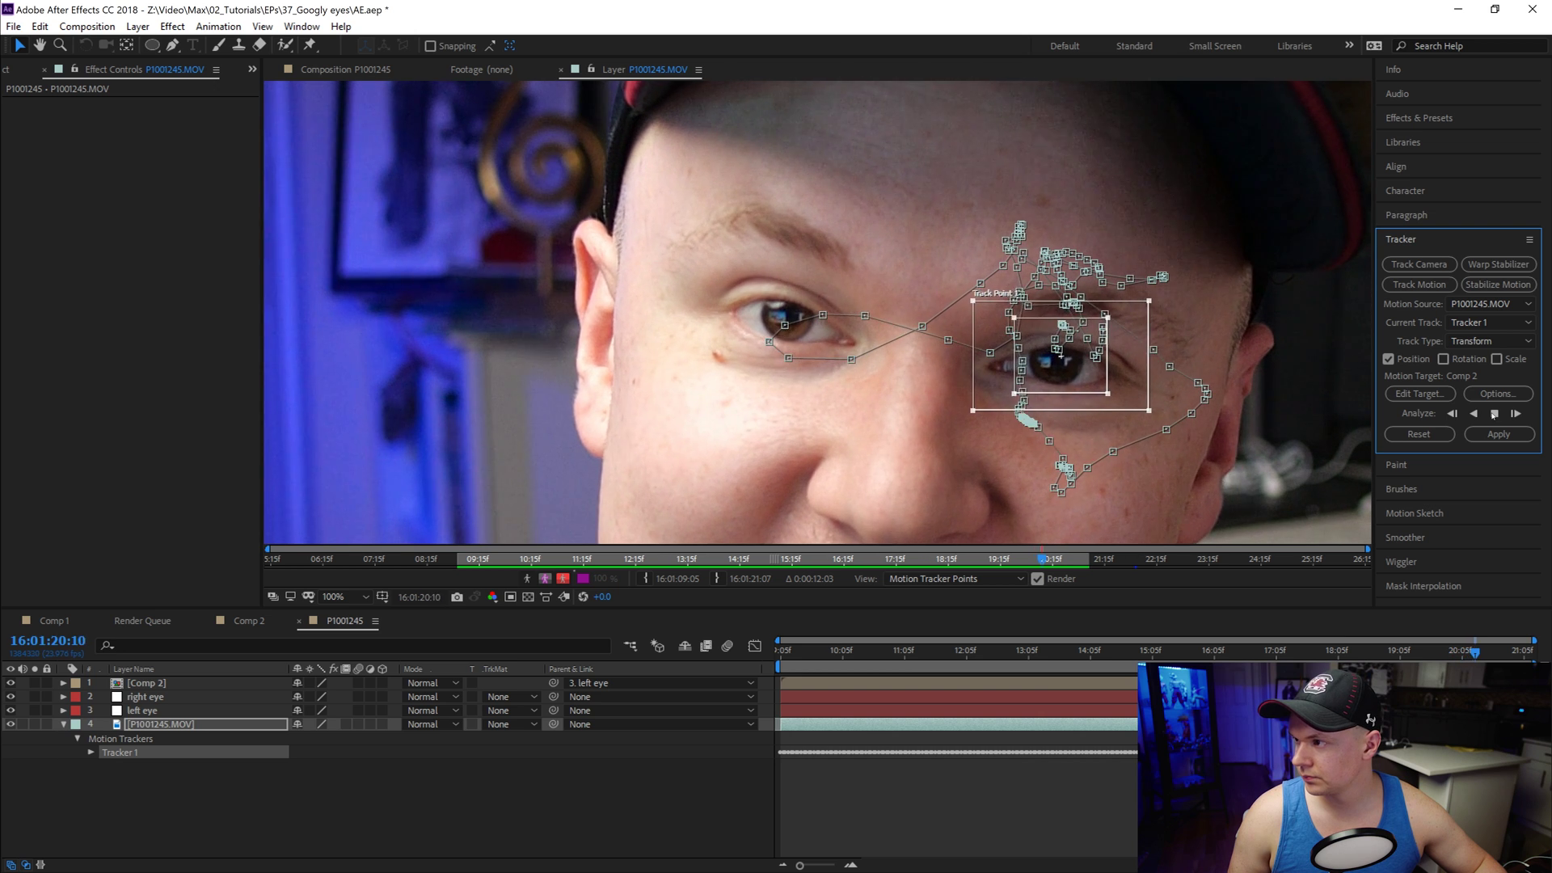
{"action": "left_click", "coordinate": [1496, 415]}
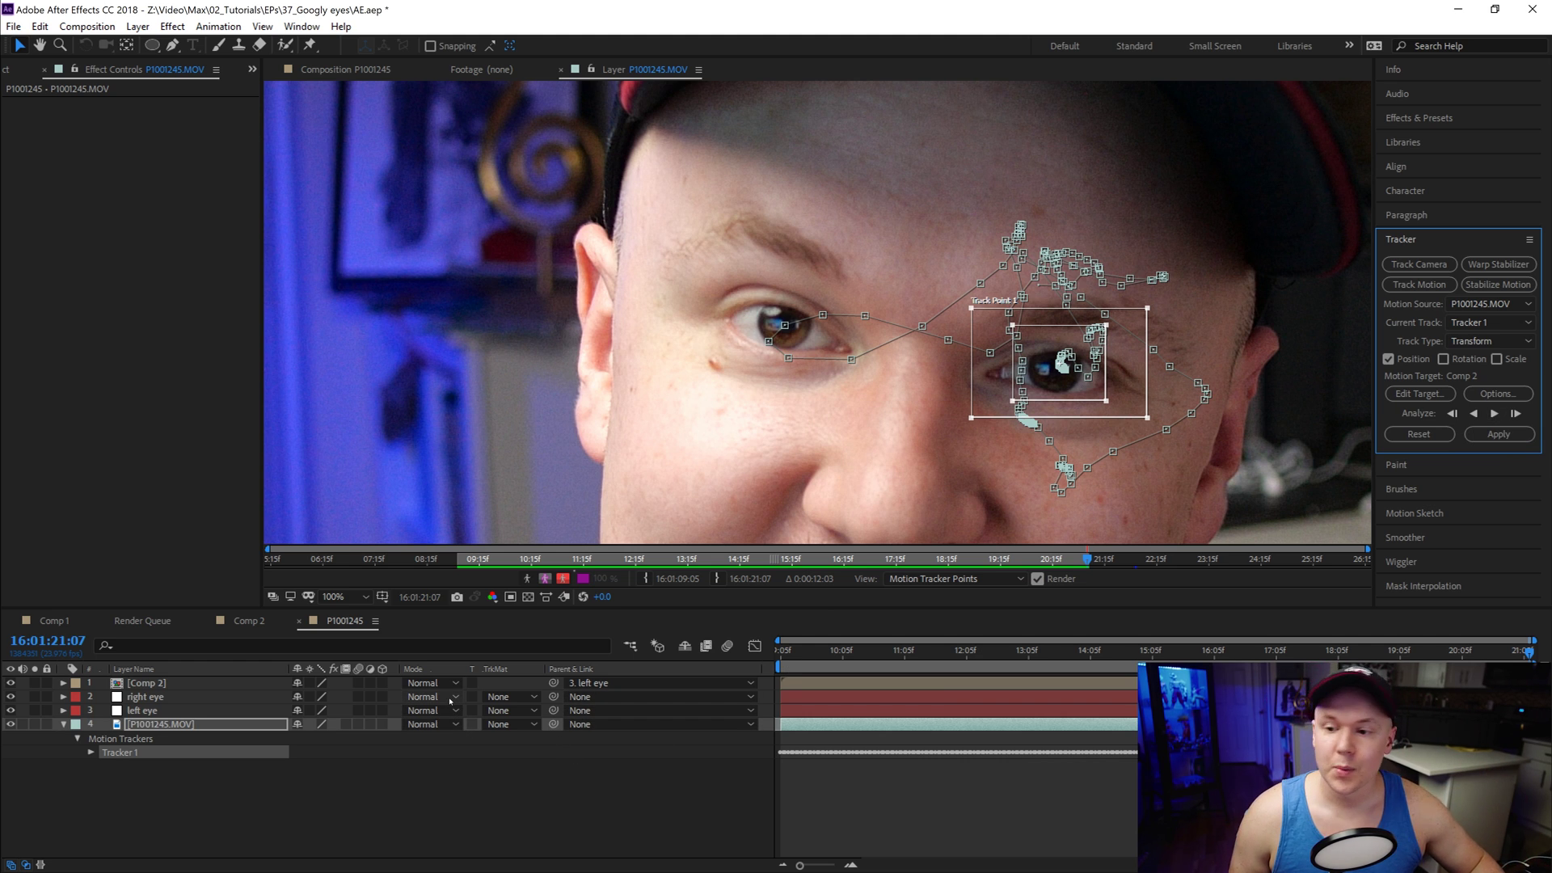
Step: Change the tracker's motion target from Comp 2 to the right eye null
{"action": "left_click", "coordinate": [1497, 434]}
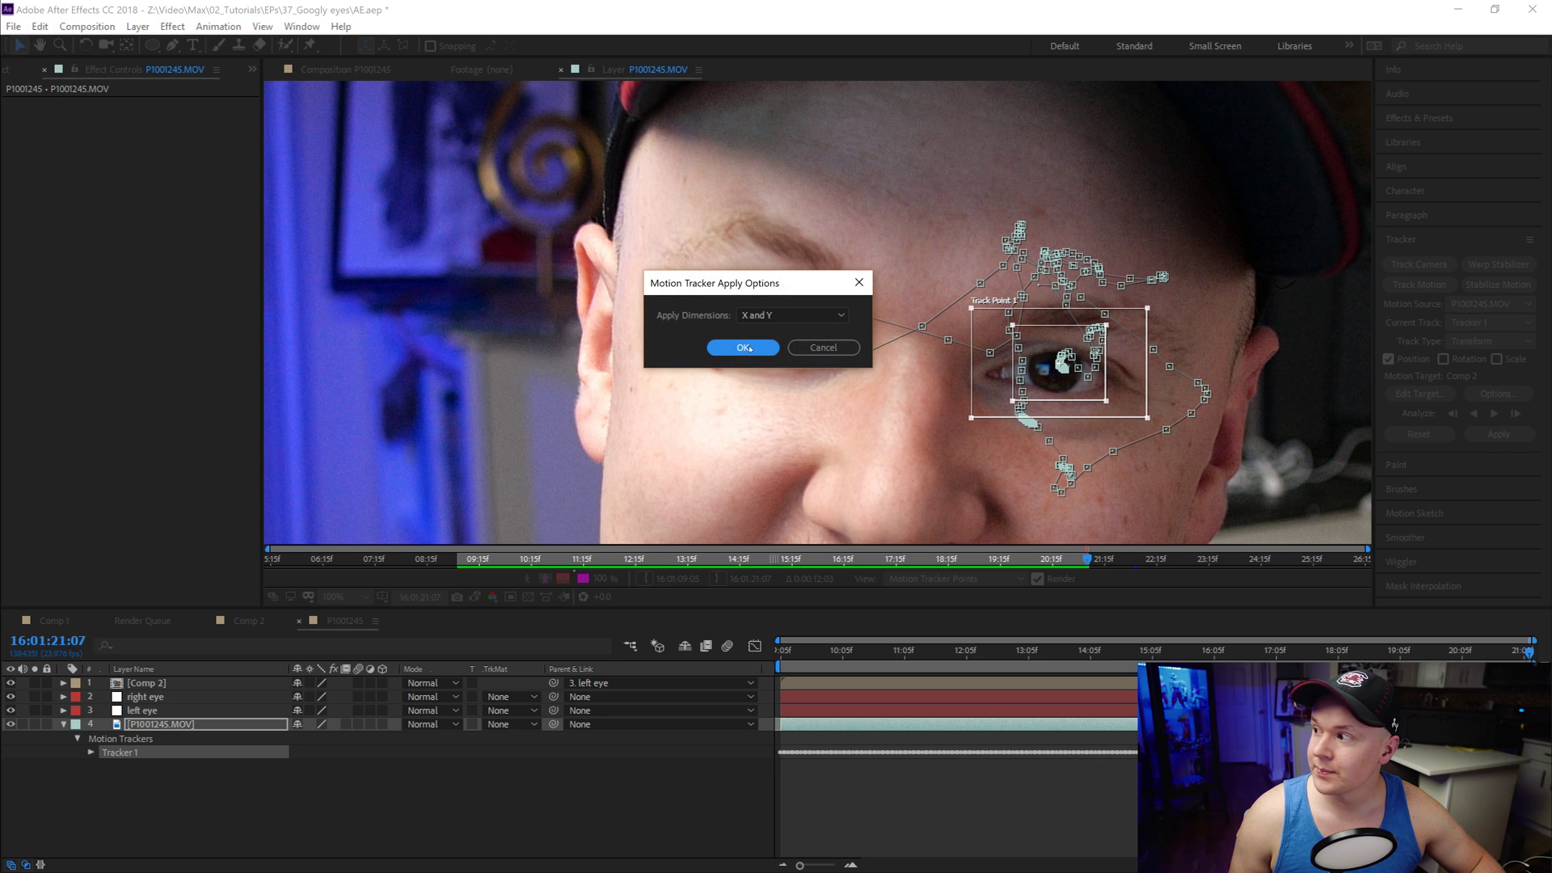
{"action": "left_click", "coordinate": [824, 347]}
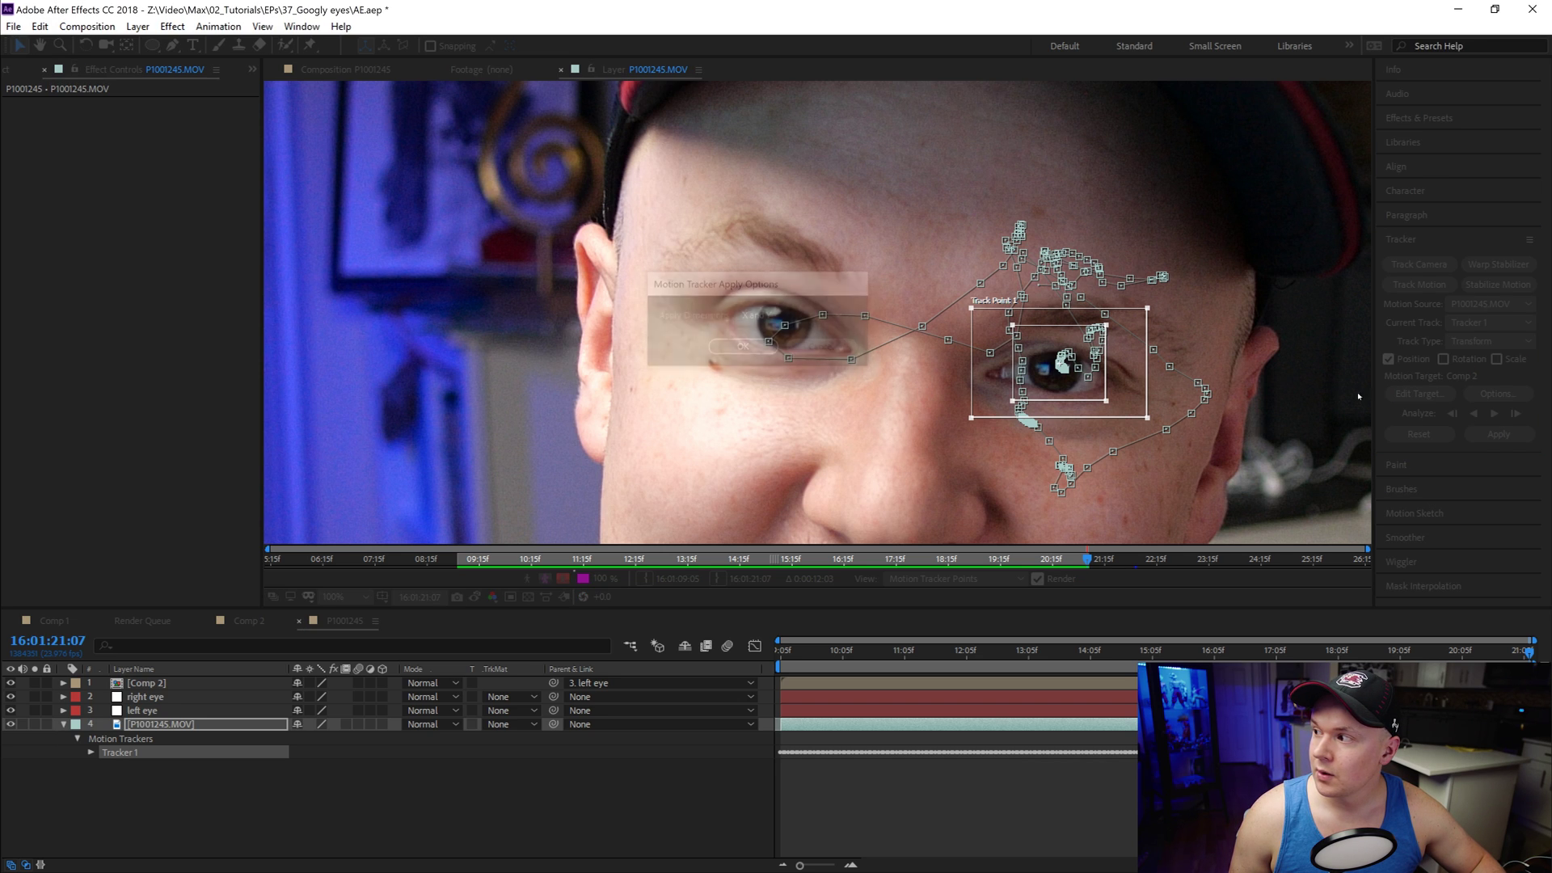
{"action": "left_click", "coordinate": [1420, 393]}
{"action": "left_click", "coordinate": [746, 394]}
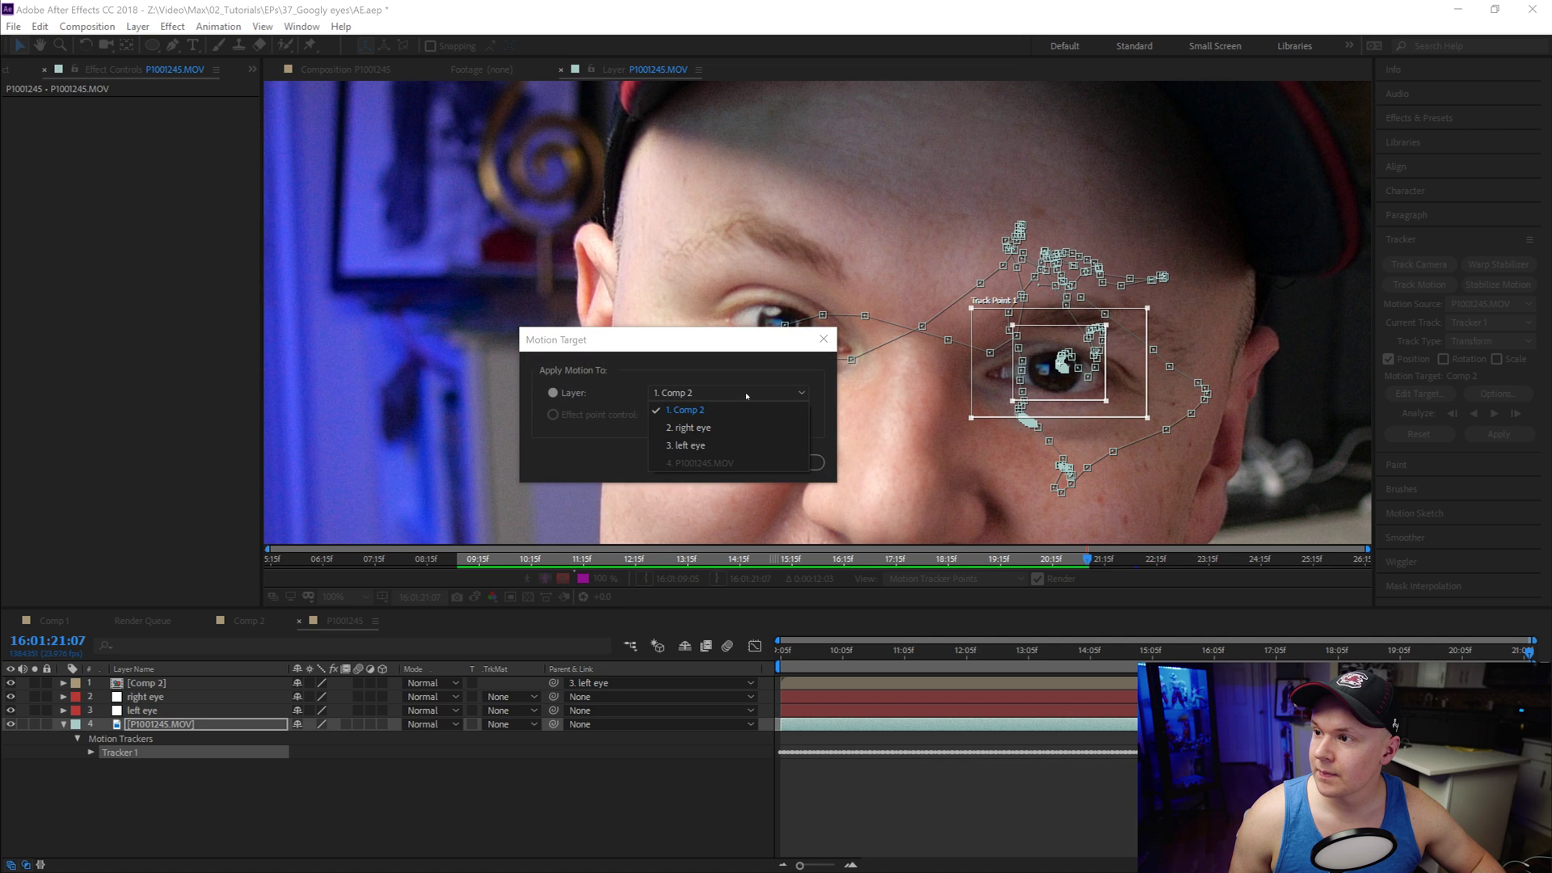
{"action": "left_click", "coordinate": [695, 427]}
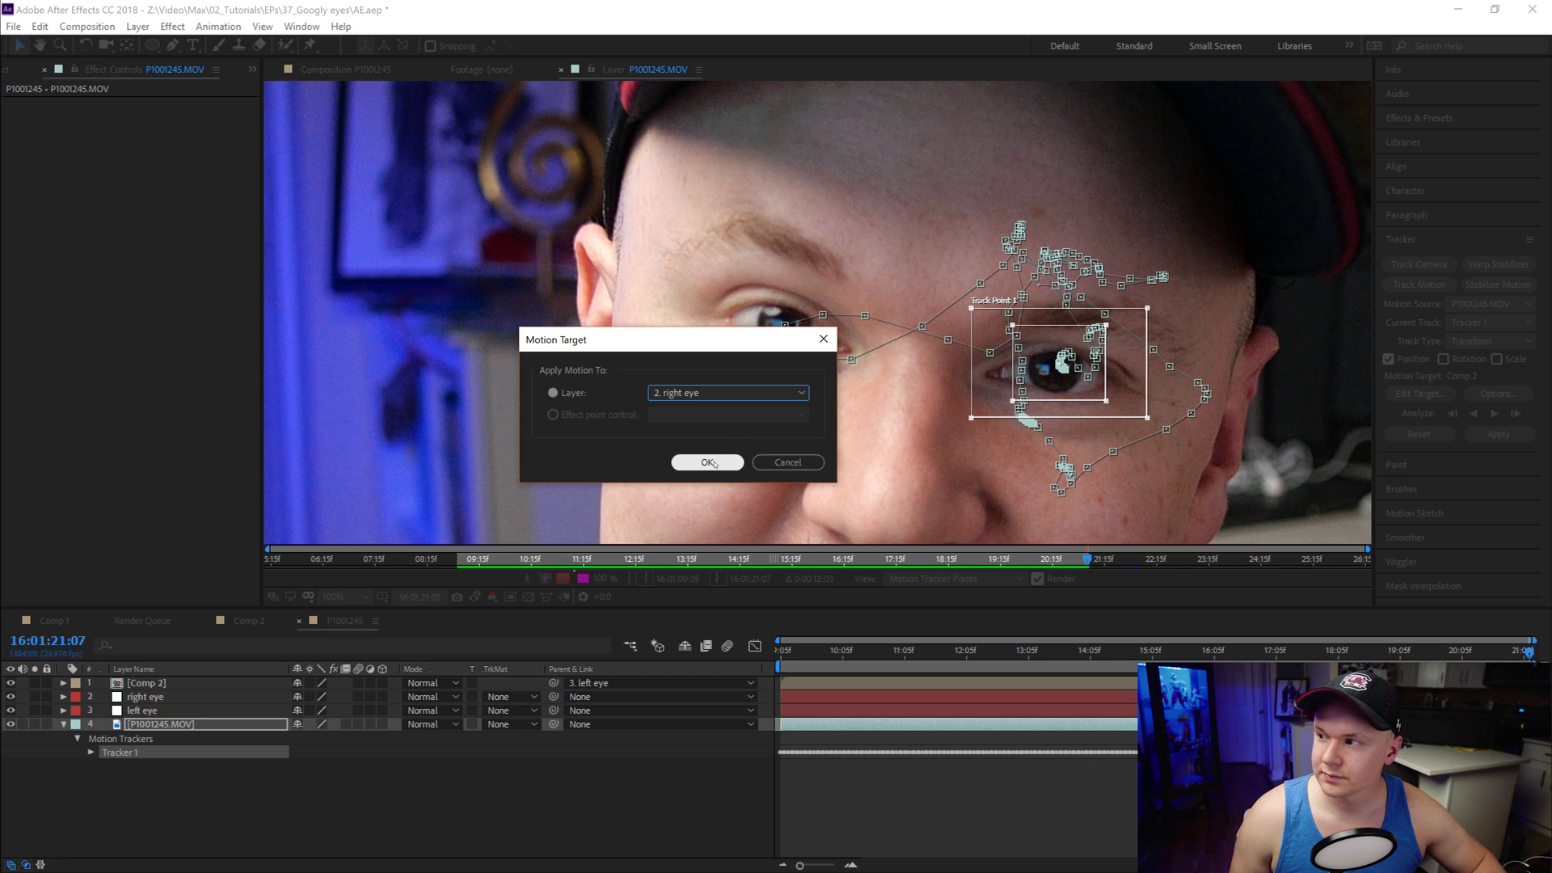
{"action": "left_click", "coordinate": [708, 462]}
Step: Apply the tracking data to the right eye null in X and Y and collapse the P1001245.MOV layer's properties
{"action": "left_click", "coordinate": [1498, 434]}
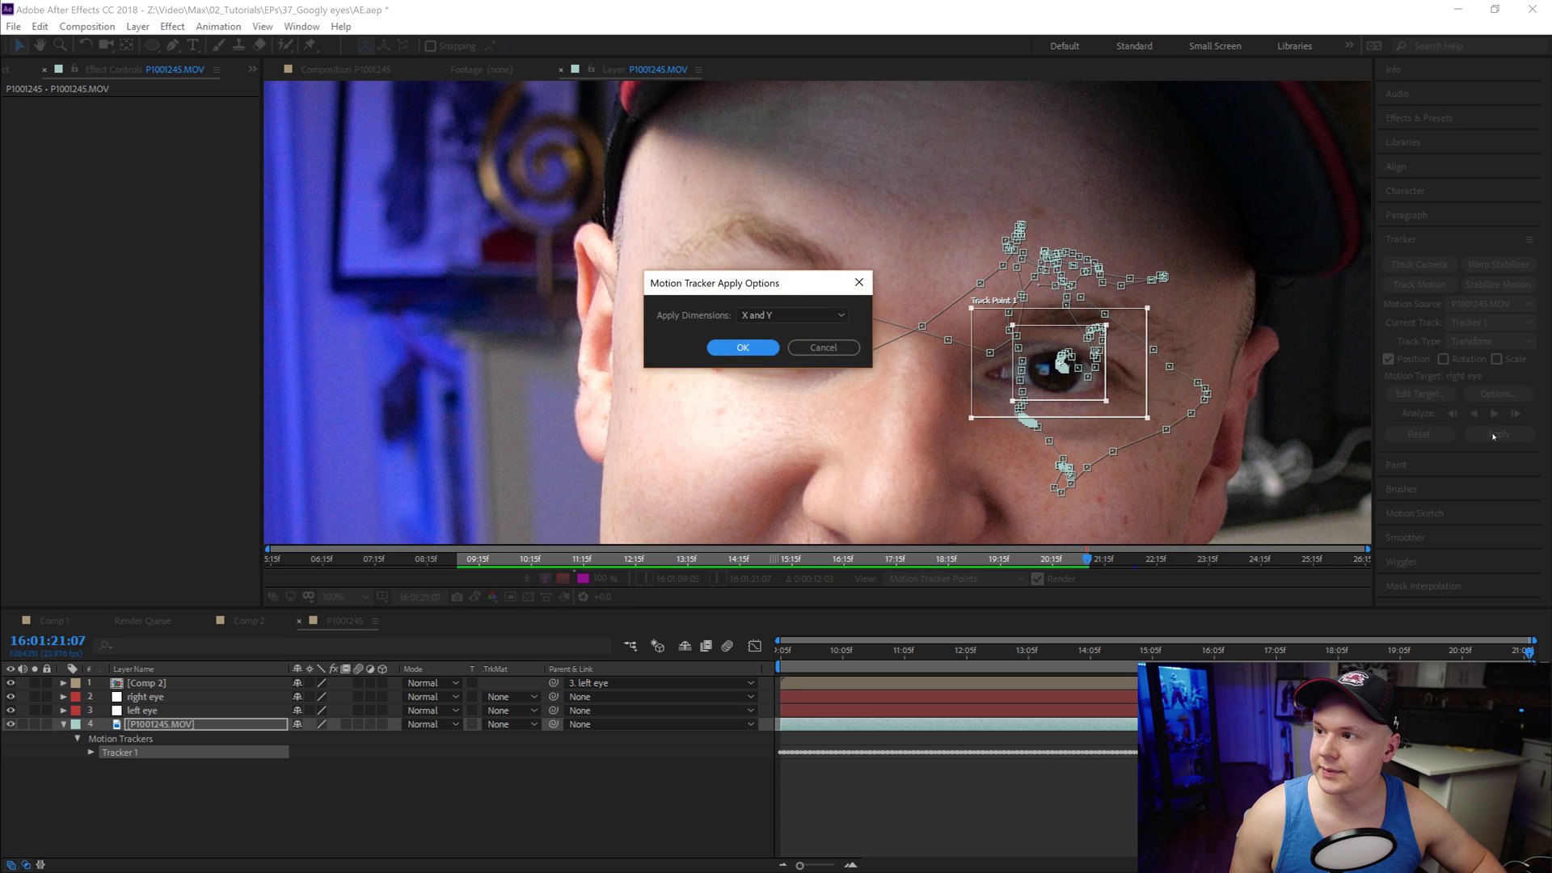
{"action": "left_click", "coordinate": [741, 347]}
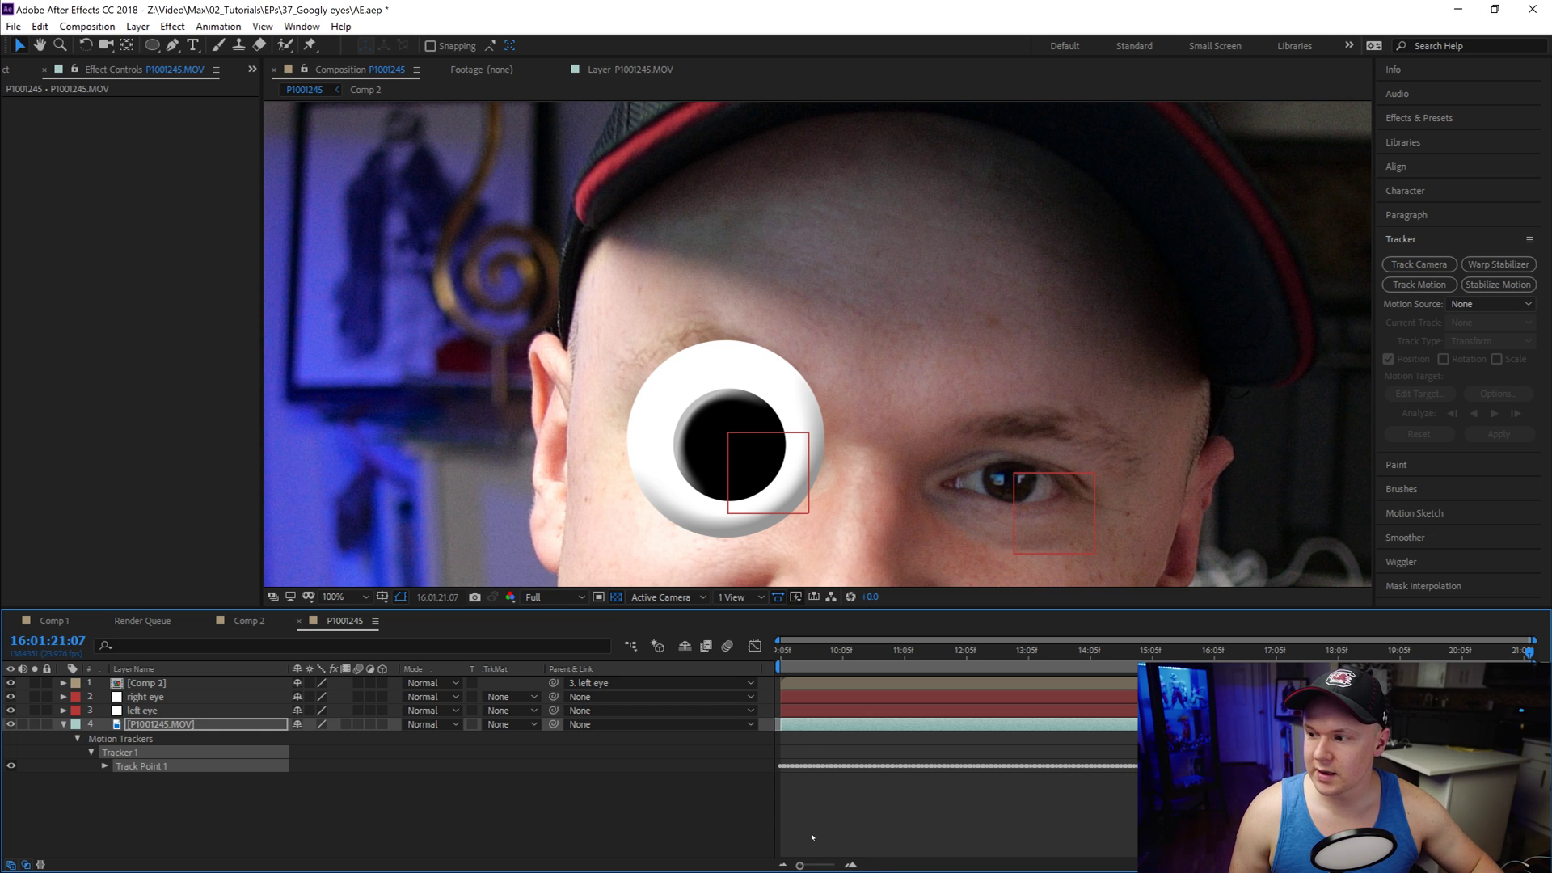
{"action": "left_click", "coordinate": [62, 724]}
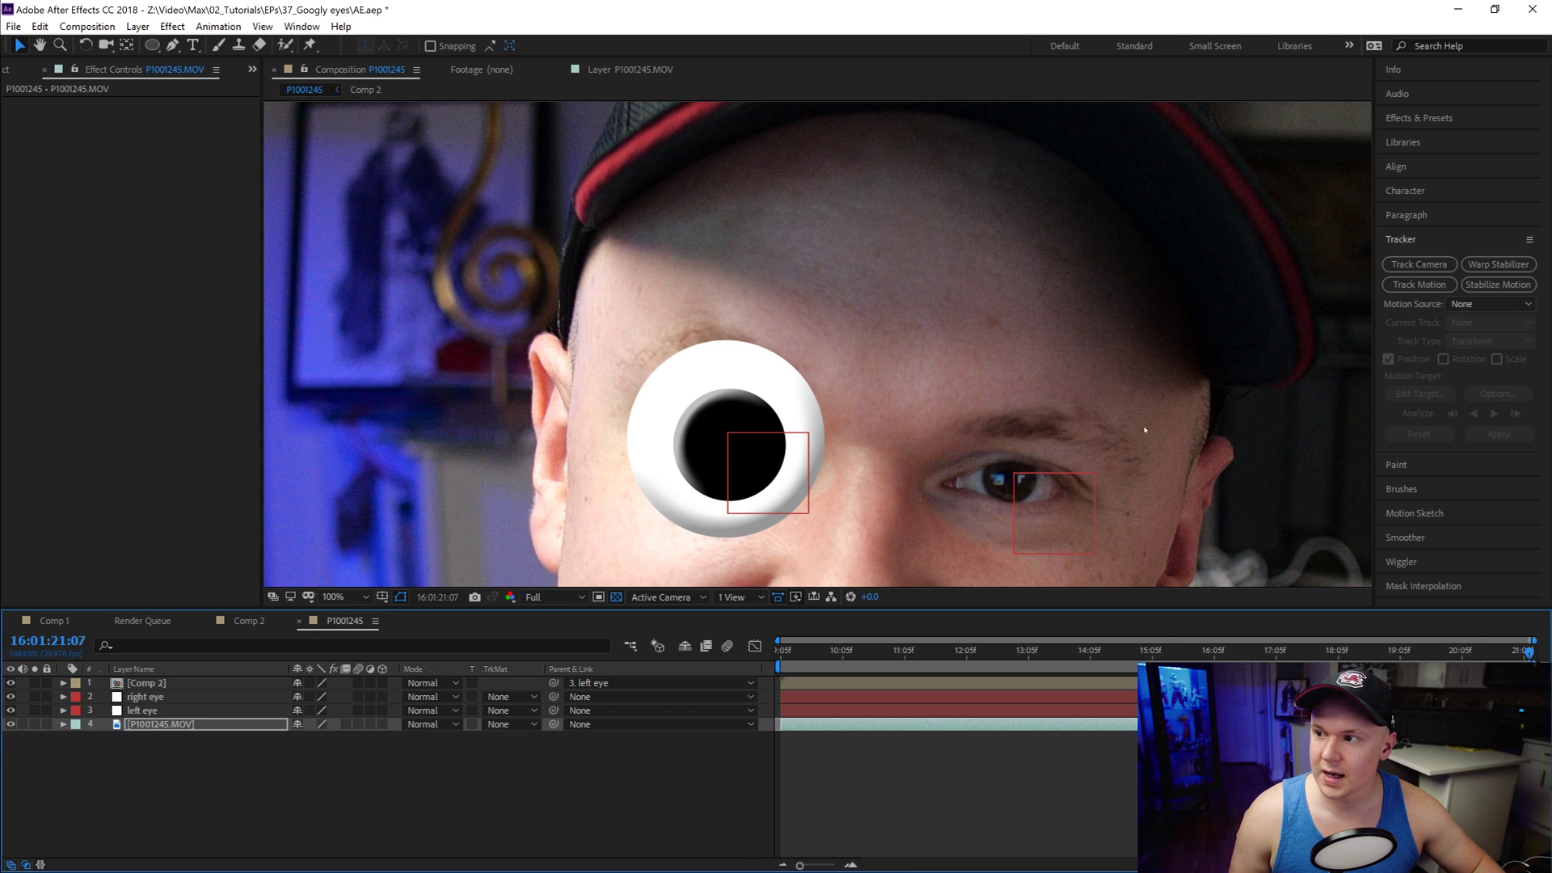
Step: Duplicate the Comp 2 layer, moving the copy over the uncovered eye, and parent it to the right eye null
{"action": "key", "text": "comma"}
{"action": "key", "text": "comma"}
{"action": "key", "text": "comma"}
{"action": "key", "text": "period"}
{"action": "key", "text": "KP_1"}
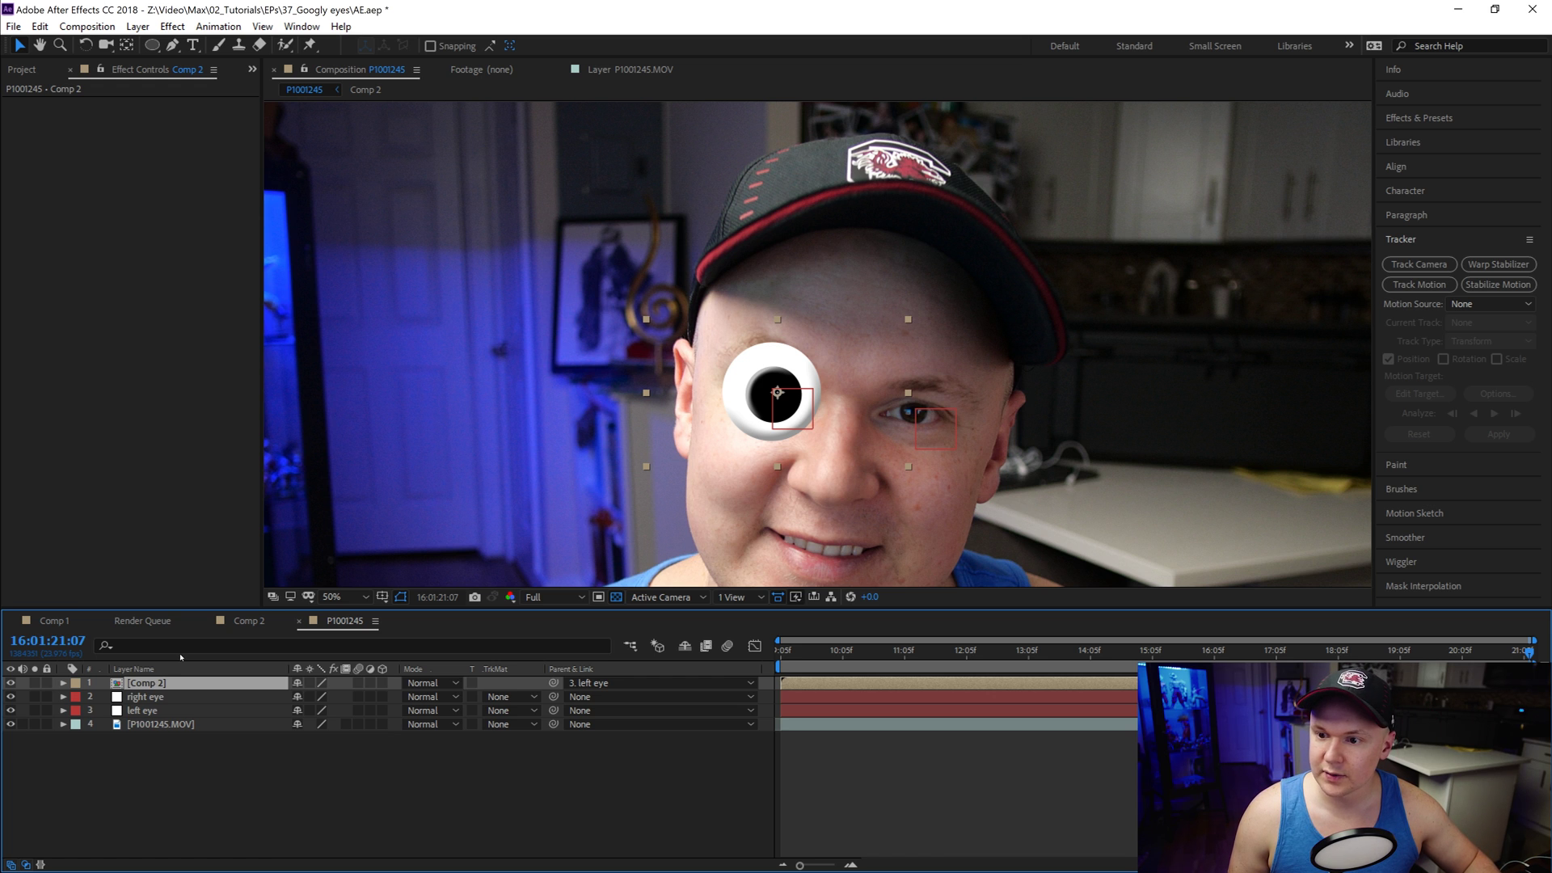
{"action": "key", "text": "ctrl+d"}
{"action": "left_click_drag", "start_coordinate": [743, 412], "coordinate": [889, 439]}
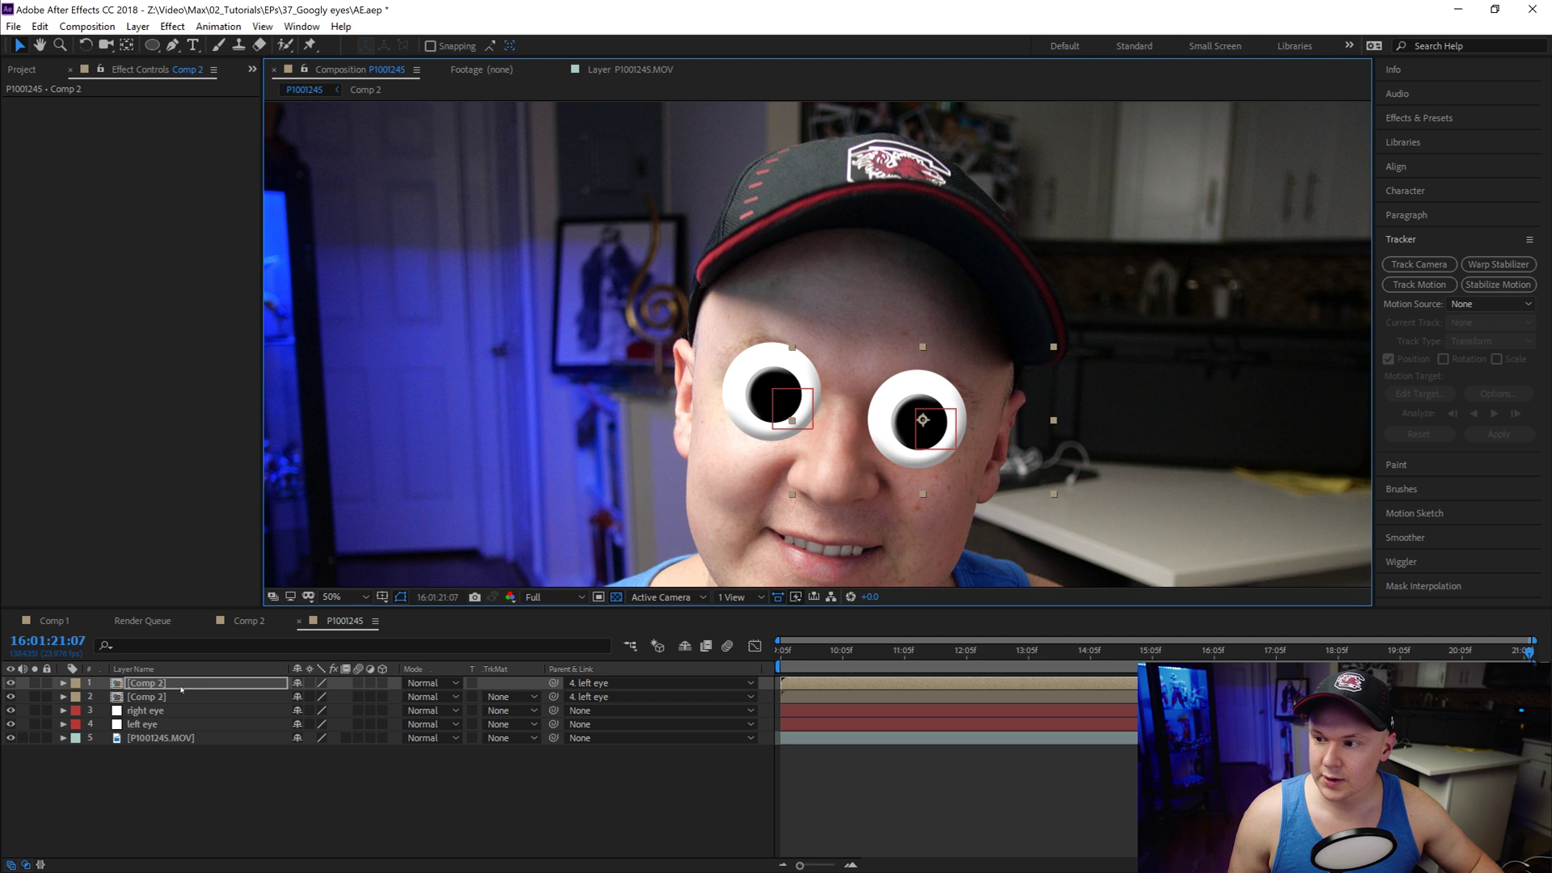
{"action": "left_click_drag", "start_coordinate": [553, 683], "coordinate": [145, 711]}
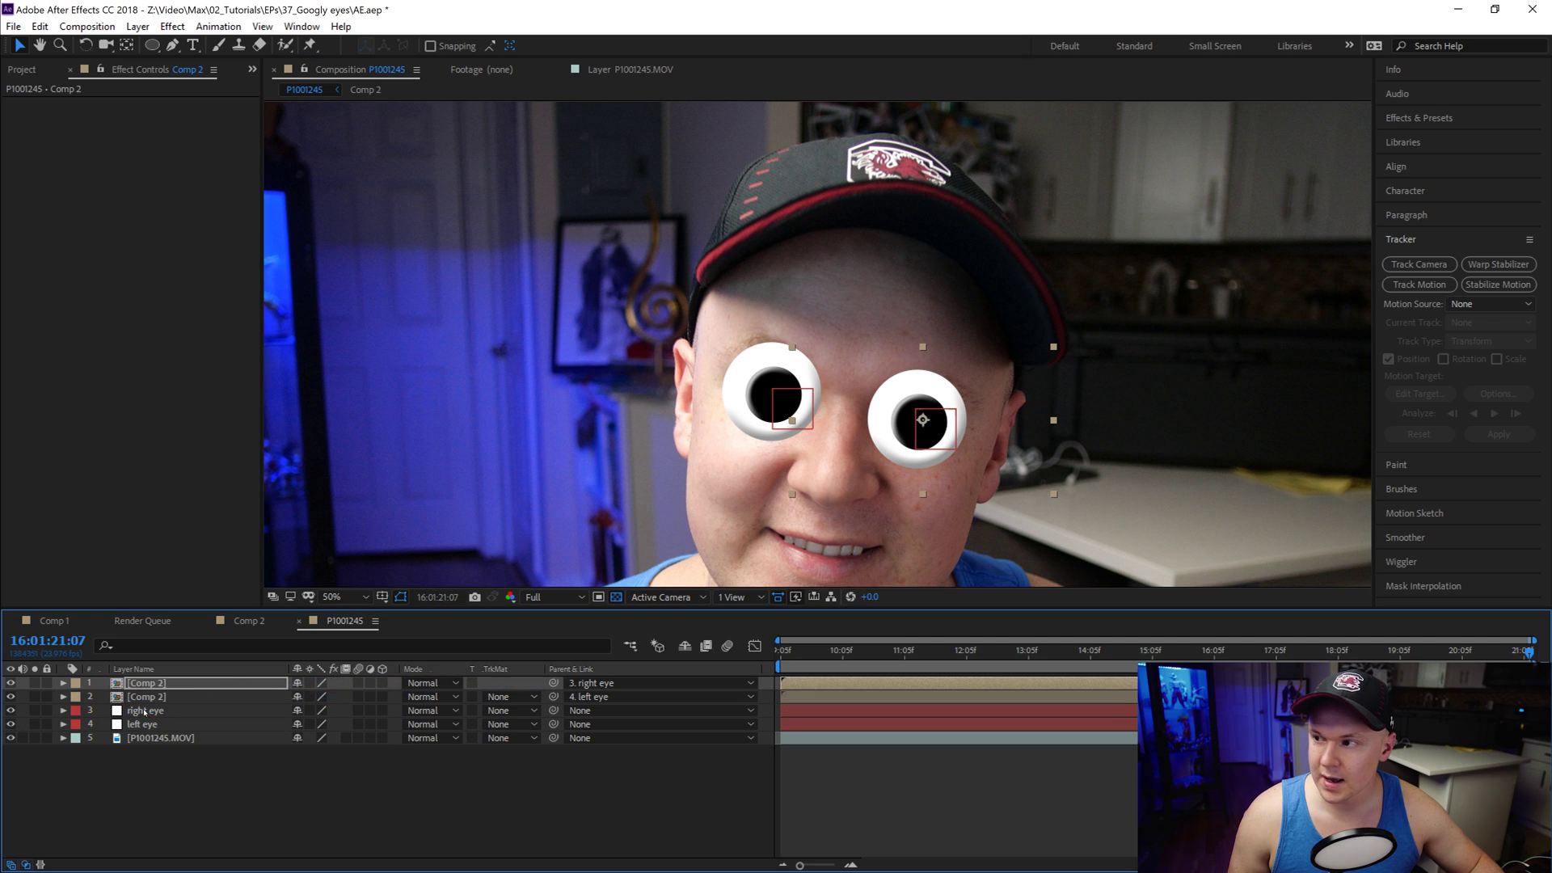
Step: Rotate the right eye's Comp 2 copy to 174° and scale it down into a slightly flattened shape
{"action": "left_click", "coordinate": [156, 684]}
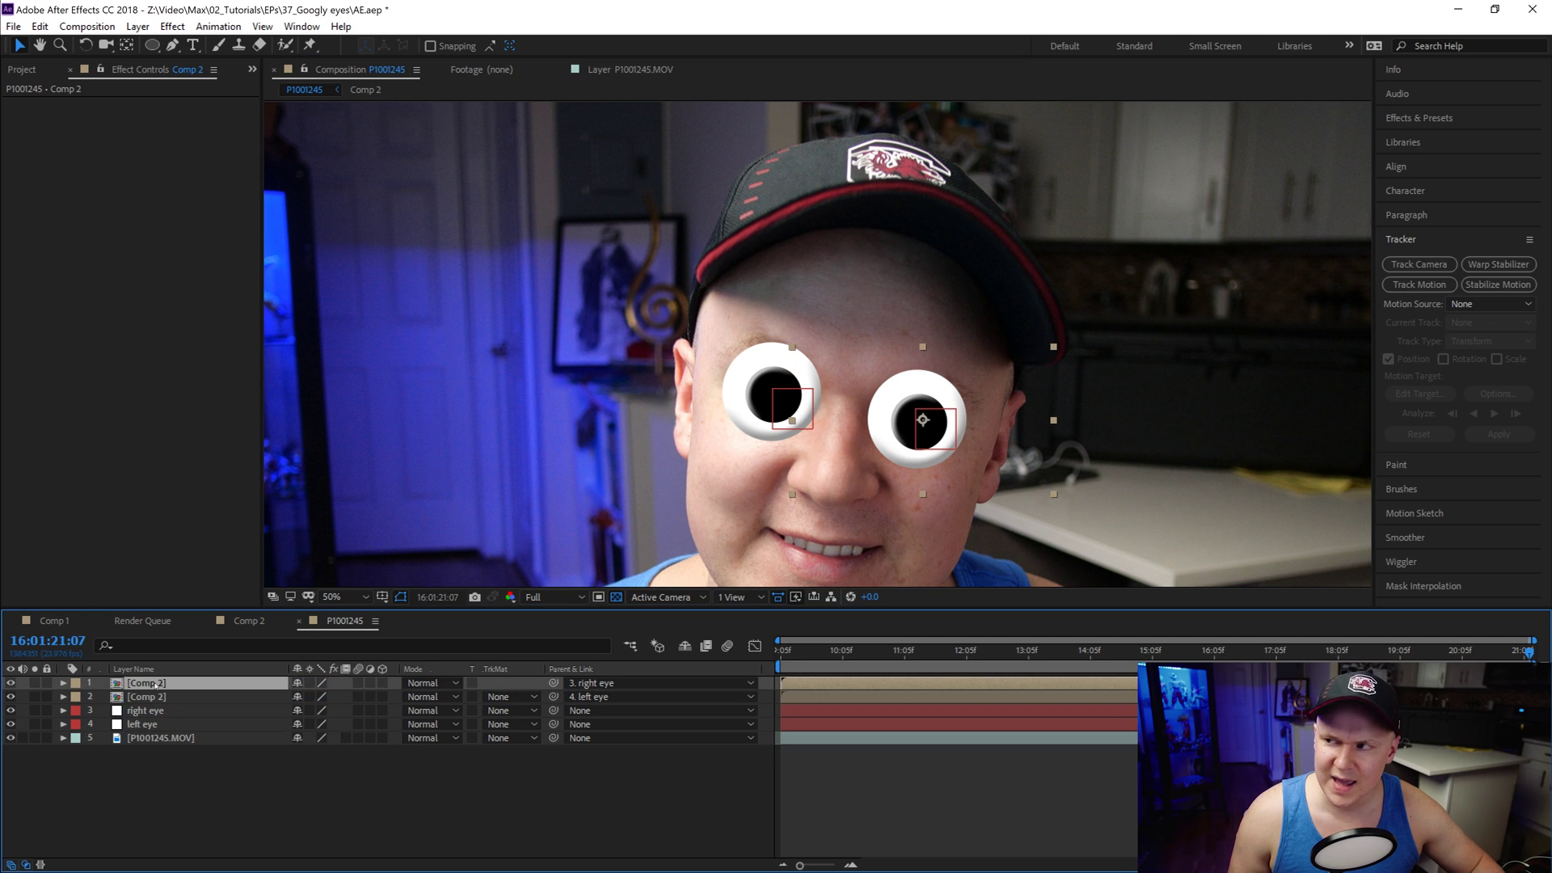
{"action": "key", "text": "r"}
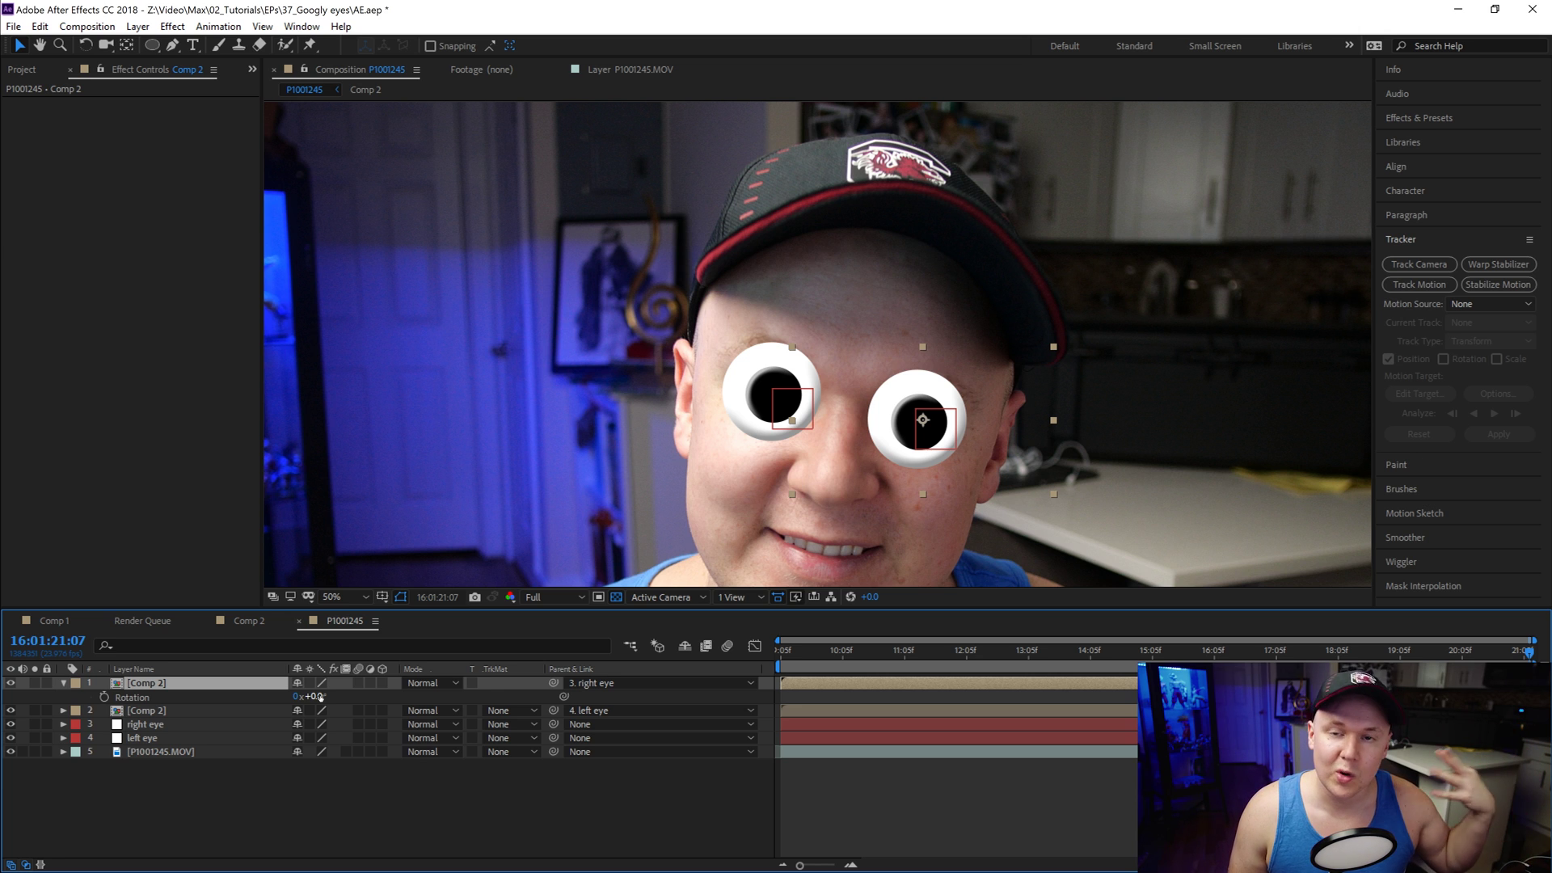
{"action": "left_click_drag", "start_coordinate": [321, 697], "coordinate": [461, 697]}
{"action": "mouse_move", "coordinate": [1042, 479]}
{"action": "left_mouse_down"}
{"action": "mouse_move", "coordinate": [1051, 488]}
{"action": "mouse_move", "coordinate": [1035, 458]}
{"action": "mouse_move", "coordinate": [1061, 471]}
{"action": "left_mouse_up"}
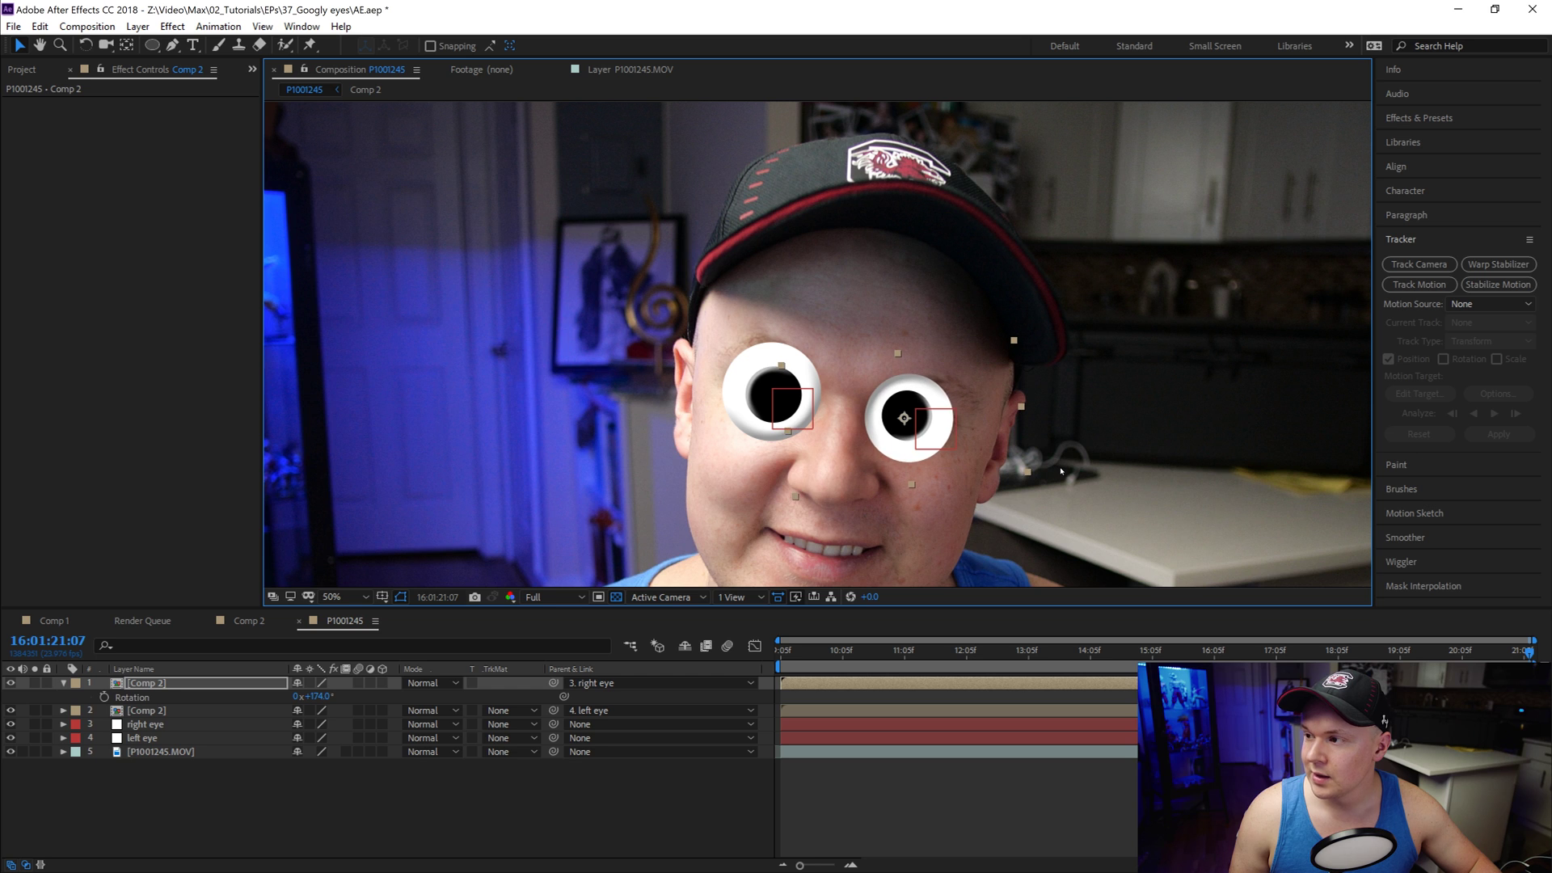
{"action": "mouse_move", "coordinate": [912, 484]}
{"action": "left_mouse_down"}
{"action": "mouse_move", "coordinate": [922, 462]}
{"action": "mouse_move", "coordinate": [926, 476]}
{"action": "left_mouse_up"}
Step: Scale the left eye's Comp 2 copy down into a flatter oval and rotate it to 9°
{"action": "left_click", "coordinate": [790, 445]}
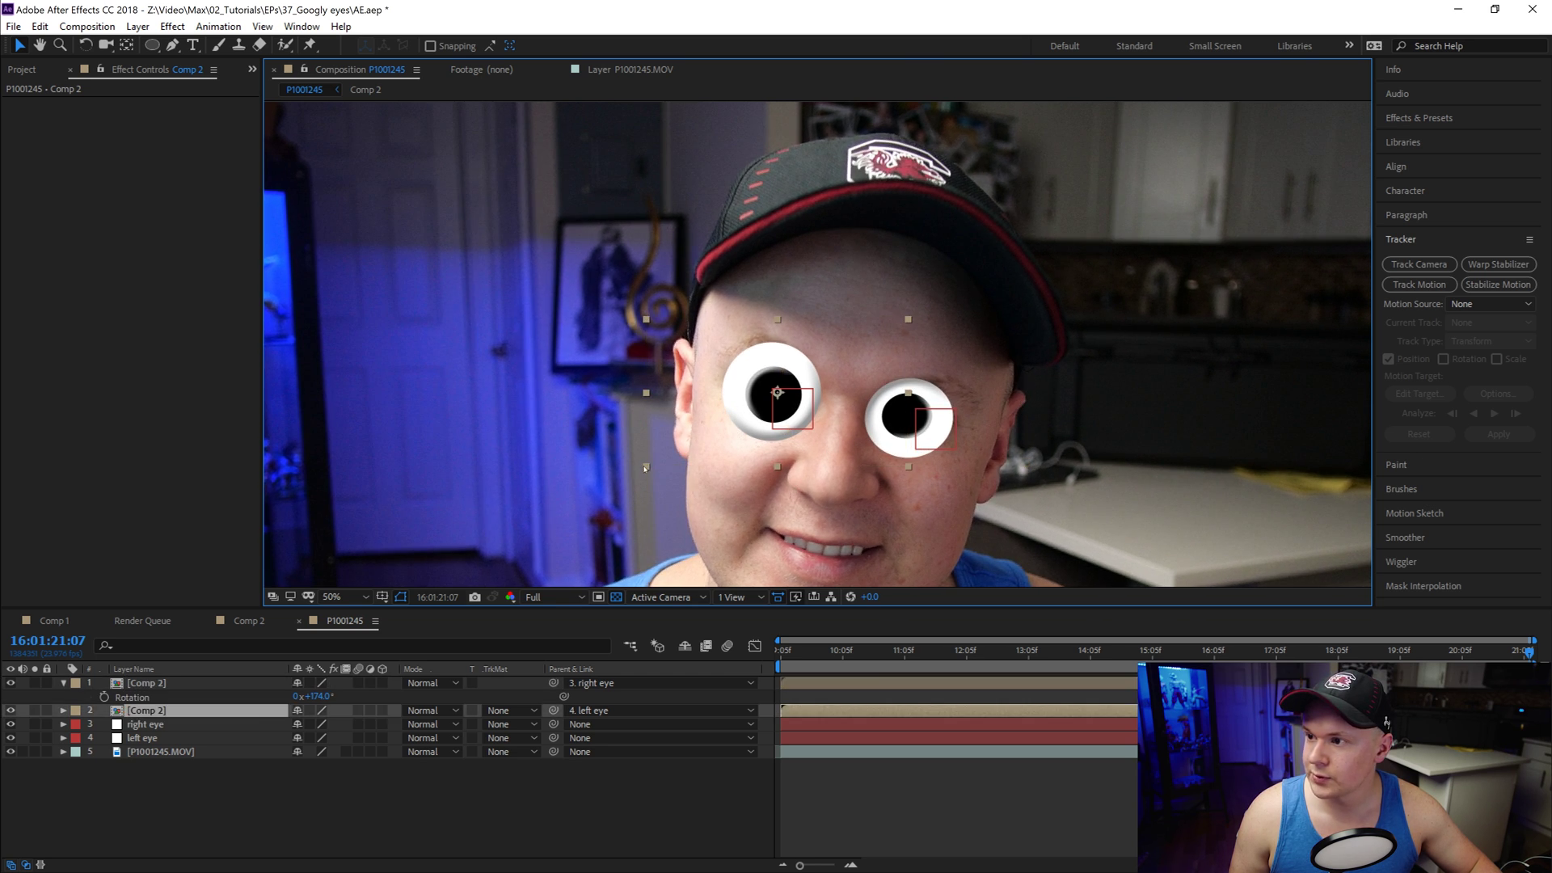
{"action": "left_click_drag", "start_coordinate": [653, 454], "coordinate": [657, 451]}
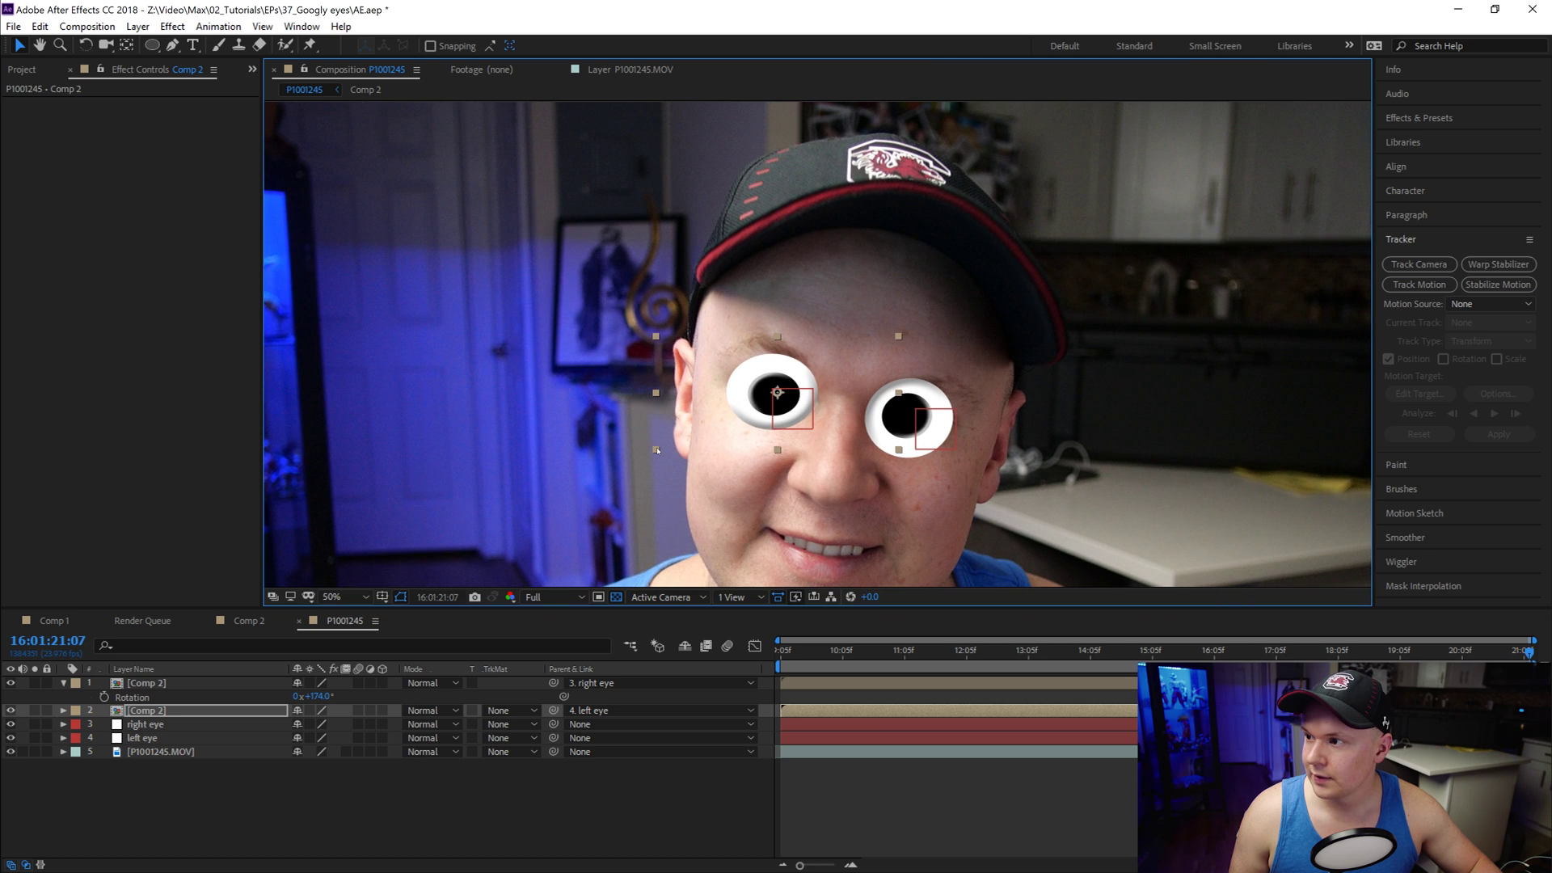
{"action": "type", "text": "r"}
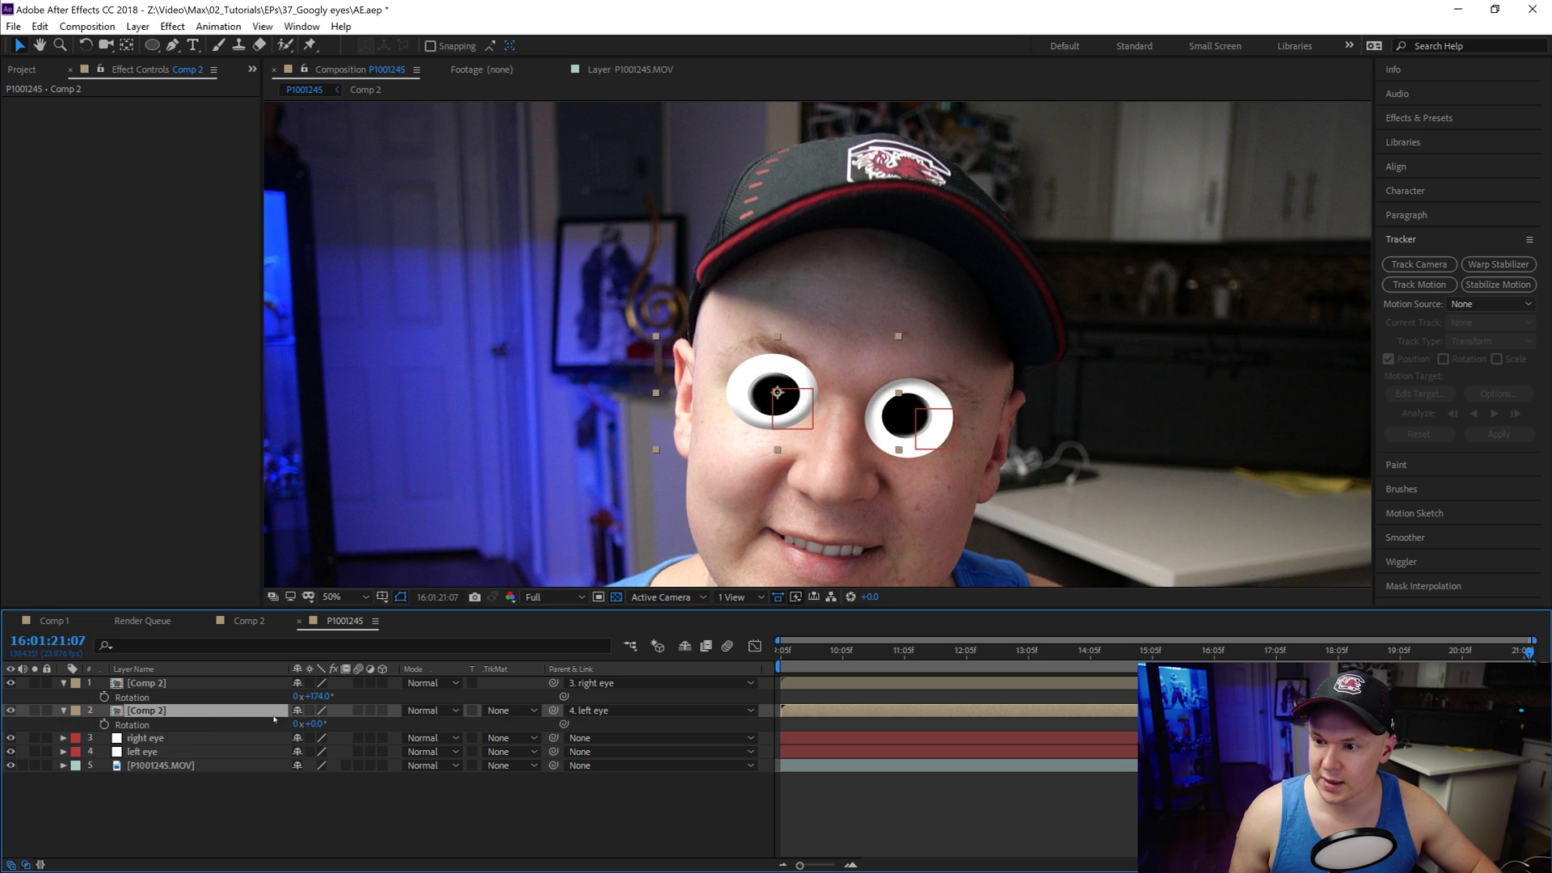
{"action": "type", "text": "9"}
{"action": "key", "text": "Return"}
{"action": "left_click", "coordinate": [398, 842]}
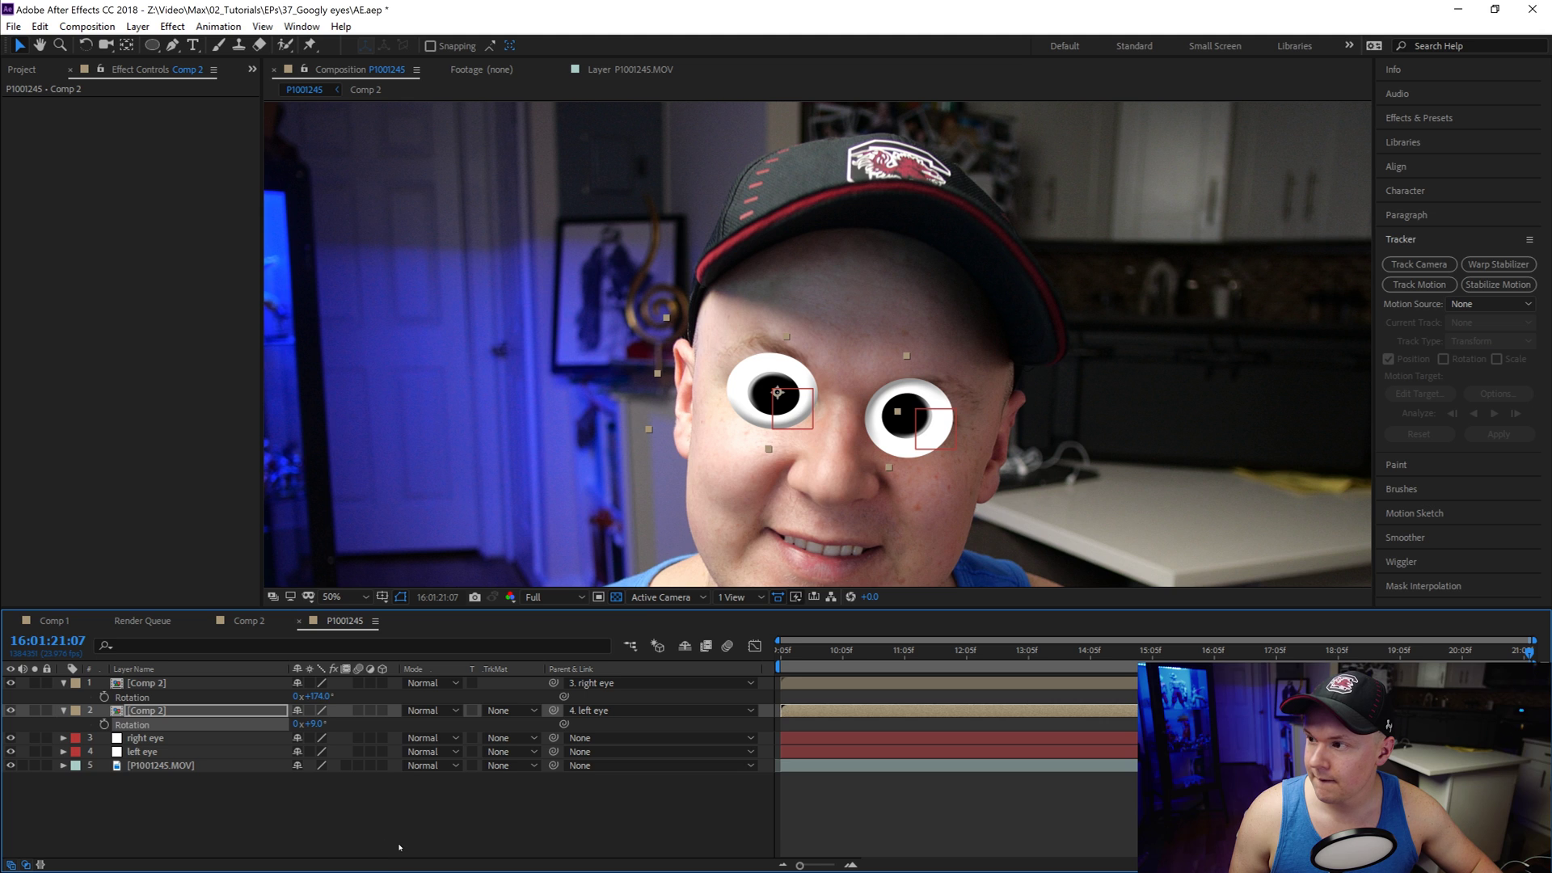
Step: Play back the P1001245 composition from the start, fitted to the viewer, to check how both eyes follow the face
{"action": "scroll", "coordinate": [973, 432], "scroll_direction": "down", "scroll_amount": 4}
{"action": "key", "text": "space"}
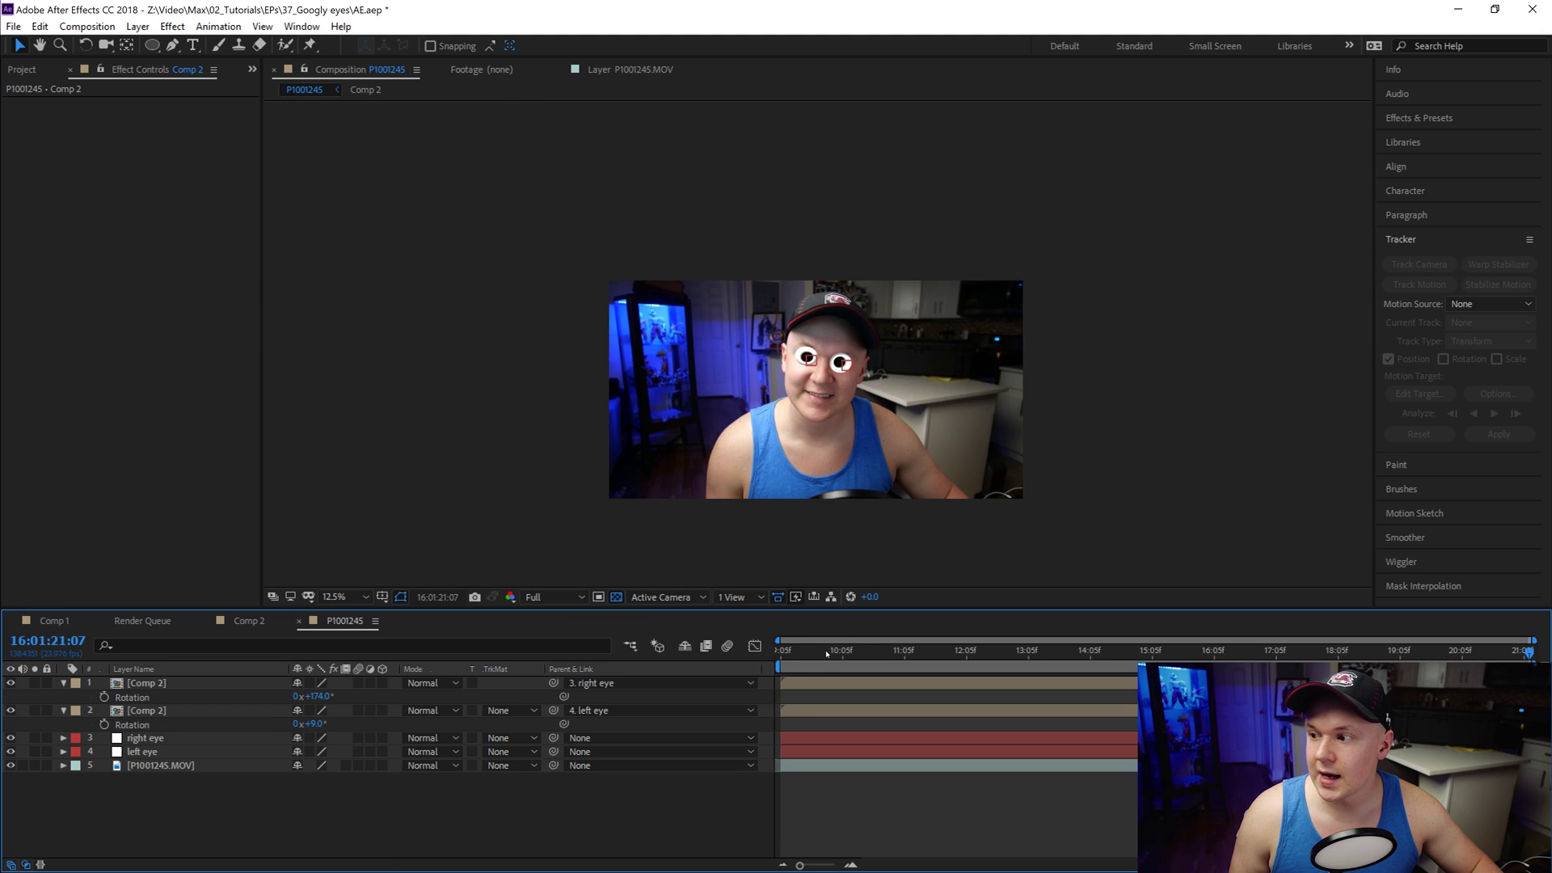
{"action": "key", "text": "space"}
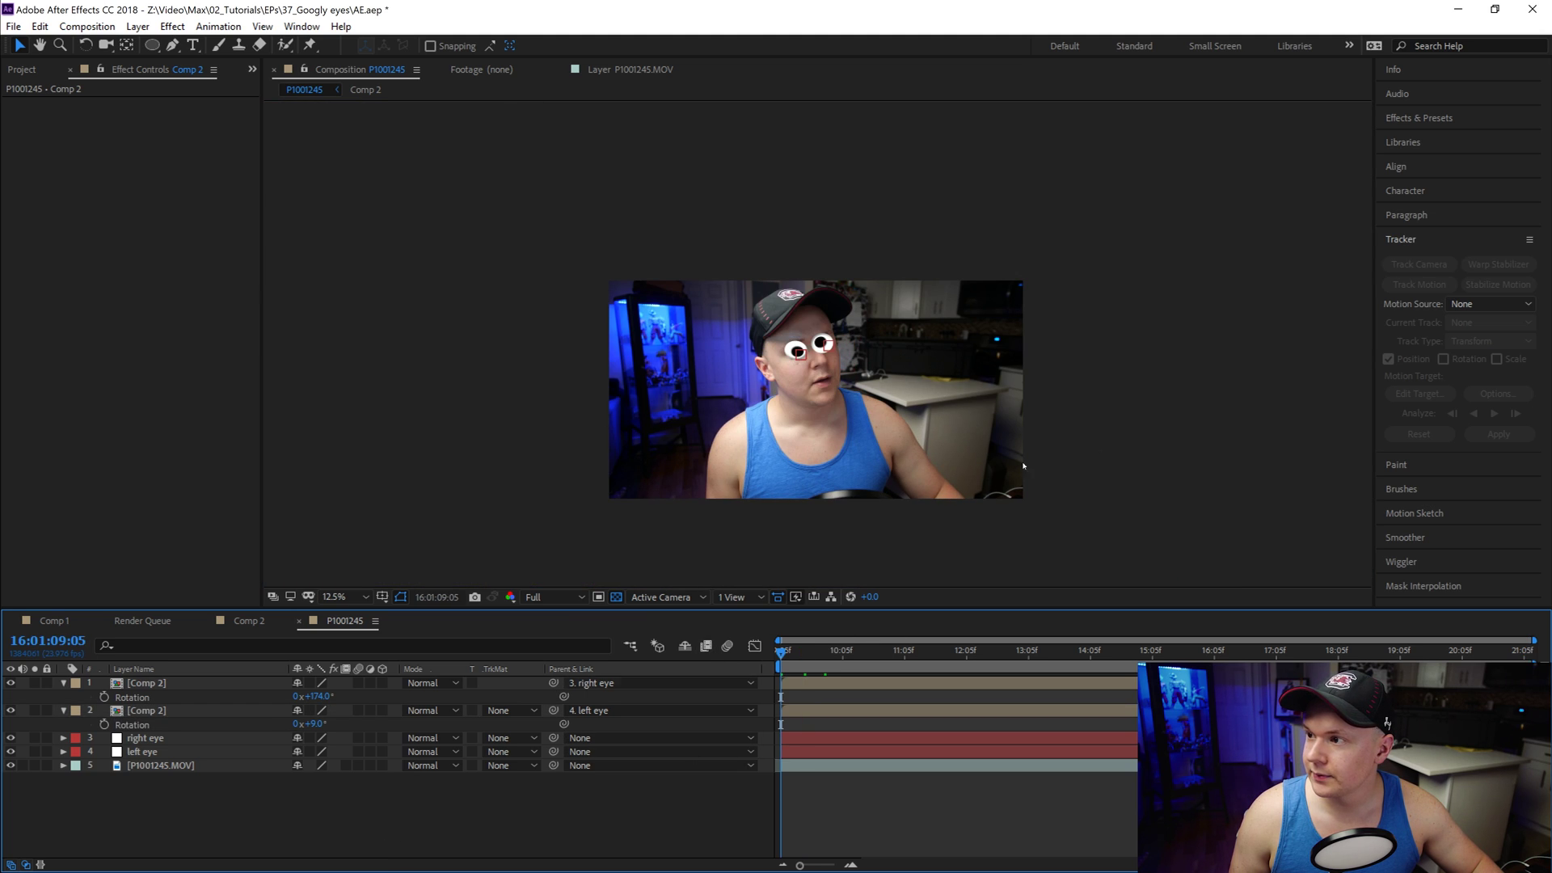
{"action": "left_click", "coordinate": [350, 596]}
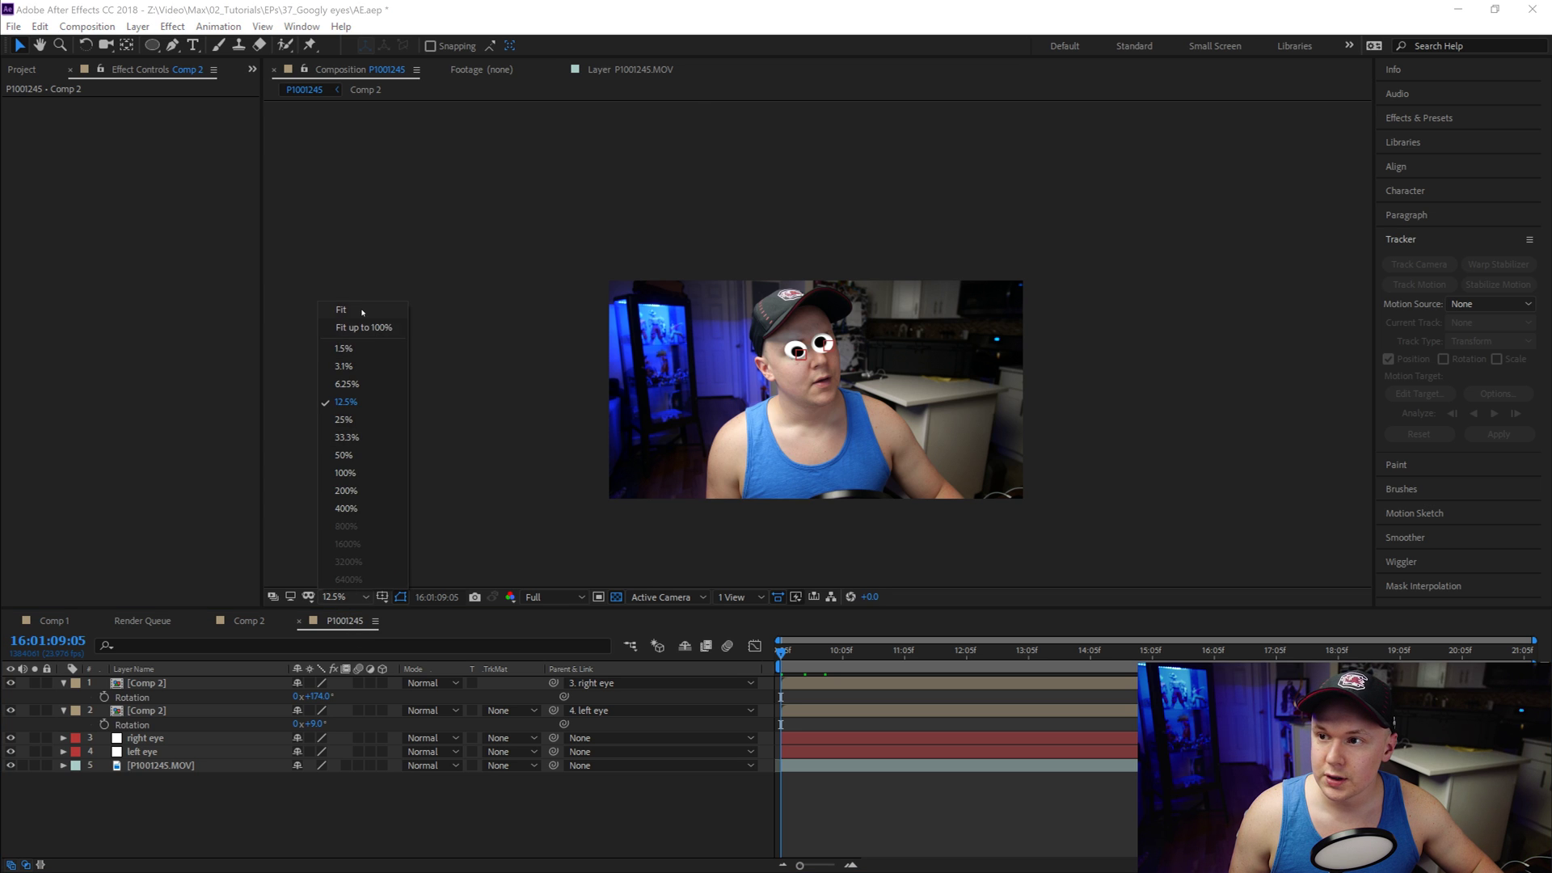
{"action": "left_click", "coordinate": [341, 310]}
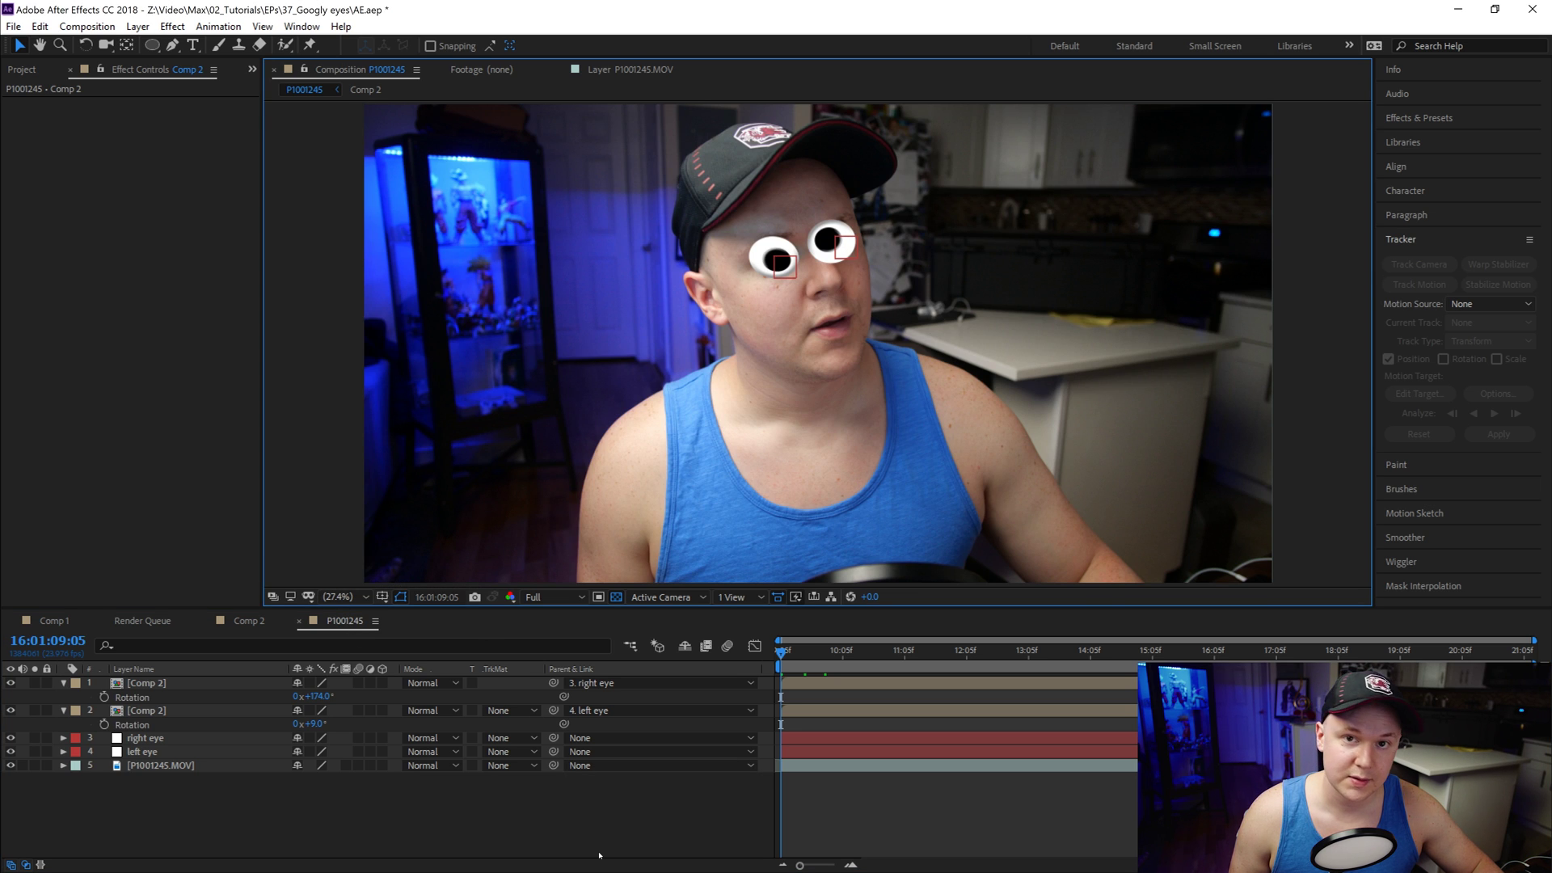
{"action": "key", "text": "space"}
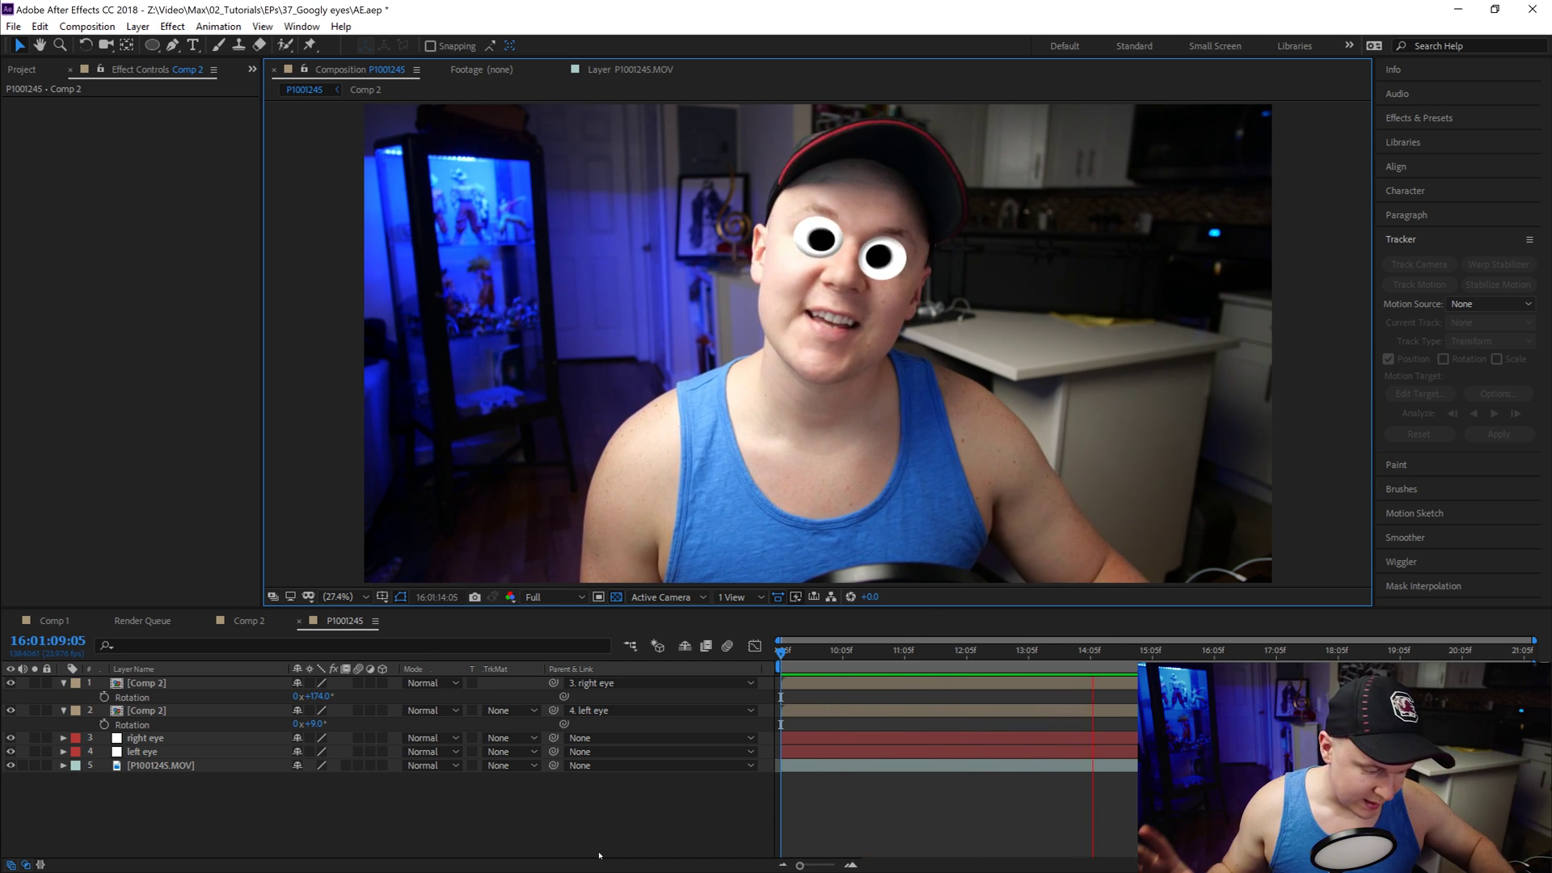
{"action": "key", "text": "space"}
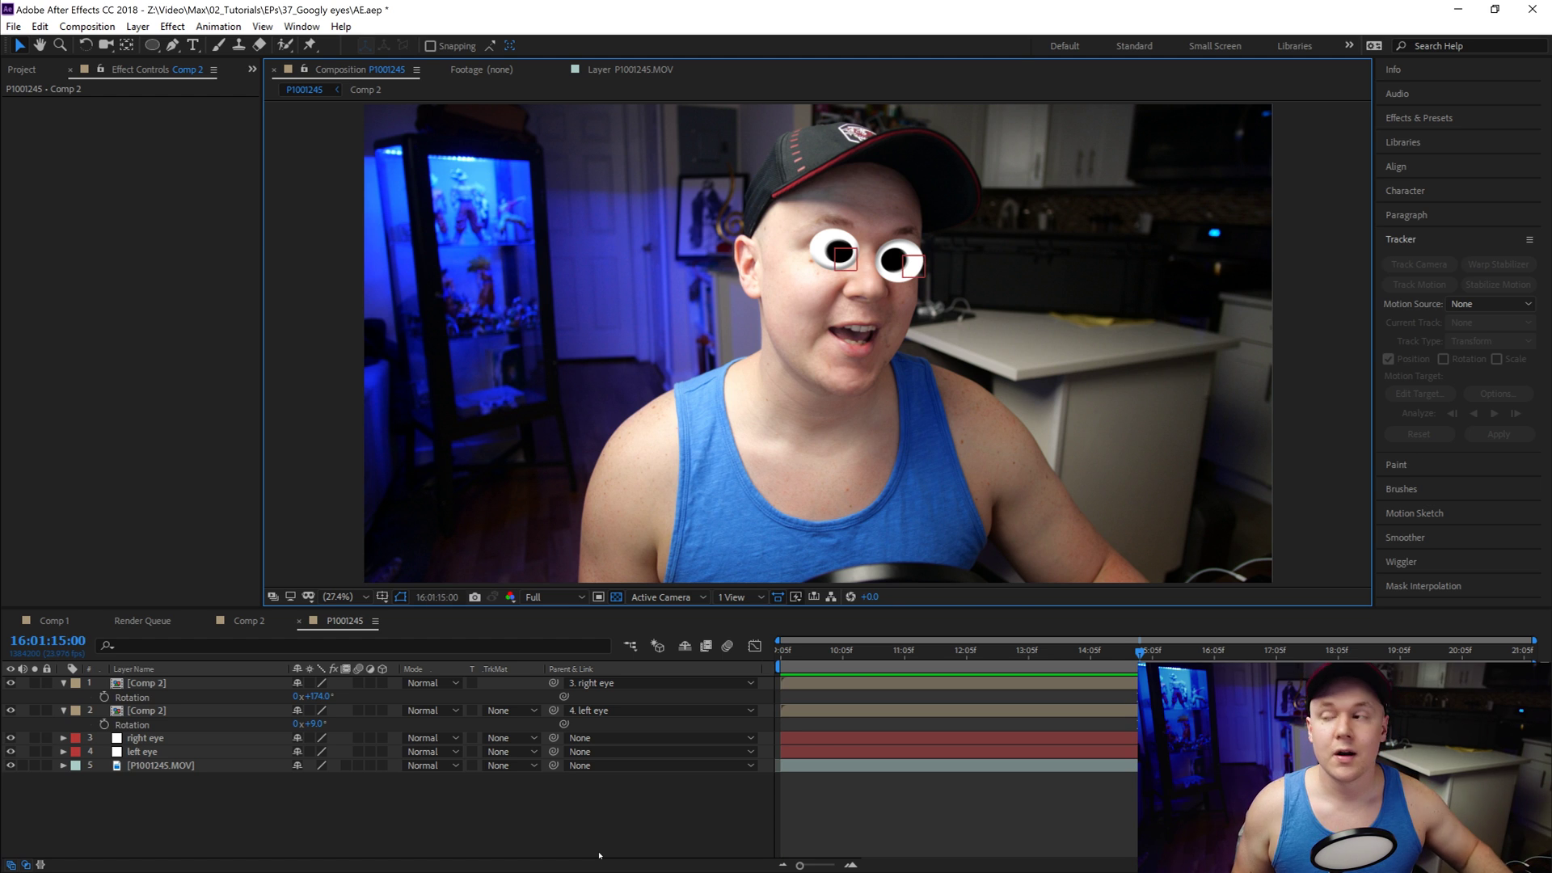
Step: Pre-compose both Comp 2 layers together with the right eye and left eye nulls, moving all attributes into the new composition
{"action": "left_click", "coordinate": [144, 683]}
{"action": "left_click", "coordinate": [167, 754], "text": "shift"}
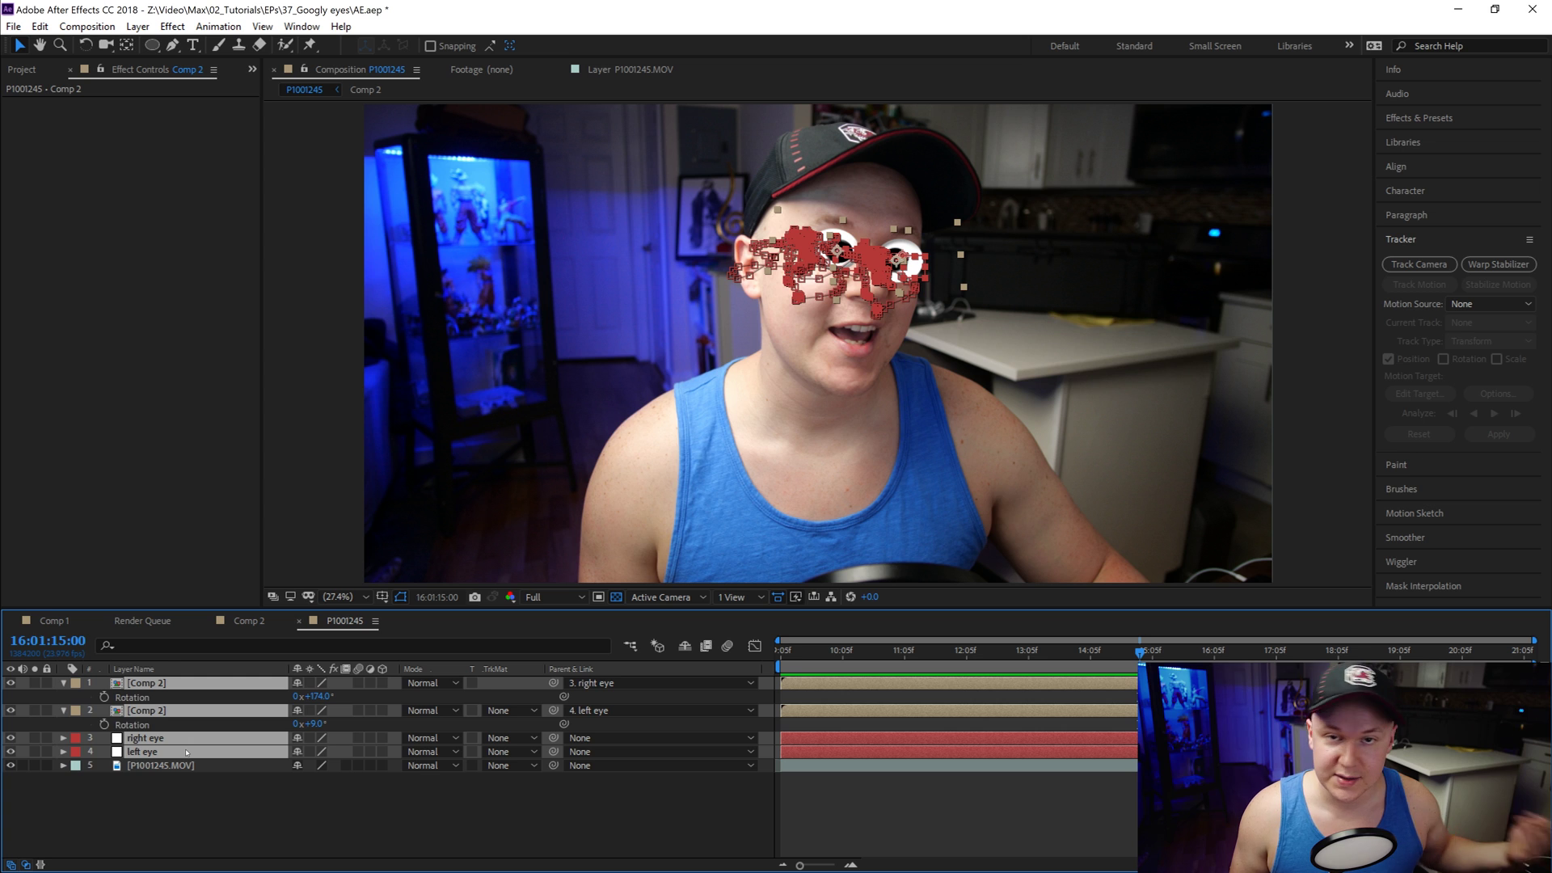
{"action": "right_click", "coordinate": [142, 725]}
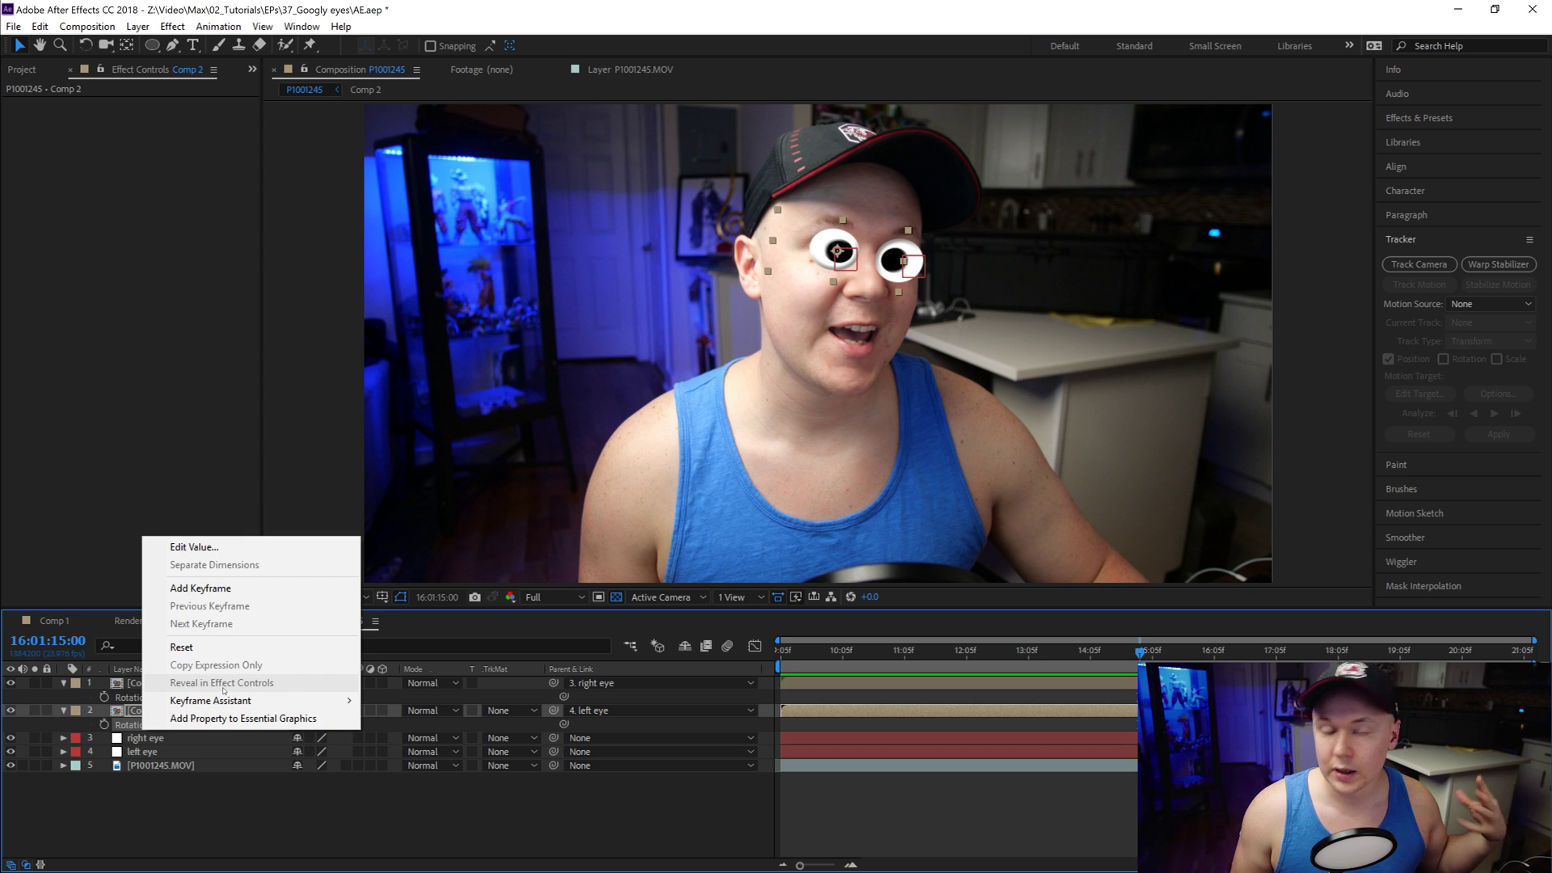
{"action": "left_click", "coordinate": [137, 753]}
{"action": "left_click", "coordinate": [137, 753]}
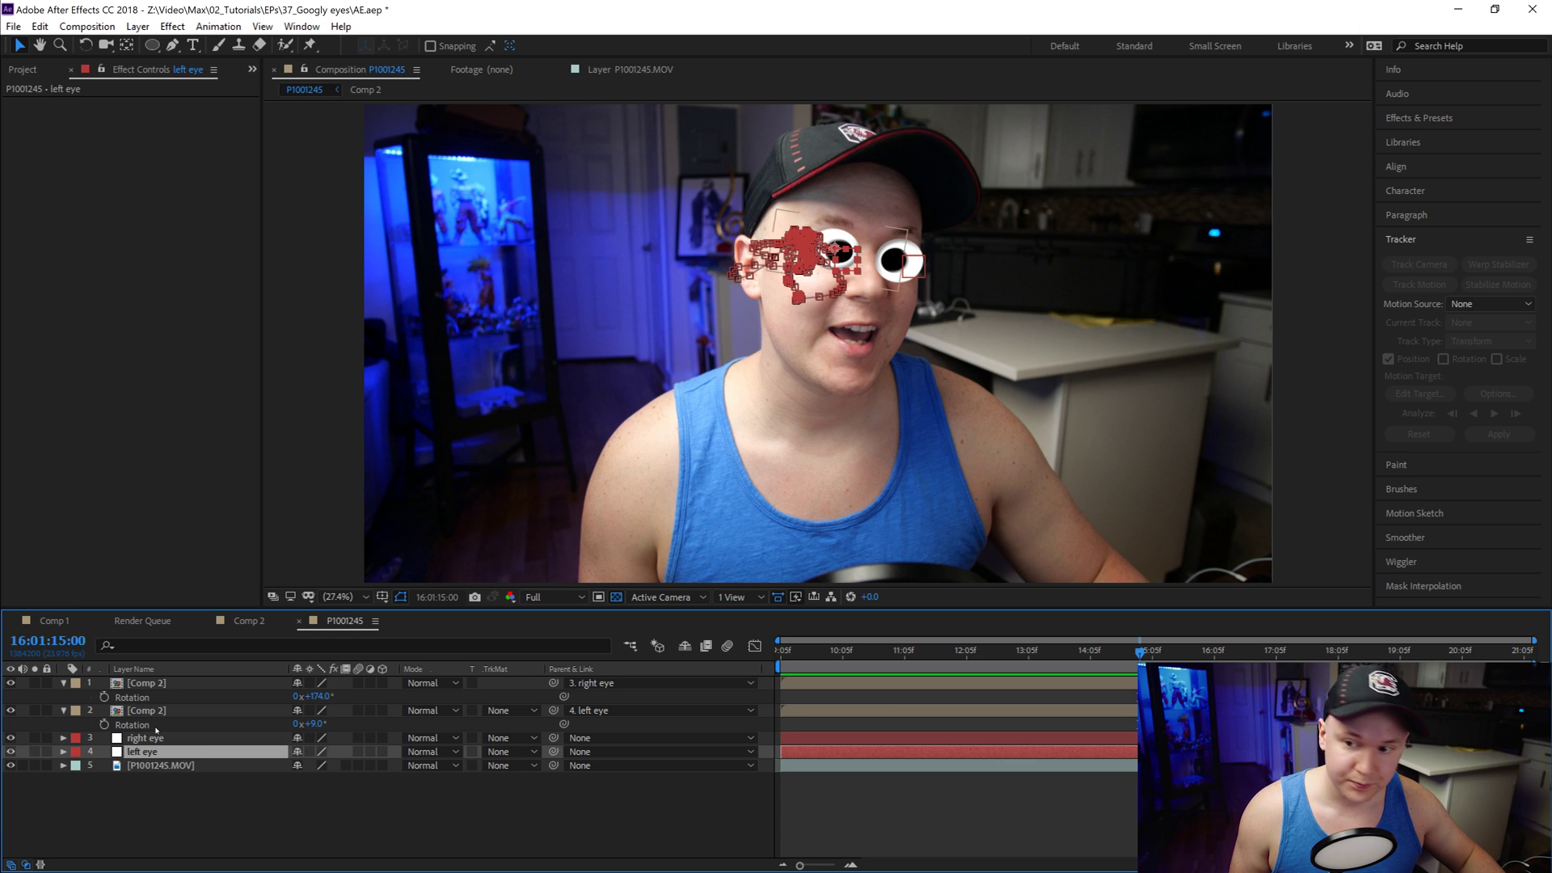
{"action": "left_click", "coordinate": [153, 683], "text": "shift"}
{"action": "right_click", "coordinate": [155, 683]}
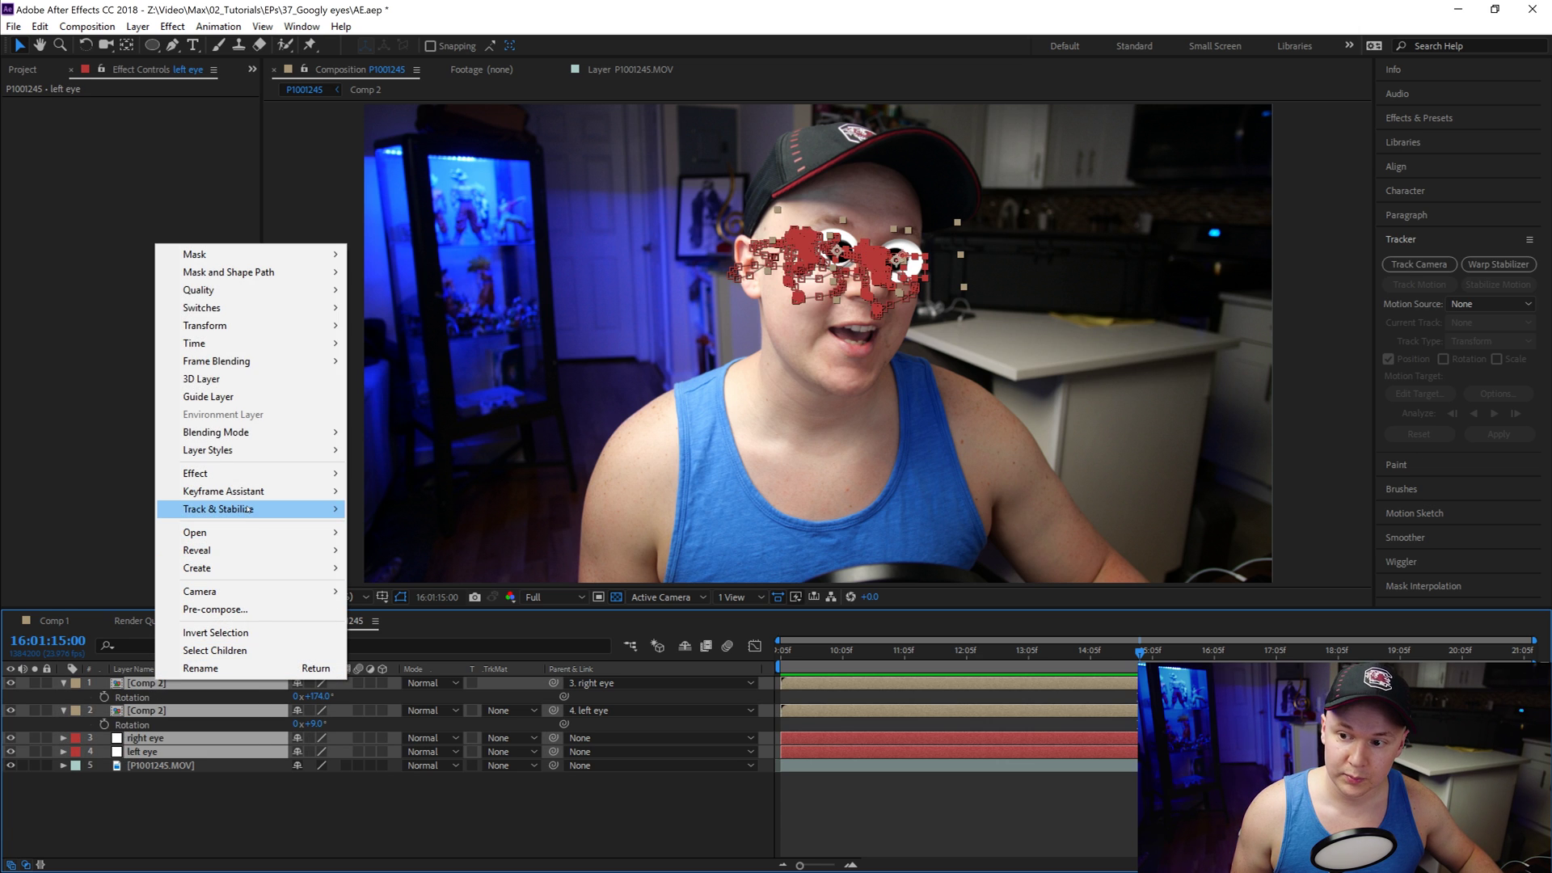
{"action": "left_click", "coordinate": [233, 609]}
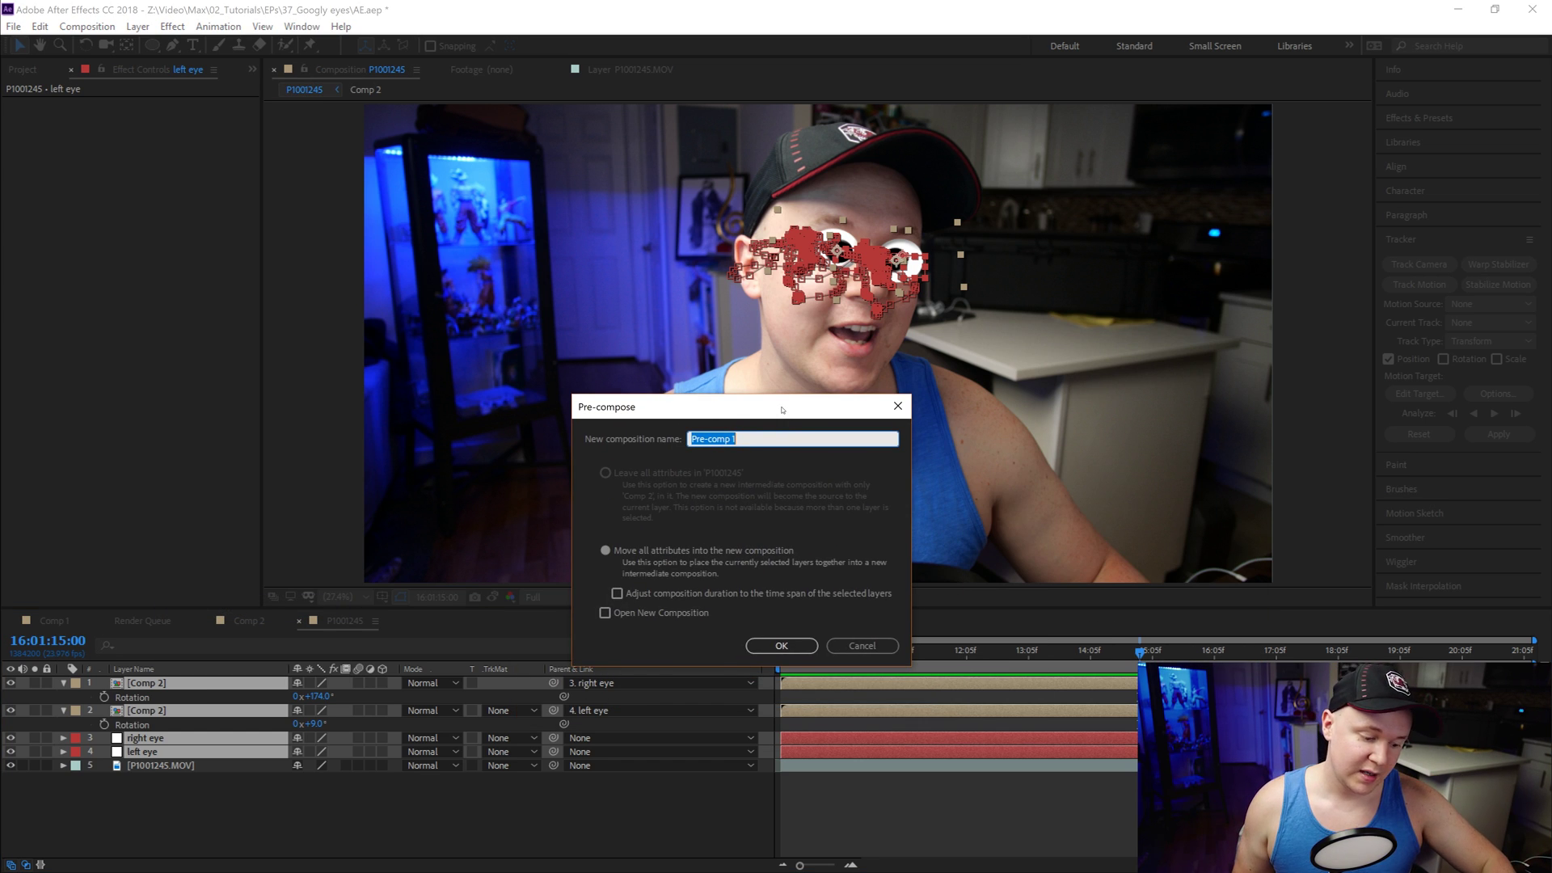
{"action": "key", "text": "Return"}
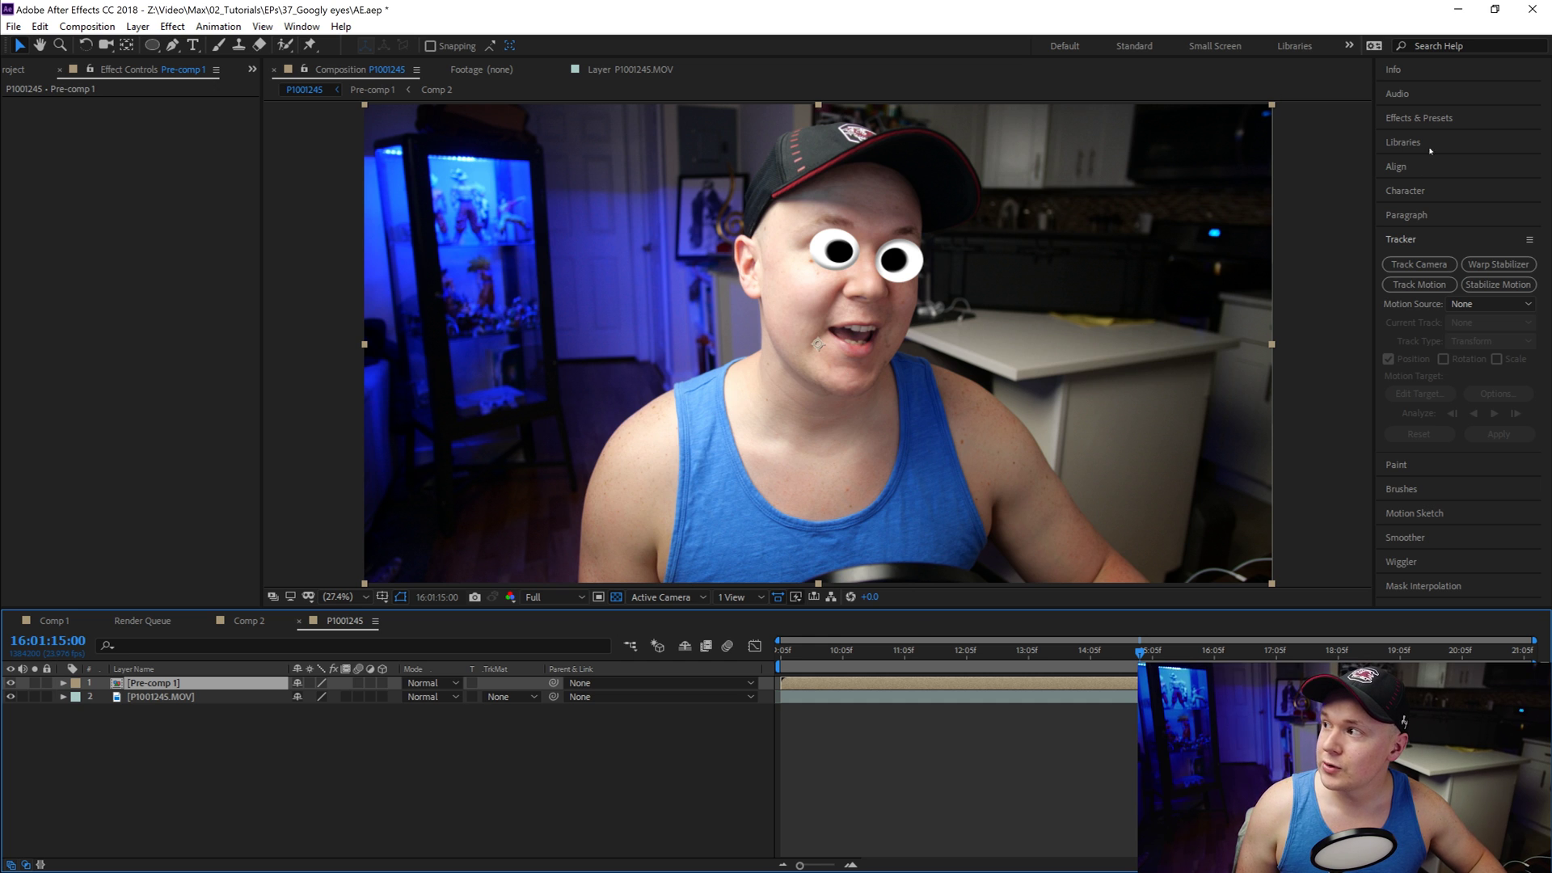
Step: Find the CC Force Motion Blur effect and apply it to the Pre-comp 1 layer
{"action": "left_click", "coordinate": [1416, 118]}
{"action": "left_click", "coordinate": [1455, 139]}
{"action": "type", "text": "cc"}
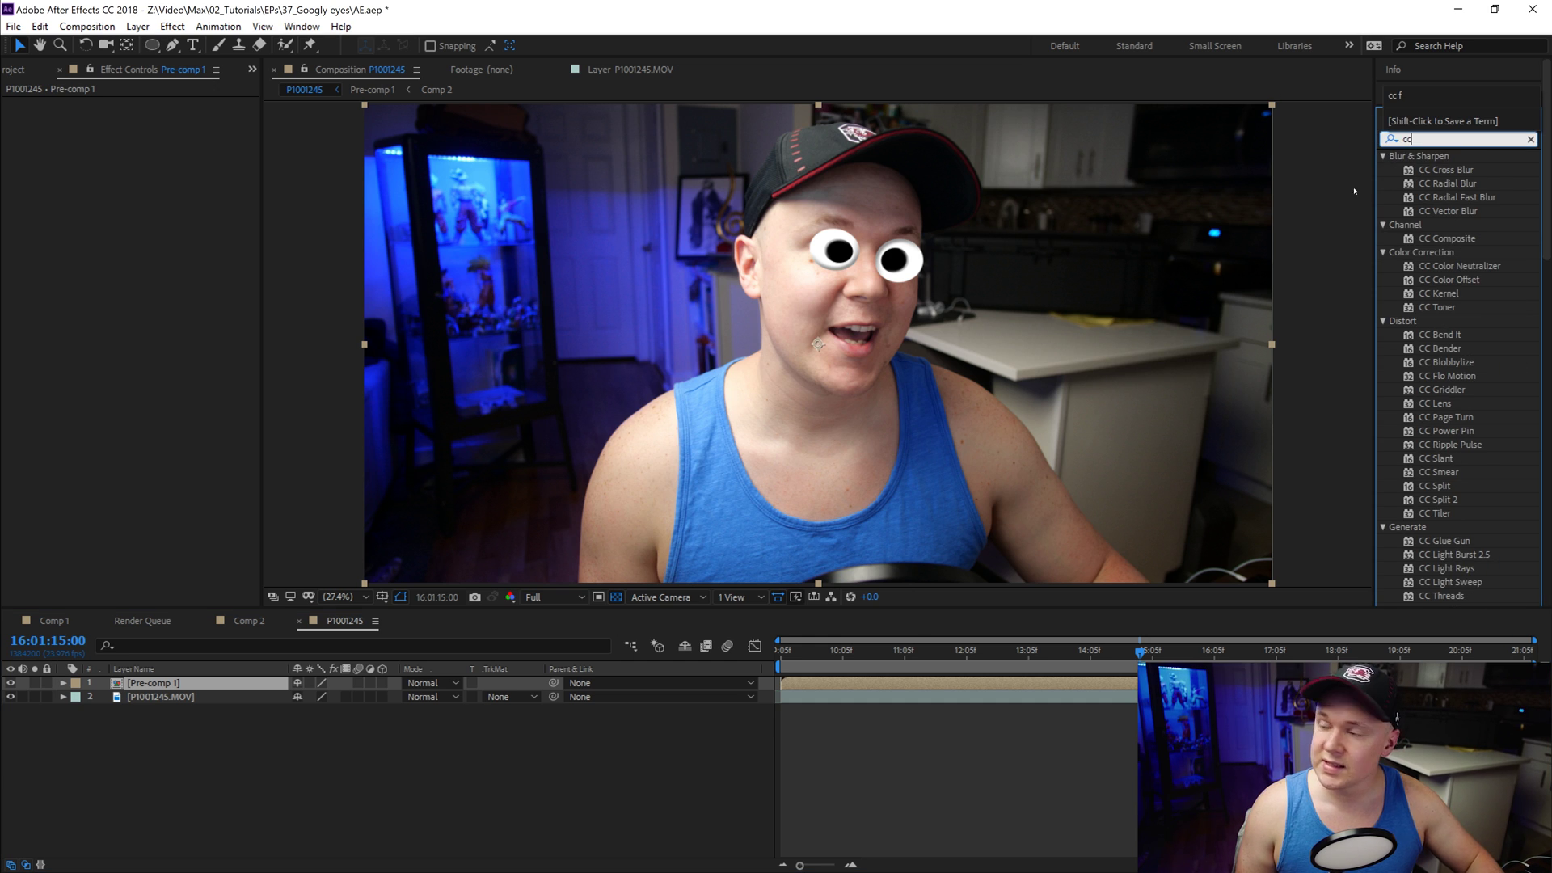
{"action": "type", "text": " f"}
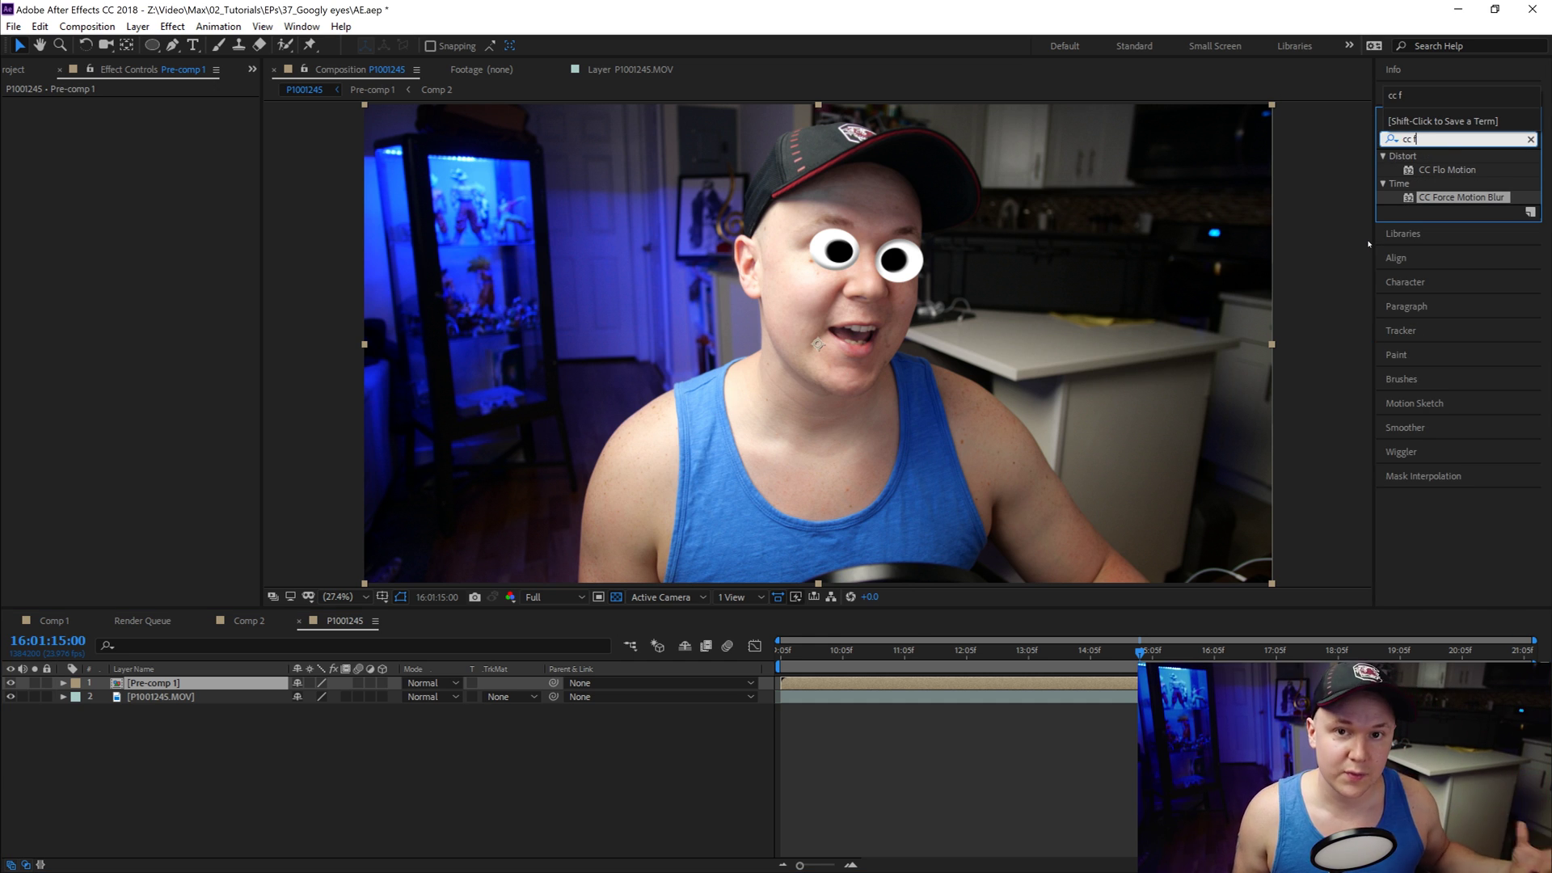
{"action": "left_click_drag", "start_coordinate": [1480, 200], "coordinate": [218, 694]}
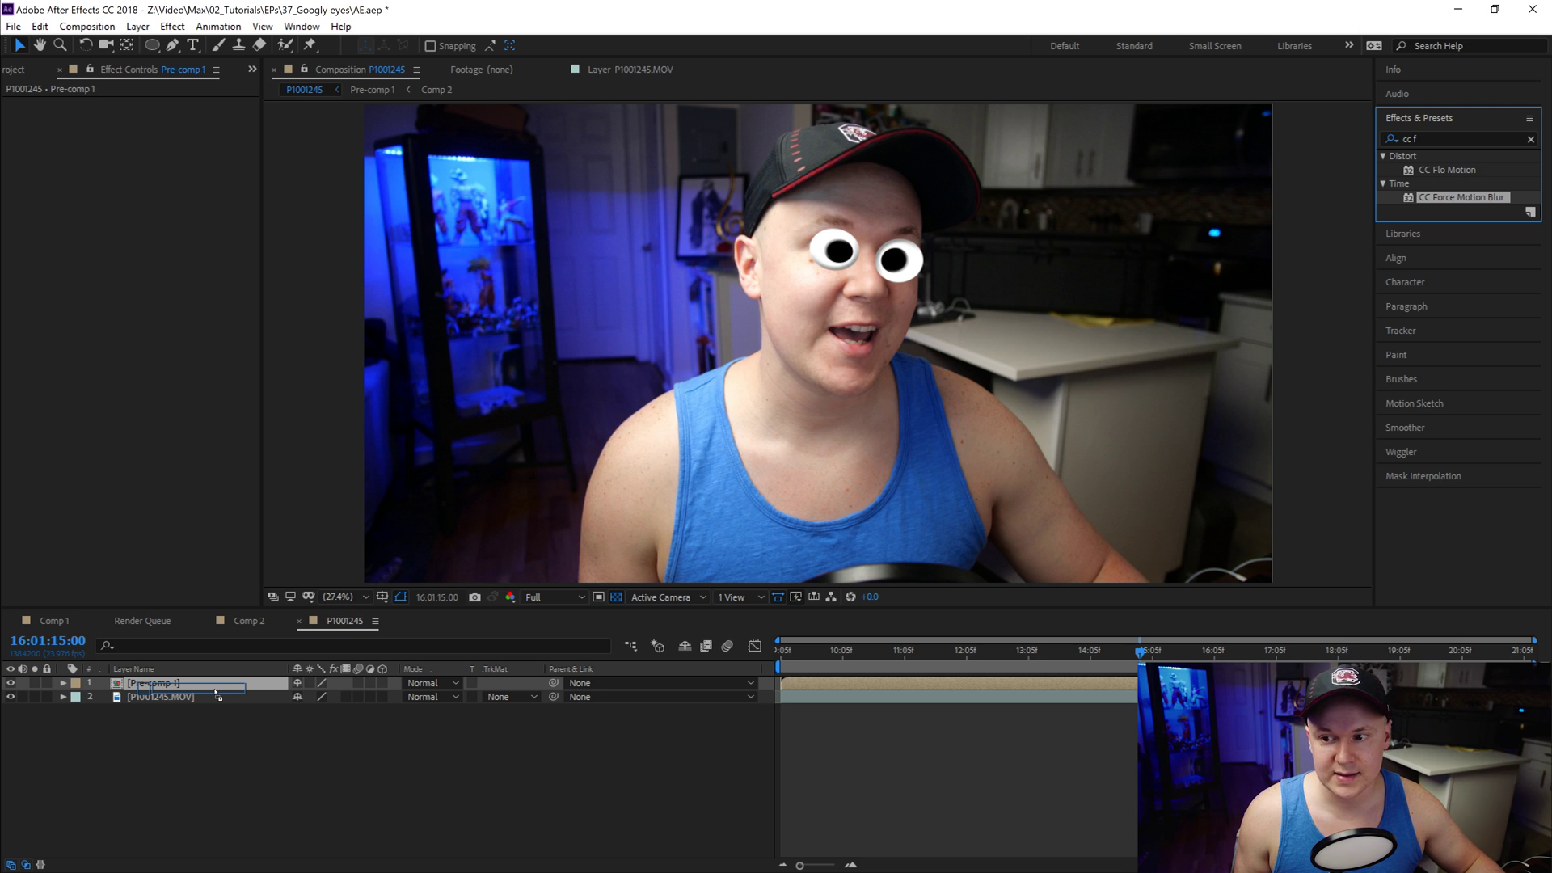
{"action": "left_click_drag", "start_coordinate": [218, 694], "coordinate": [218, 695]}
Step: Compare the eyes up close with CC Force Motion Blur off and on at the fast head movement around 16:01:11:06
{"action": "key", "text": "period"}
{"action": "key", "text": "period"}
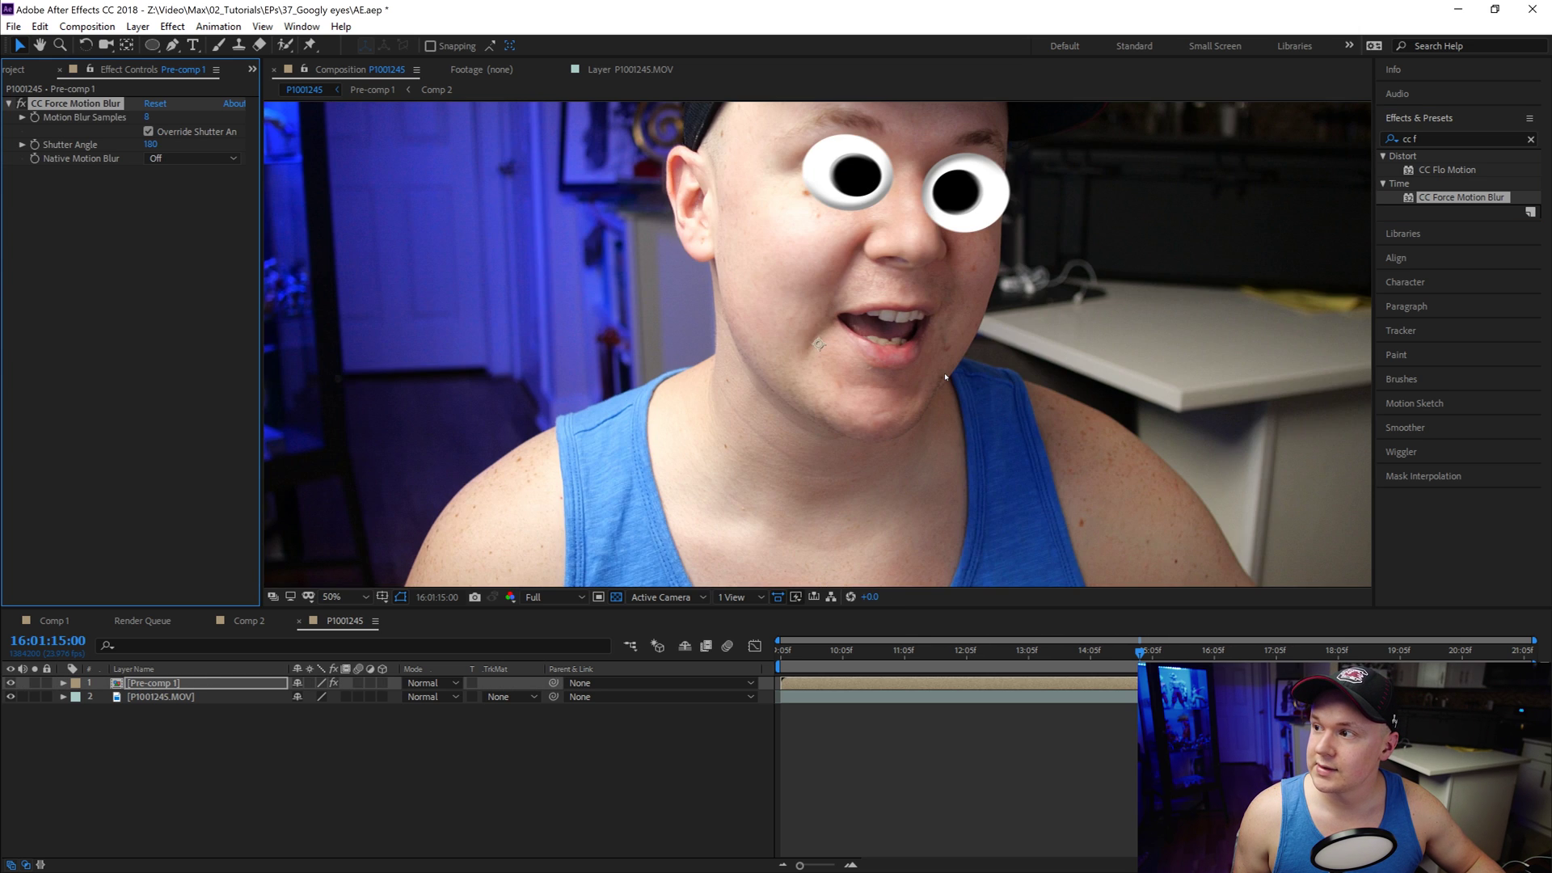
{"action": "key", "text": "period"}
{"action": "key", "text": "space"}
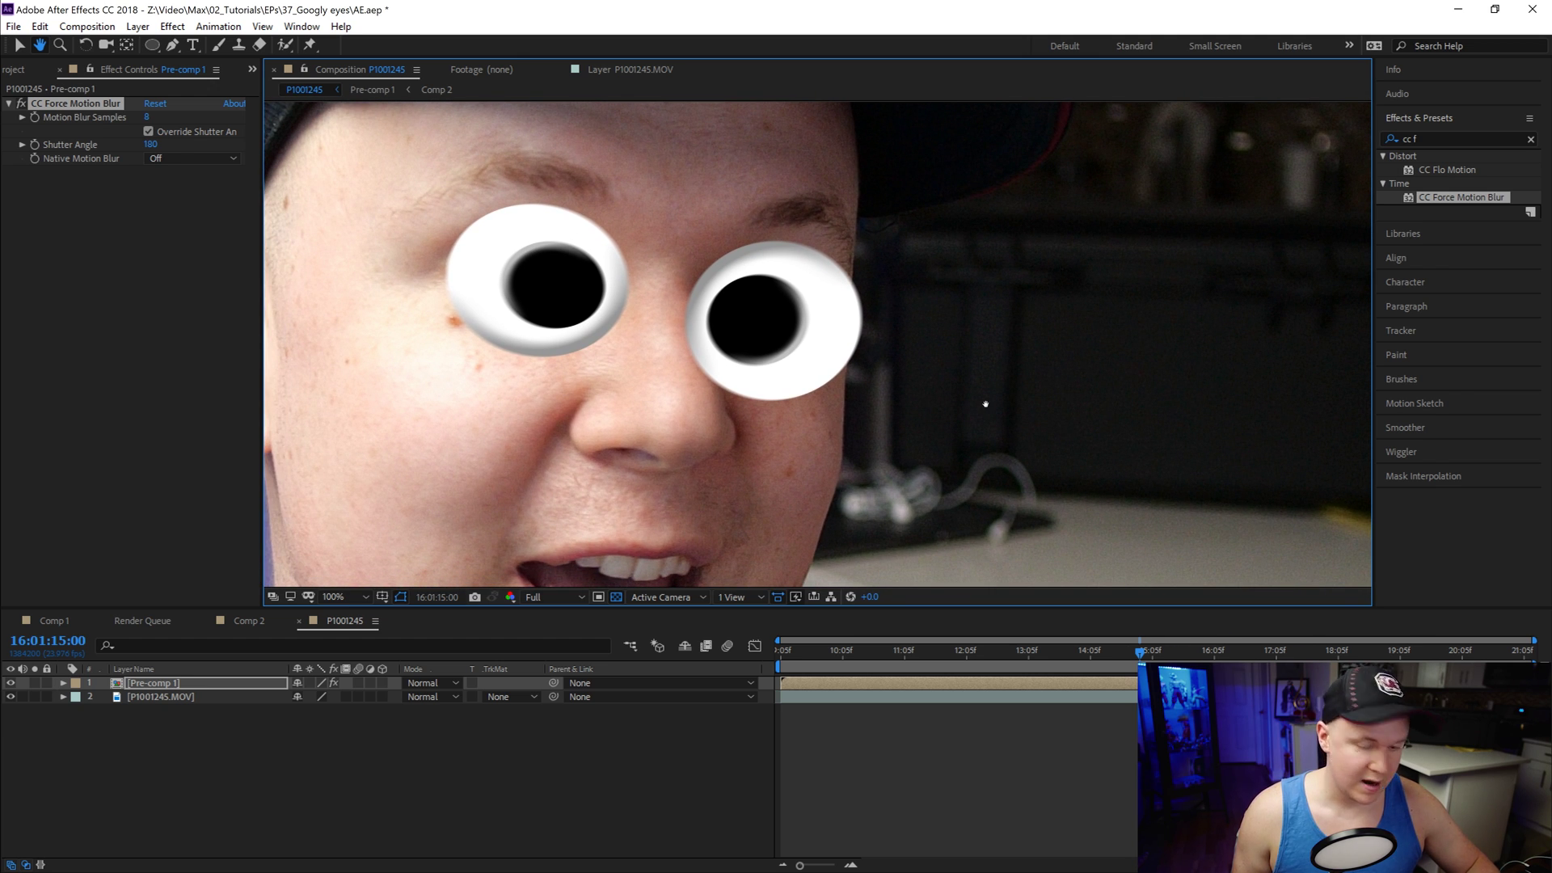
{"action": "left_click", "coordinate": [25, 105]}
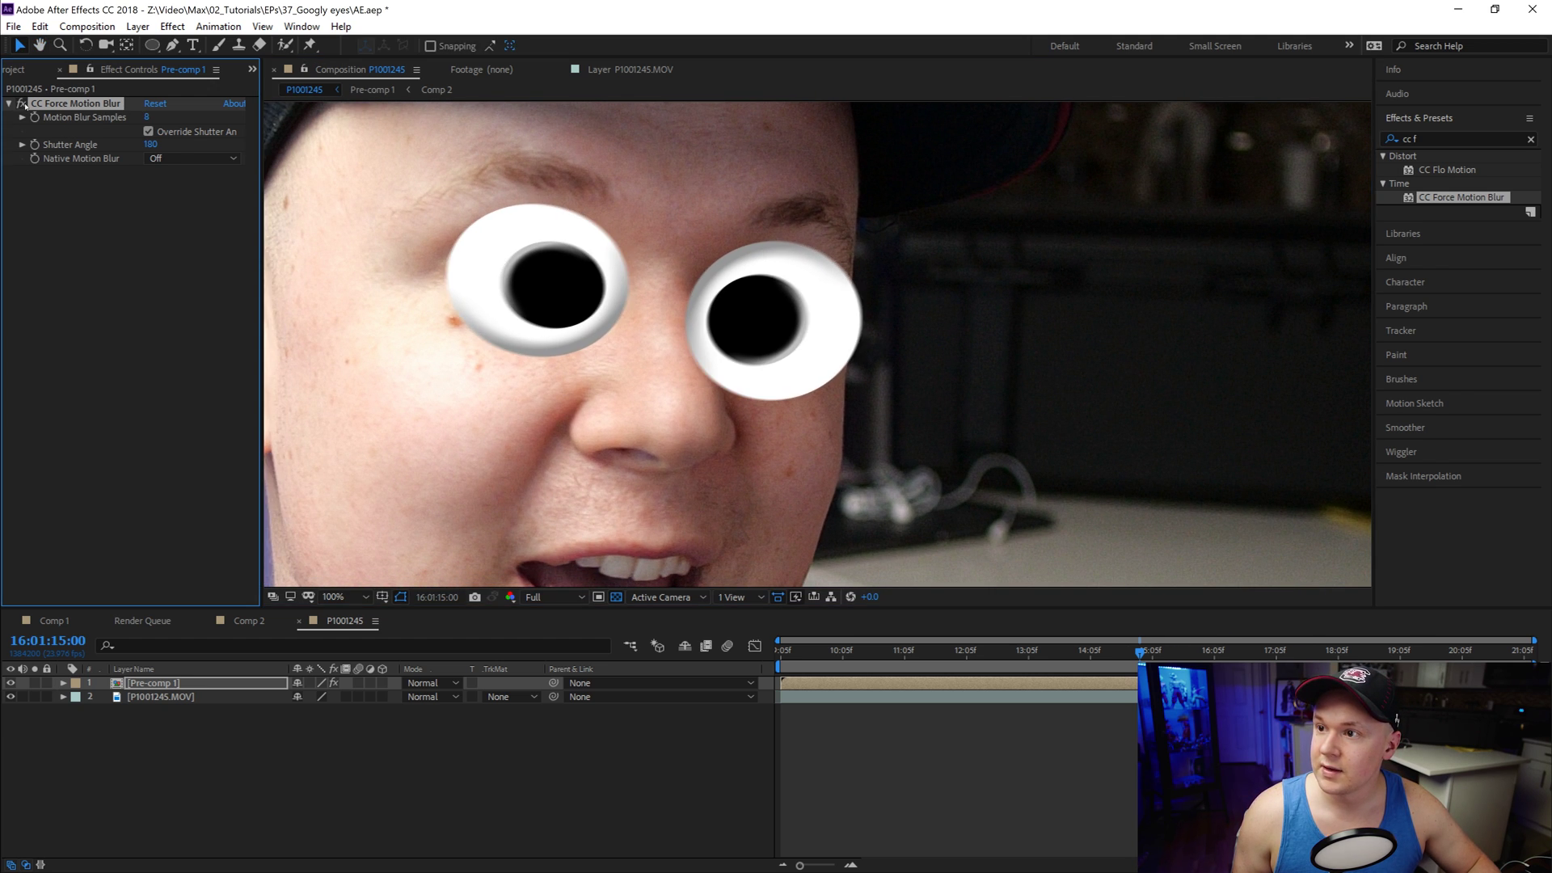
{"action": "left_click", "coordinate": [987, 651]}
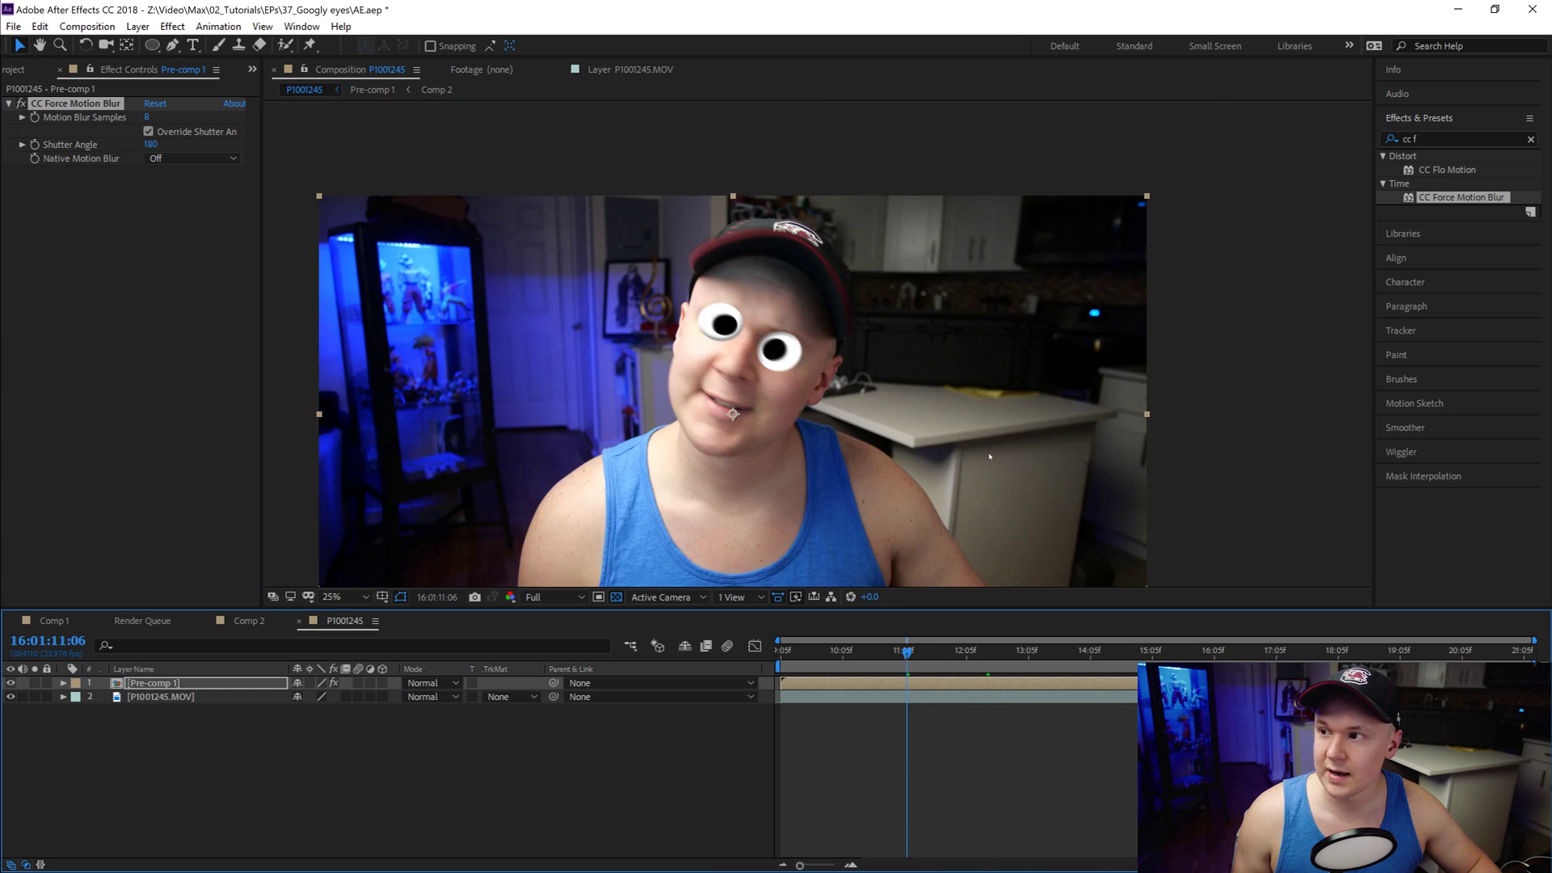
{"action": "key", "text": "period"}
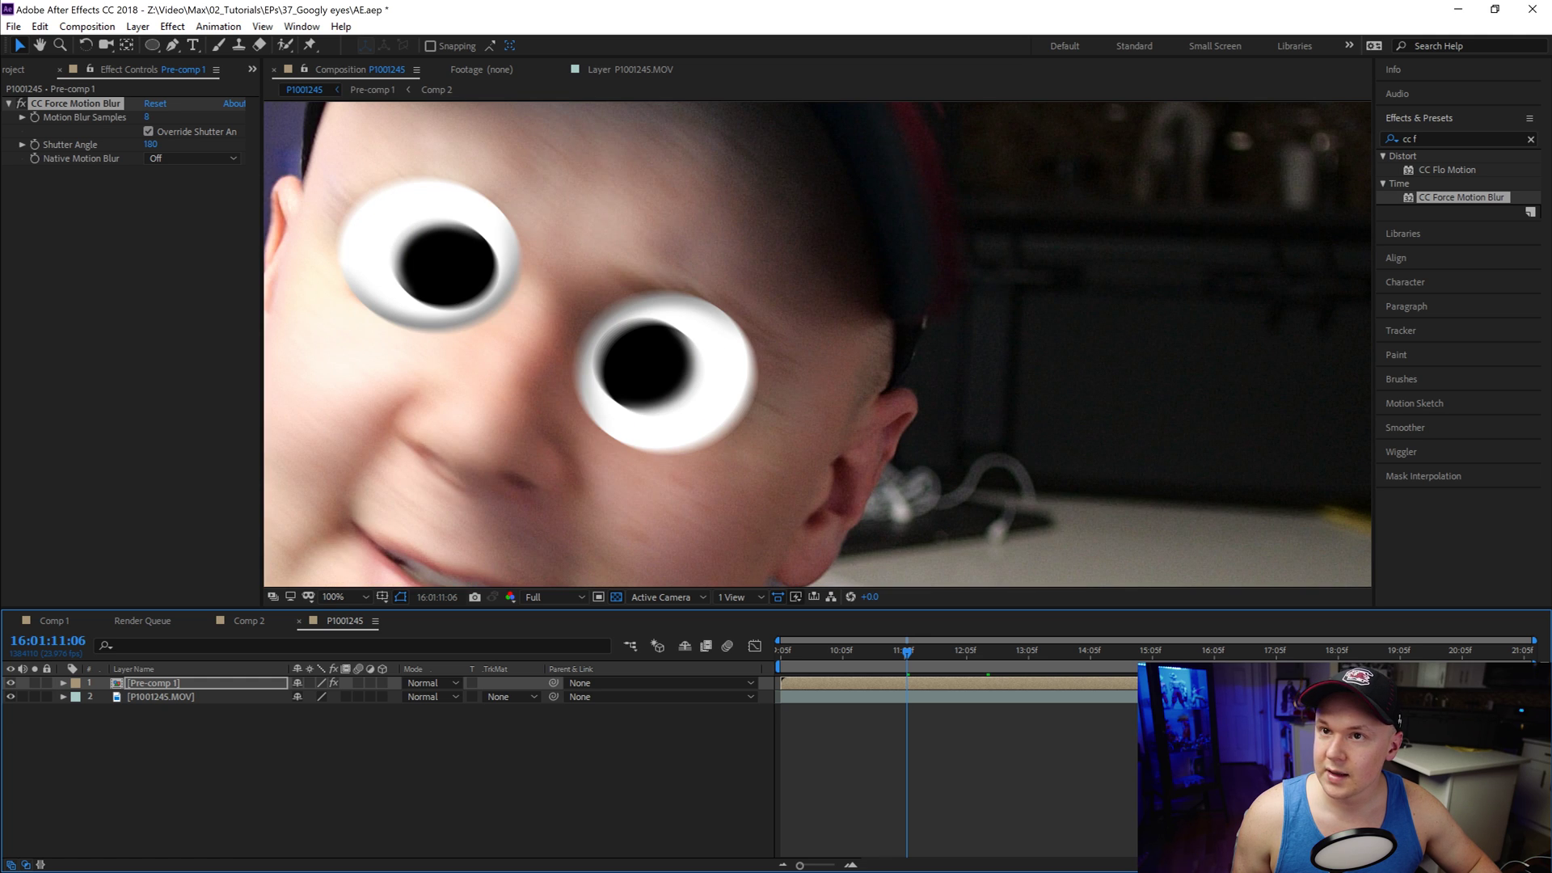
{"action": "left_click", "coordinate": [20, 105]}
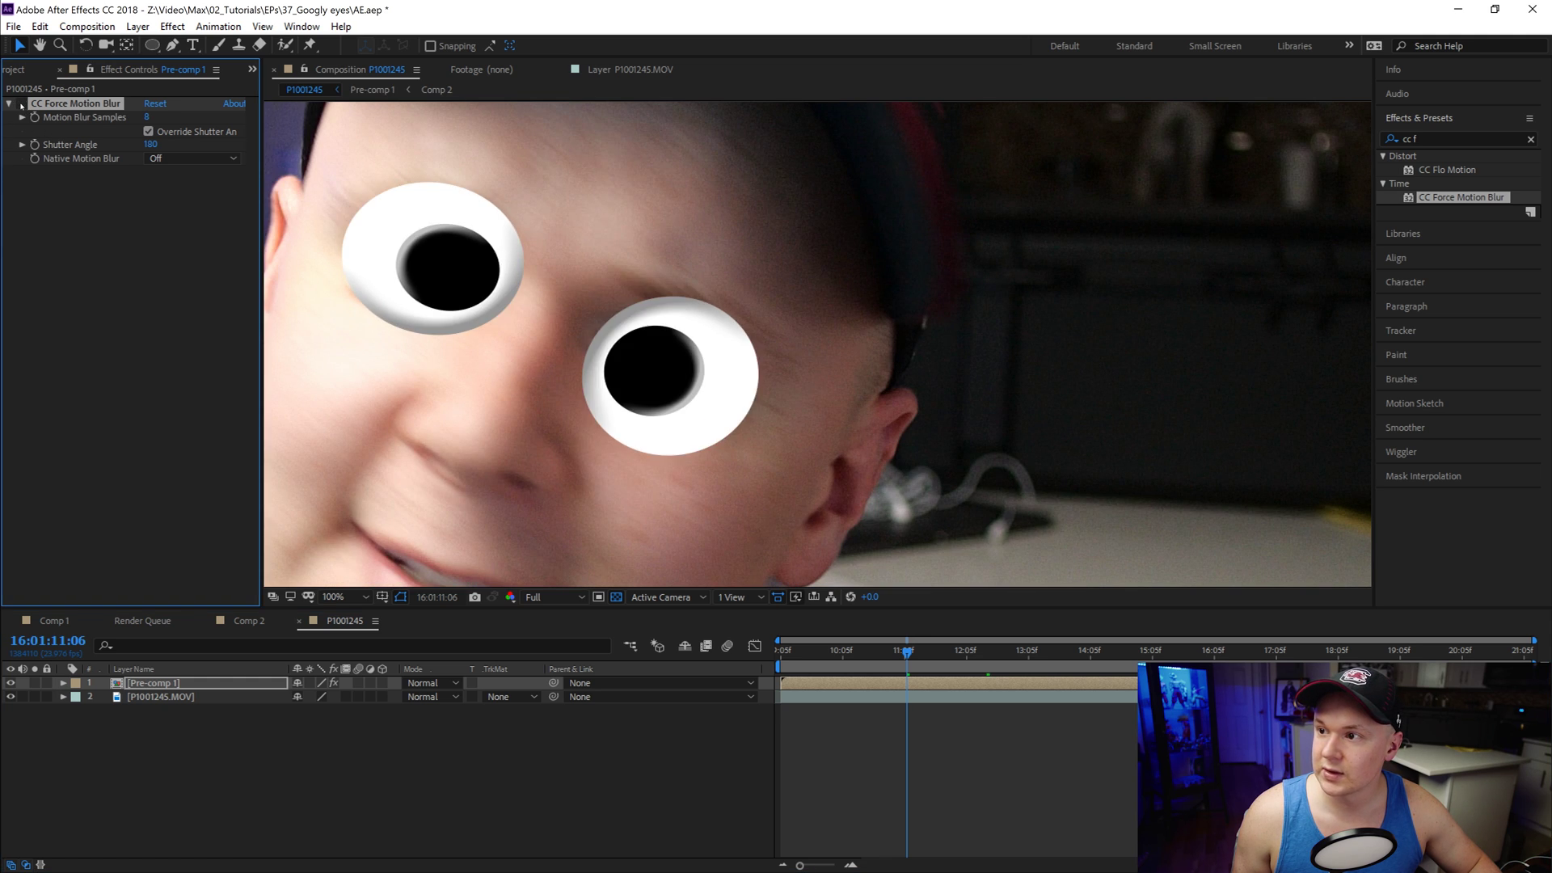
{"action": "key", "text": "comma"}
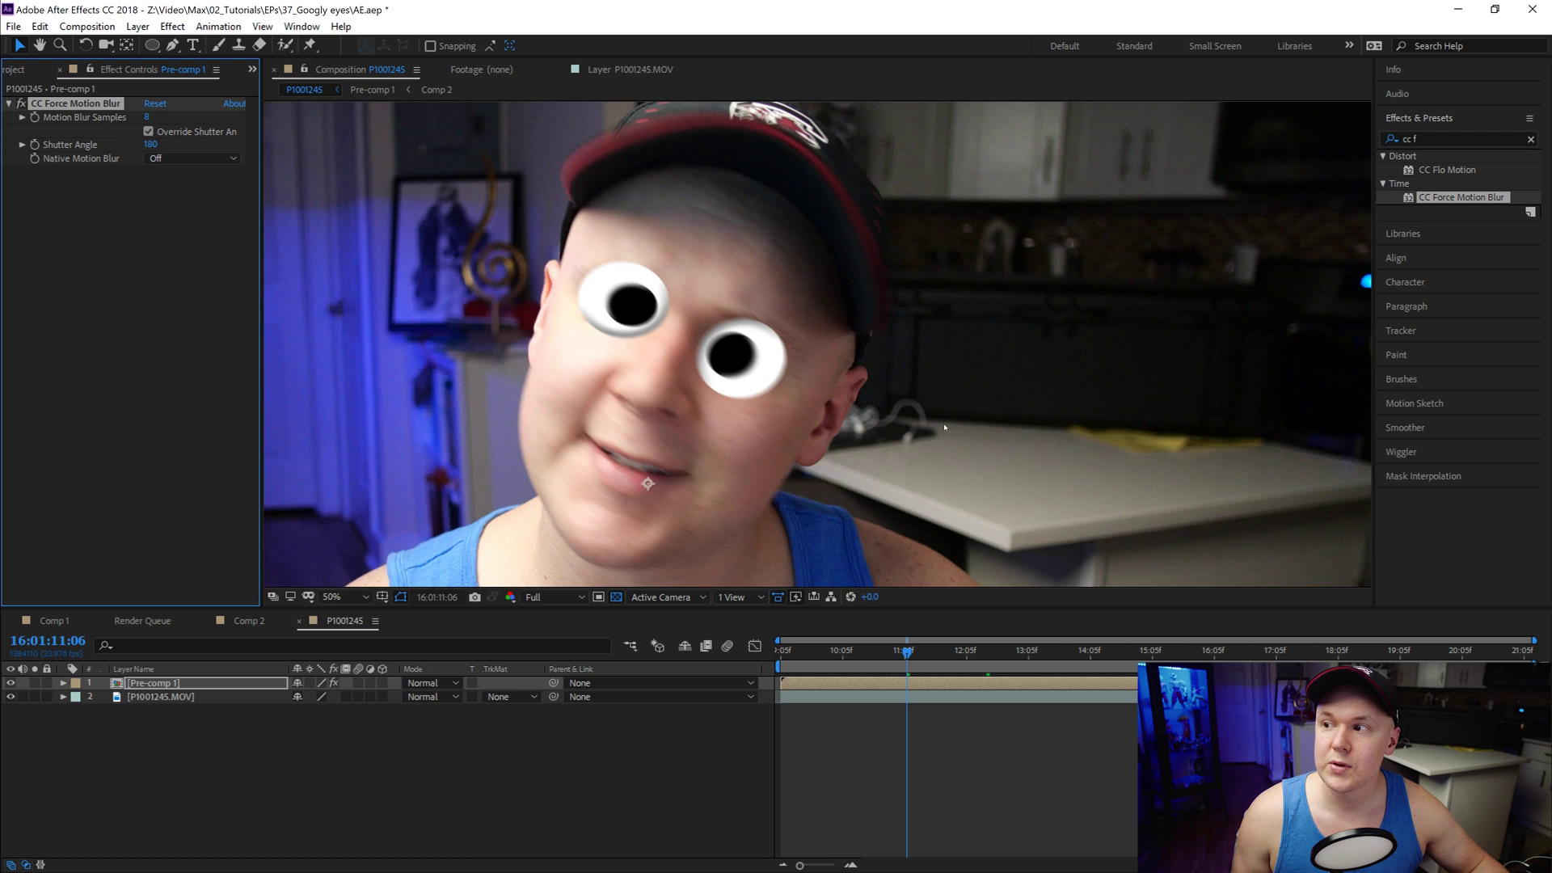
Step: Set CC Force Motion Blur to 16 motion blur samples and a shutter angle of 250, and preview the eyes
{"action": "left_click", "coordinate": [146, 244]}
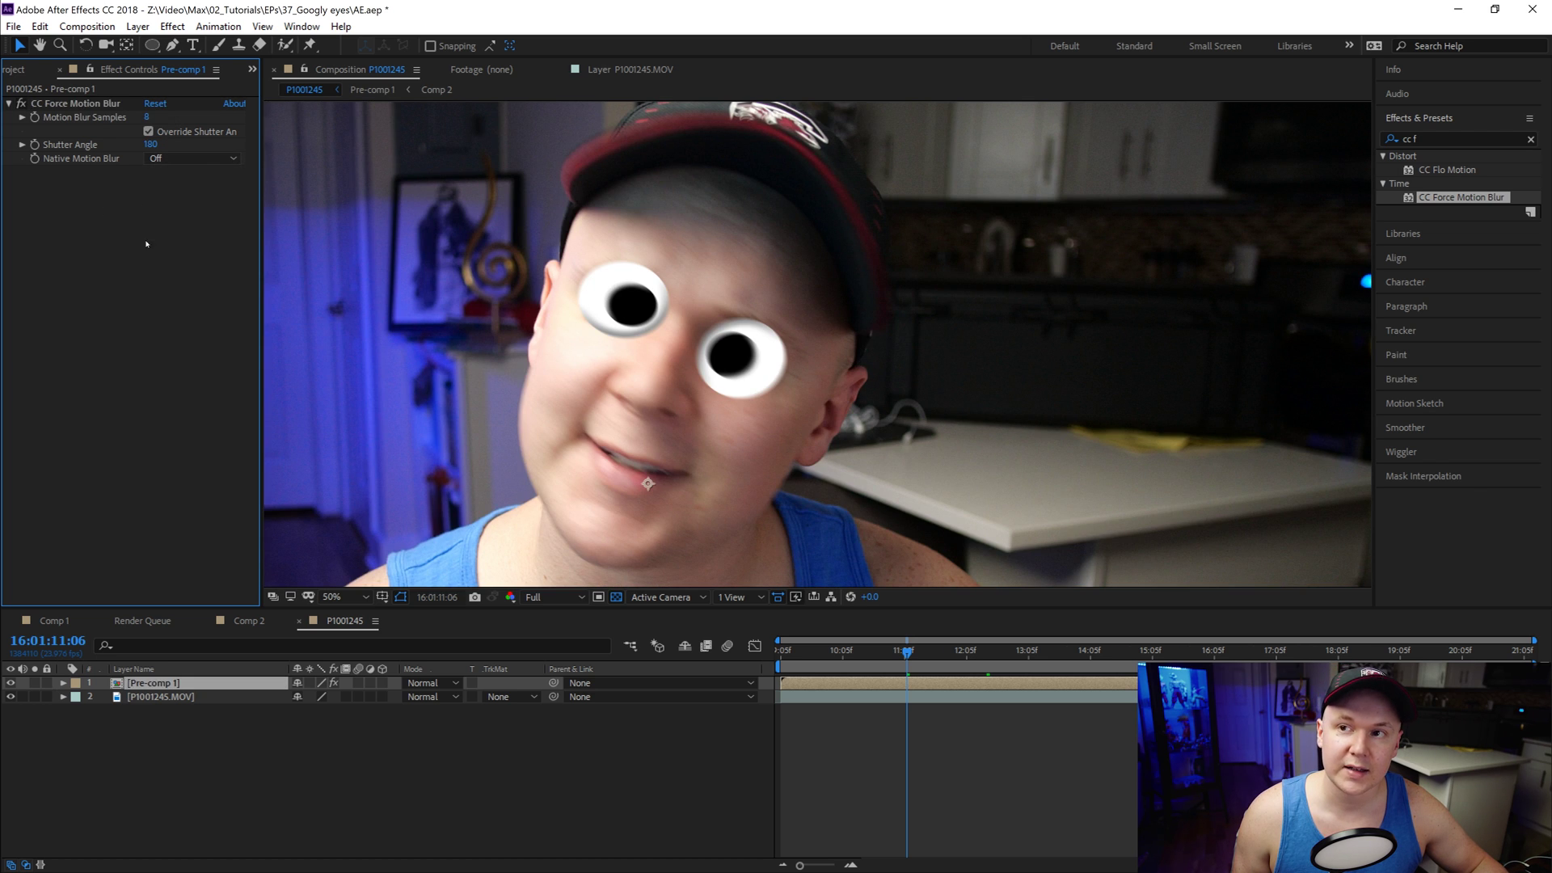
{"action": "left_click", "coordinate": [147, 117]}
{"action": "type", "text": "16"}
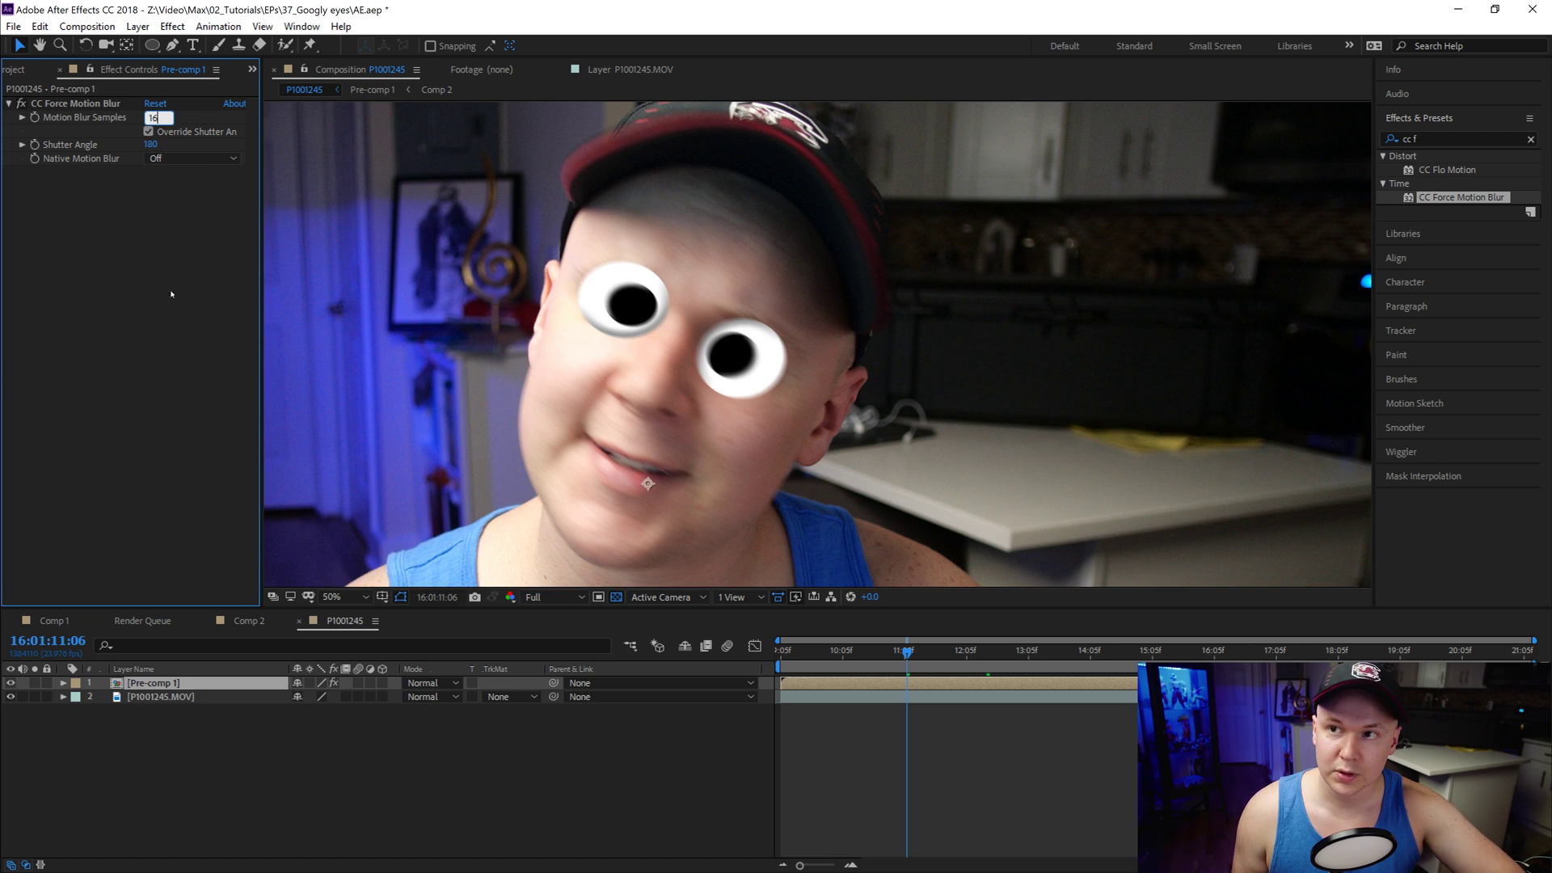
{"action": "left_click", "coordinate": [164, 260]}
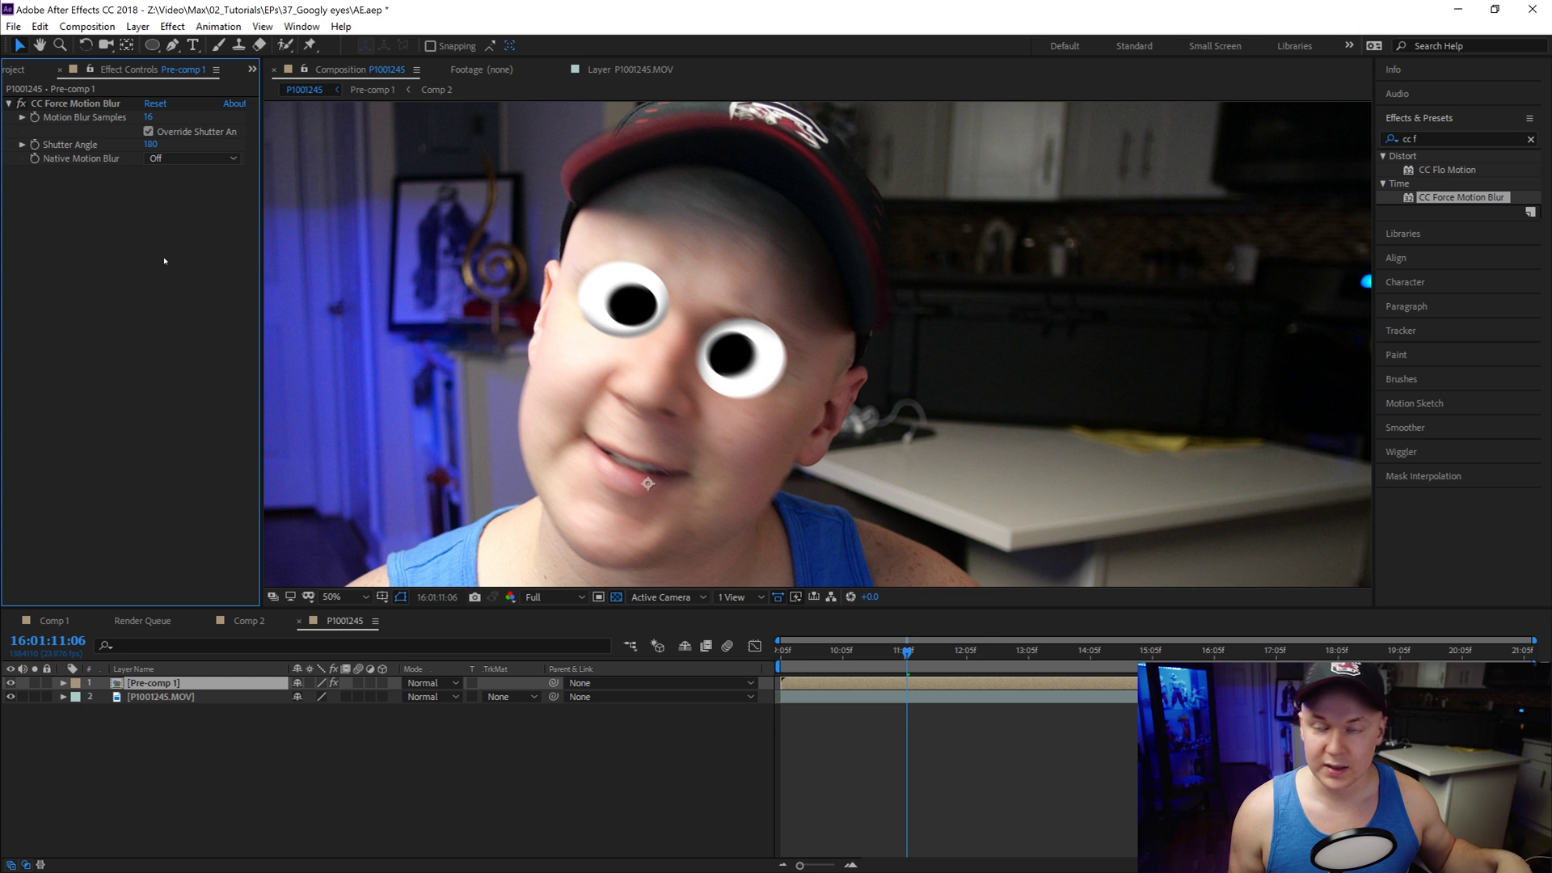
{"action": "left_click", "coordinate": [155, 145]}
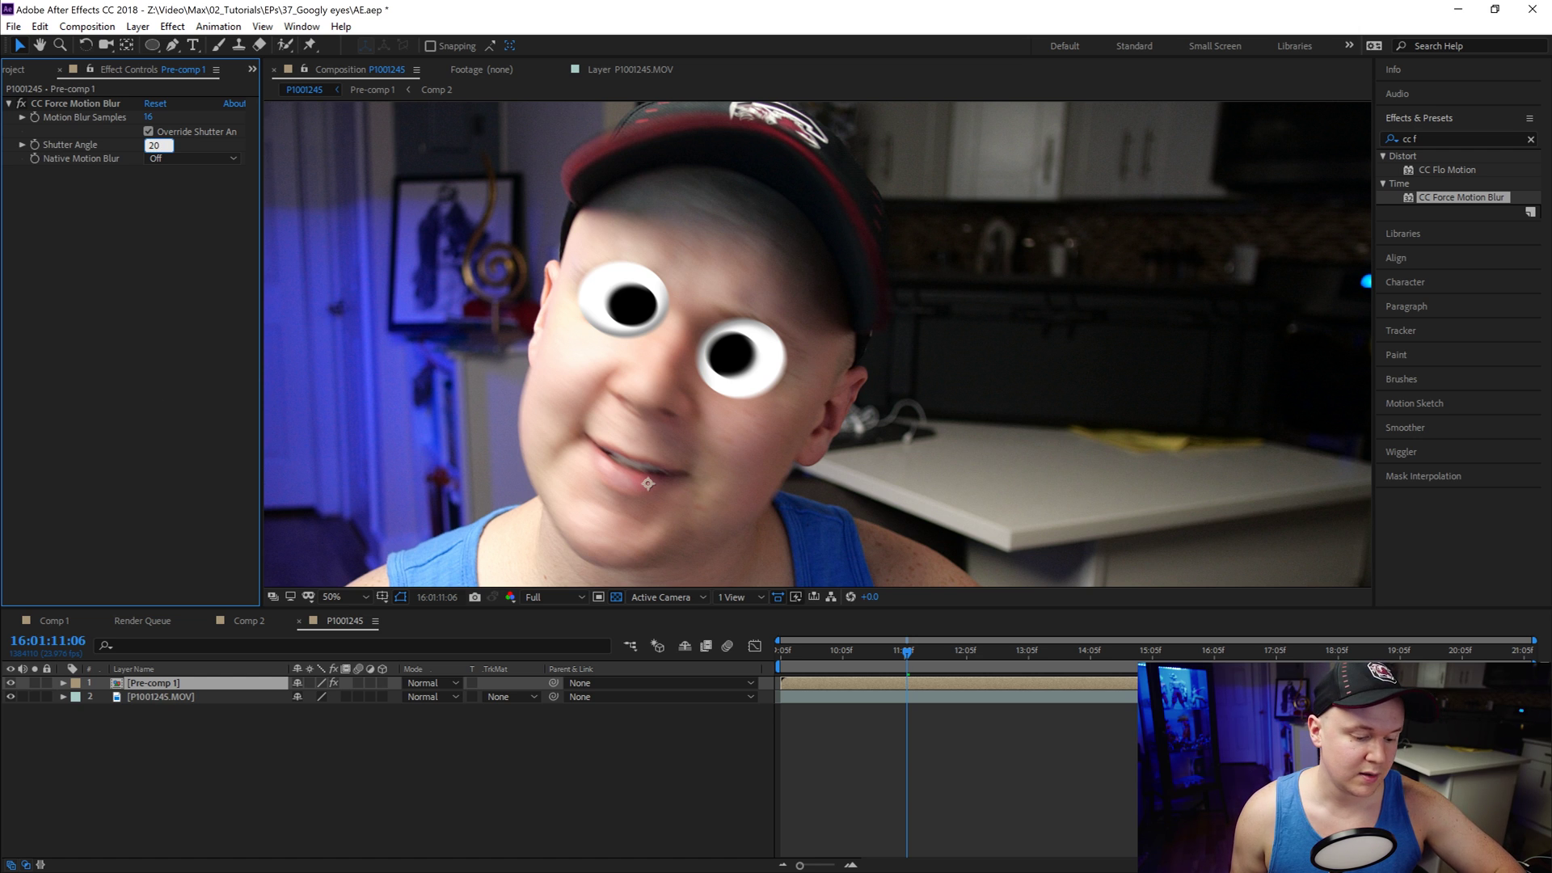
{"action": "key", "text": "Return"}
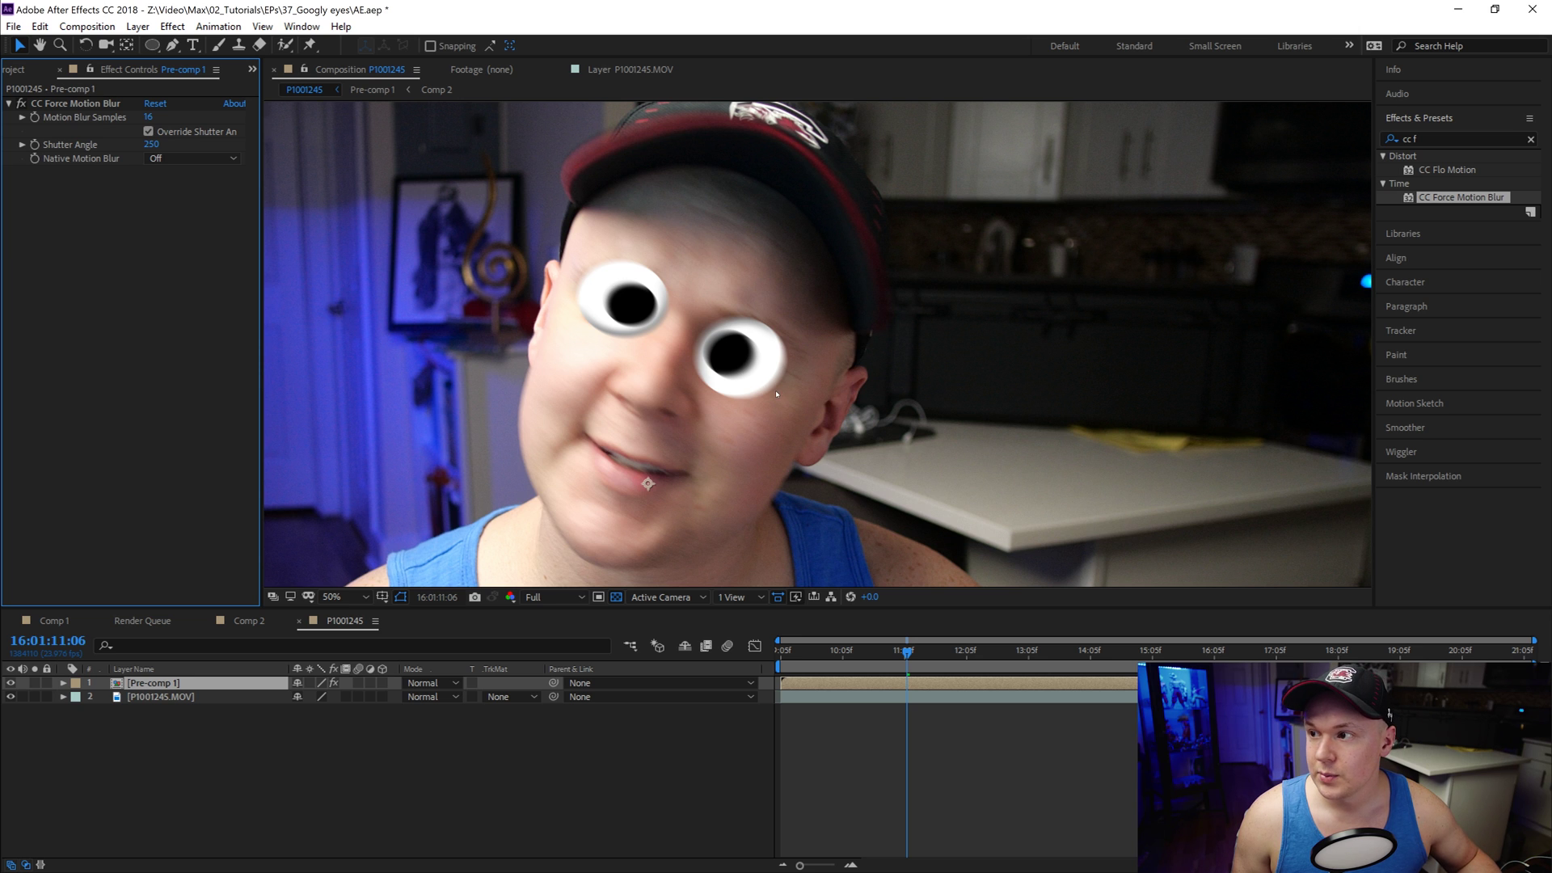
{"action": "key", "text": "space"}
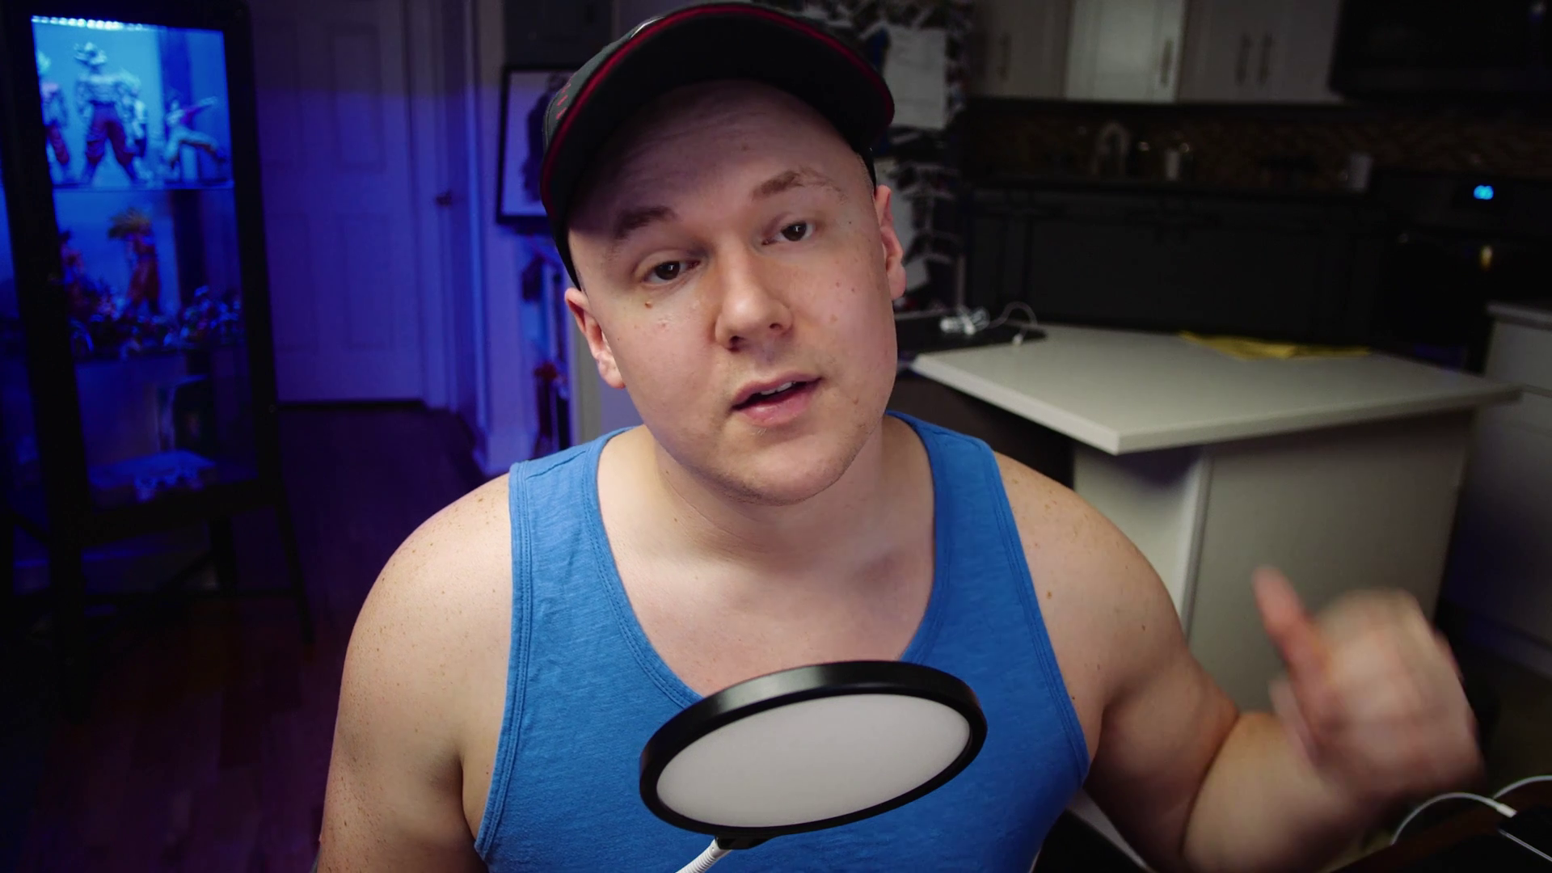